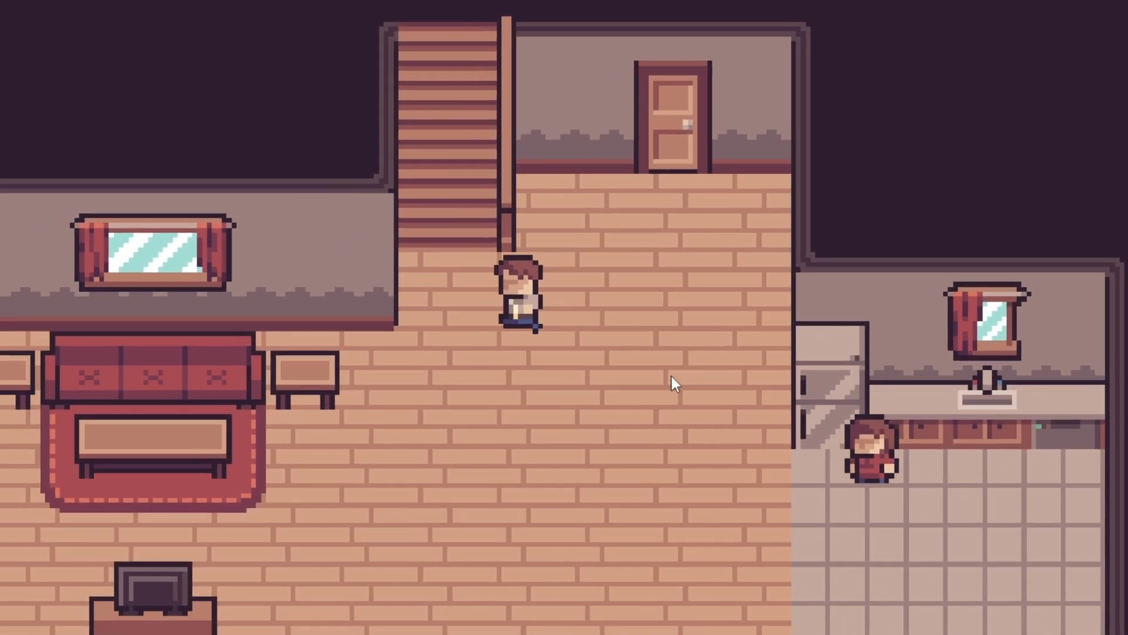
# - Walk the player upstairs in the game, then pan and zoom around the rmLivingRoom layout
pyautogui.press('w')
pyautogui.press('d')
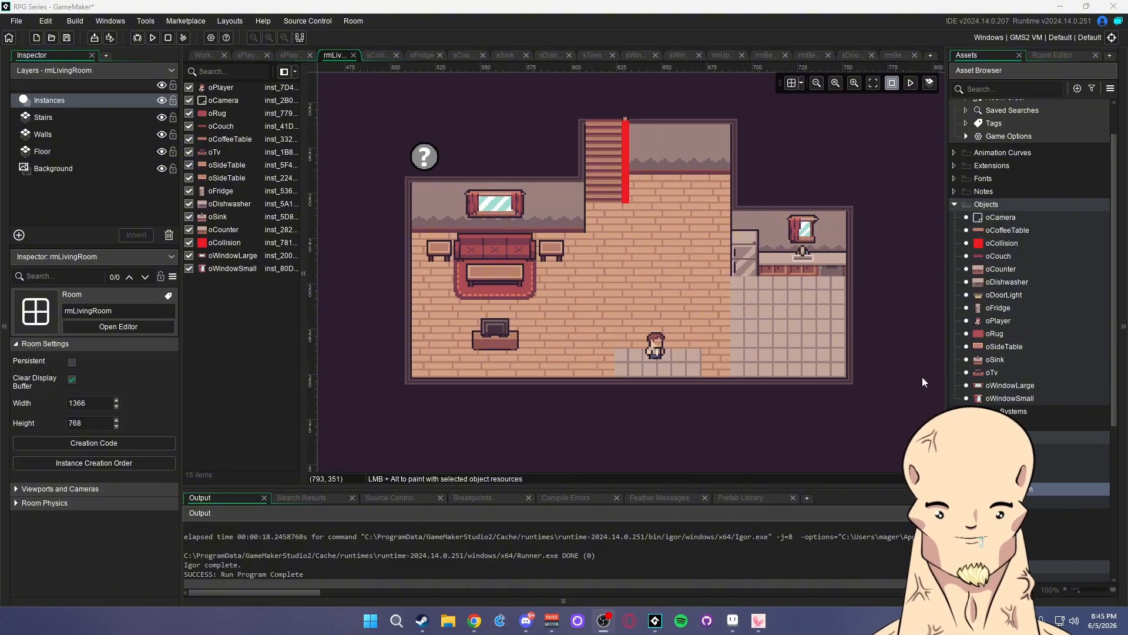
pyautogui.moveTo(890, 364)
pyautogui.mouseDown(button='middle')
pyautogui.moveTo(897, 348)
pyautogui.moveTo(899, 379)
pyautogui.moveTo(879, 360)
pyautogui.moveTo(894, 350)
pyautogui.mouseUp(button='middle')
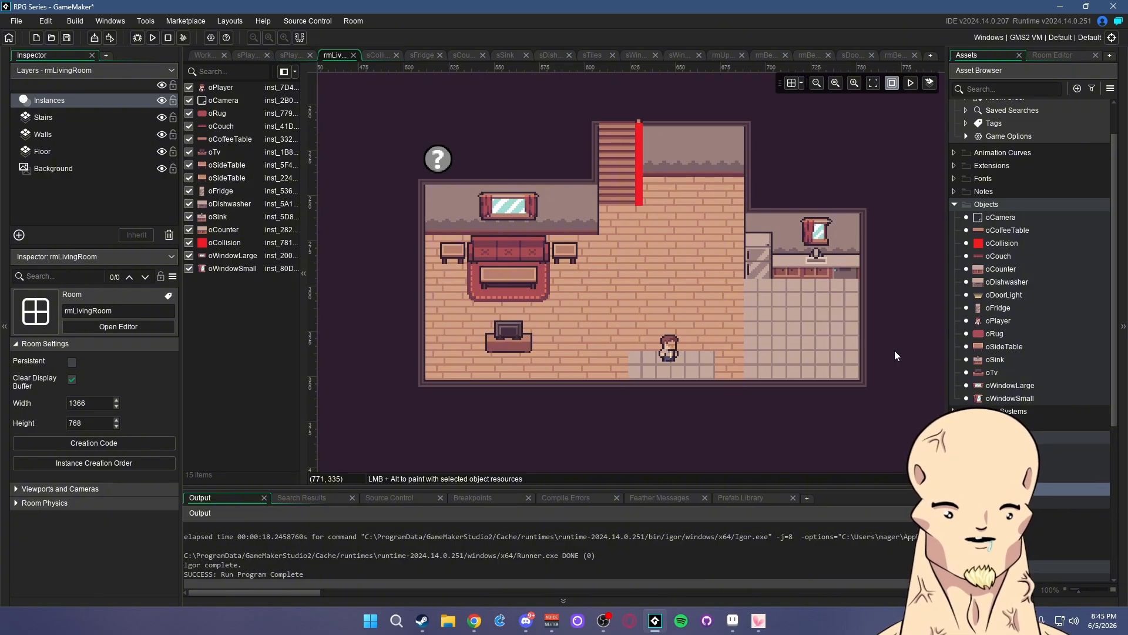
pyautogui.moveTo(879, 370); pyautogui.dragTo(858, 389, button='middle')
pyautogui.scroll(1, 615, 313)
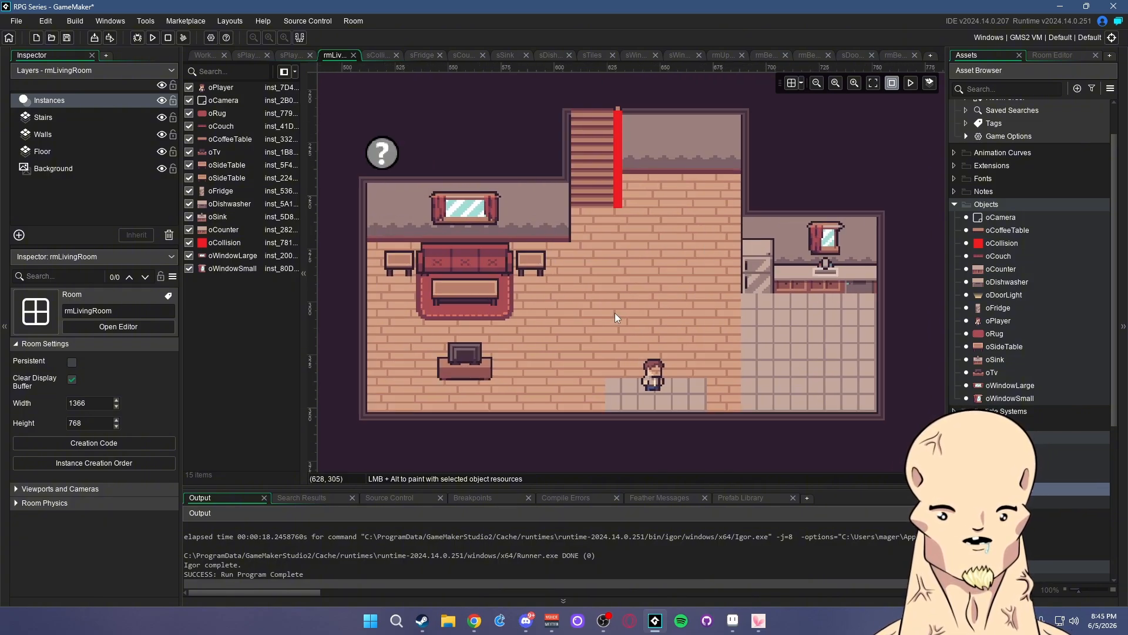
pyautogui.scroll(1, 623, 314)
pyautogui.scroll(-1, 637, 312)
pyautogui.moveTo(692, 320)
pyautogui.mouseDown(button='middle')
pyautogui.moveTo(761, 329)
pyautogui.moveTo(720, 334)
pyautogui.moveTo(739, 302)
pyautogui.moveTo(688, 326)
pyautogui.mouseUp(button='middle')
pyautogui.scroll(1, 611, 316)
pyautogui.scroll(-2, 784, 312)
pyautogui.scroll(1, 783, 312)
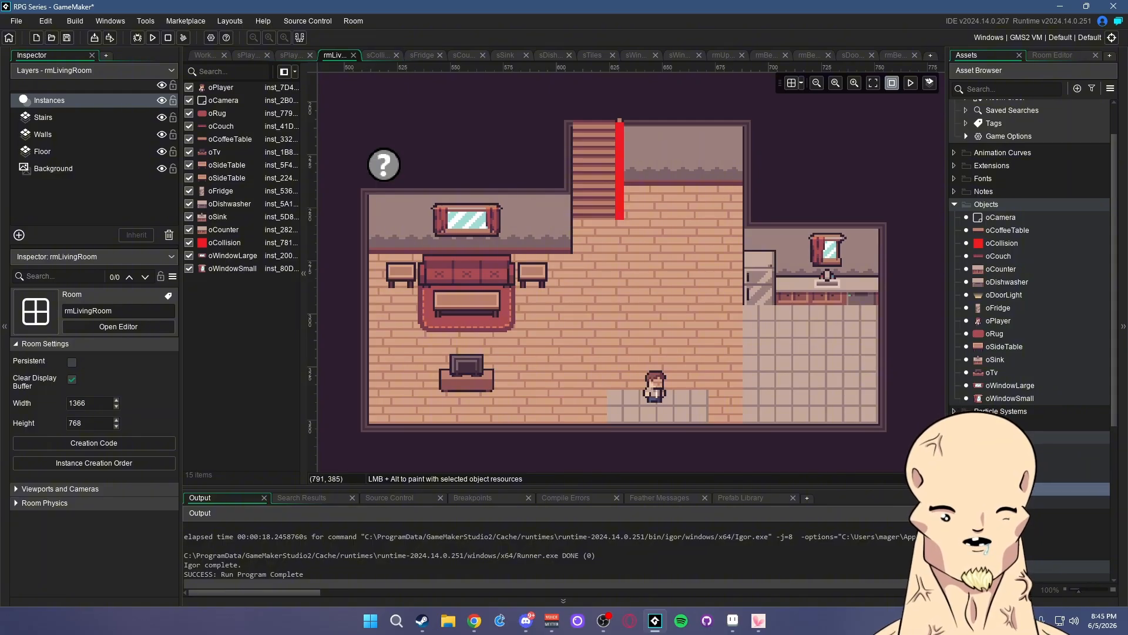
pyautogui.doubleClick(1000, 501)
pyautogui.scroll(1, 647, 332)
pyautogui.moveTo(647, 332); pyautogui.dragTo(601, 342, button='middle')
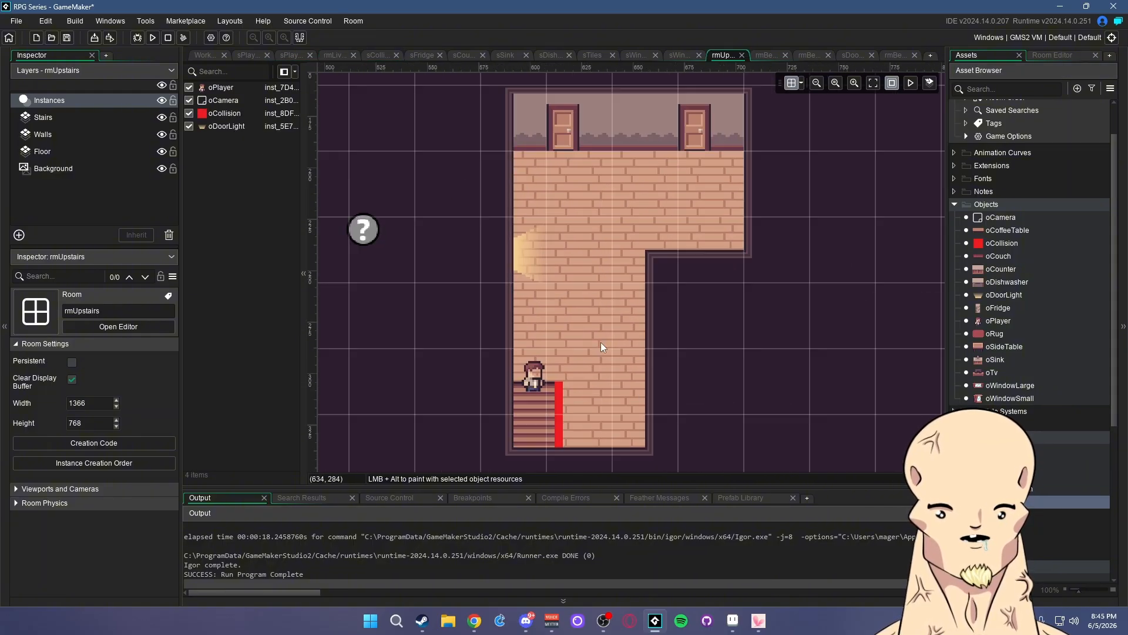
pyautogui.scroll(1, 697, 344)
pyautogui.scroll(-2, 711, 365)
pyautogui.scroll(1, 711, 346)
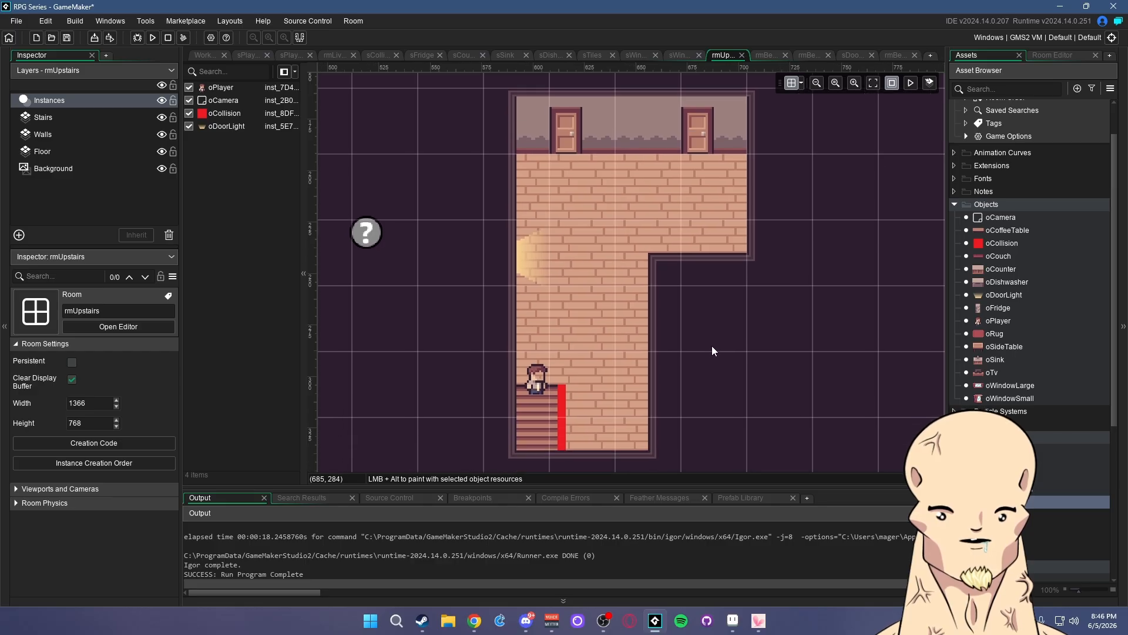
pyautogui.doubleClick(1001, 476)
pyautogui.doubleClick(1001, 451)
pyautogui.click(1000, 463)
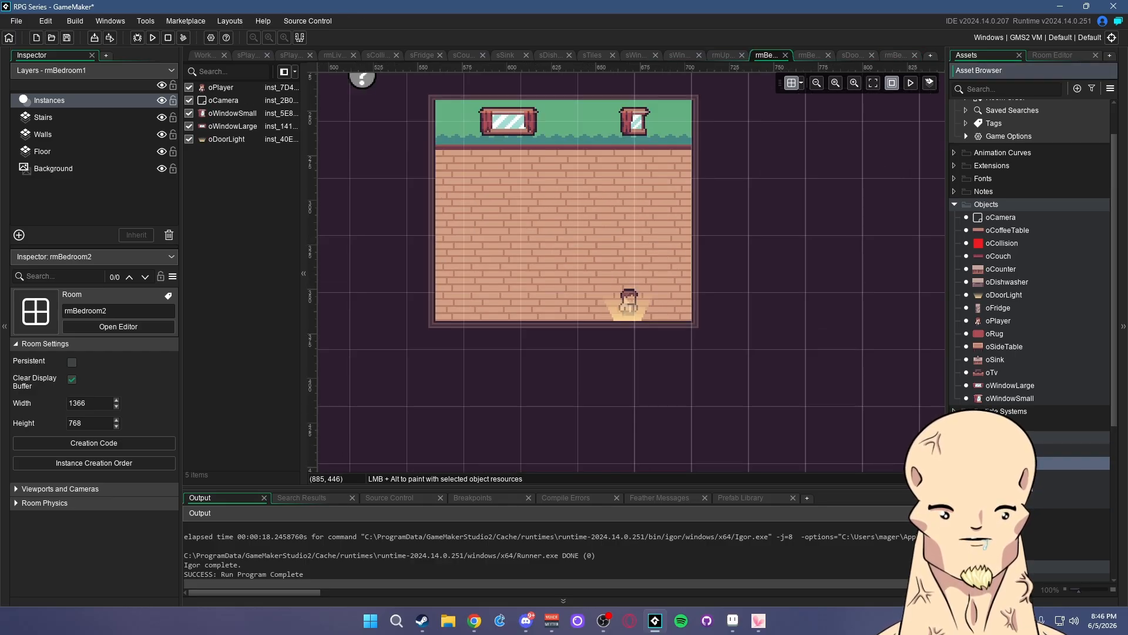
pyautogui.doubleClick(1000, 463)
pyautogui.doubleClick(1000, 476)
pyautogui.doubleClick(1028, 492)
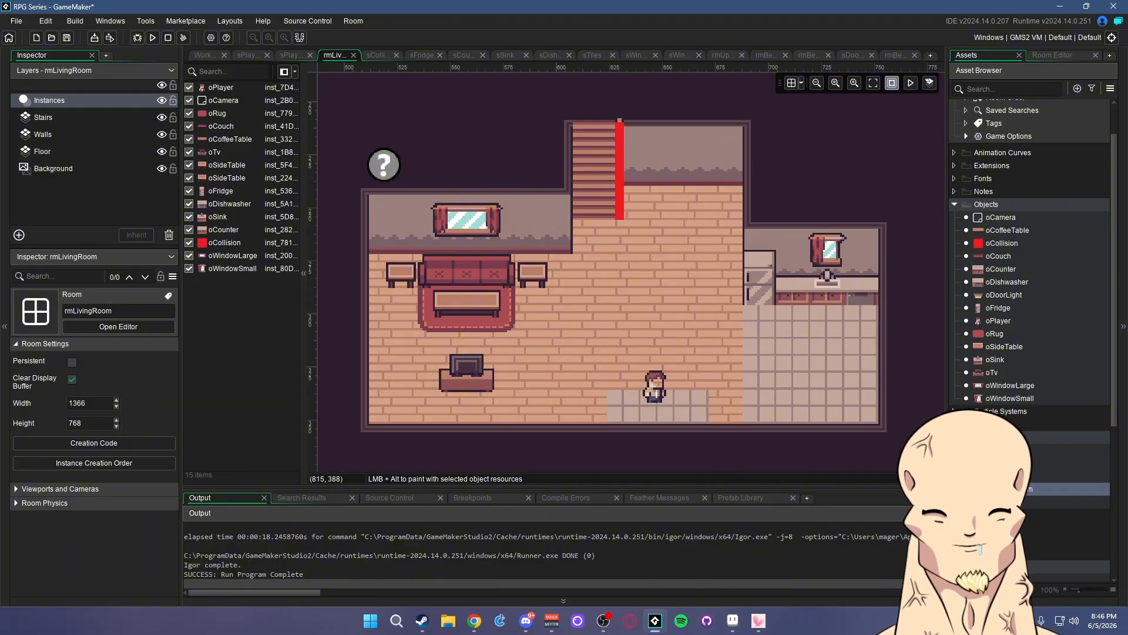
pyautogui.doubleClick(1028, 501)
pyautogui.moveTo(686, 312); pyautogui.dragTo(633, 327, button='middle')
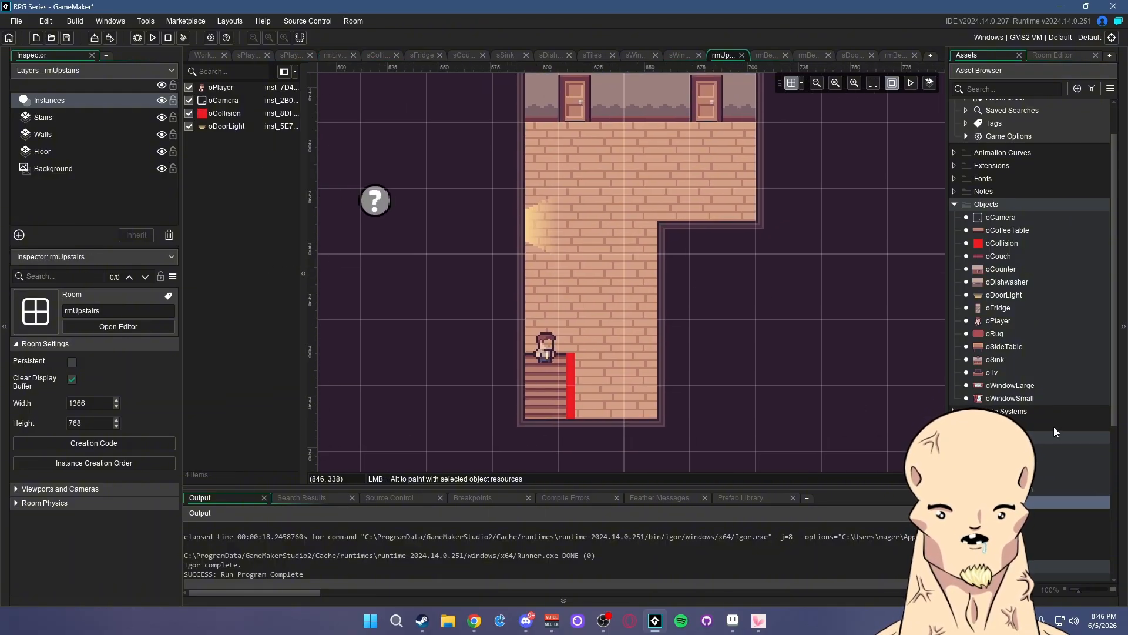
pyautogui.doubleClick(1046, 488)
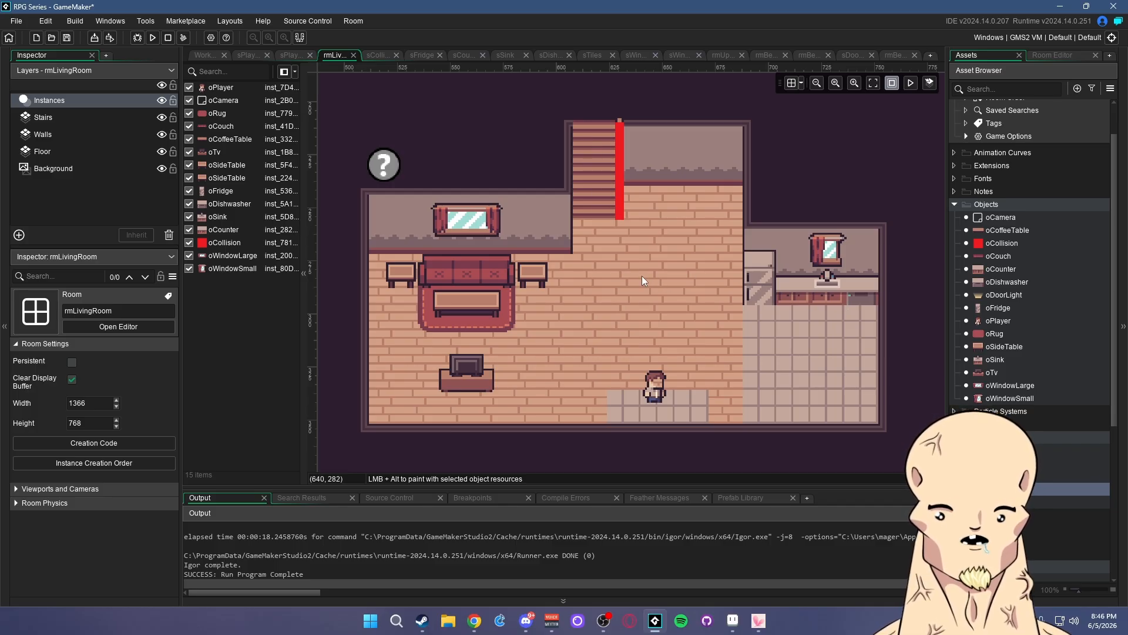
pyautogui.moveTo(833, 193); pyautogui.dragTo(865, 189, button='middle')
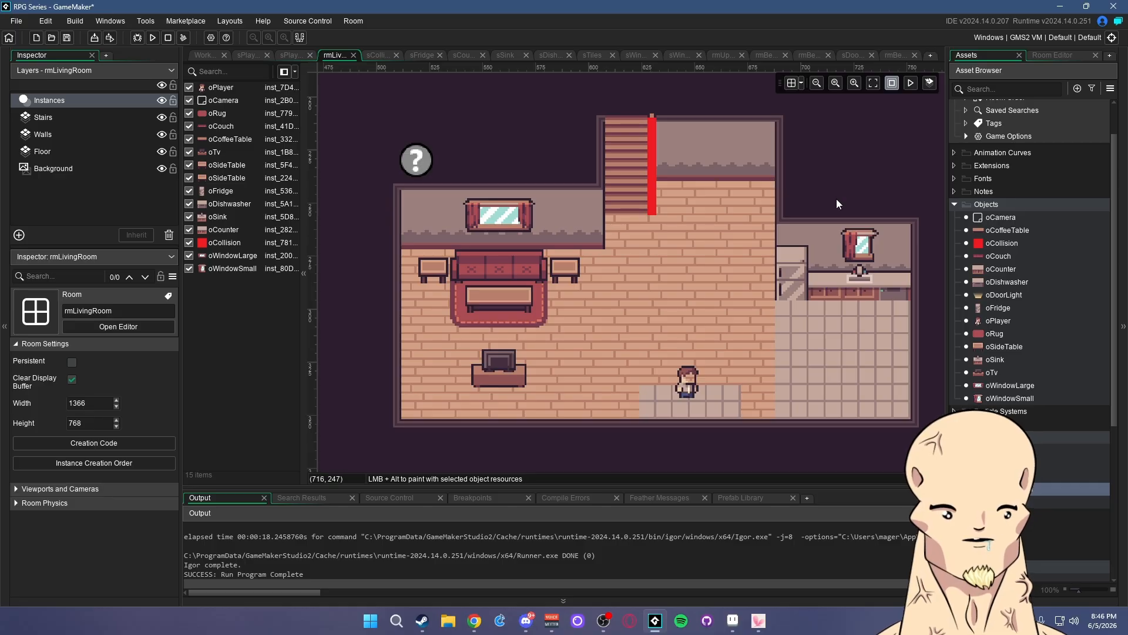
# - Create a new object in the Objects folder and name it oTP
pyautogui.rightClick(1000, 205)
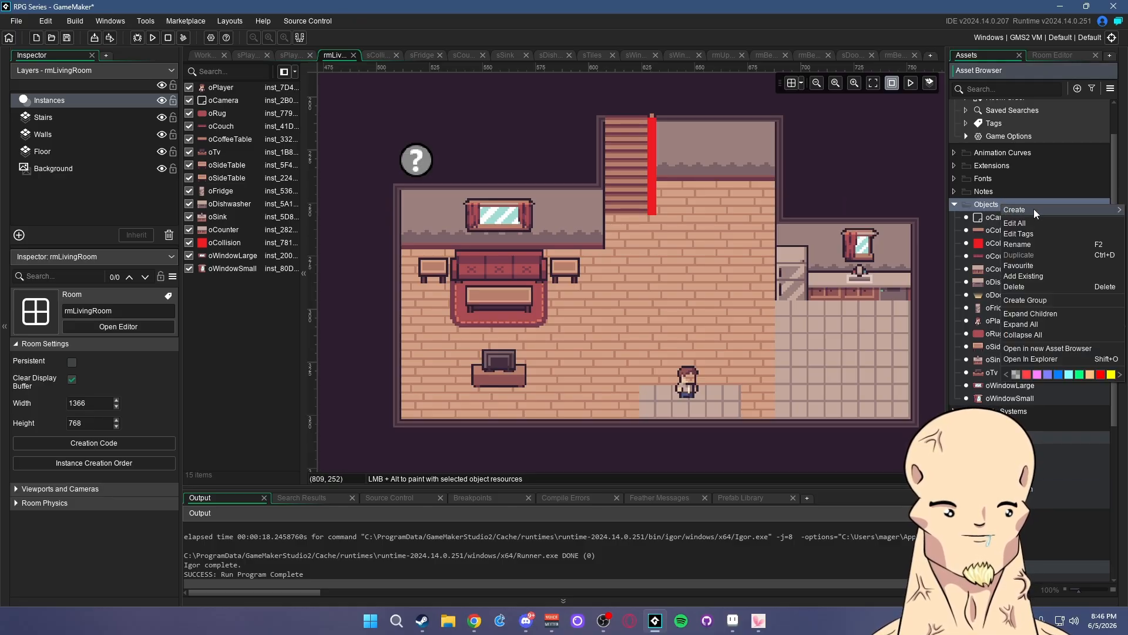
pyautogui.moveTo(1034, 210)
pyautogui.click(939, 264)
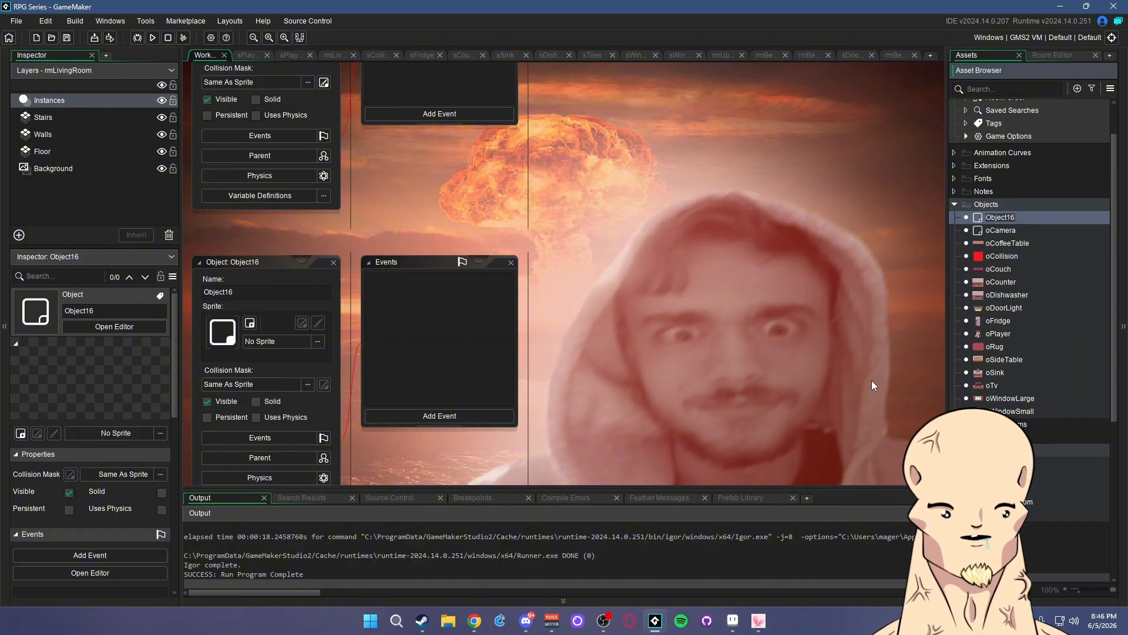
pyautogui.write('o')
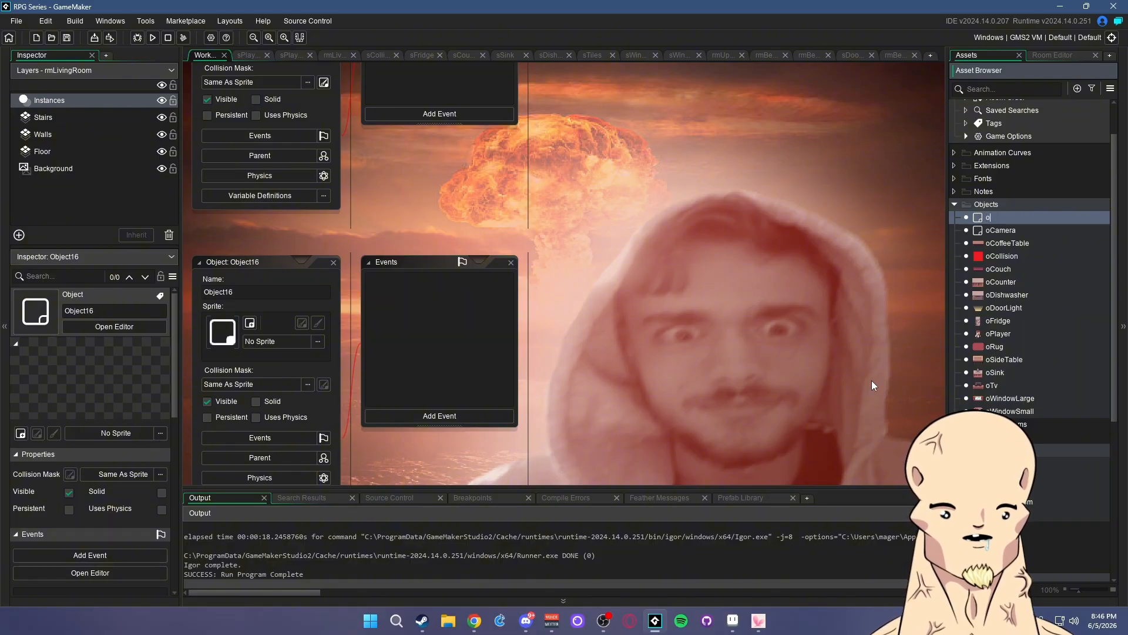
pyautogui.write('T')
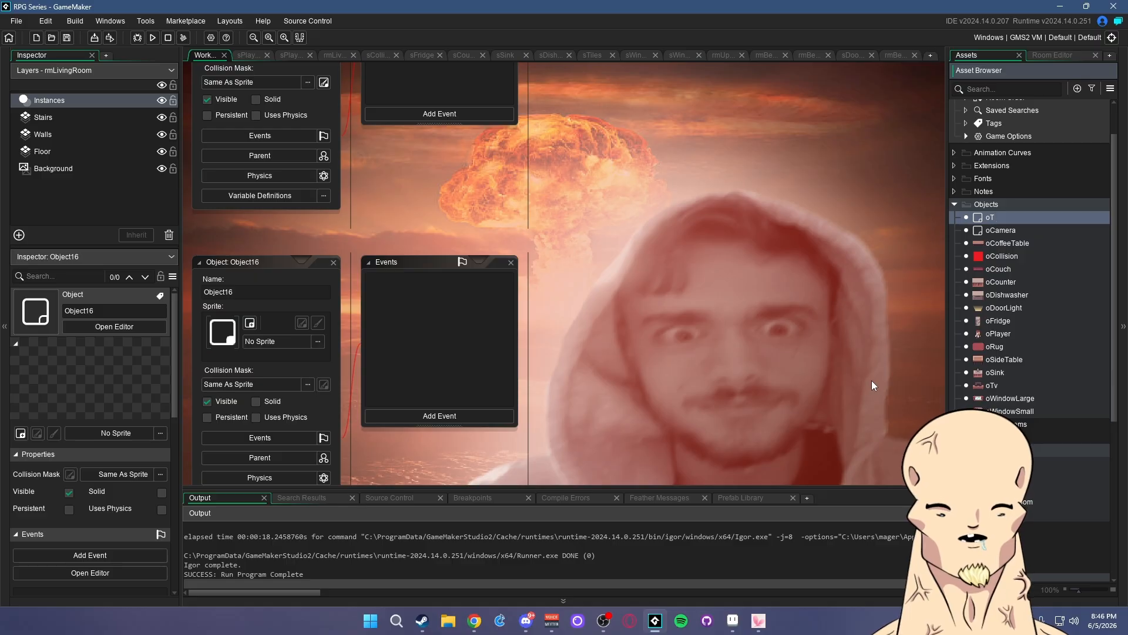
pyautogui.write('P')
pyautogui.press('Return')
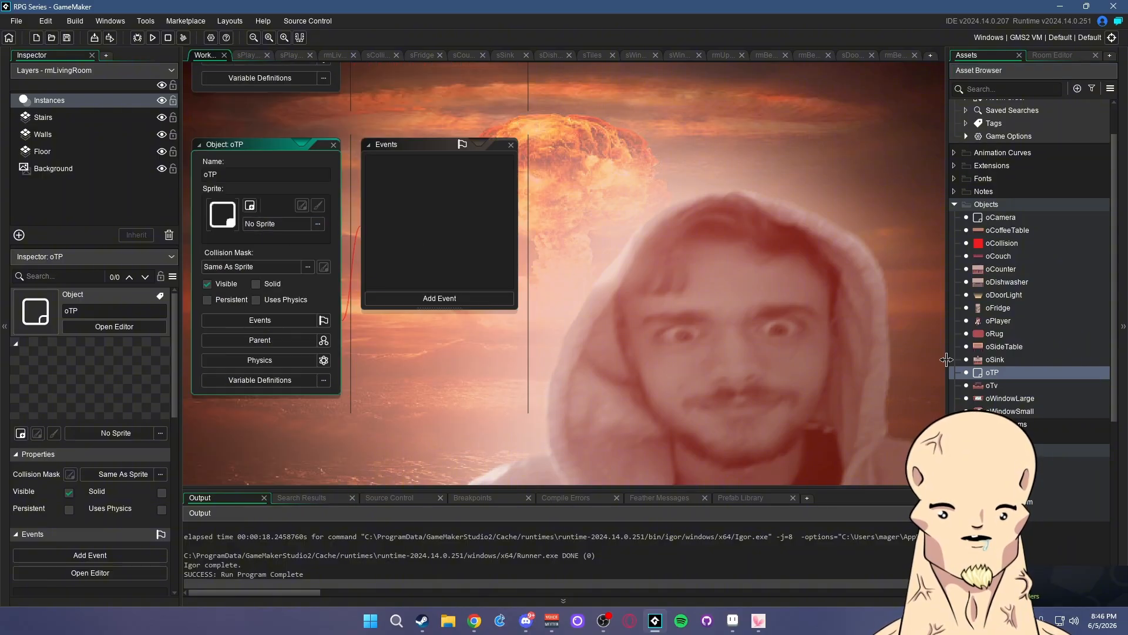
pyautogui.scroll(-5, 1027, 375)
pyautogui.rightClick(988, 340)
# - Create a sprite named sTP and fill its image solid cyan
pyautogui.moveTo(1009, 347)
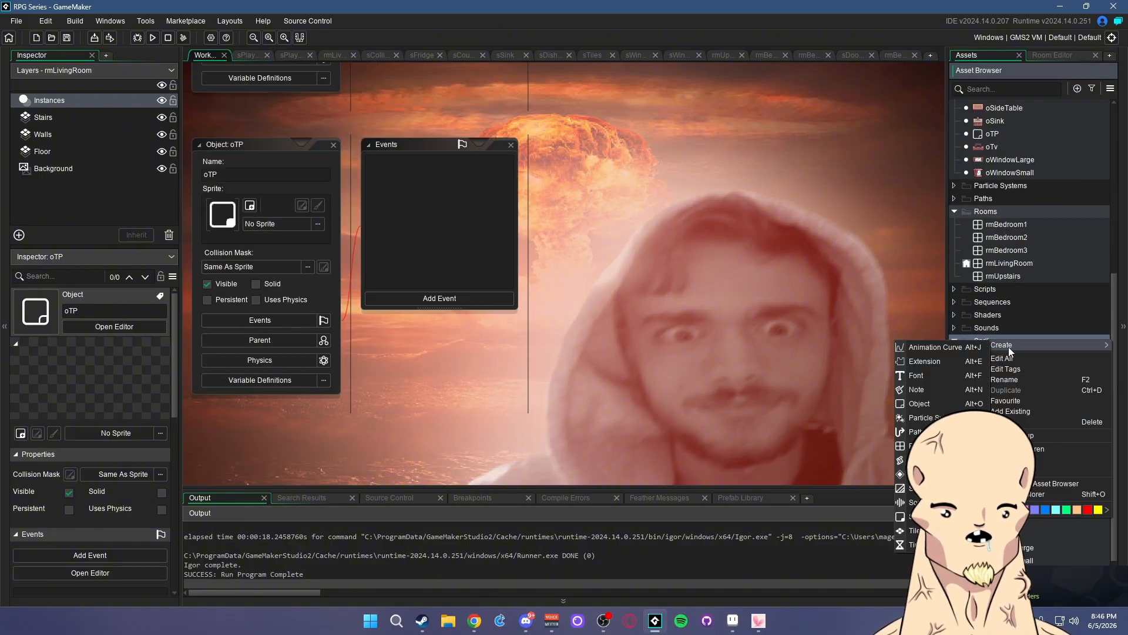
pyautogui.click(946, 517)
pyautogui.write('sTP')
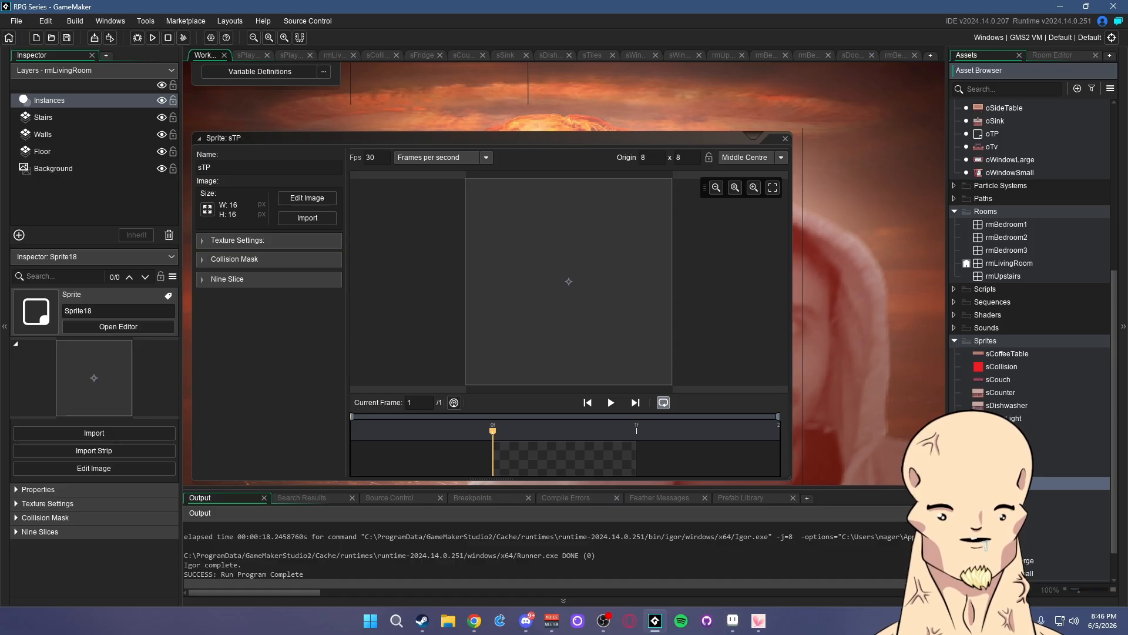
pyautogui.press('Return')
pyautogui.click(301, 161)
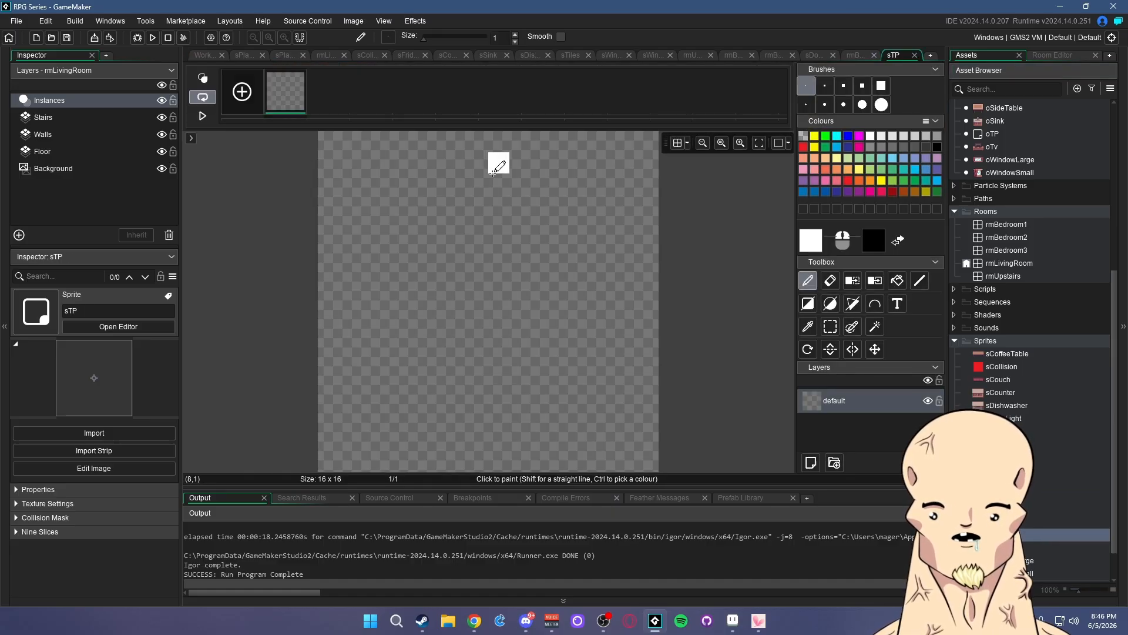
pyautogui.click(837, 136)
pyautogui.click(898, 280)
pyautogui.click(519, 245)
pyautogui.scroll(2, 989, 286)
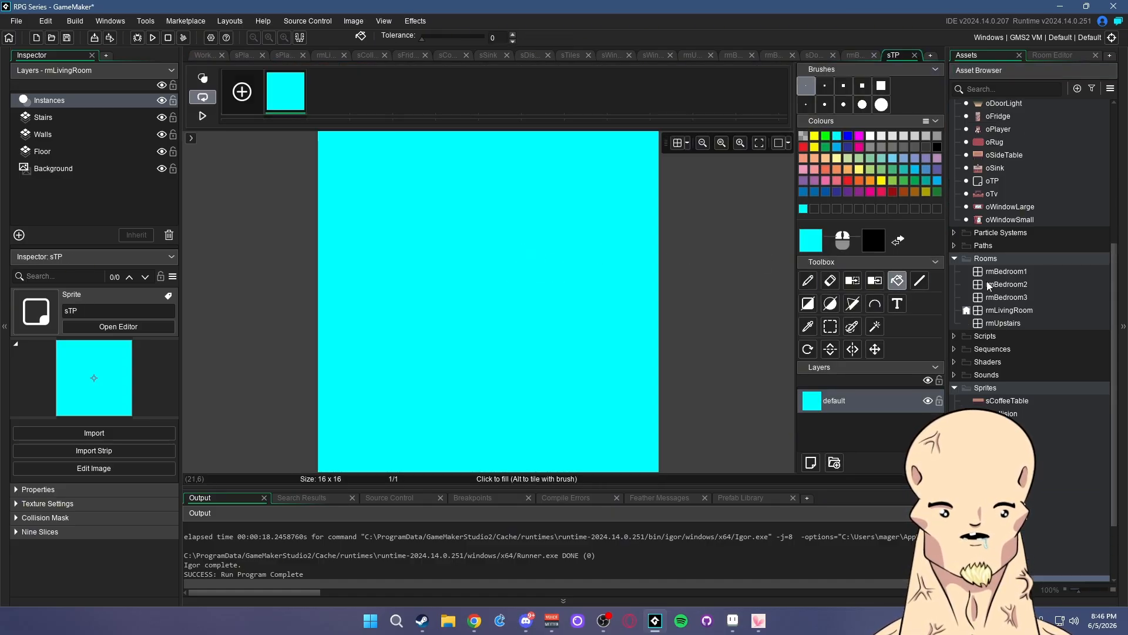
pyautogui.scroll(5, 989, 287)
# - Assign sTP as the oTP object's sprite
pyautogui.doubleClick(992, 348)
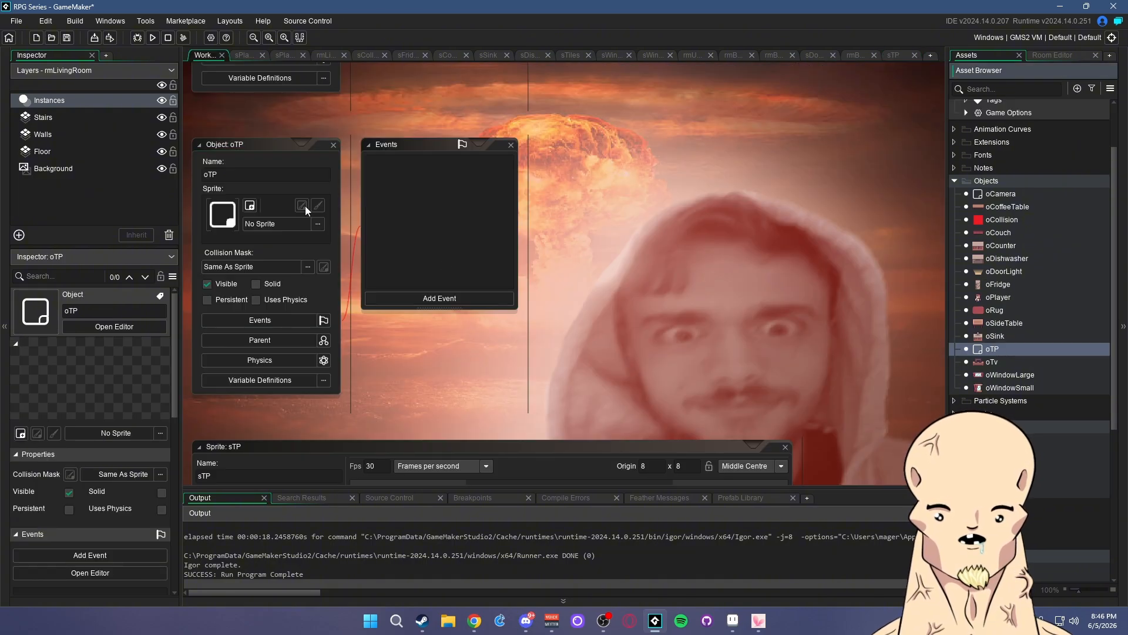
pyautogui.click(288, 224)
pyautogui.click(443, 256)
pyautogui.click(473, 330)
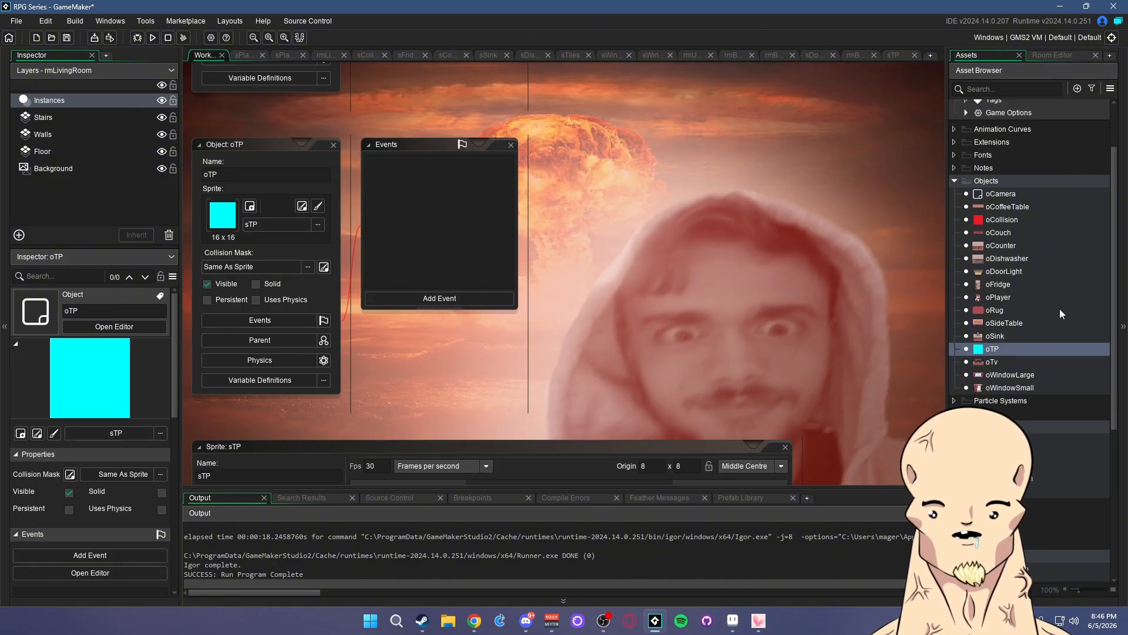
pyautogui.click(996, 353)
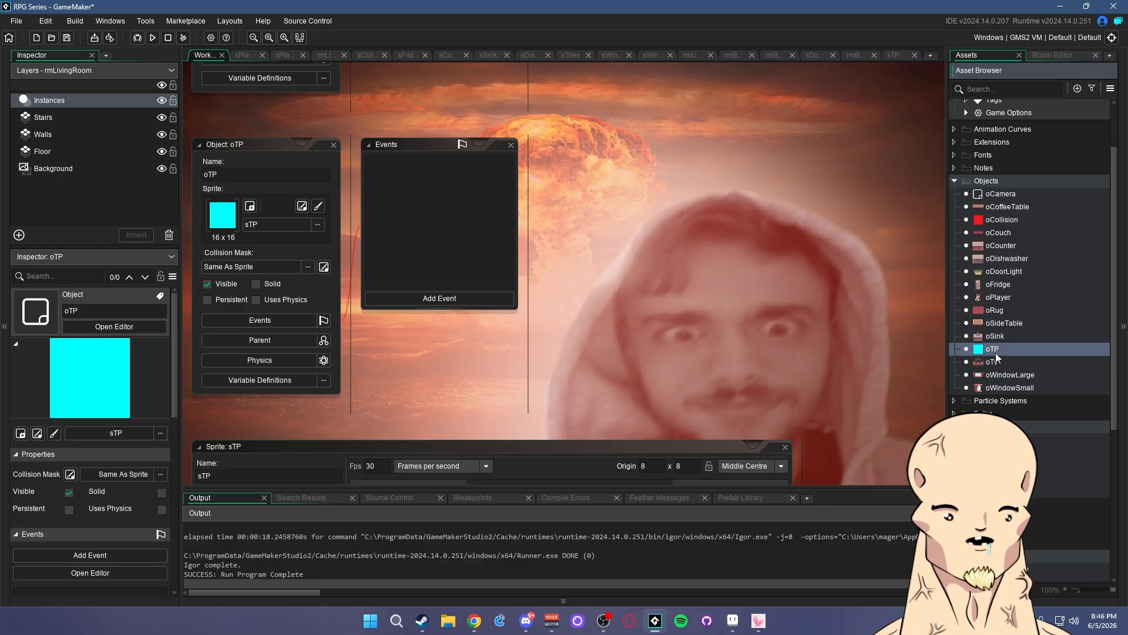
pyautogui.moveTo(618, 332); pyautogui.dragTo(690, 325, button='middle')
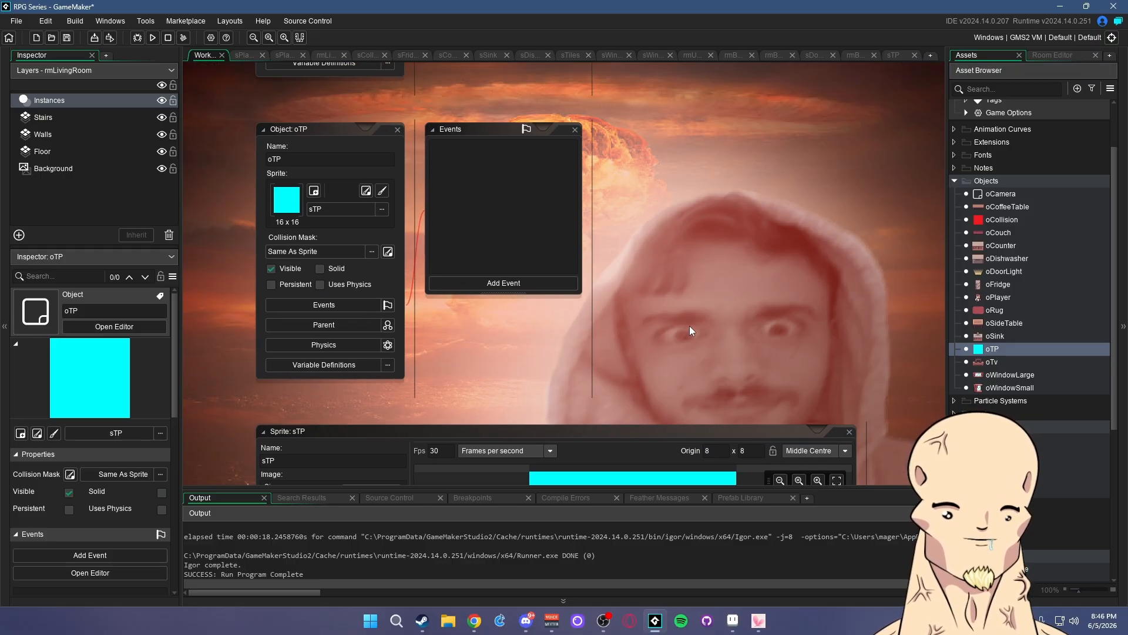
# - Add a variable definition tpID (Real, default 0) to oTP, removing the extra blank row
pyautogui.click(339, 365)
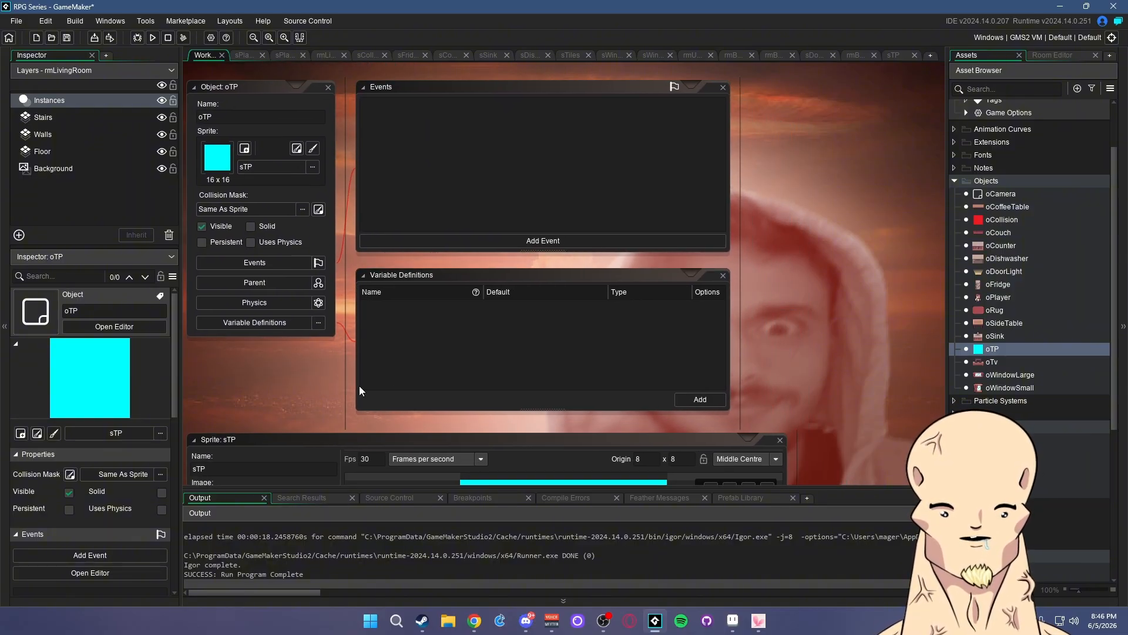
pyautogui.click(707, 394)
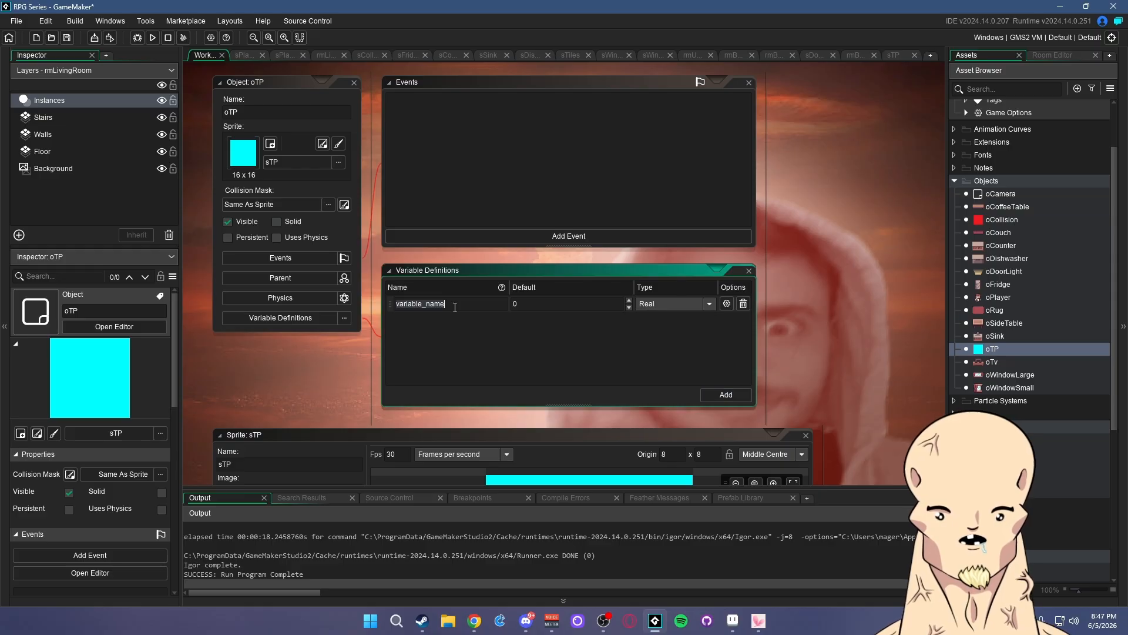
pyautogui.write('tpID')
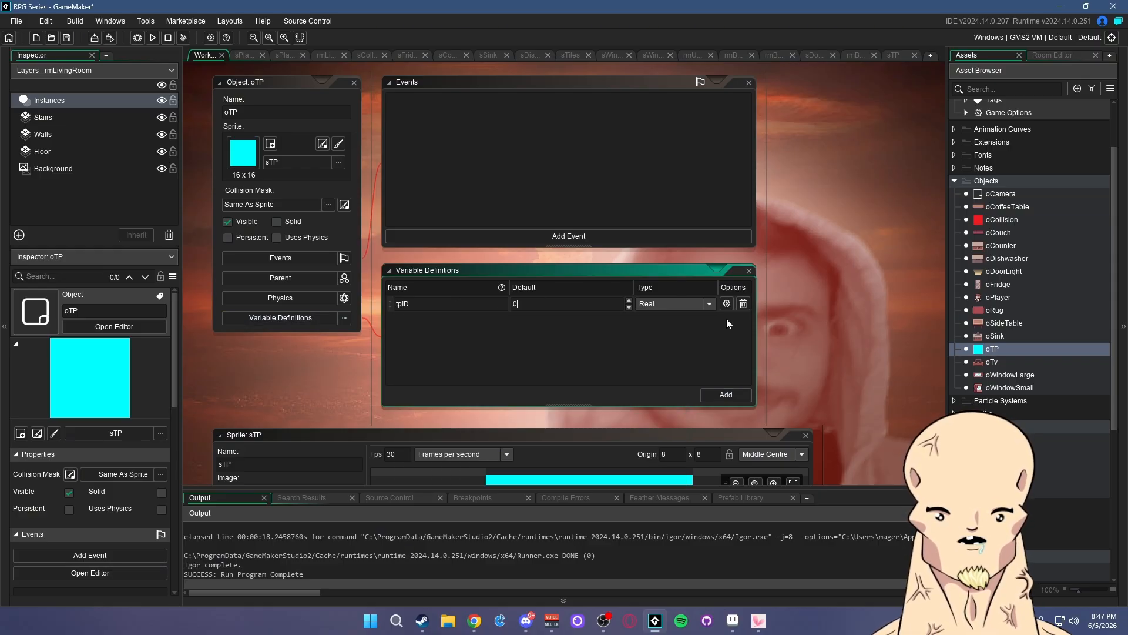
pyautogui.press('Return')
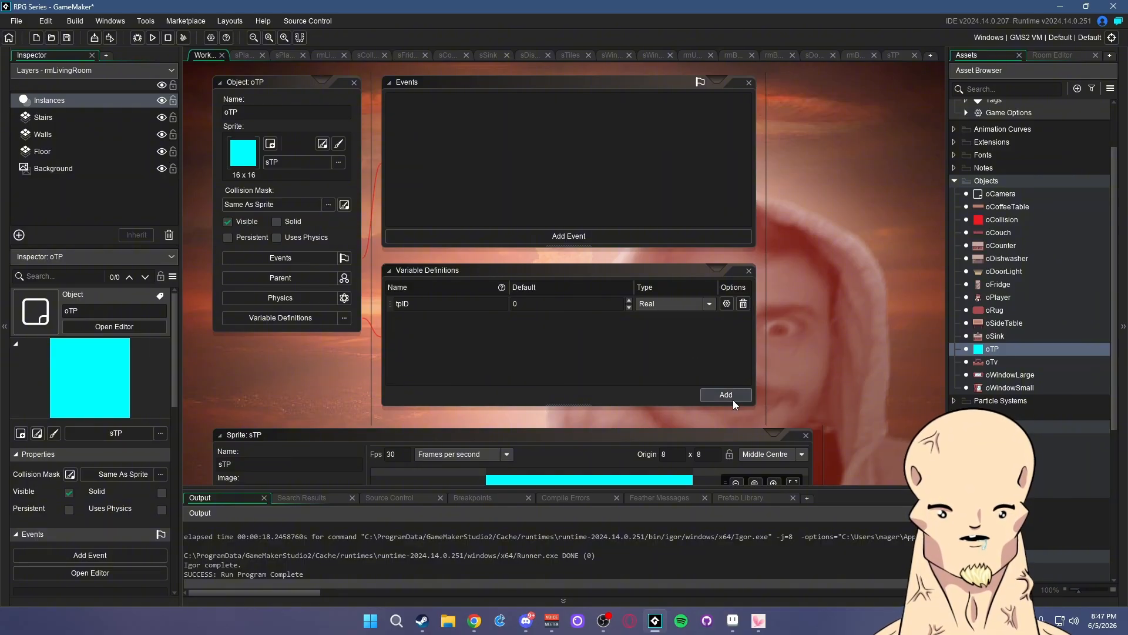
pyautogui.click(734, 401)
pyautogui.click(743, 318)
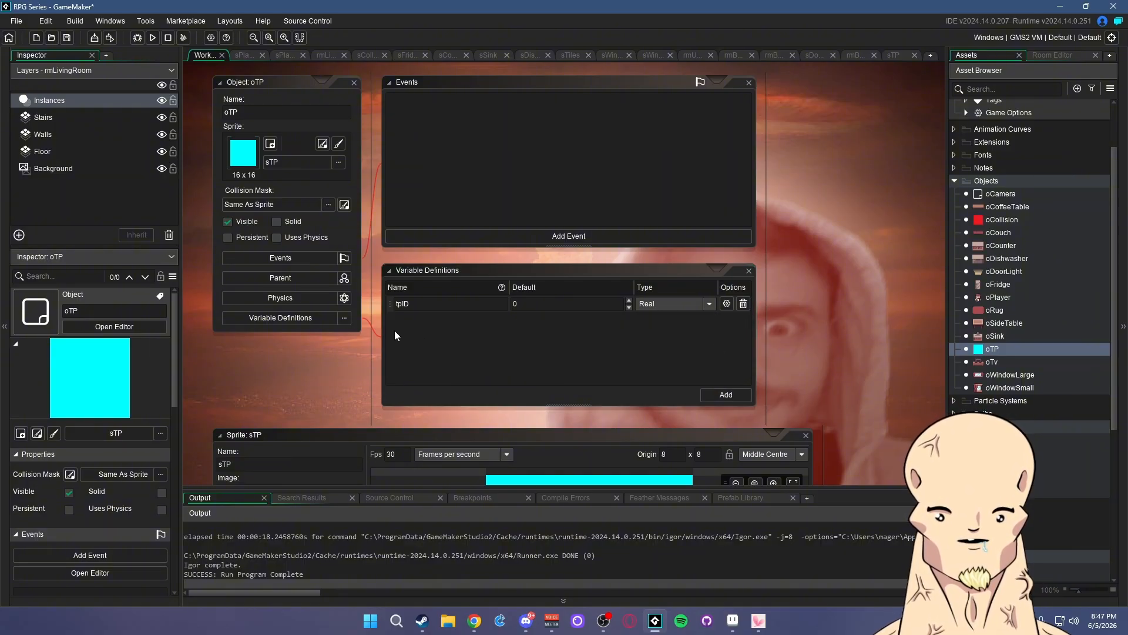
pyautogui.moveTo(847, 310); pyautogui.dragTo(874, 336, button='middle')
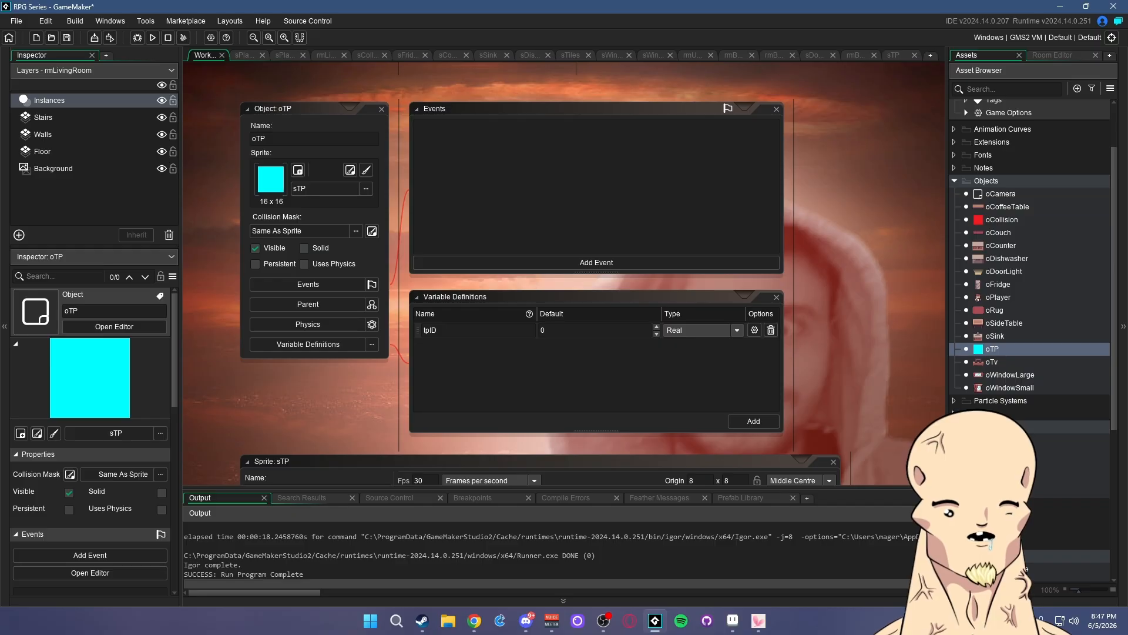
# - Open rmLivingRoom and drop an oTP instance onto the stairs on the Instances layer
pyautogui.doubleClick(1009, 478)
pyautogui.click(980, 60)
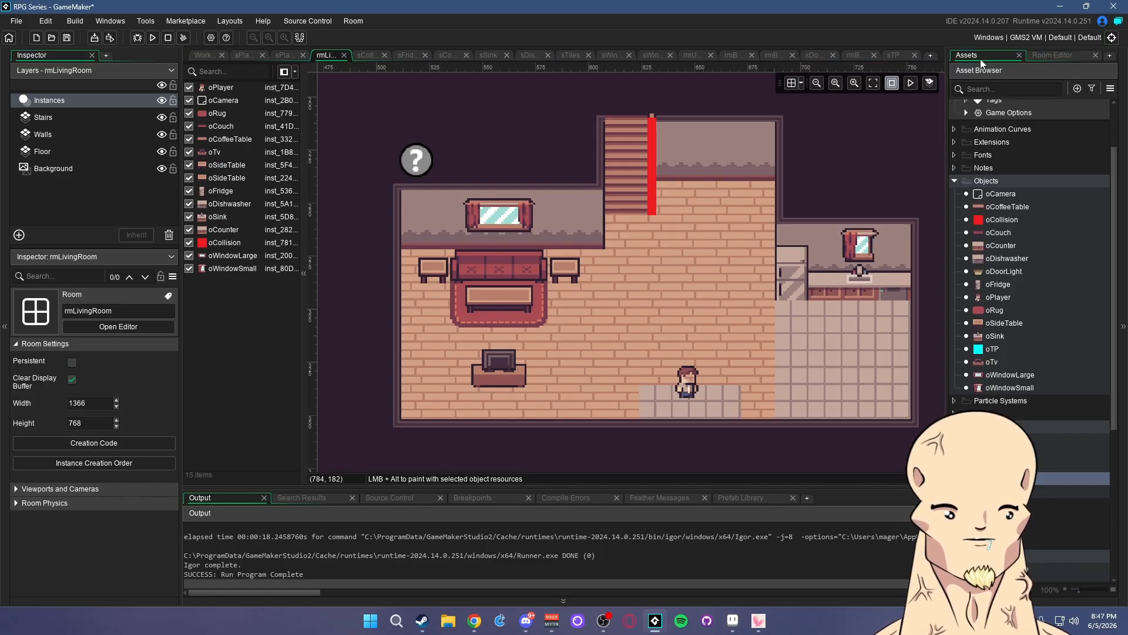
pyautogui.click(51, 117)
pyautogui.click(49, 101)
pyautogui.moveTo(991, 348); pyautogui.dragTo(645, 171)
# - Nudge the oTP block down to Y 235 and centre the view on the stairs
pyautogui.click(675, 139)
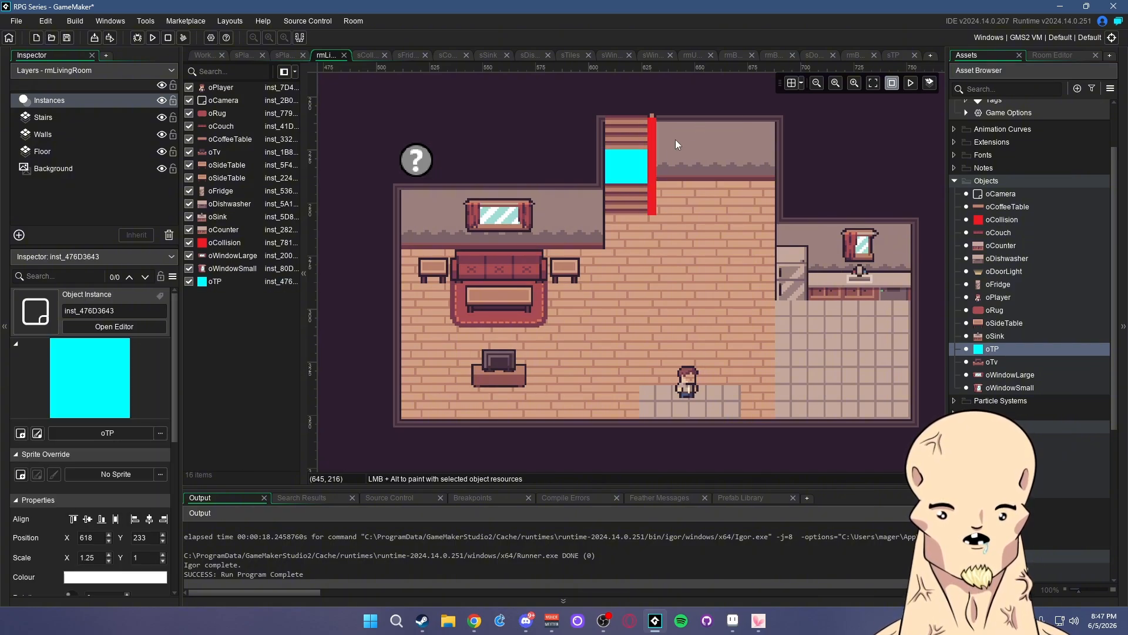
pyautogui.scroll(5, 633, 181)
pyautogui.moveTo(617, 234); pyautogui.dragTo(616, 251)
pyautogui.click(699, 242)
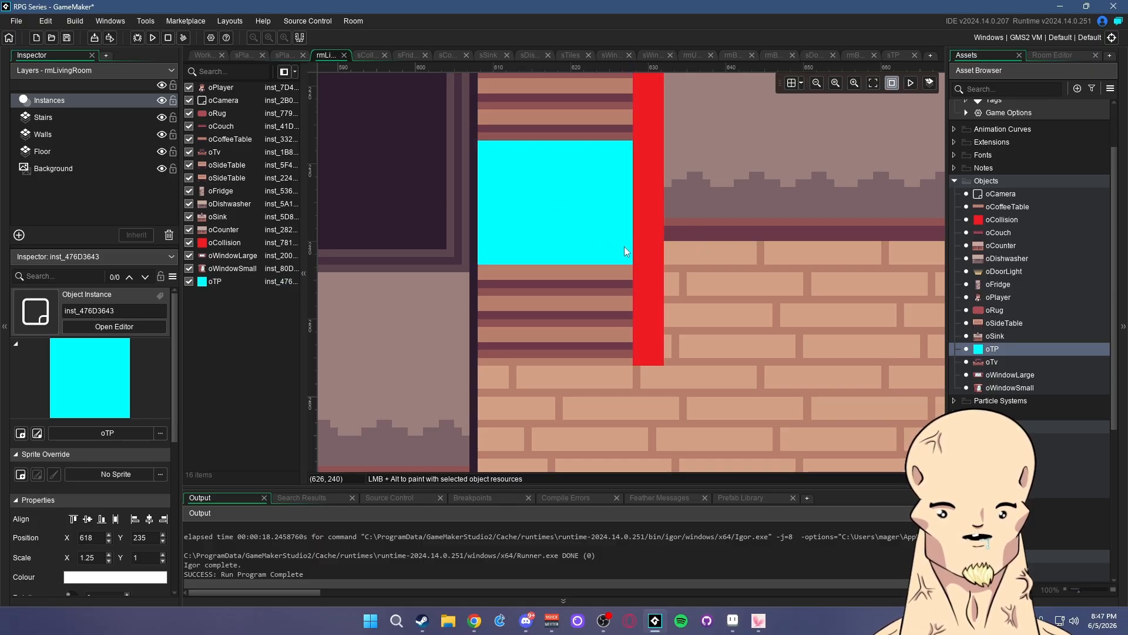
pyautogui.scroll(-5, 654, 299)
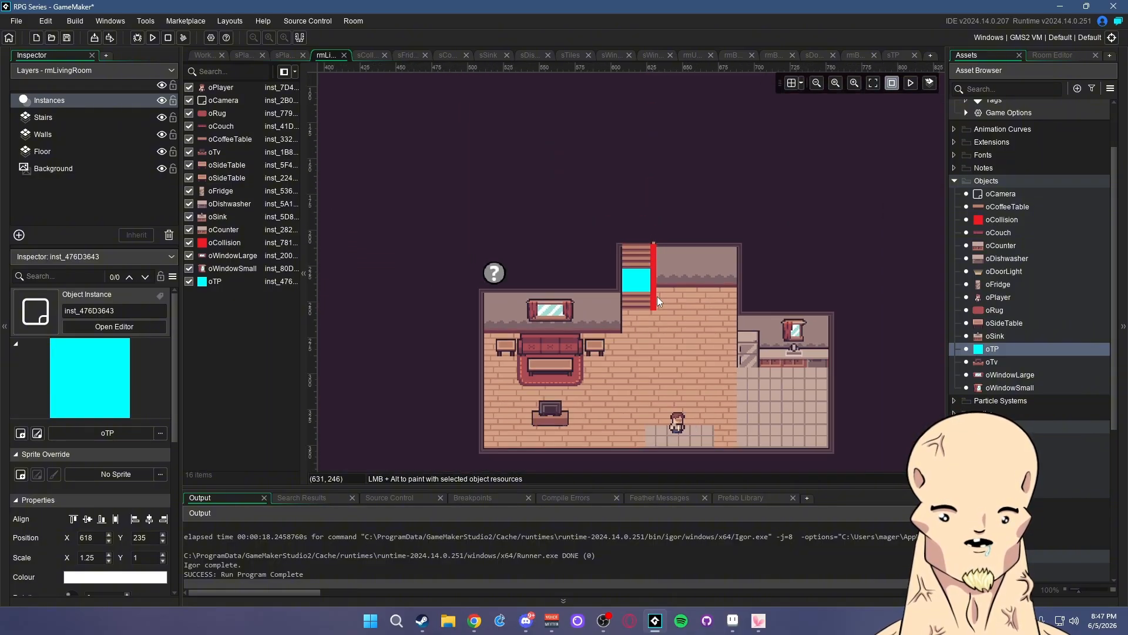
pyautogui.scroll(3, 657, 296)
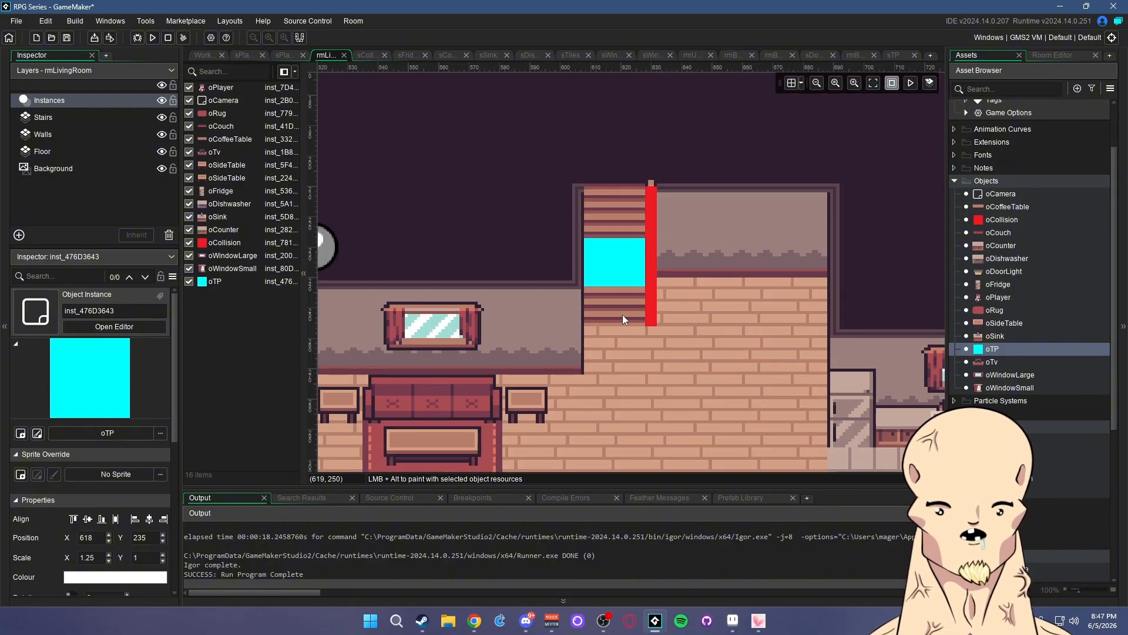
pyautogui.moveTo(710, 319); pyautogui.dragTo(726, 287, button='middle')
# - Save, run the game and walk the player onto and off the teleporter tile
pyautogui.click(66, 38)
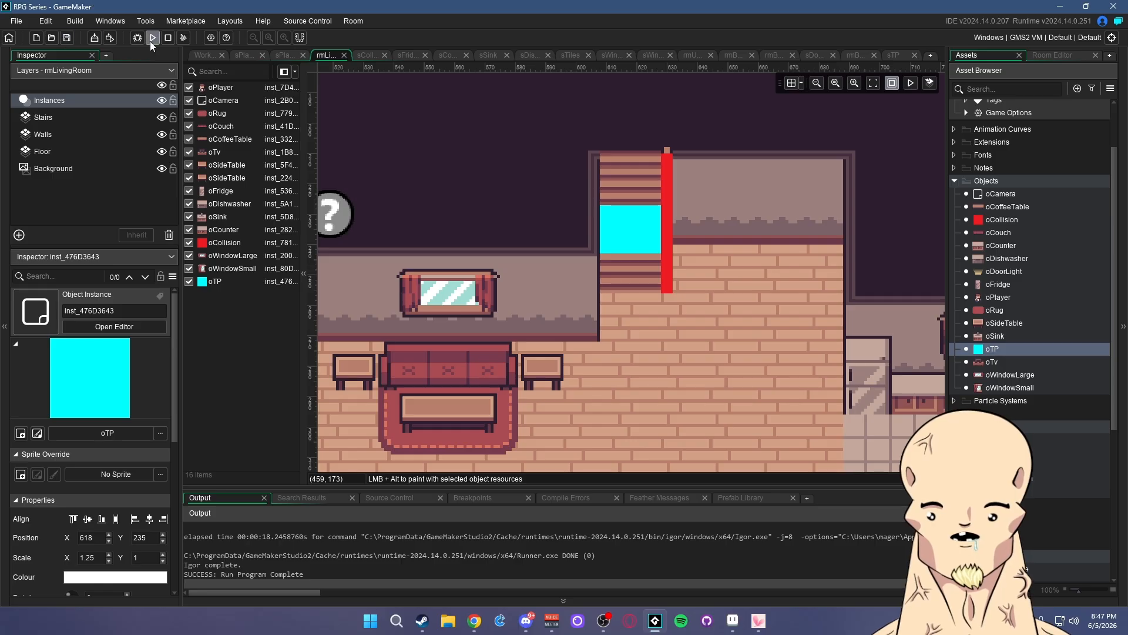
pyautogui.click(152, 38)
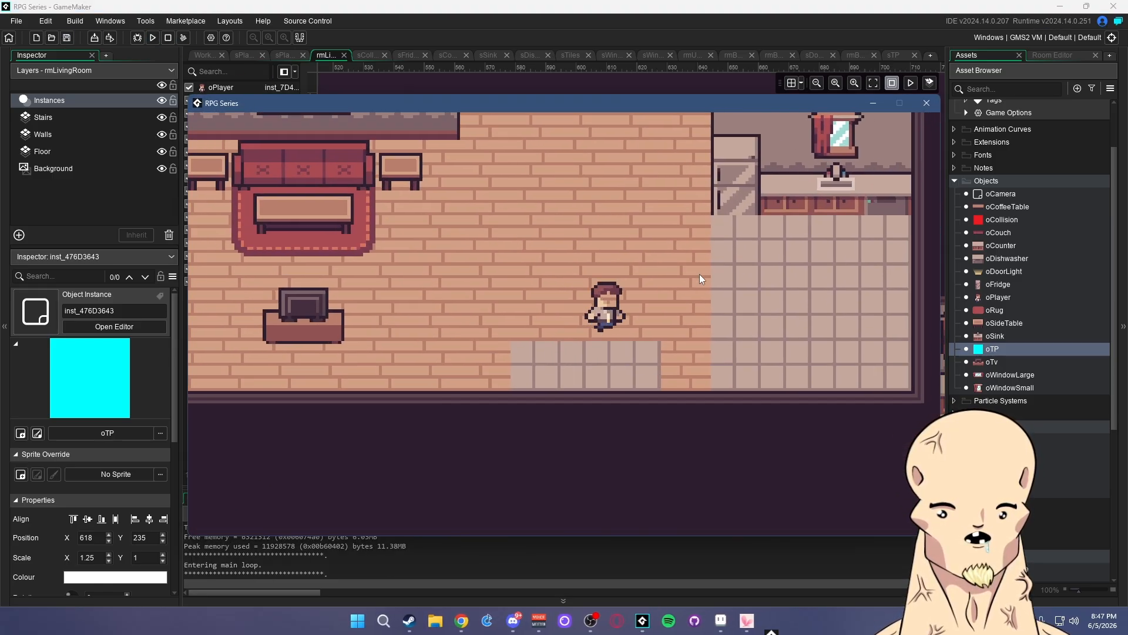
pyautogui.press('Up')
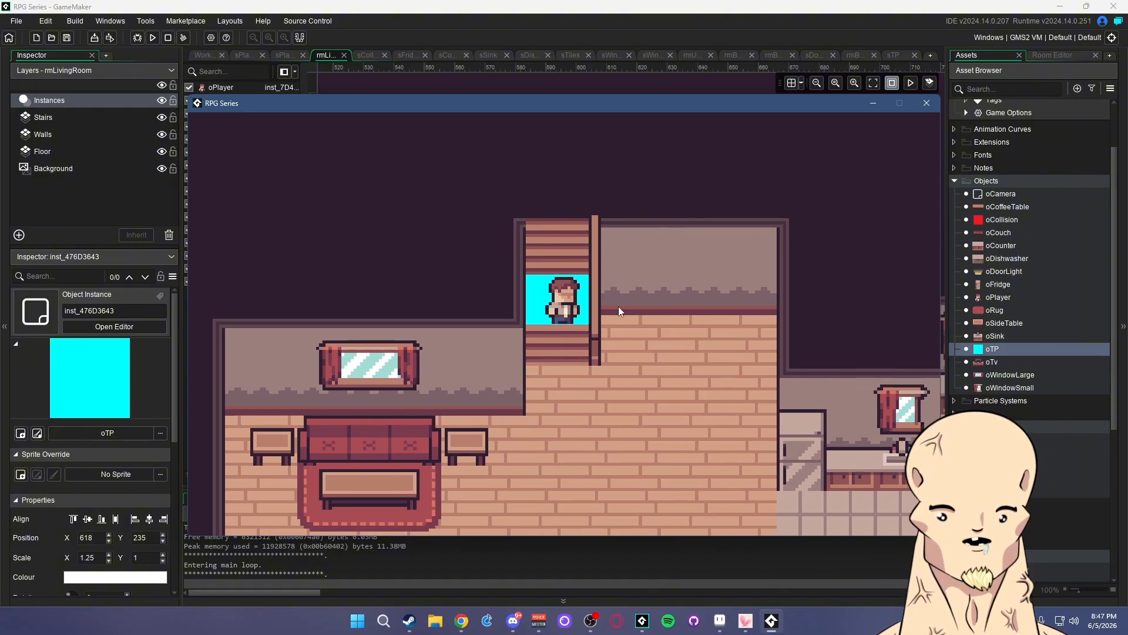
pyautogui.press('Down')
pyautogui.click(935, 106)
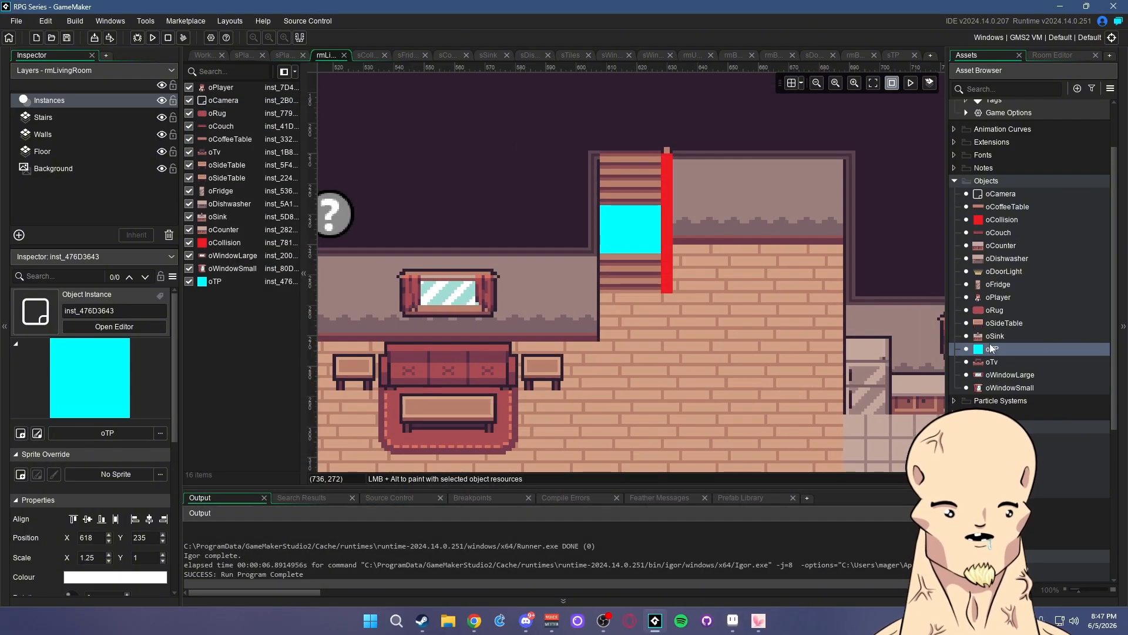
# - Add a second variable definition row to the oTP object
pyautogui.scroll(-2, 758, 267)
pyautogui.scroll(1, 760, 295)
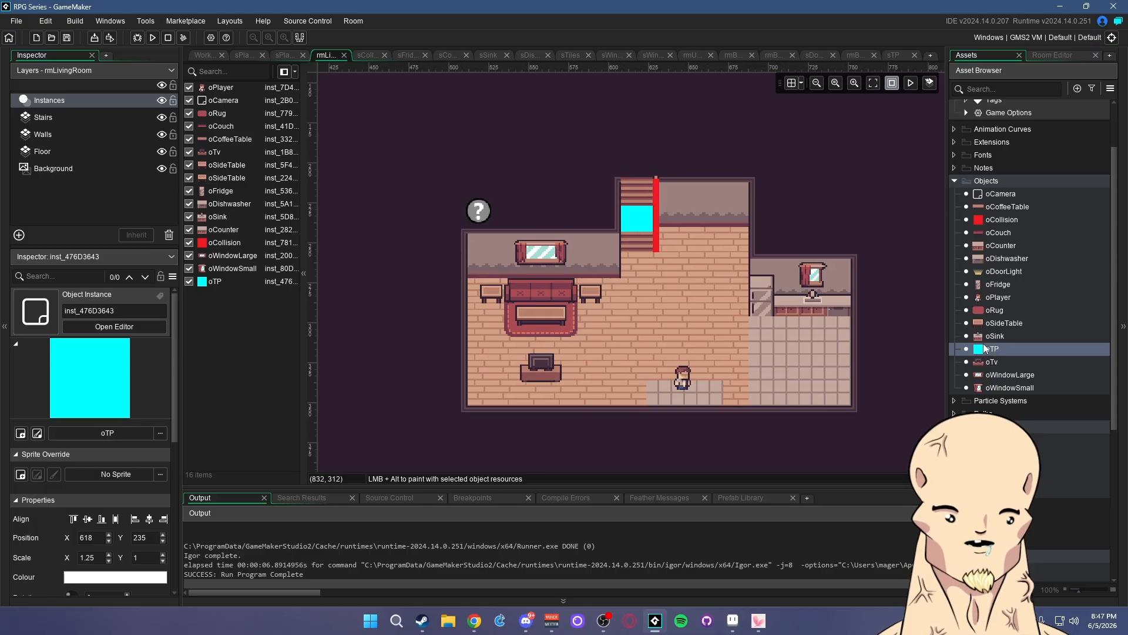
pyautogui.doubleClick(991, 349)
pyautogui.click(476, 350)
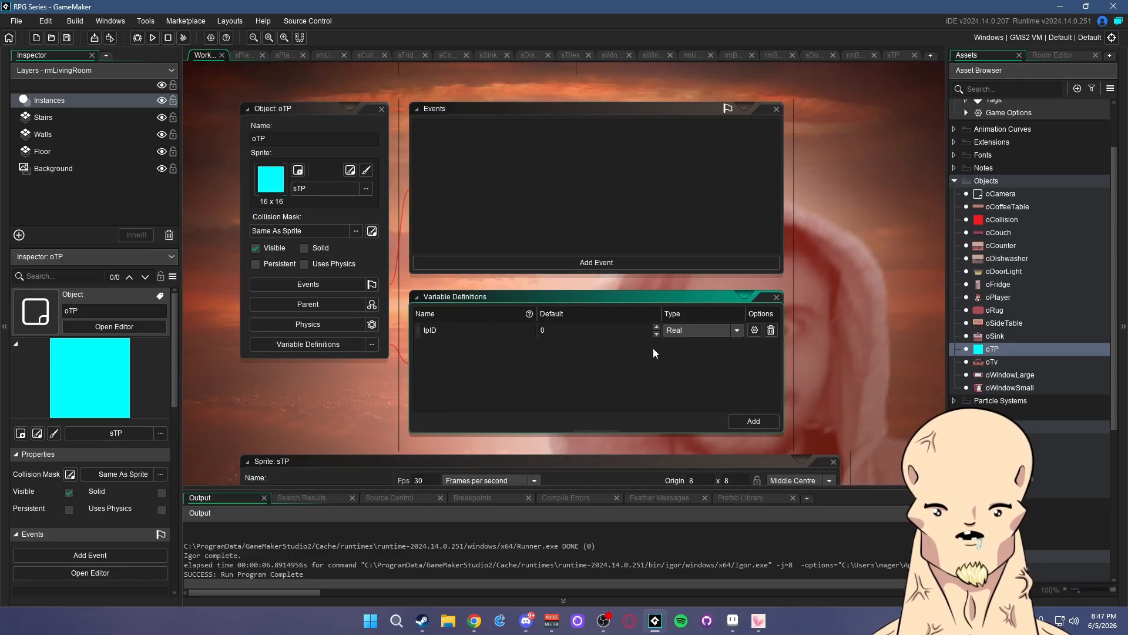
pyautogui.click(754, 421)
pyautogui.click(492, 345)
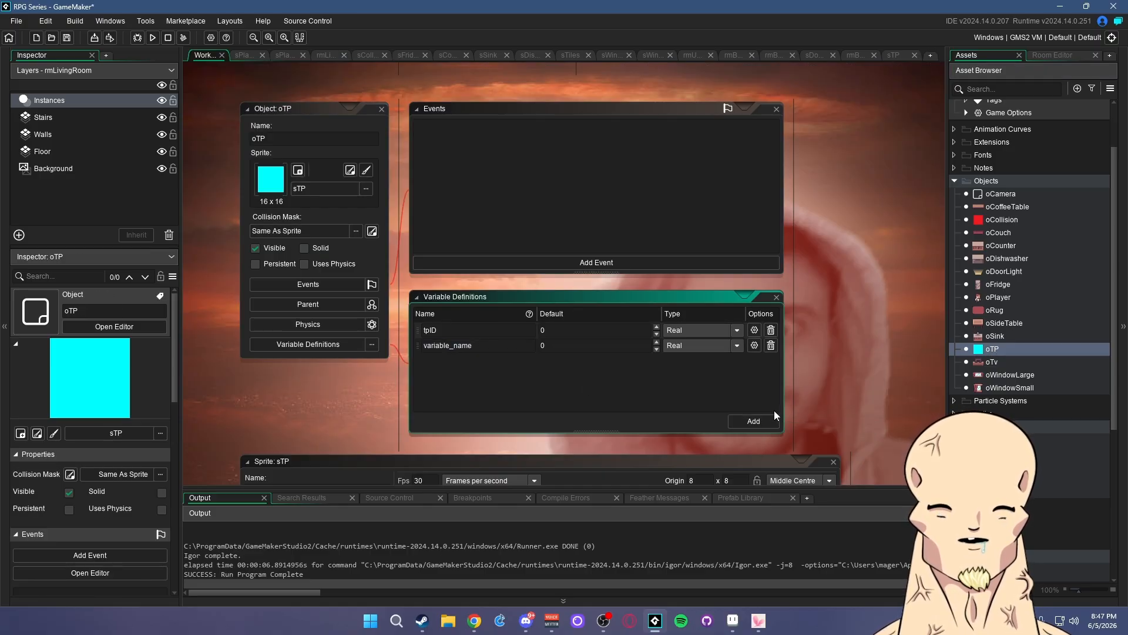
# - Rename the new oTP variable from variable_name to roomTo
pyautogui.doubleClick(466, 347)
pyautogui.write('roomTo')
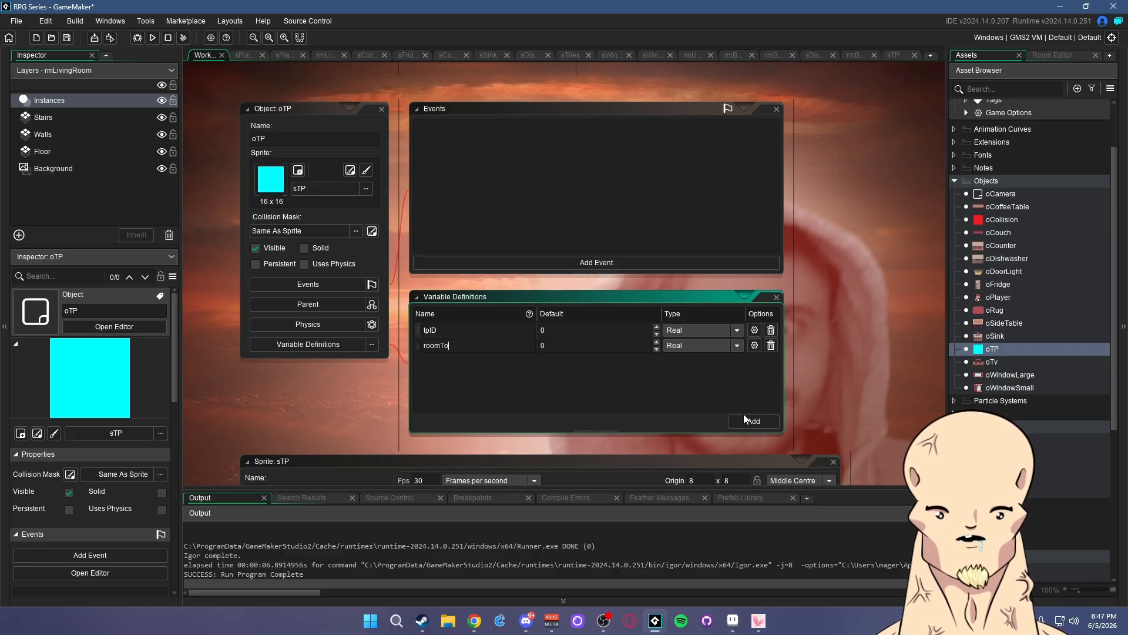
pyautogui.click(446, 330)
pyautogui.click(836, 353)
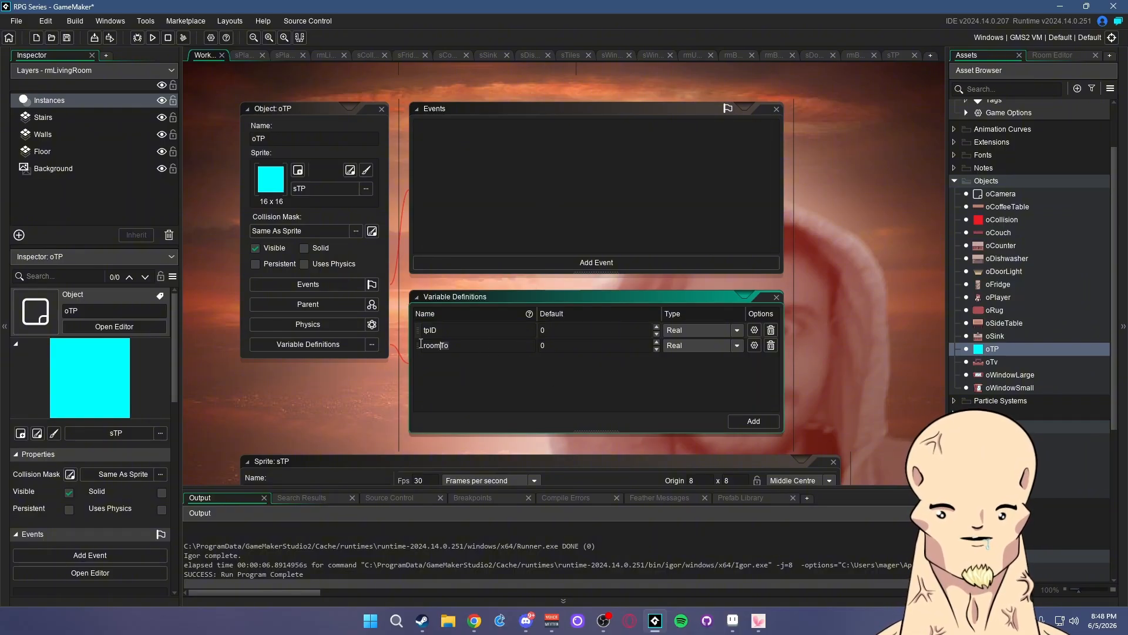
# - Set roomTo's type to Asset with default value rmLivingRoom
pyautogui.click(694, 346)
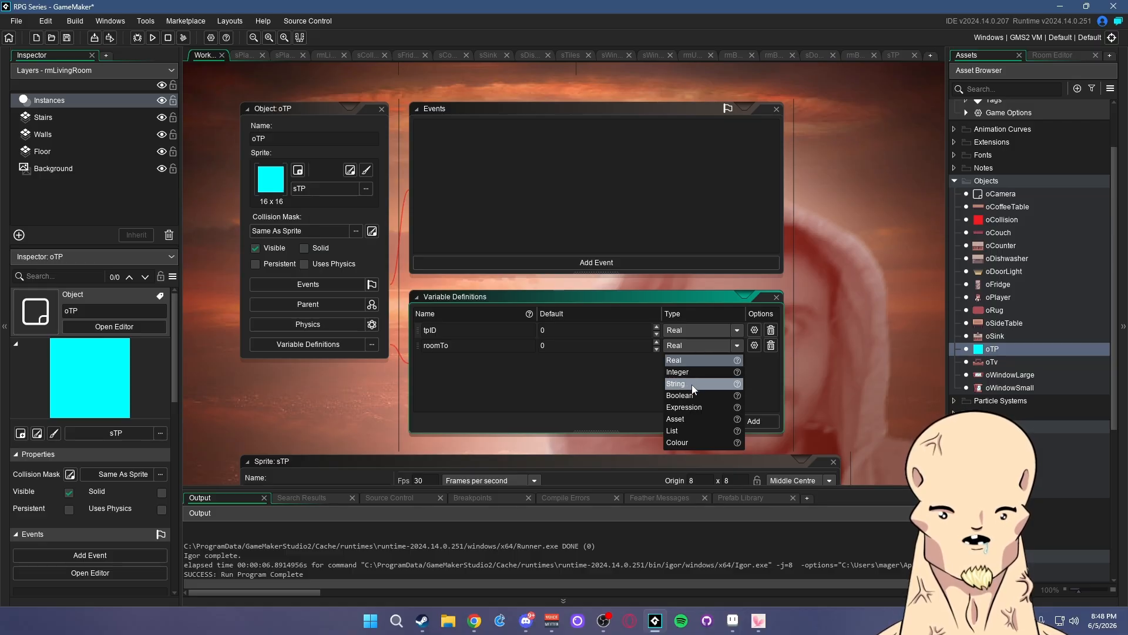
pyautogui.click(686, 418)
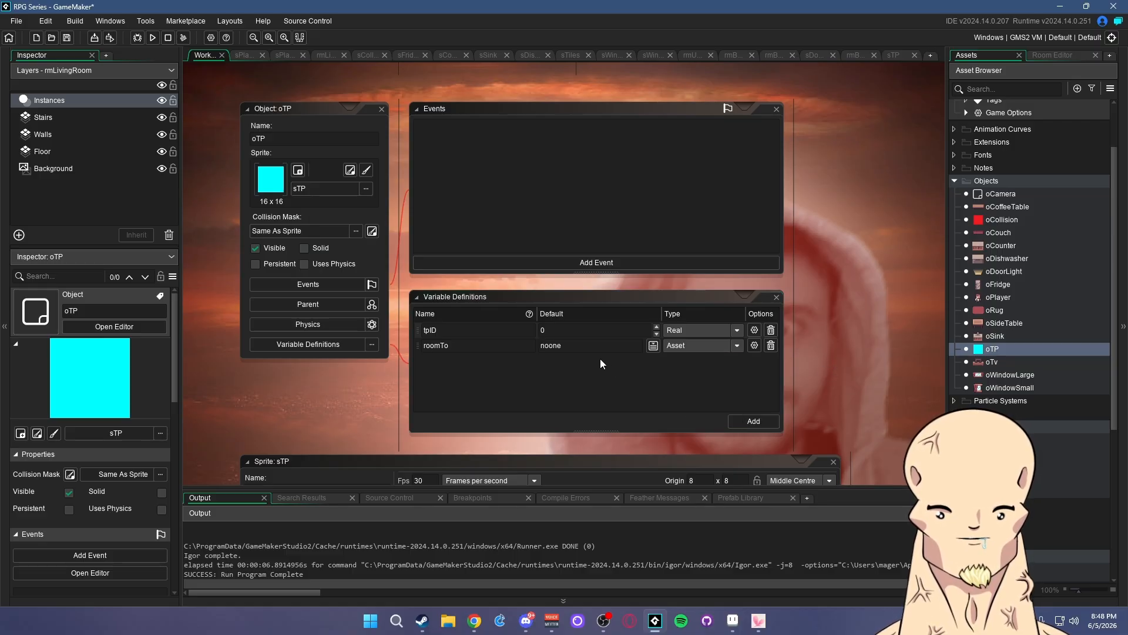
pyautogui.click(619, 351)
pyautogui.click(653, 346)
pyautogui.click(571, 346)
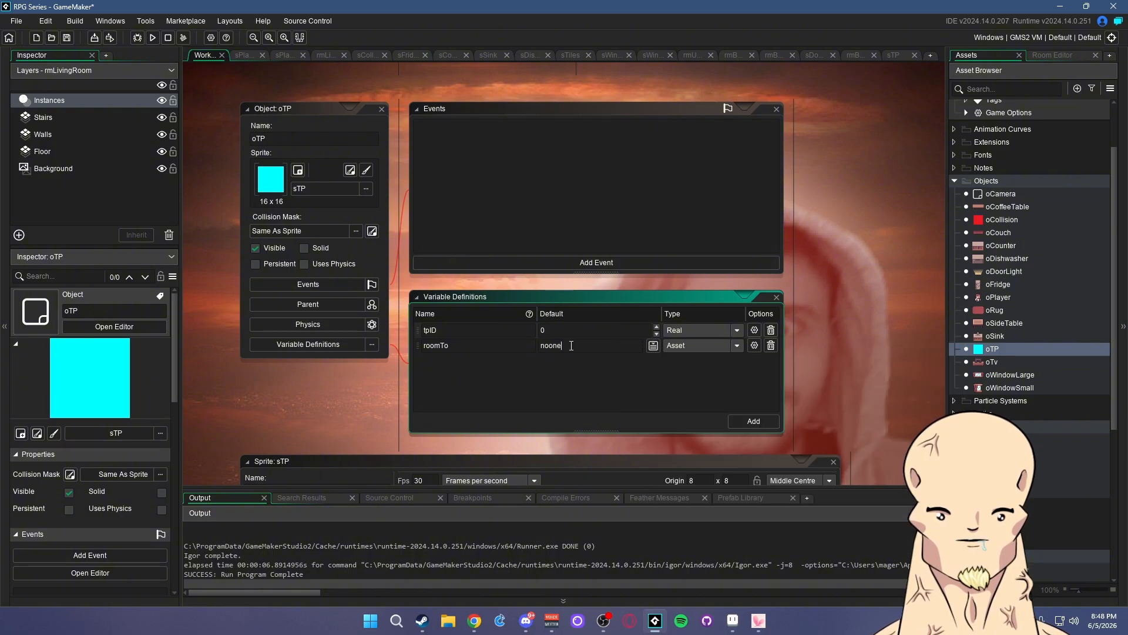
pyautogui.write('rm')
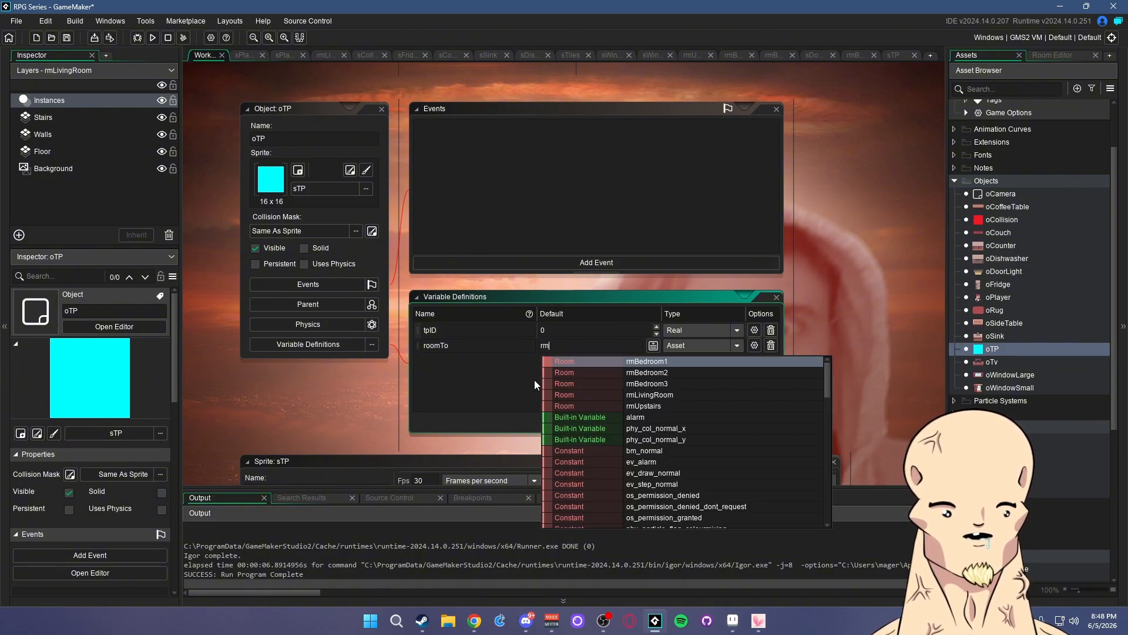
pyautogui.click(658, 395)
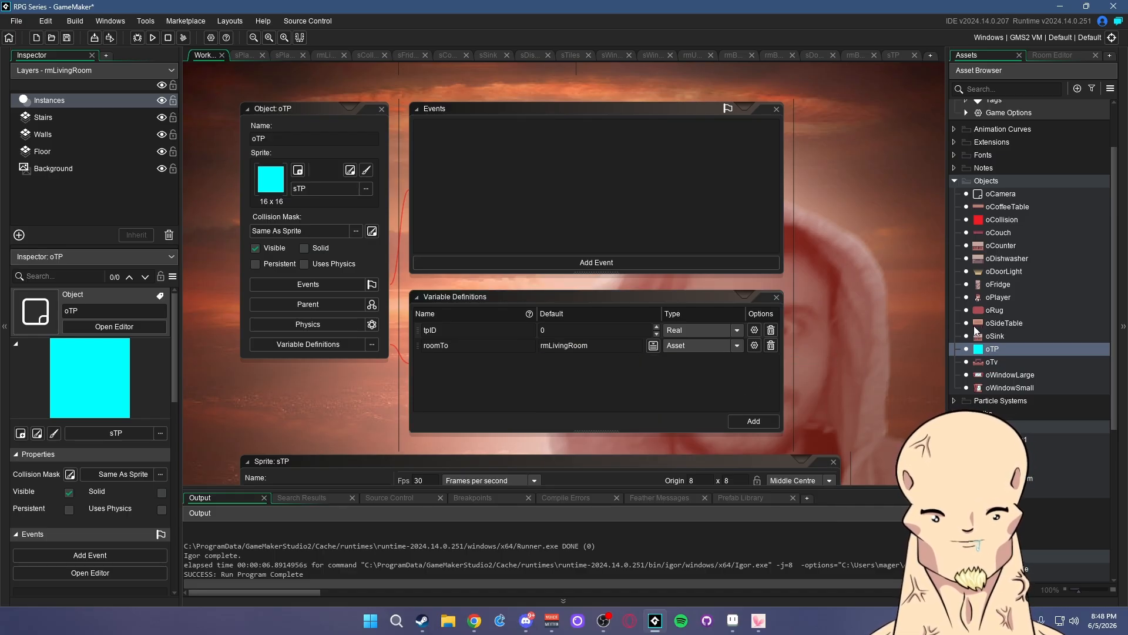
# - Create a new object and name it oTP_POINT, correcting capitalisation and the underscore
pyautogui.rightClick(988, 180)
pyautogui.moveTo(1011, 185)
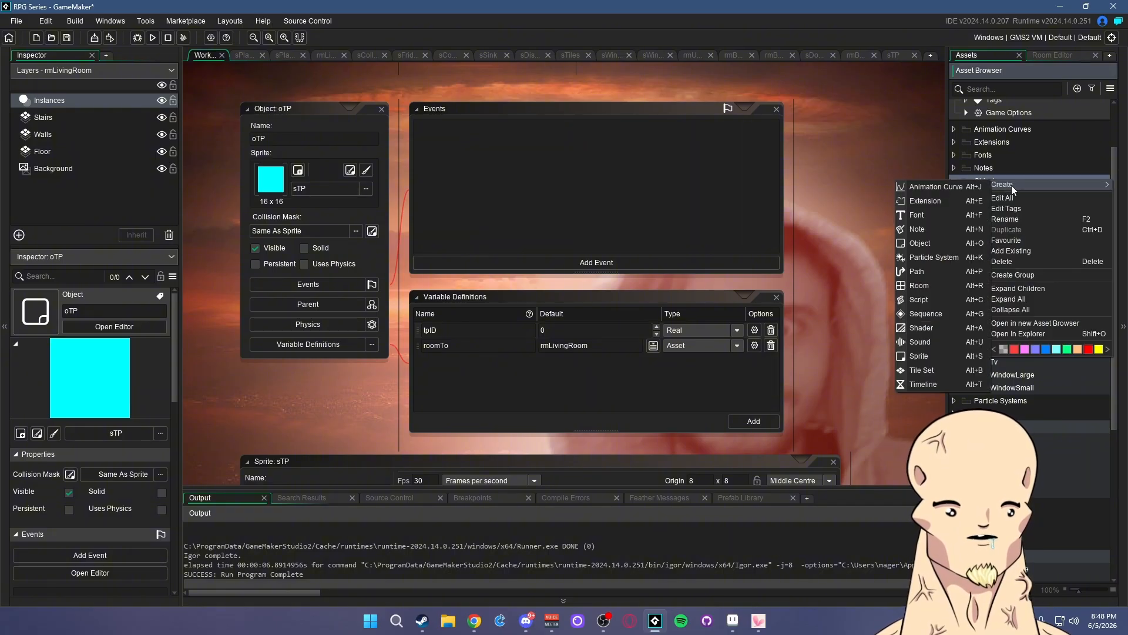
pyautogui.click(919, 243)
pyautogui.write('oT')
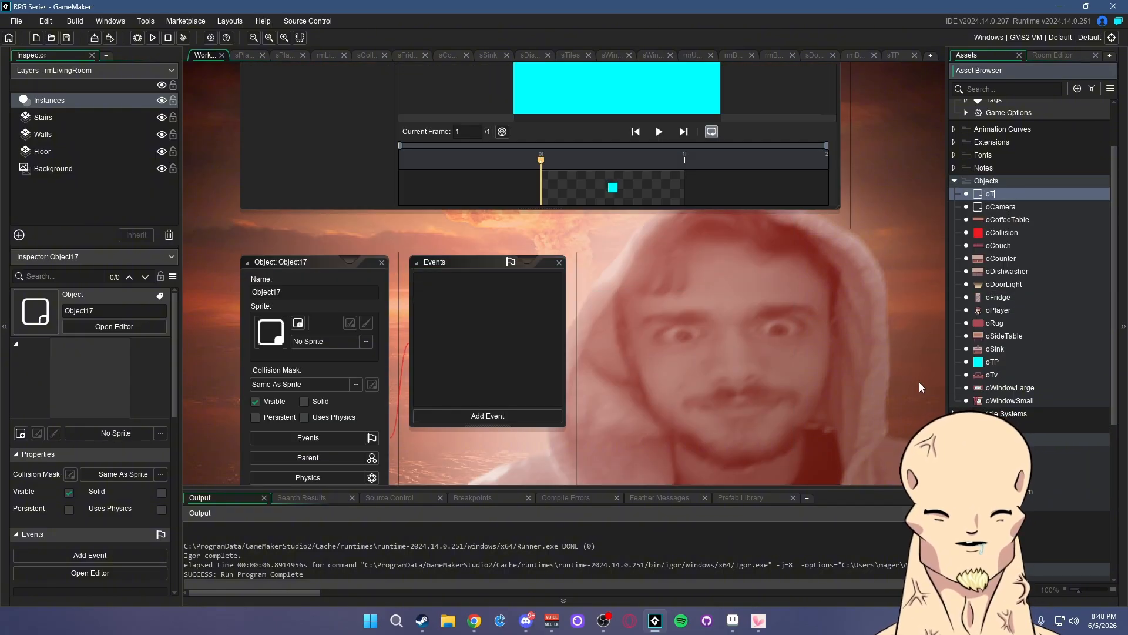
pyautogui.write('p')
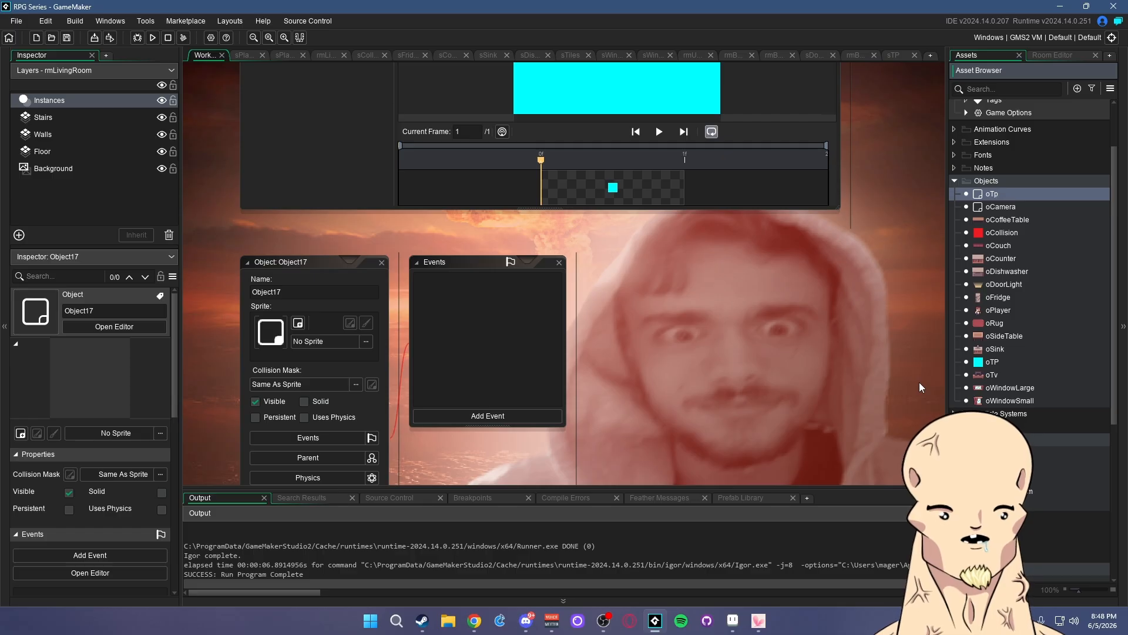
pyautogui.press('BackSpace')
pyautogui.write('P')
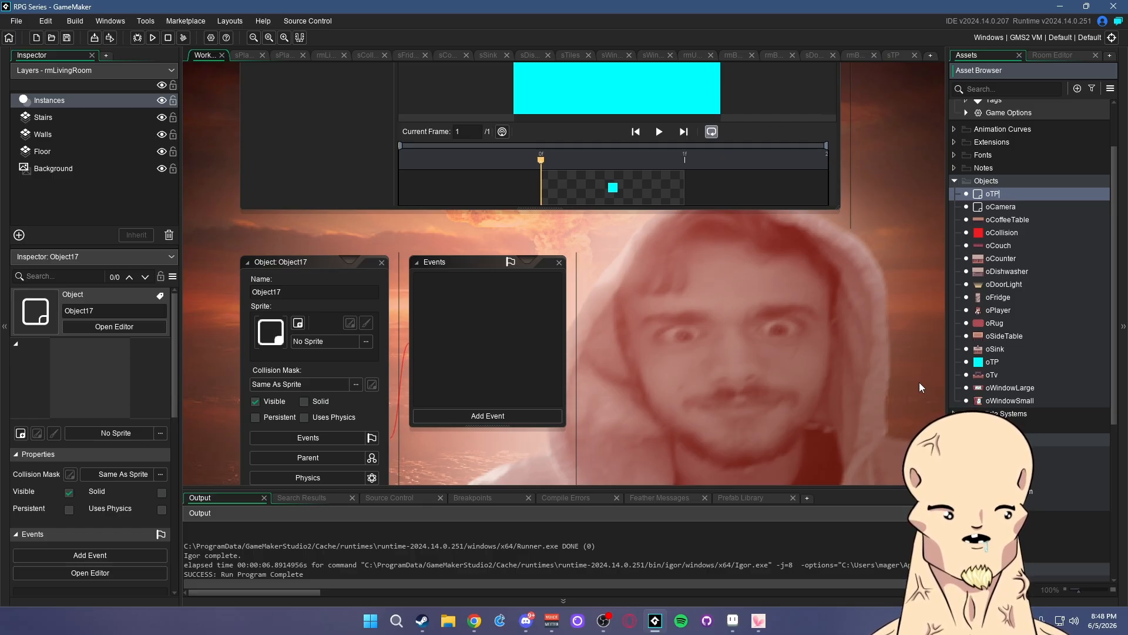
pyautogui.write('PO')
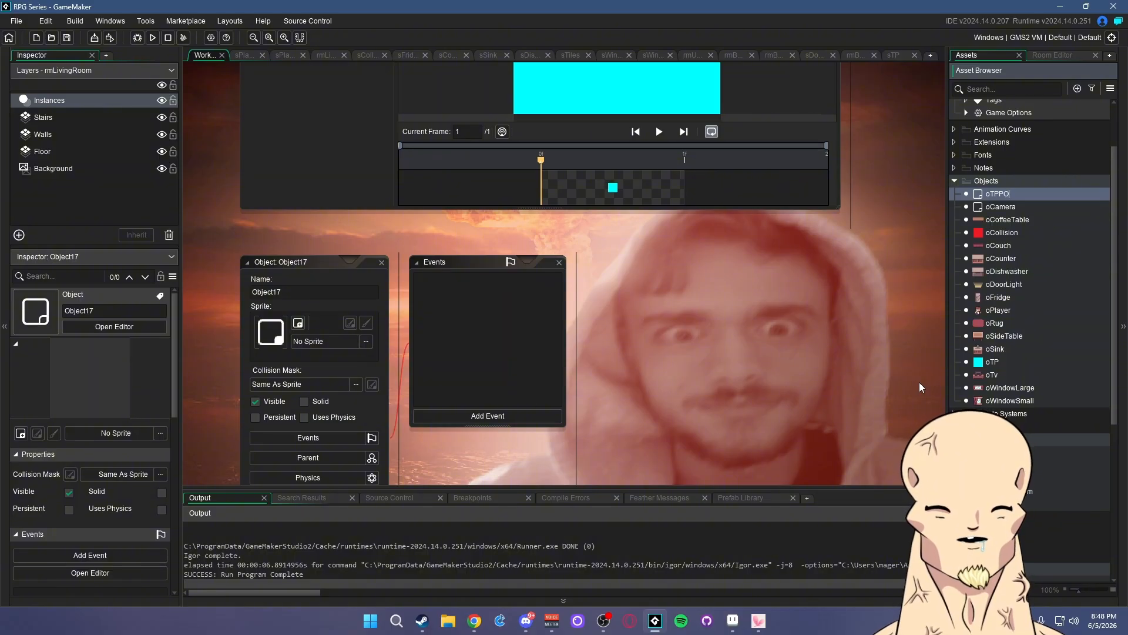
pyautogui.write('INT')
pyautogui.press('Return')
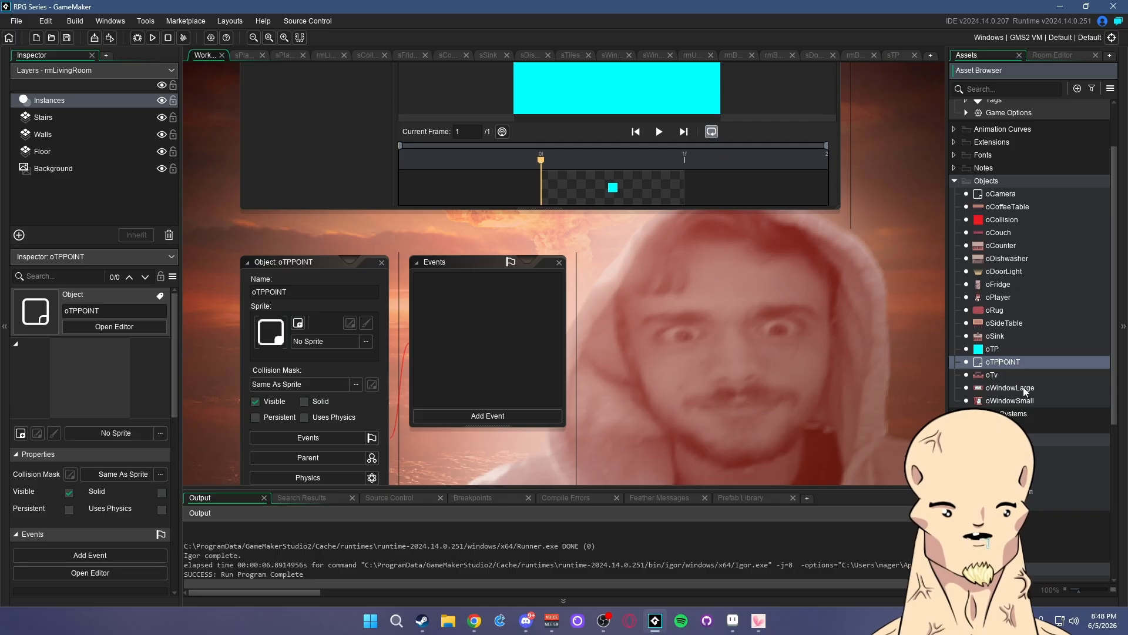
pyautogui.write('_')
pyautogui.press('Return')
# - Select oTP_POINT in the assets and bring up the sTP sprite's options
pyautogui.click(1019, 353)
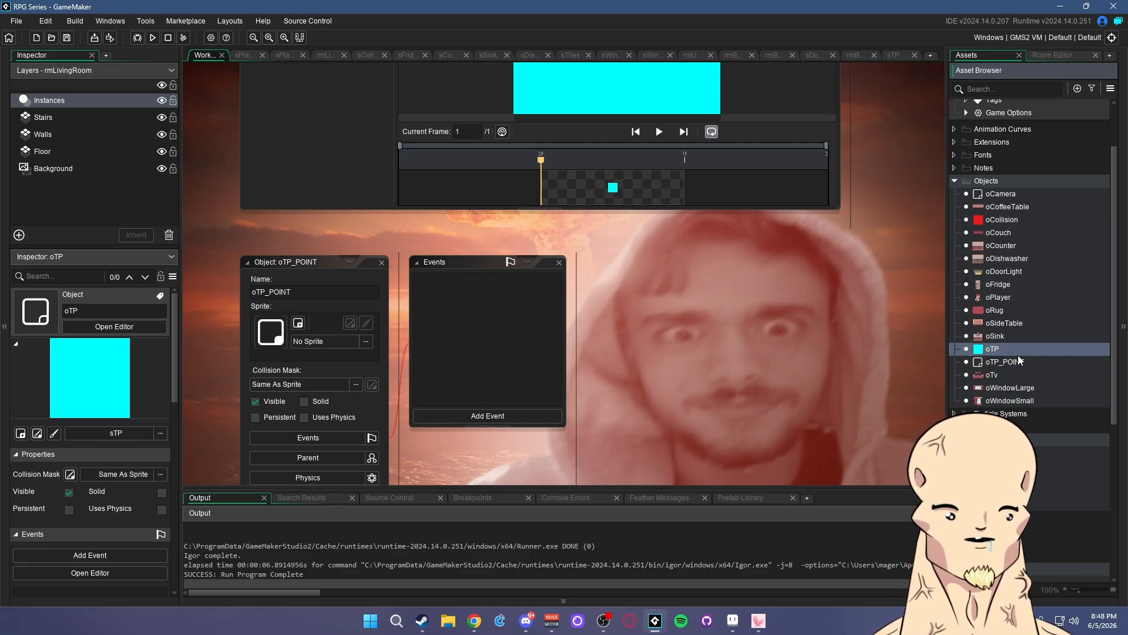
pyautogui.click(1019, 360)
pyautogui.scroll(-7, 1026, 408)
pyautogui.rightClick(1006, 493)
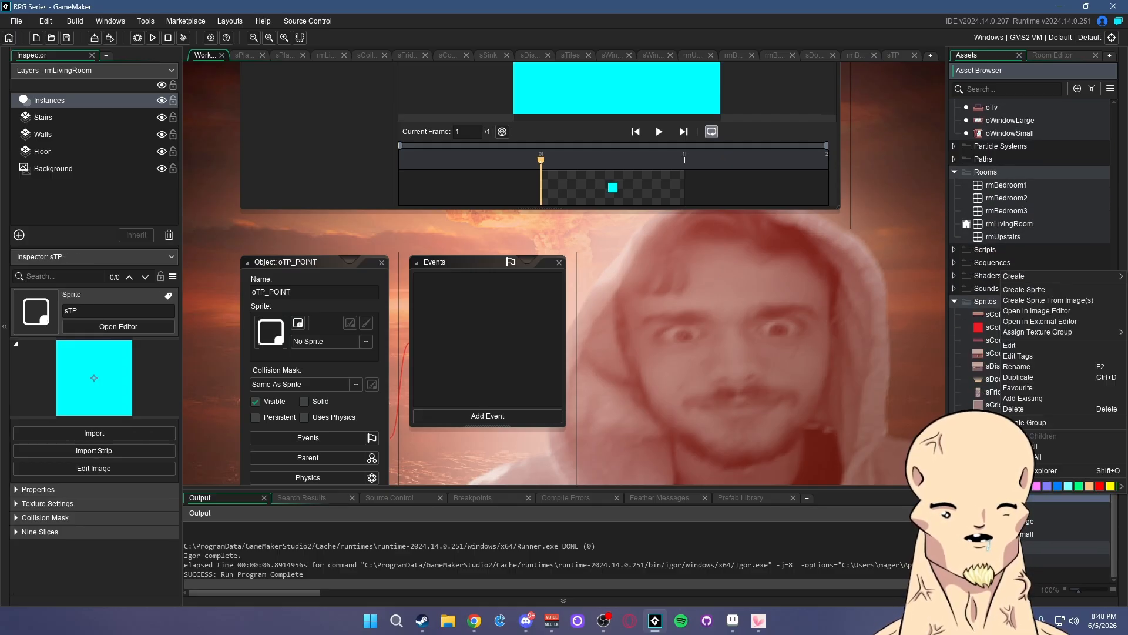
# - Duplicate sTP as sTP_Point and open its image for editing
pyautogui.click(1031, 376)
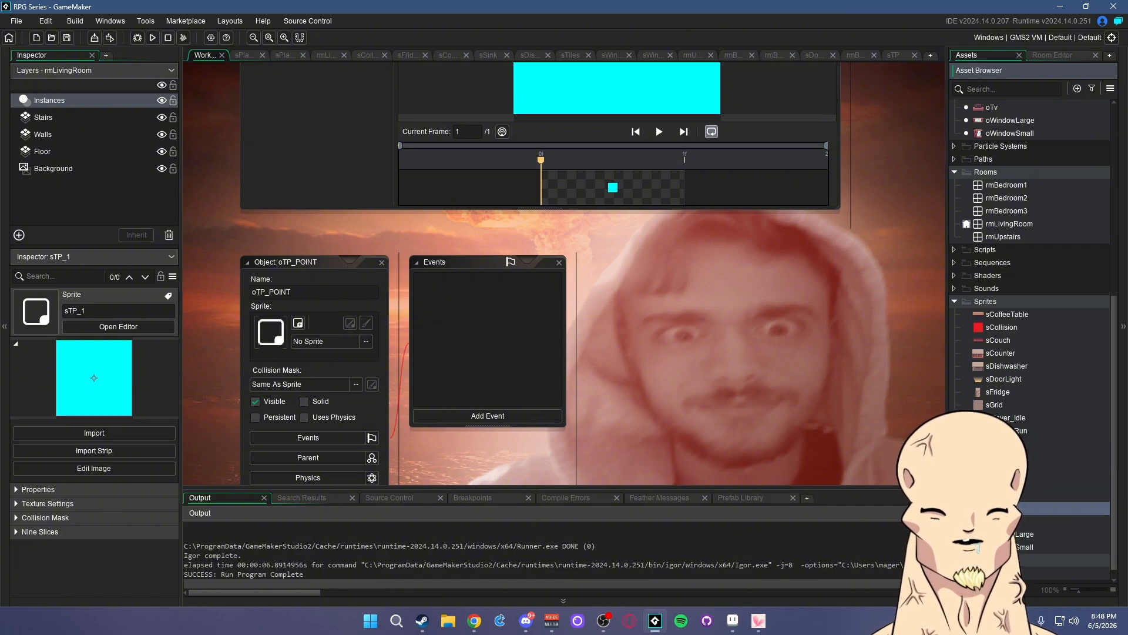
pyautogui.write('sTP_Point')
pyautogui.press('Return')
pyautogui.click(366, 199)
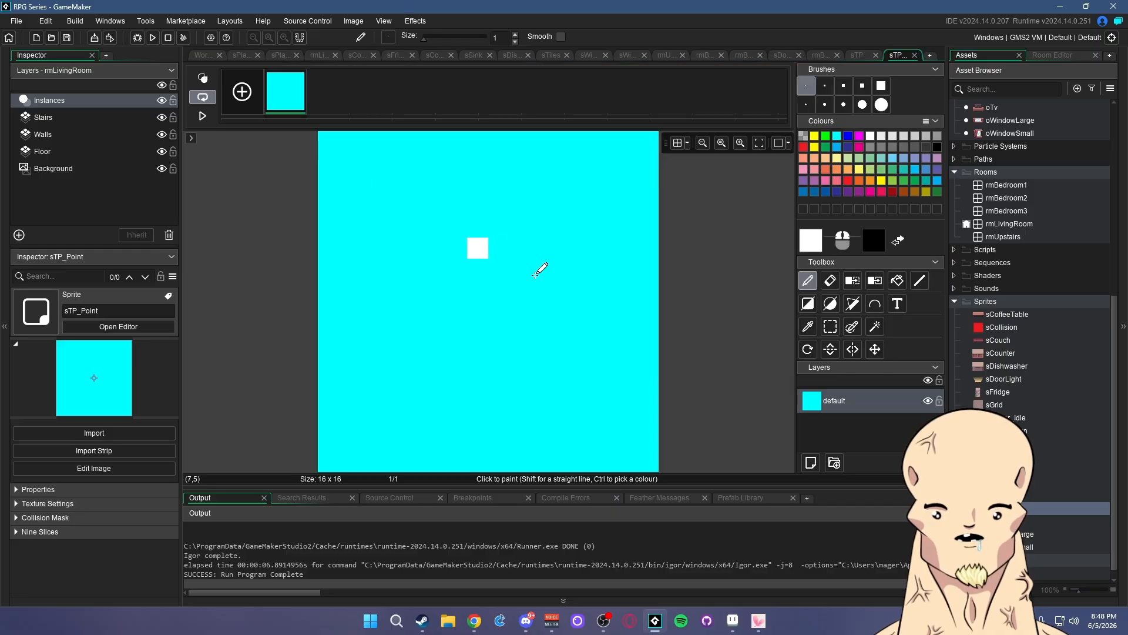
pyautogui.keyDown('ctrl'); pyautogui.scroll(-3, 585, 287); pyautogui.keyUp('ctrl')
pyautogui.keyDown('ctrl'); pyautogui.scroll(1, 573, 285); pyautogui.keyUp('ctrl')
pyautogui.keyDown('ctrl'); pyautogui.scroll(-1, 708, 294); pyautogui.keyUp('ctrl')
# - Select the whole sTP_Point canvas and delete its cyan pixels
pyautogui.click(831, 305)
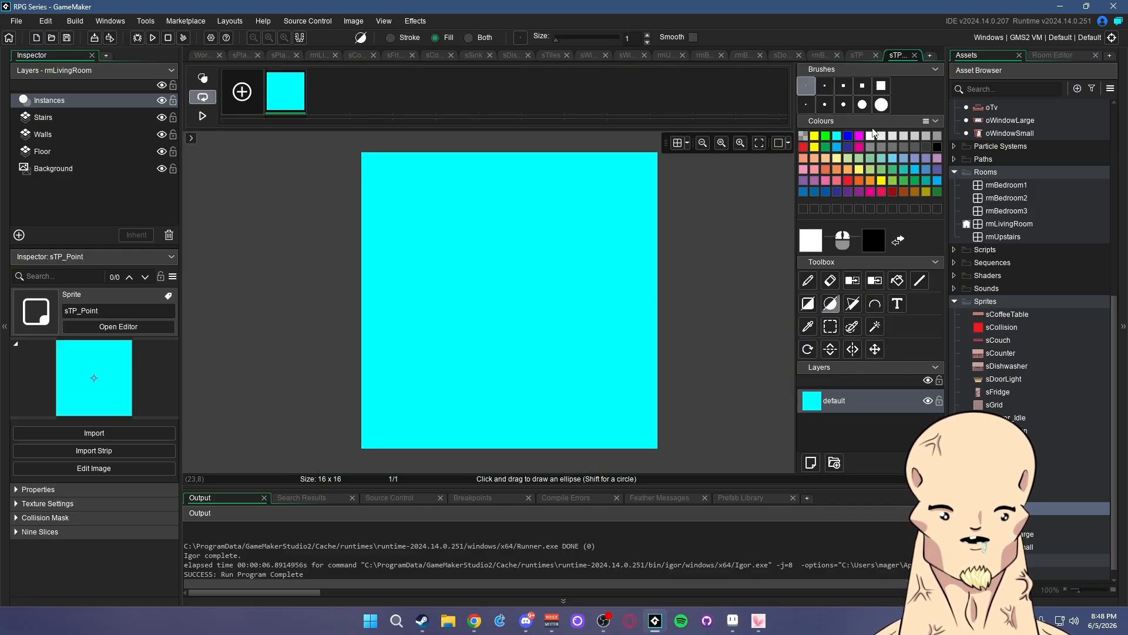
pyautogui.moveTo(369, 159); pyautogui.dragTo(746, 433)
pyautogui.click(831, 326)
pyautogui.press('Delete')
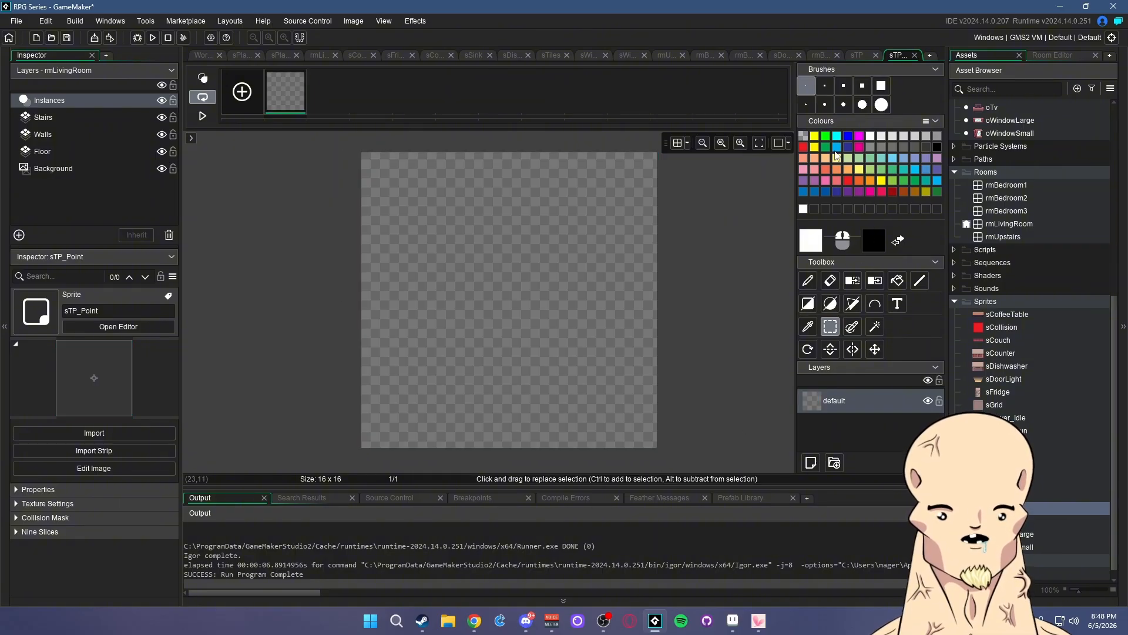
# - Draw a bright green filled circle across the canvas and return to sprite settings
pyautogui.click(826, 136)
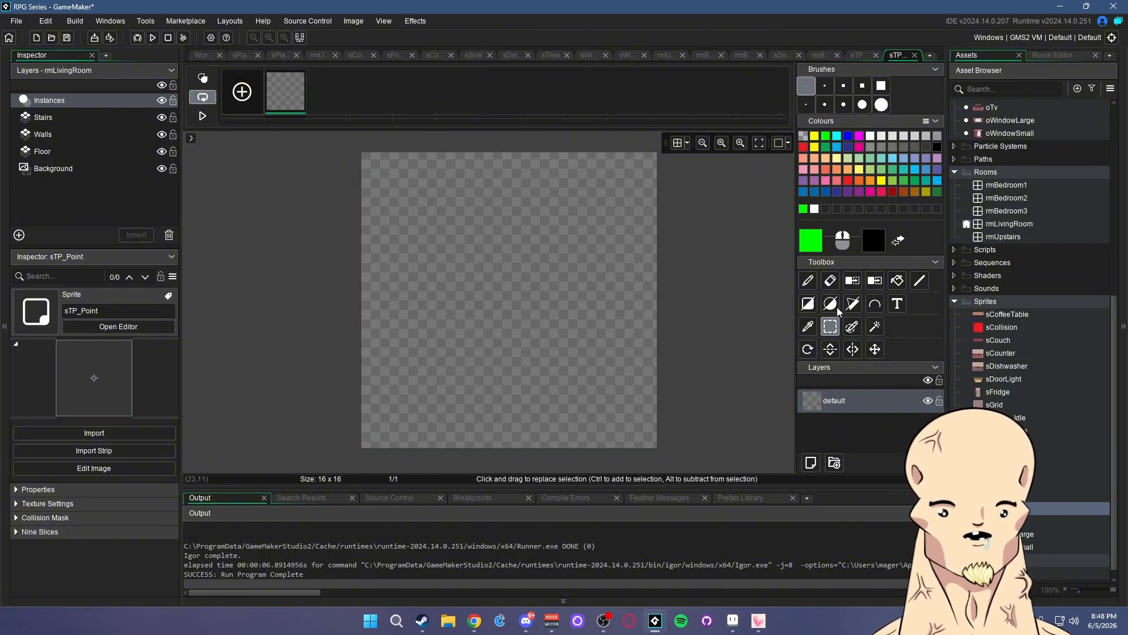
pyautogui.click(832, 307)
pyautogui.moveTo(370, 160); pyautogui.dragTo(650, 443)
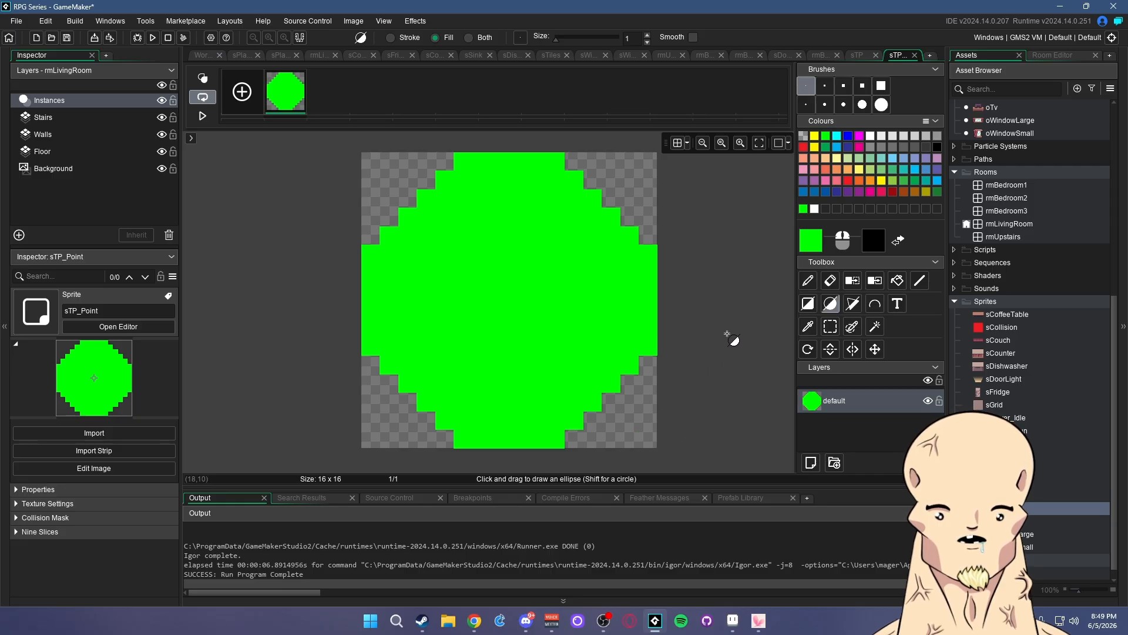
pyautogui.click(809, 282)
pyautogui.click(814, 209)
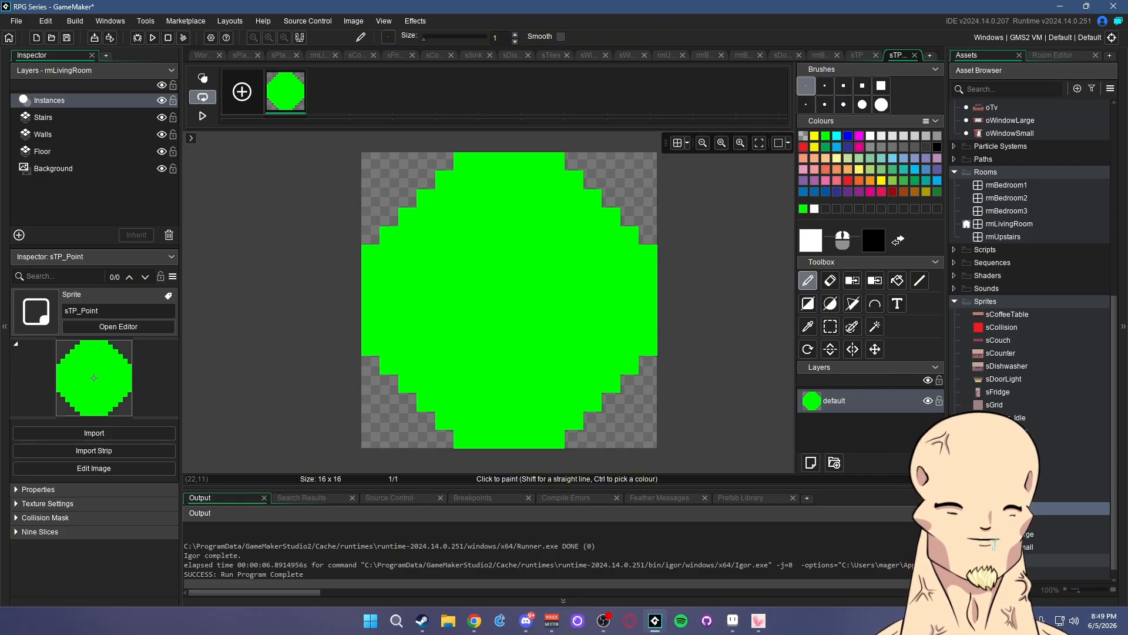
pyautogui.doubleClick(1007, 508)
pyautogui.scroll(10, 1021, 370)
# - Set the oTP_POINT object's sprite to sTP_Point
pyautogui.click(1000, 333)
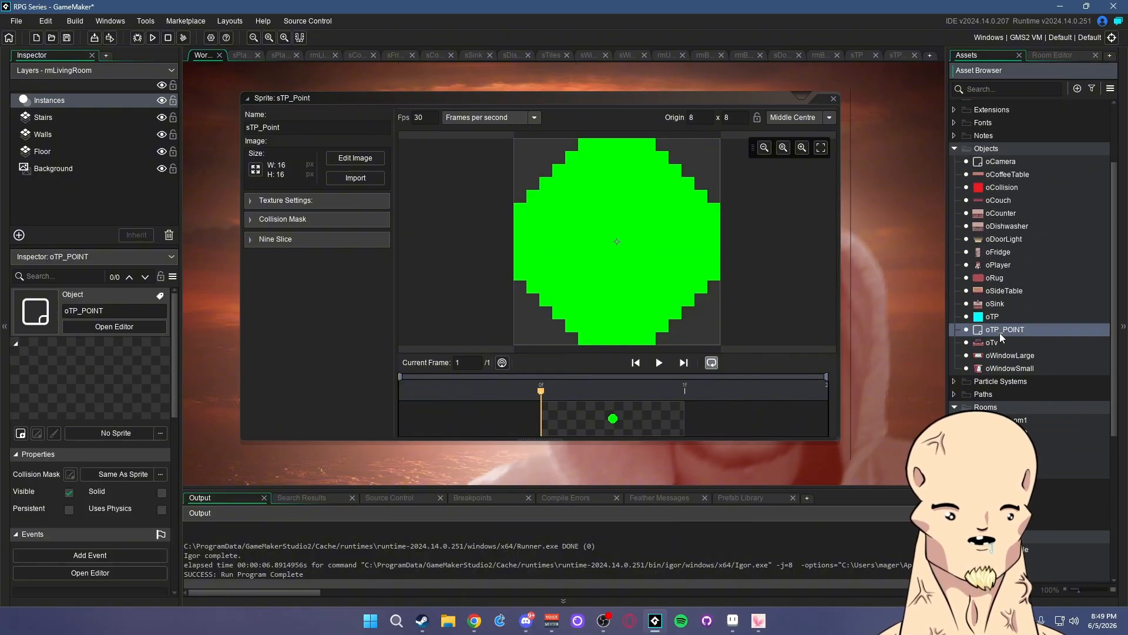
pyautogui.doubleClick(999, 332)
pyautogui.click(269, 218)
pyautogui.click(446, 257)
pyautogui.click(516, 327)
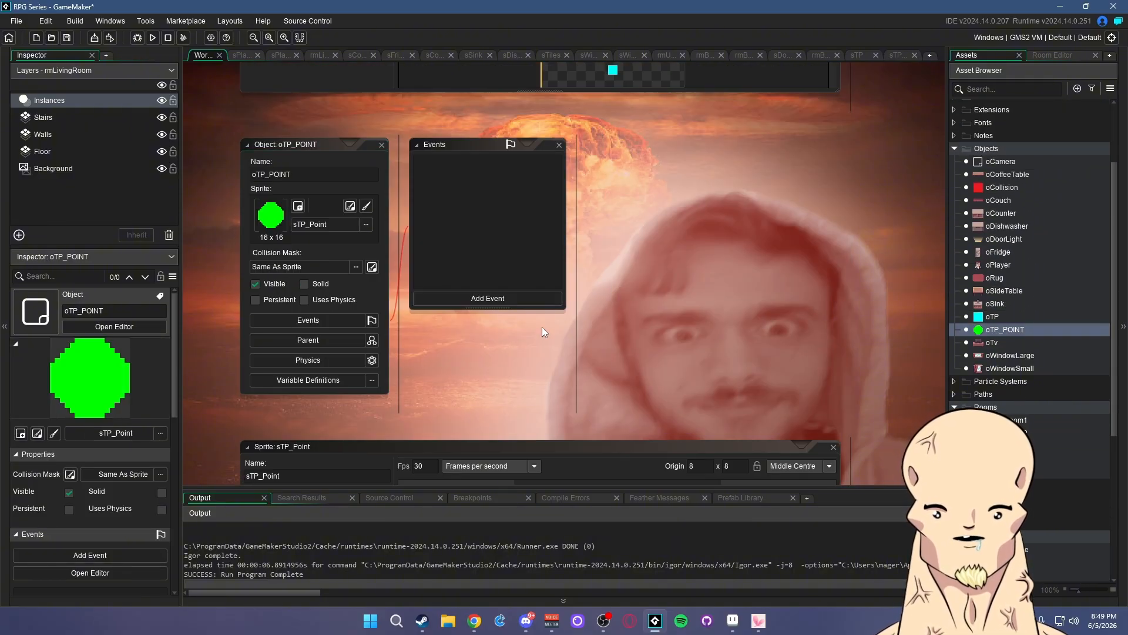
pyautogui.moveTo(673, 300); pyautogui.dragTo(731, 297, button='middle')
# - Place an oTP_POINT instance beside the stairs teleport block in rmLivingRoom
pyautogui.click(1005, 459)
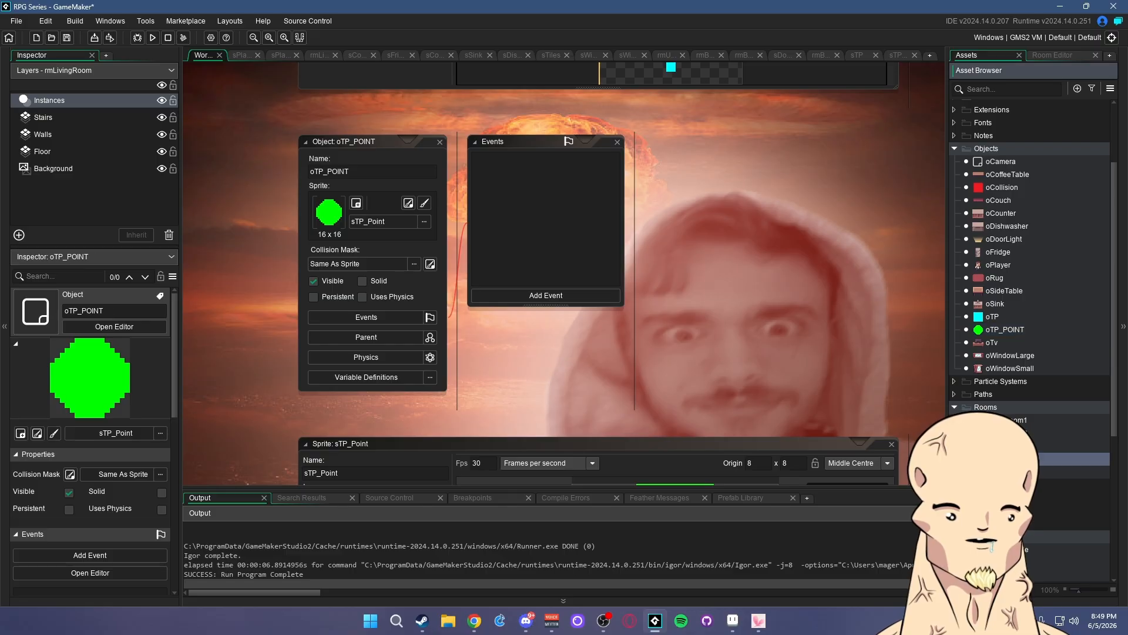
pyautogui.doubleClick(1005, 459)
pyautogui.keyDown('ctrl'); pyautogui.scroll(5, 731, 272); pyautogui.keyUp('ctrl')
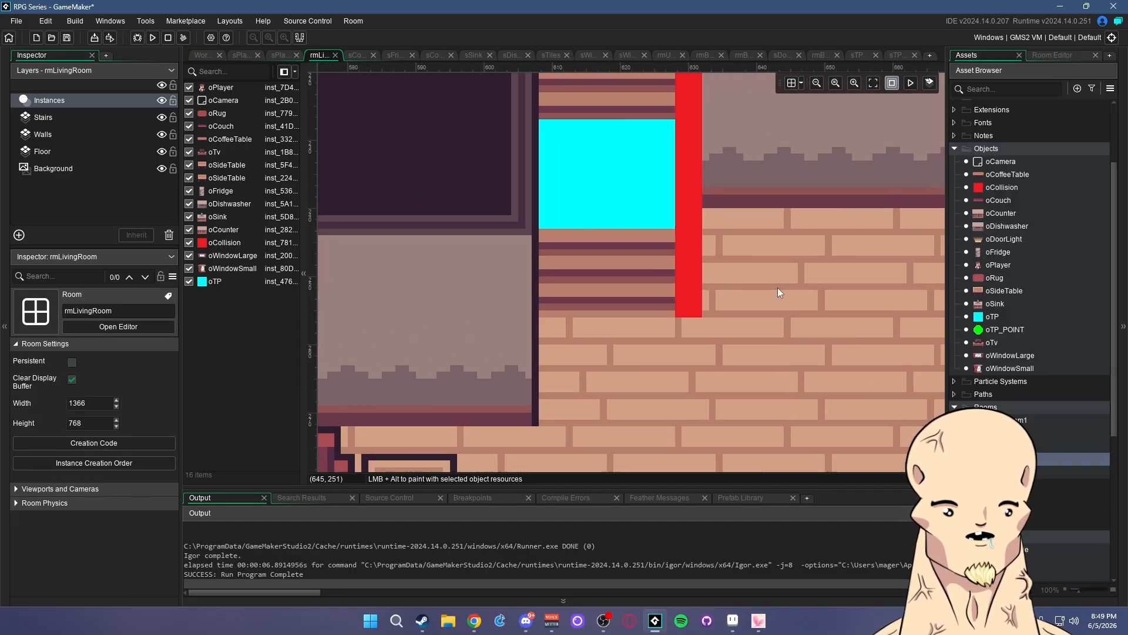
pyautogui.moveTo(999, 329); pyautogui.dragTo(551, 317)
pyautogui.keyDown('ctrl'); pyautogui.scroll(-5, 725, 308); pyautogui.keyUp('ctrl')
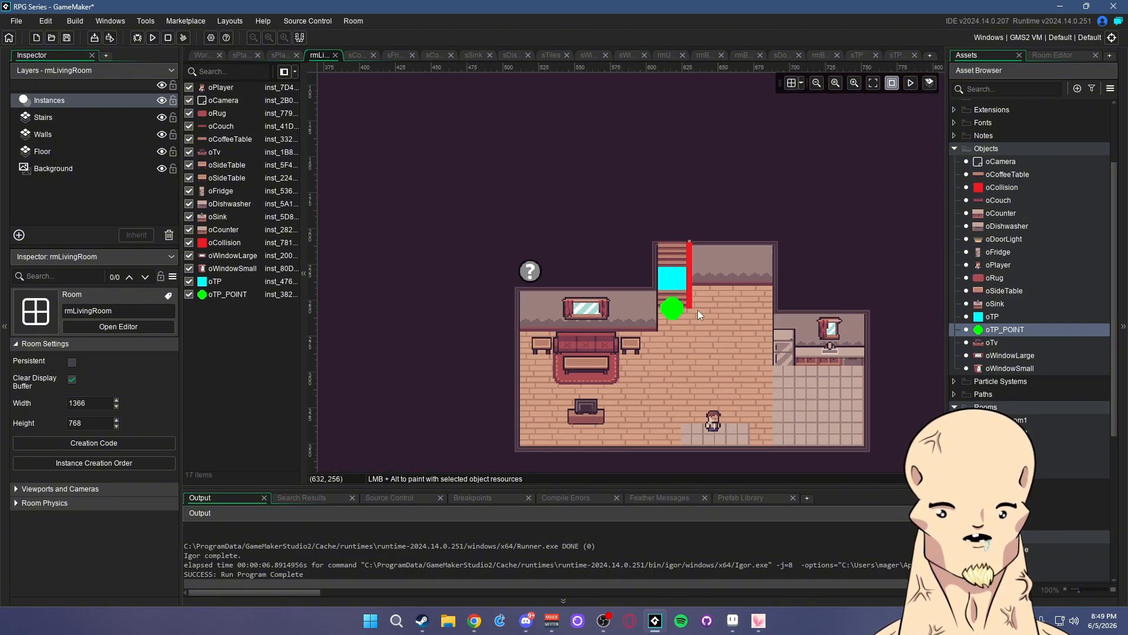
pyautogui.keyDown('ctrl'); pyautogui.scroll(2, 728, 315); pyautogui.keyUp('ctrl')
pyautogui.doubleClick(1006, 329)
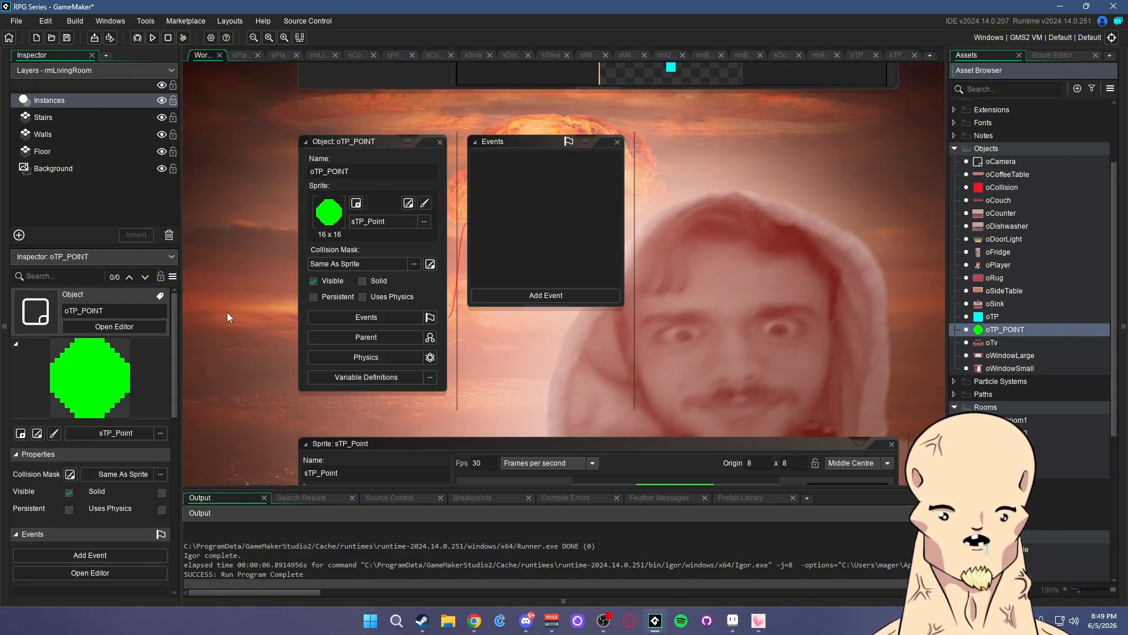
# - Add a variable definition named tpID (Real, default 0) to oTP_POINT
pyautogui.click(366, 377)
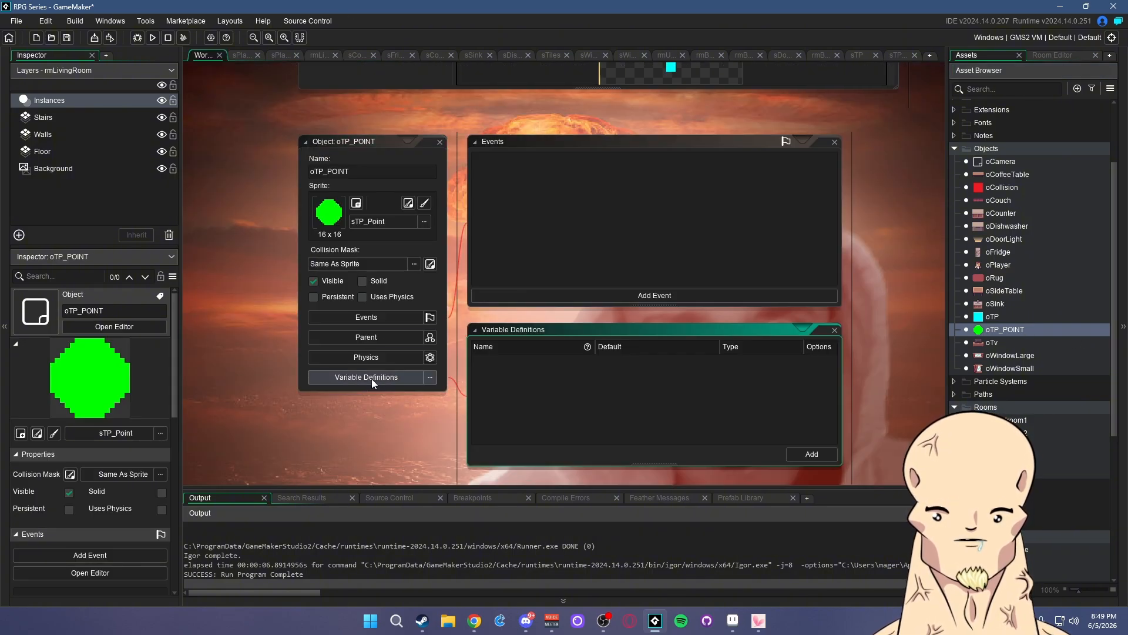
pyautogui.click(811, 453)
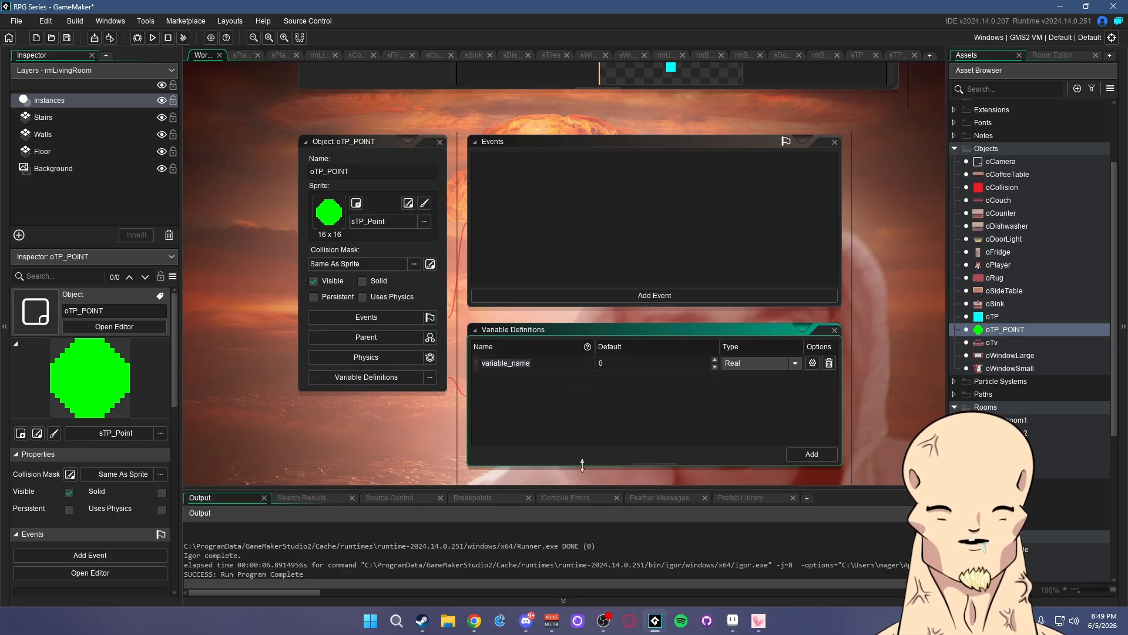
pyautogui.write('tpID')
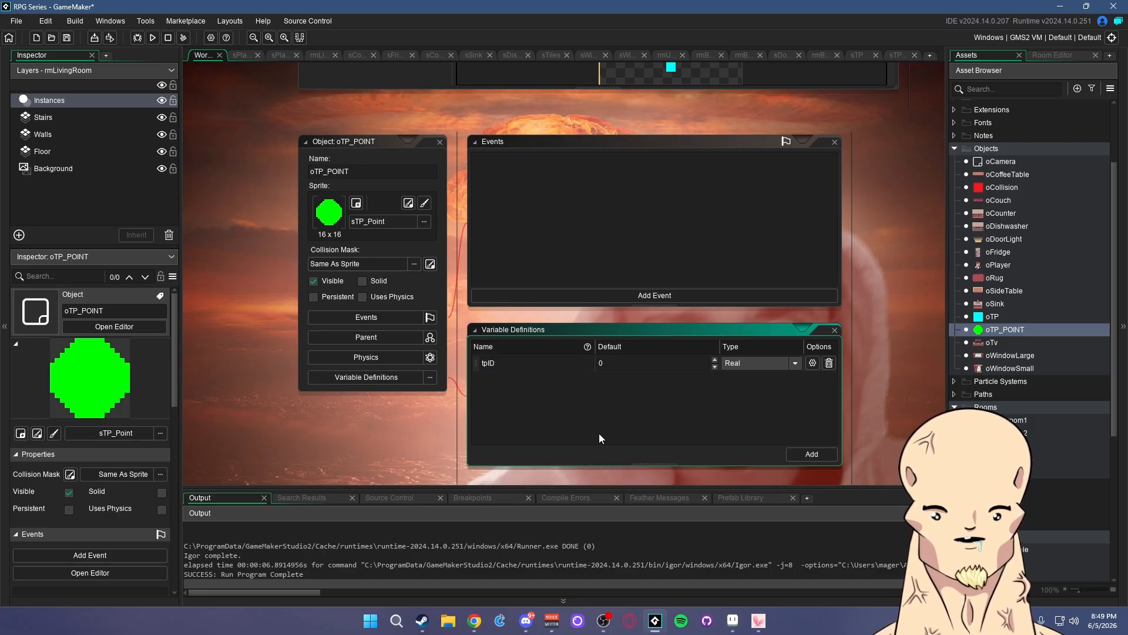
pyautogui.click(881, 393)
pyautogui.scroll(-1, 864, 363)
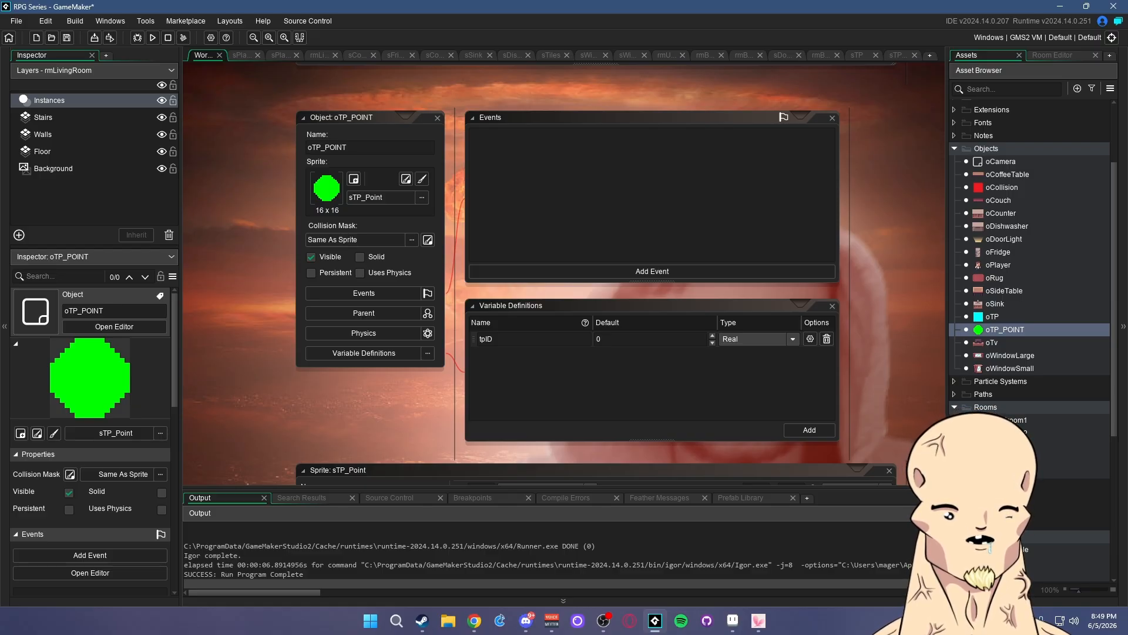
# - In rmUpstairs, place oTP blocks on the left door, the right door and the left wall
pyautogui.doubleClick(999, 472)
pyautogui.moveTo(756, 242); pyautogui.dragTo(726, 325, button='middle')
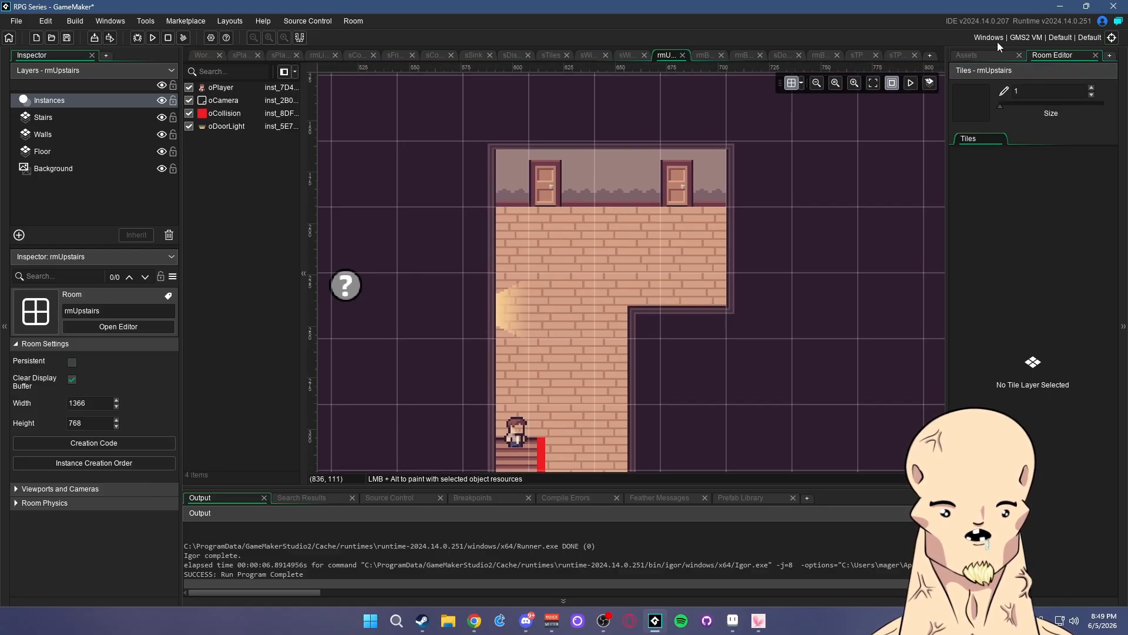
pyautogui.click(986, 54)
pyautogui.moveTo(997, 321); pyautogui.dragTo(541, 193)
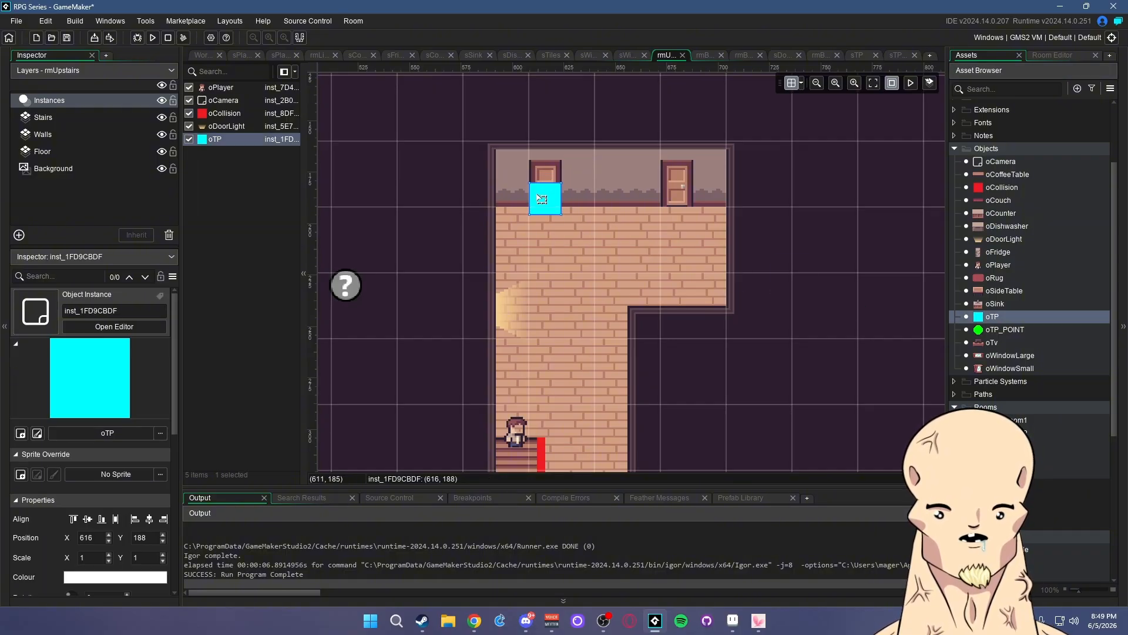
pyautogui.keyDown('ctrl'); pyautogui.scroll(3, 572, 199); pyautogui.keyUp('ctrl')
pyautogui.hotkey('ctrl', 'v')
pyautogui.keyDown('ctrl'); pyautogui.moveTo(628, 223); pyautogui.dragTo(788, 208); pyautogui.keyUp('ctrl')
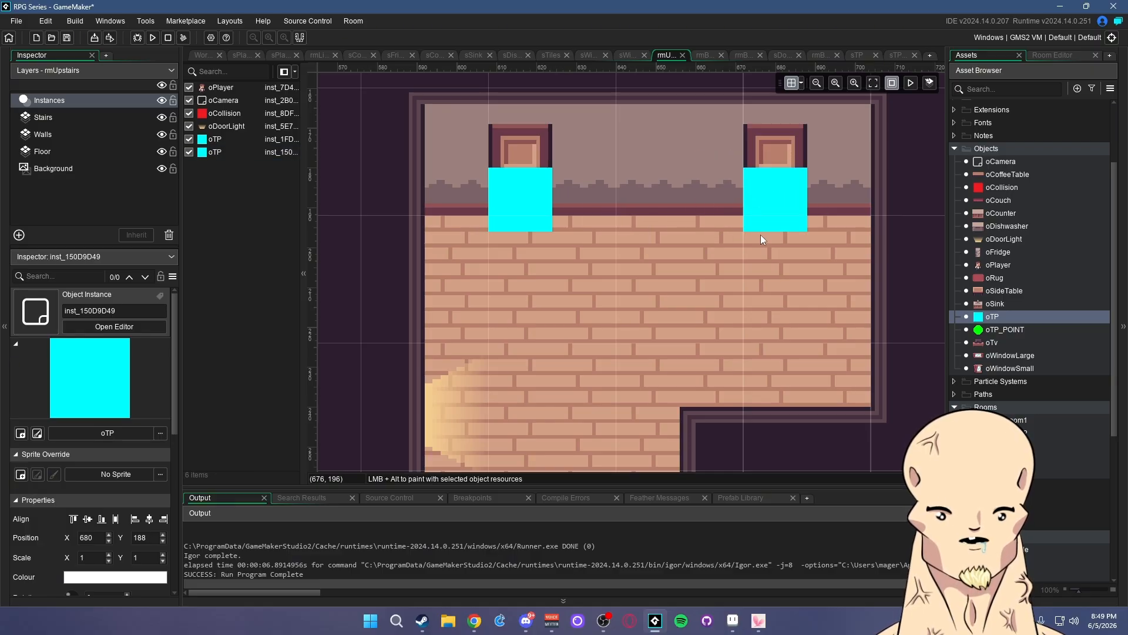
pyautogui.keyDown('ctrl'); pyautogui.scroll(-2, 761, 234); pyautogui.keyUp('ctrl')
pyautogui.hotkey('ctrl', 'v')
pyautogui.keyDown('ctrl'); pyautogui.moveTo(834, 229); pyautogui.dragTo(569, 350); pyautogui.keyUp('ctrl')
# - Widen the left-wall oTP block slightly leftward
pyautogui.click(791, 388)
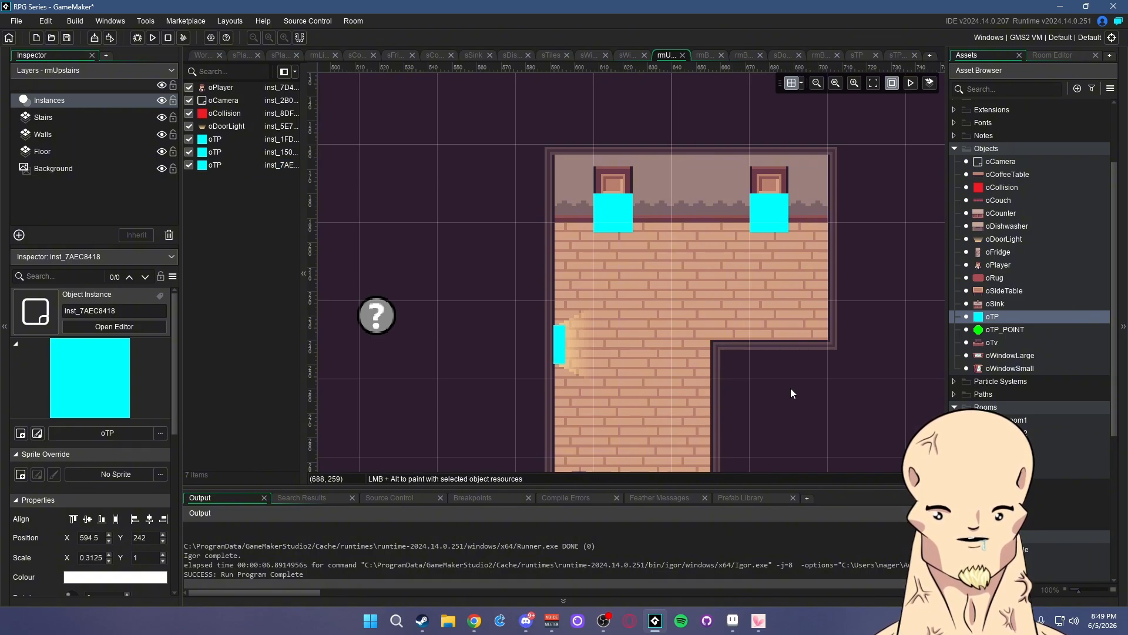
pyautogui.keyDown('ctrl'); pyautogui.scroll(-2, 589, 364); pyautogui.keyUp('ctrl')
pyautogui.keyDown('ctrl'); pyautogui.scroll(5, 583, 362); pyautogui.keyUp('ctrl')
pyautogui.moveTo(561, 351)
pyautogui.mouseDown()
pyautogui.moveTo(629, 419)
pyautogui.moveTo(546, 326)
pyautogui.moveTo(547, 351)
pyautogui.moveTo(558, 343)
pyautogui.mouseUp()
pyautogui.press('Escape')
pyautogui.keyDown('ctrl'); pyautogui.scroll(-5, 549, 331); pyautogui.keyUp('ctrl')
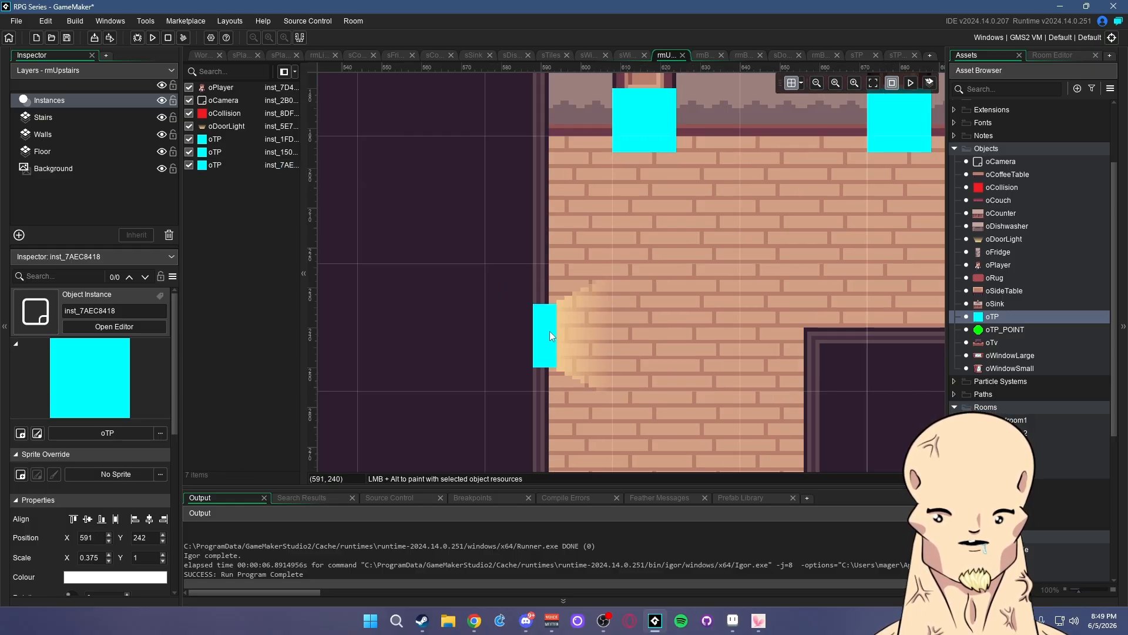
pyautogui.keyDown('ctrl'); pyautogui.scroll(3, 556, 342); pyautogui.keyUp('ctrl')
pyautogui.keyDown('ctrl'); pyautogui.scroll(-3, 574, 349); pyautogui.keyUp('ctrl')
pyautogui.keyDown('ctrl'); pyautogui.scroll(2, 576, 382); pyautogui.keyUp('ctrl')
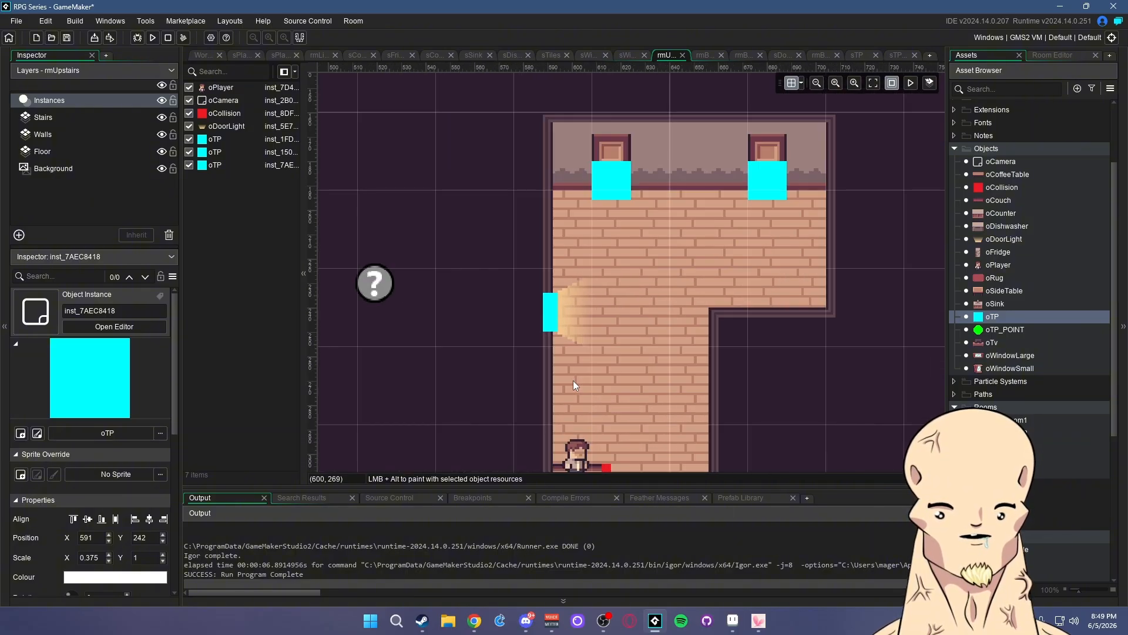
pyautogui.keyDown('ctrl'); pyautogui.scroll(-3, 727, 342); pyautogui.keyUp('ctrl')
pyautogui.keyDown('ctrl'); pyautogui.scroll(2, 727, 343); pyautogui.keyUp('ctrl')
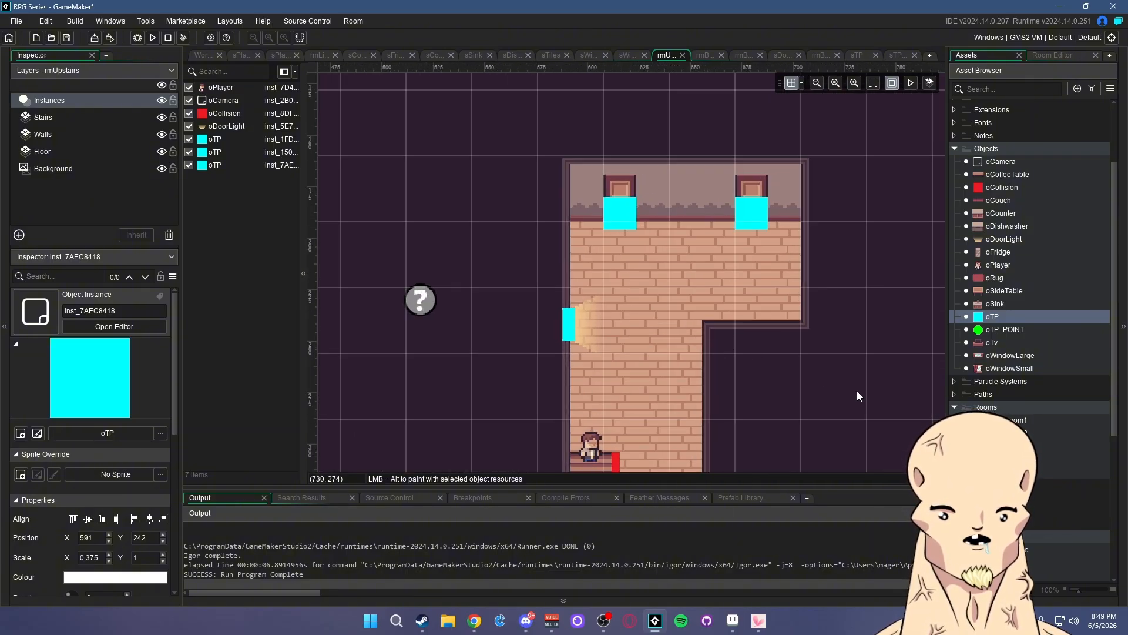
# - Place an oTP block at the foot of the stairs with an oTP_POINT just above it
pyautogui.moveTo(763, 354); pyautogui.dragTo(793, 357, button='middle')
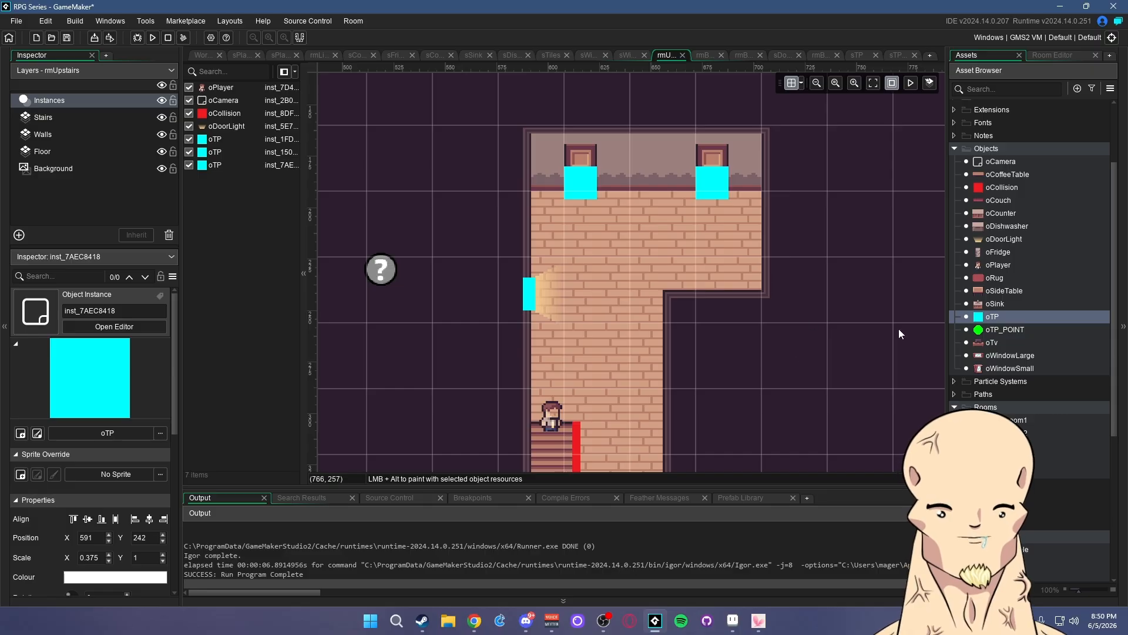
pyautogui.moveTo(698, 294); pyautogui.dragTo(723, 213, button='middle')
pyautogui.moveTo(1005, 329); pyautogui.dragTo(585, 339)
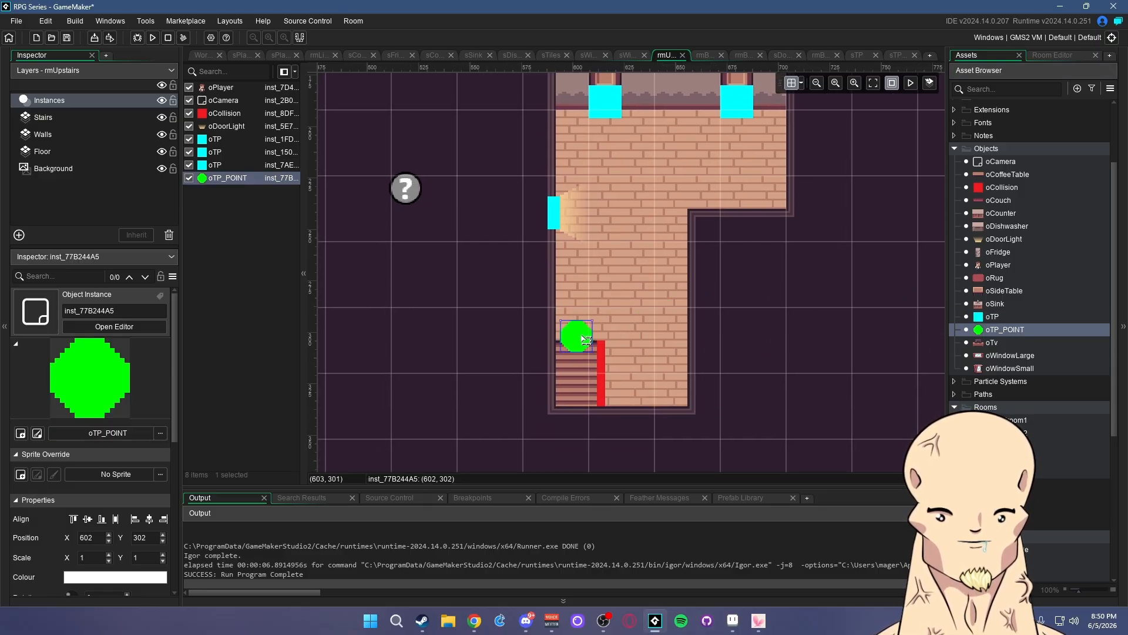
pyautogui.click(795, 354)
pyautogui.moveTo(1016, 323); pyautogui.dragTo(636, 412)
pyautogui.click(767, 382)
pyautogui.scroll(4, 643, 387)
pyautogui.click(774, 327)
pyautogui.click(631, 295)
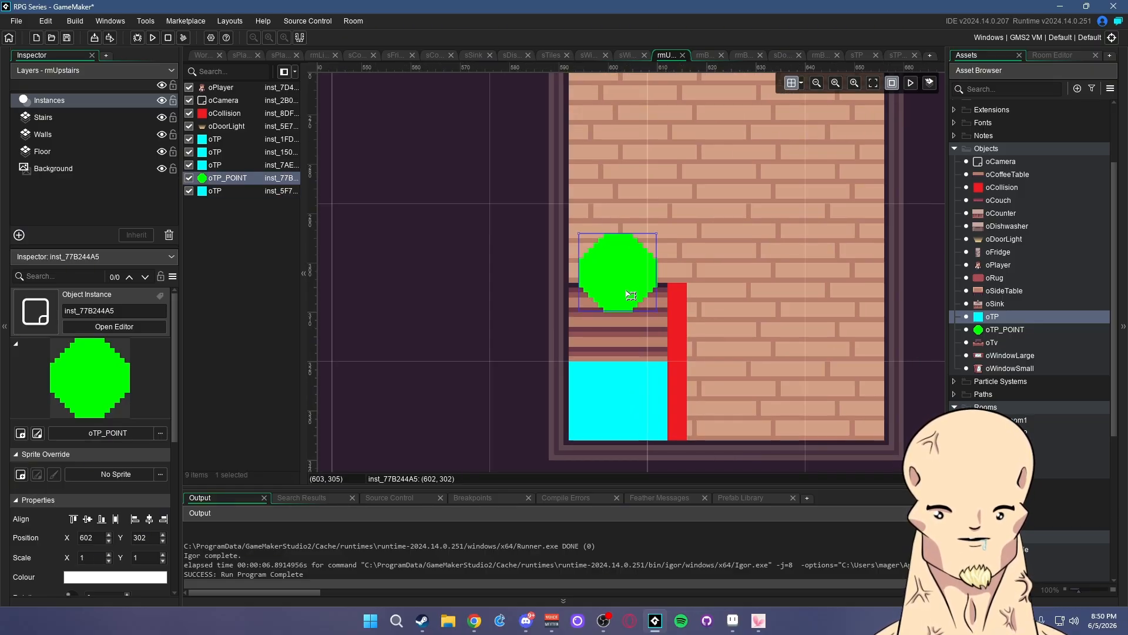
pyautogui.moveTo(630, 295); pyautogui.dragTo(631, 309)
pyautogui.click(918, 312)
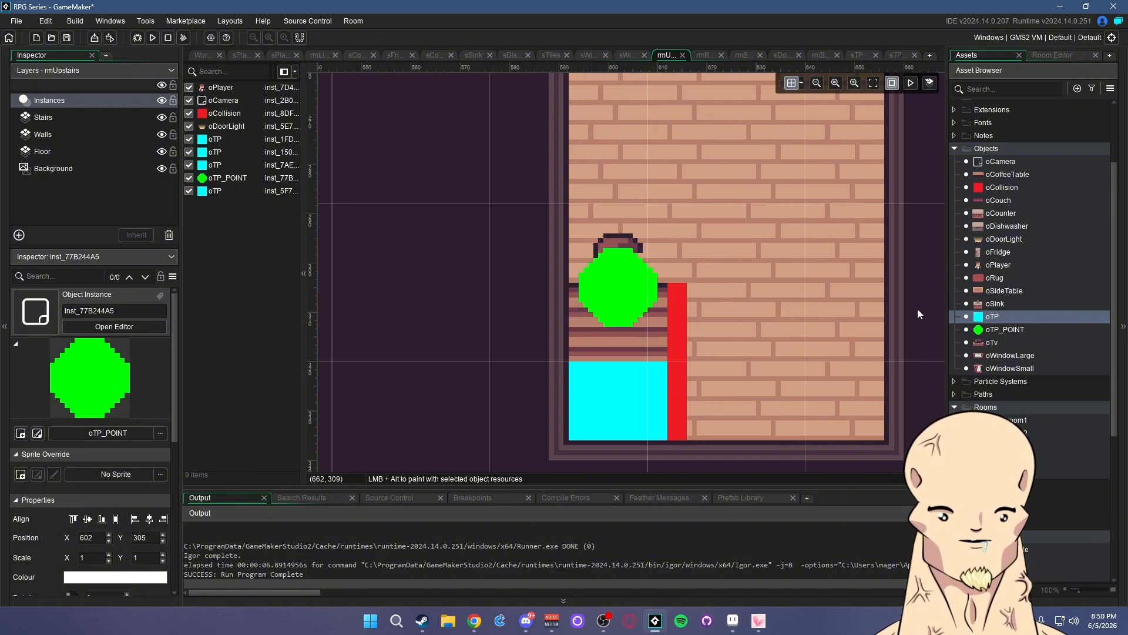
pyautogui.scroll(-4, 742, 316)
pyautogui.scroll(1, 789, 307)
# - Add oTP_POINT markers below the doors and beside the left-wall oTP block
pyautogui.moveTo(839, 235); pyautogui.dragTo(720, 354, button='middle')
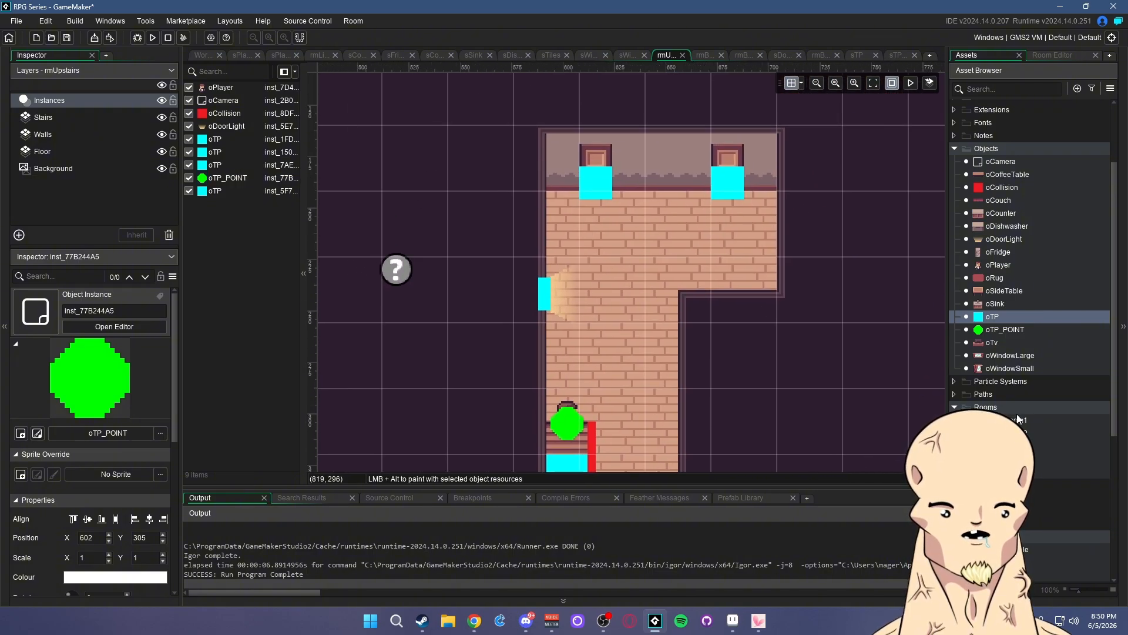
pyautogui.moveTo(809, 397); pyautogui.dragTo(845, 380, button='middle')
pyautogui.moveTo(794, 266); pyautogui.dragTo(796, 301, button='middle')
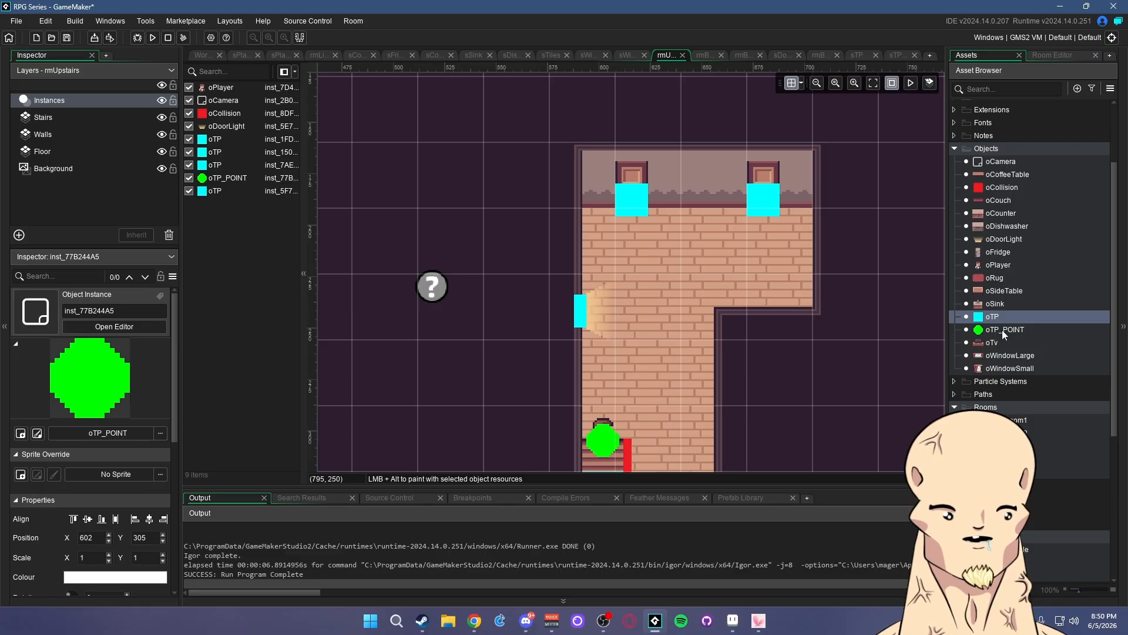
pyautogui.moveTo(1002, 329); pyautogui.dragTo(779, 244)
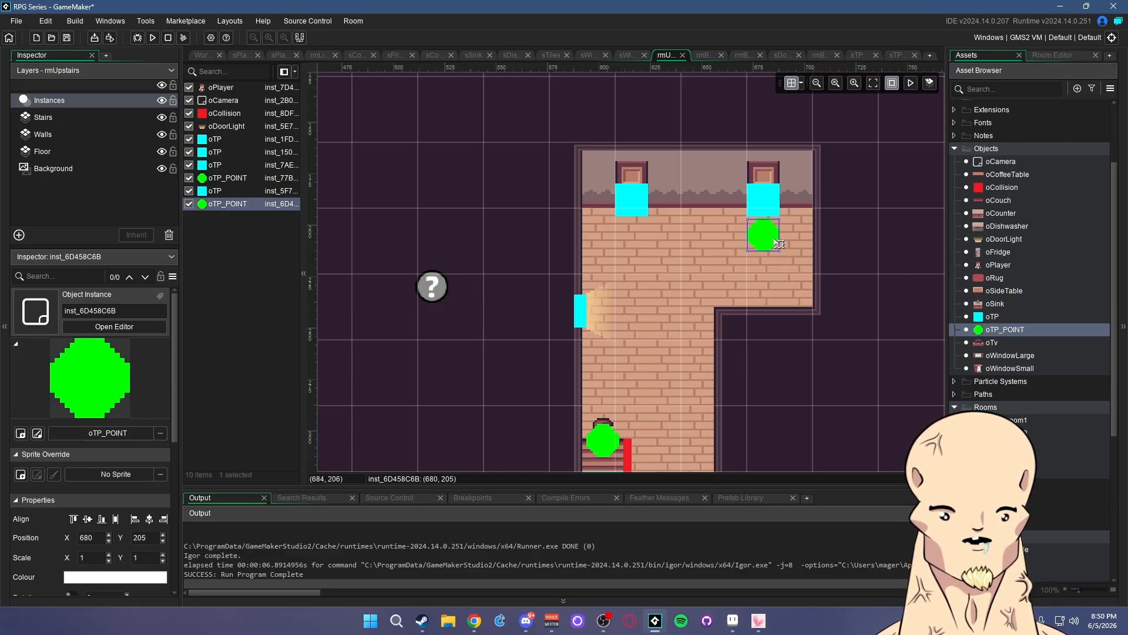
pyautogui.scroll(2, 724, 235)
pyautogui.moveTo(1002, 330); pyautogui.dragTo(601, 234)
pyautogui.hotkey('ctrl', 'v')
pyautogui.moveTo(648, 308); pyautogui.dragTo(548, 350)
pyautogui.click(873, 411)
pyautogui.scroll(-2, 730, 341)
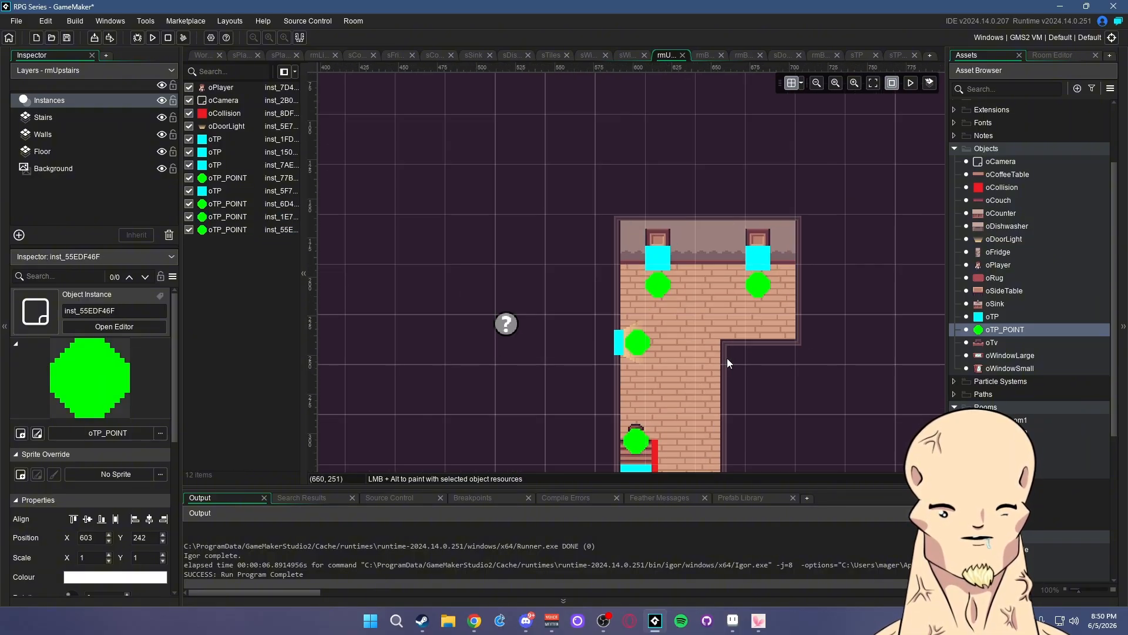
pyautogui.moveTo(791, 391); pyautogui.dragTo(684, 283, button='middle')
# - Open rmBedroom1 and bring its player area into view
pyautogui.doubleClick(1002, 458)
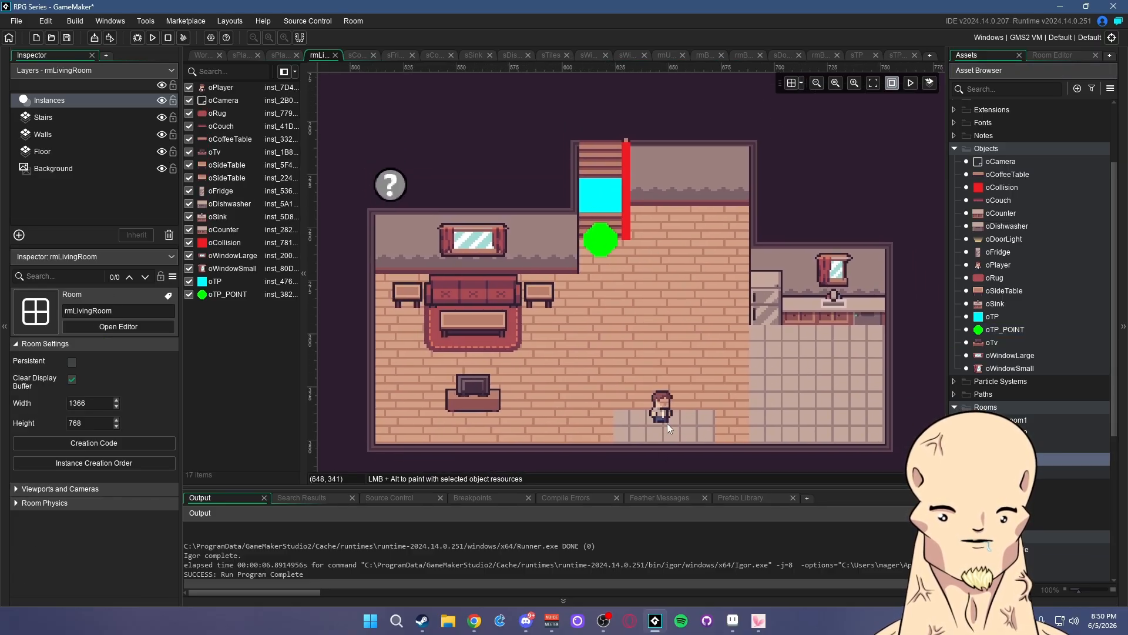
pyautogui.moveTo(768, 377); pyautogui.dragTo(791, 354, button='middle')
pyautogui.click(1021, 448)
pyautogui.doubleClick(1021, 448)
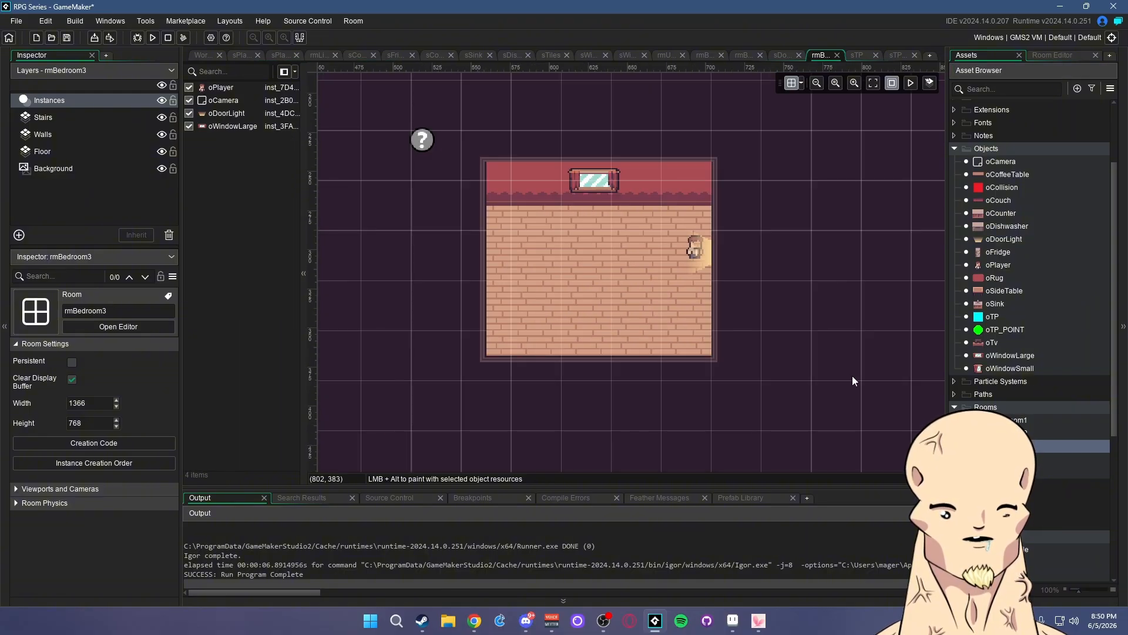
pyautogui.doubleClick(1013, 433)
pyautogui.doubleClick(1013, 421)
pyautogui.doubleClick(1013, 459)
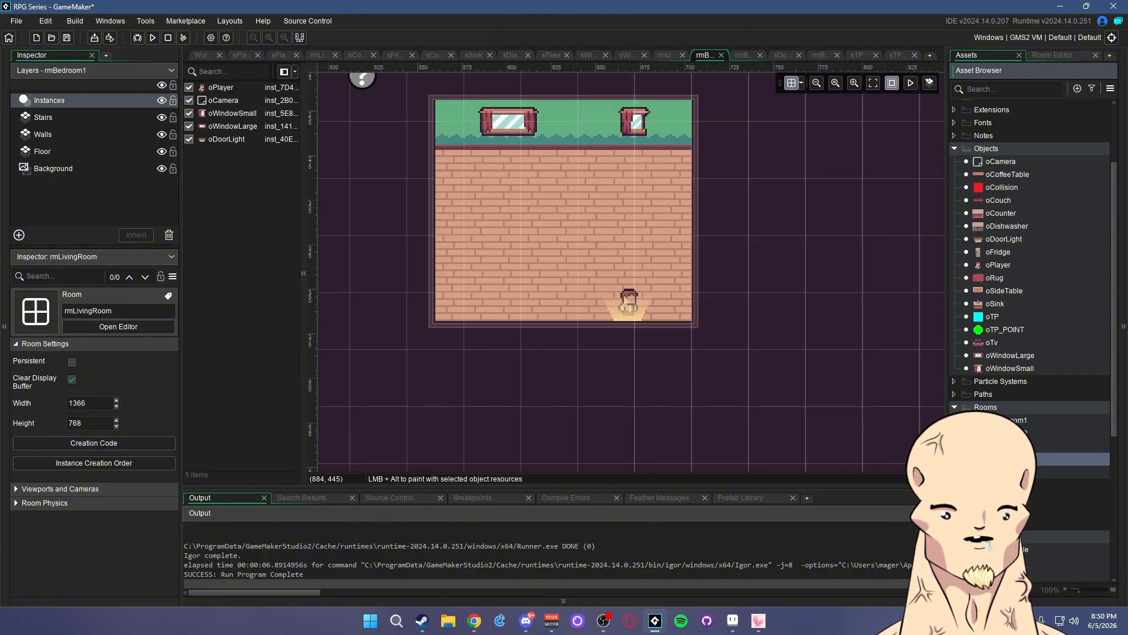
pyautogui.doubleClick(1012, 472)
pyautogui.moveTo(718, 247); pyautogui.dragTo(706, 262, button='middle')
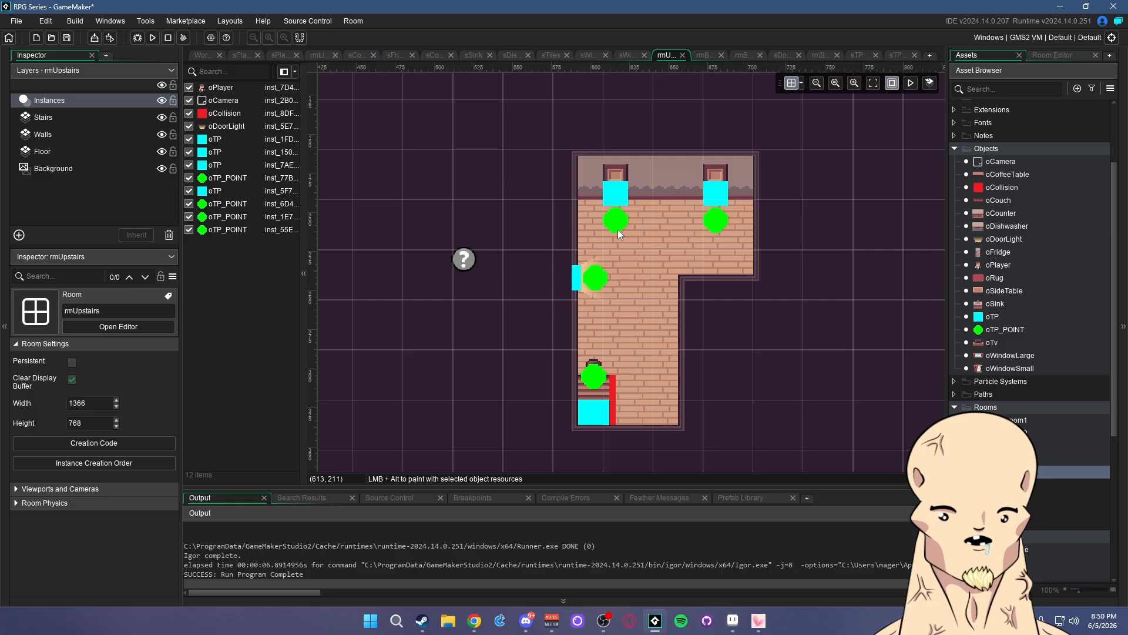
pyautogui.doubleClick(1012, 421)
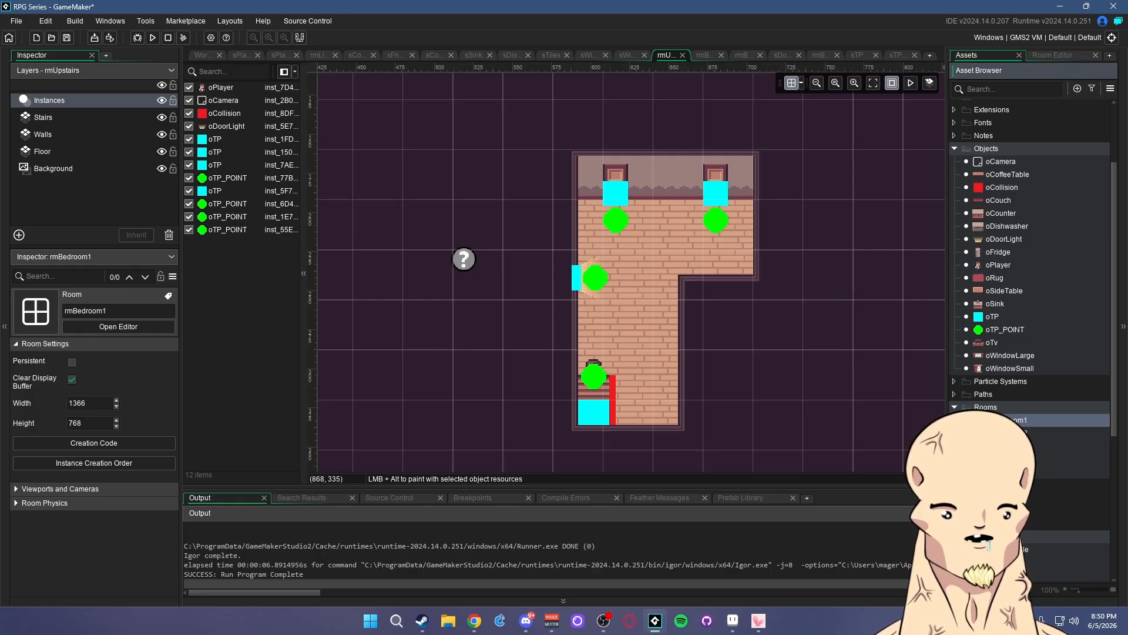
pyautogui.keyDown('ctrl'); pyautogui.scroll(2, 637, 209); pyautogui.keyUp('ctrl')
pyautogui.moveTo(637, 210); pyautogui.dragTo(686, 172, button='middle')
pyautogui.keyDown('ctrl'); pyautogui.scroll(-1, 762, 308); pyautogui.keyUp('ctrl')
pyautogui.keyDown('ctrl'); pyautogui.scroll(2, 693, 290); pyautogui.keyUp('ctrl')
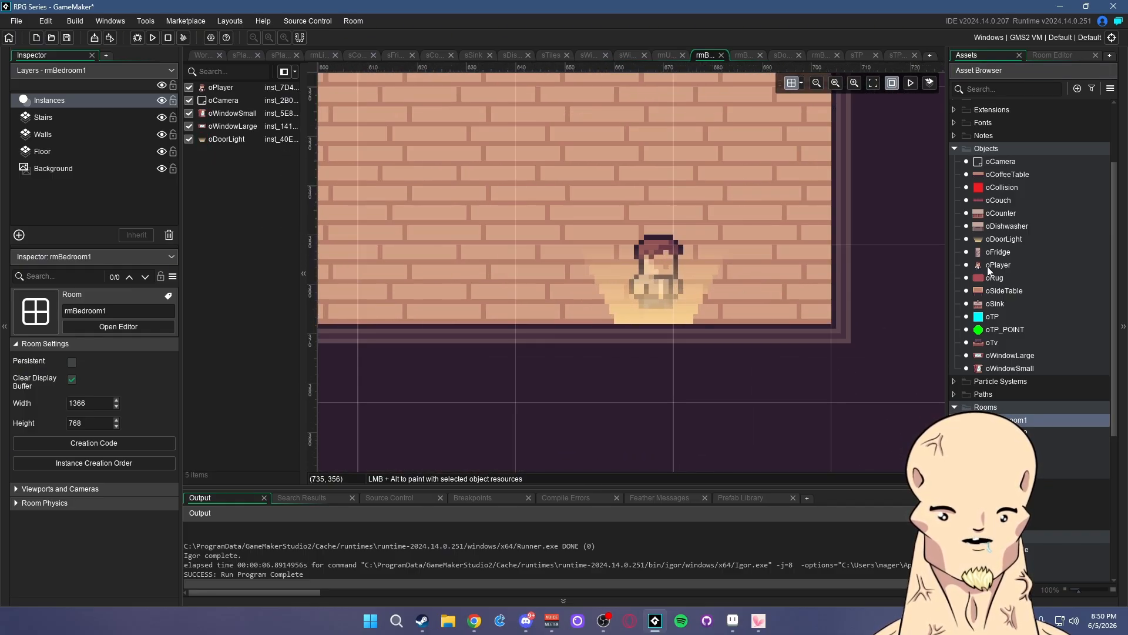
# - Place an oTP block at the bottom doorway, move oDoorLight down there and shift the player left
pyautogui.moveTo(991, 316); pyautogui.dragTo(665, 339)
pyautogui.moveTo(672, 279); pyautogui.dragTo(366, 203)
pyautogui.click(752, 362)
pyautogui.click(223, 88)
pyautogui.click(865, 262)
# - Place an oTP_POINT just above the doorway block and move oPlayer onto it
pyautogui.moveTo(1002, 329); pyautogui.dragTo(664, 263)
pyautogui.click(712, 294)
pyautogui.click(474, 211)
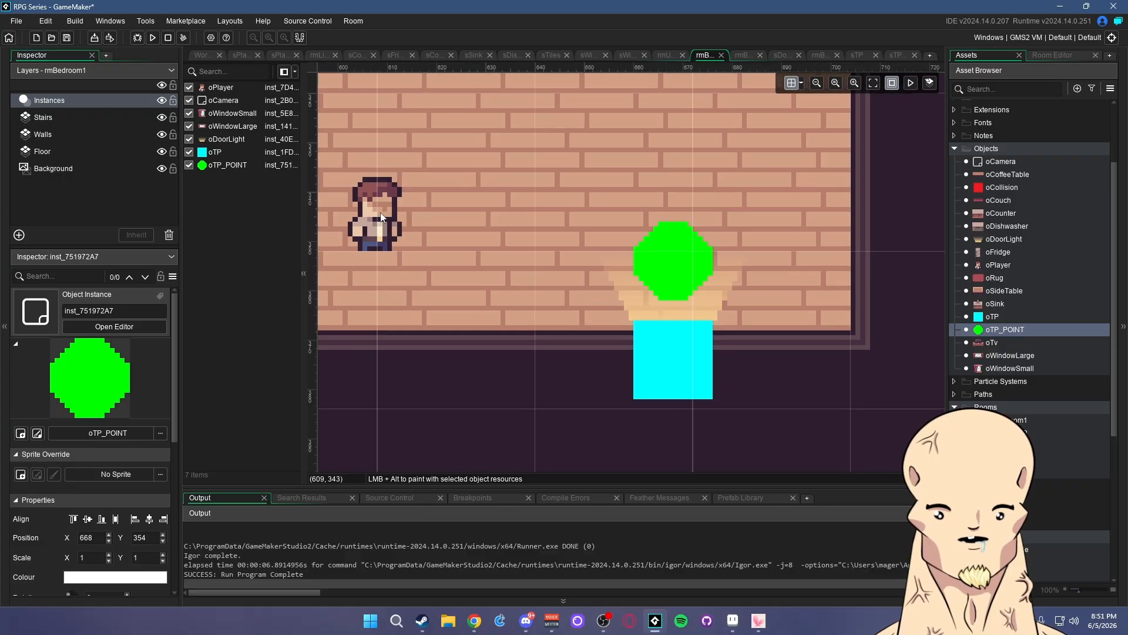
pyautogui.moveTo(380, 212); pyautogui.dragTo(684, 247)
pyautogui.click(778, 339)
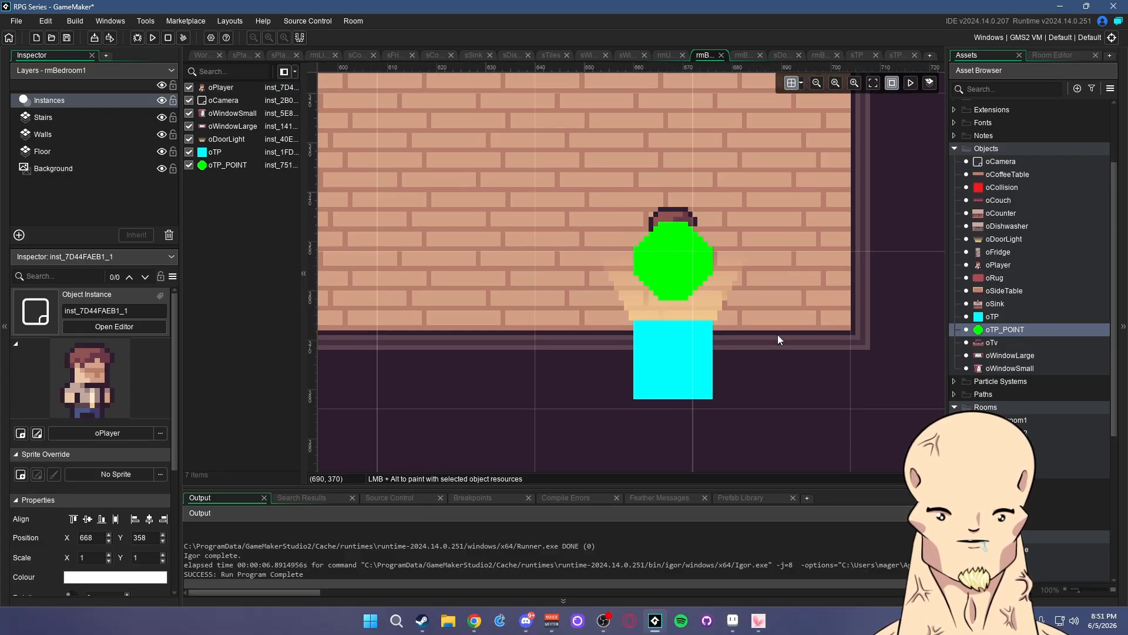
pyautogui.scroll(-3, 747, 301)
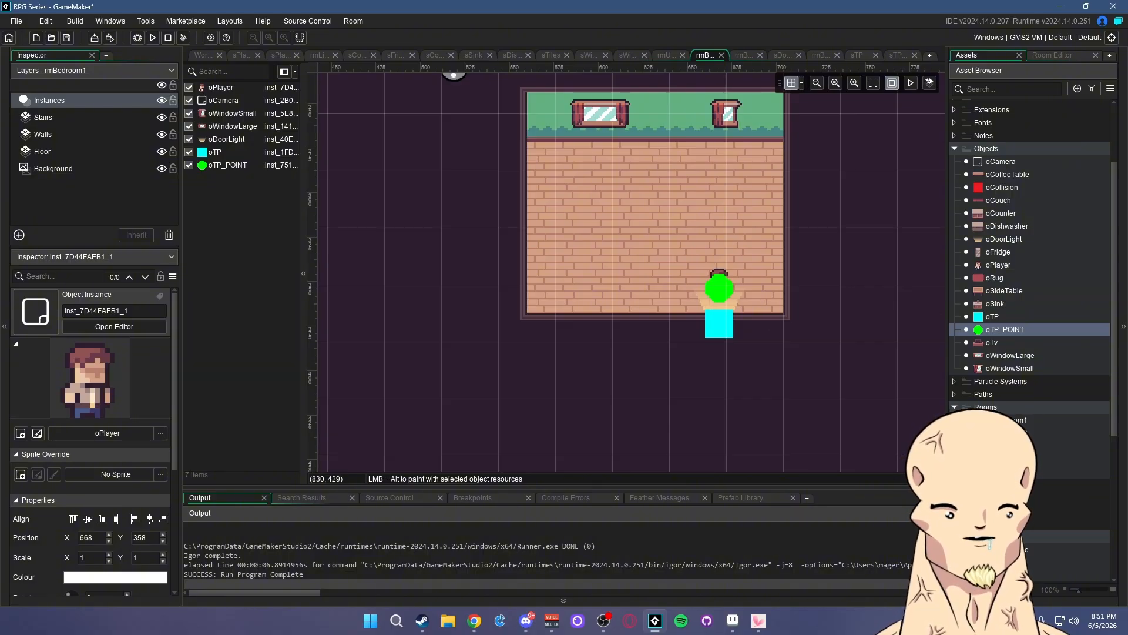
# - In rmBedroom2, add an oTP block and an oTP_POINT above it, with the player on the point
pyautogui.doubleClick(1010, 421)
pyautogui.doubleClick(1010, 433)
pyautogui.scroll(4, 614, 333)
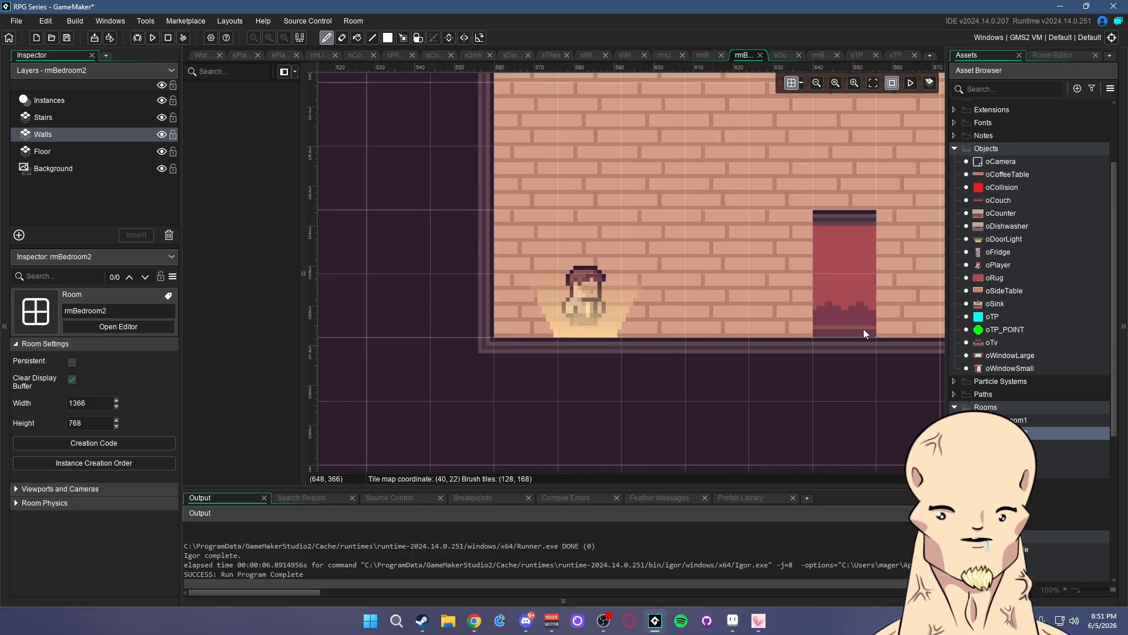
pyautogui.click(53, 100)
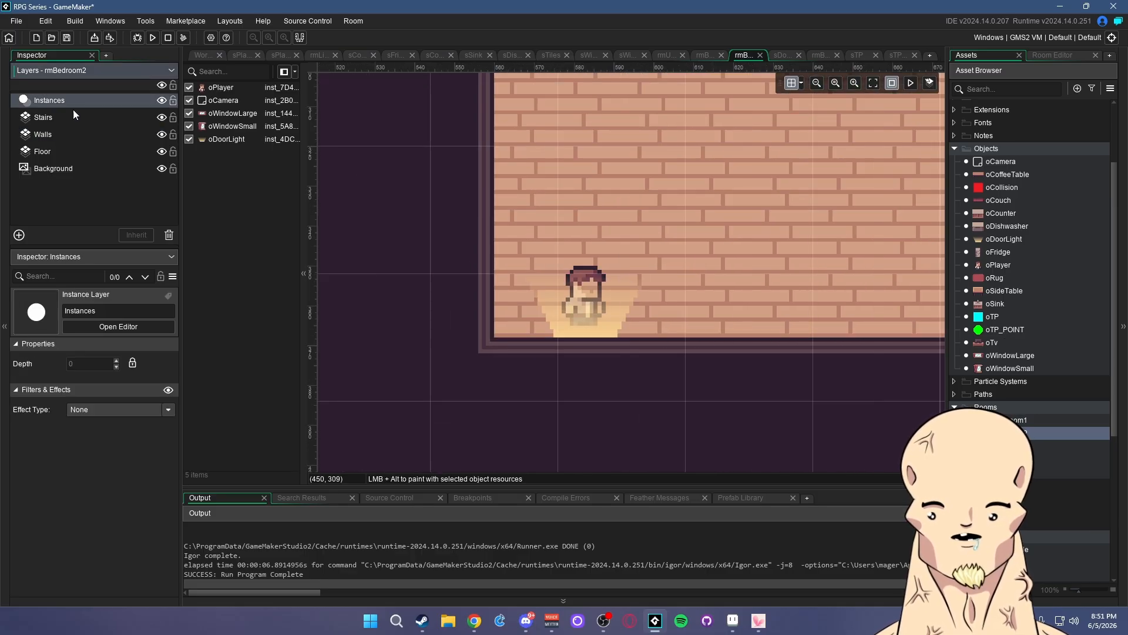
pyautogui.moveTo(988, 319); pyautogui.dragTo(595, 357)
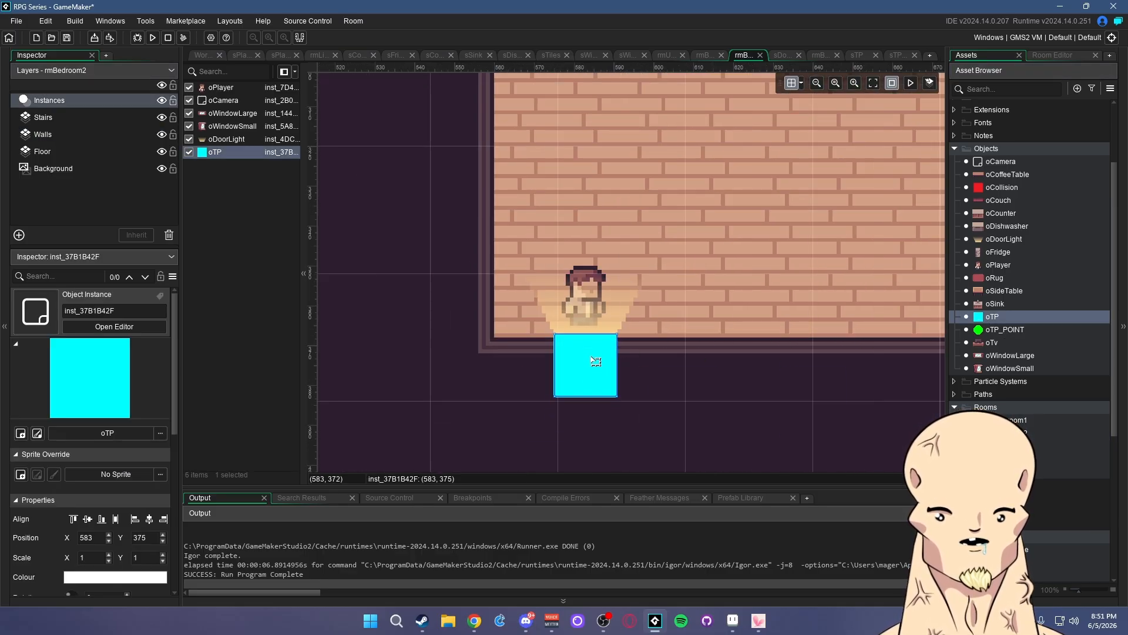
pyautogui.click(710, 392)
pyautogui.moveTo(998, 330); pyautogui.dragTo(587, 261)
pyautogui.click(435, 235)
pyautogui.click(237, 88)
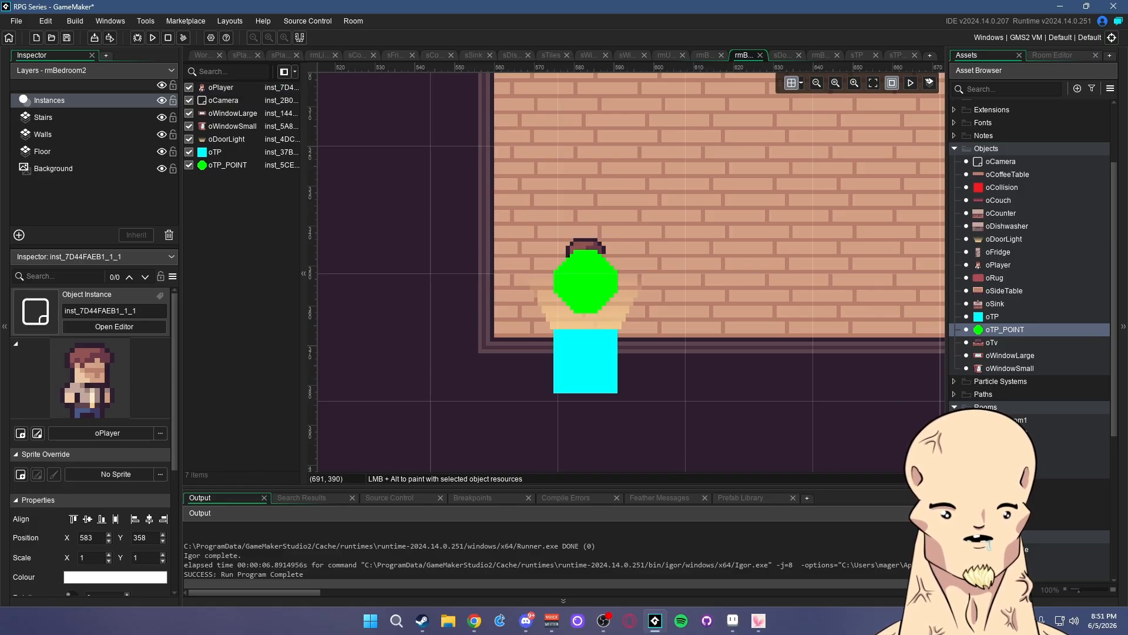
# - In rmBedroom3, add an oTP block at the right edge and an oTP_POINT beside it, with the player on the point
pyautogui.doubleClick(1034, 445)
pyautogui.scroll(3, 797, 304)
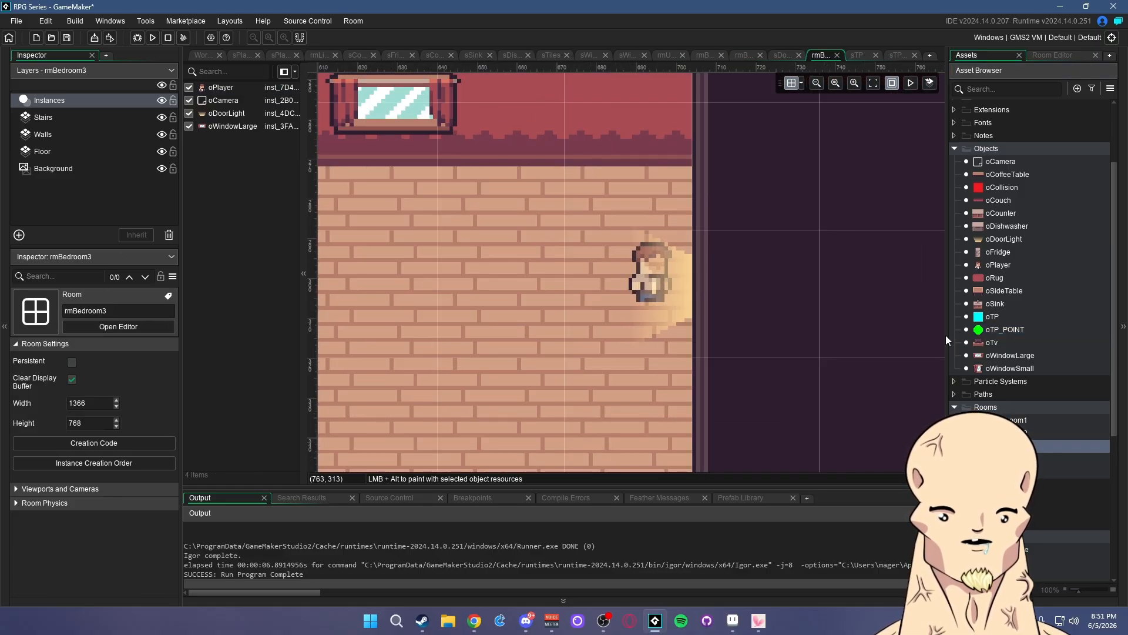
pyautogui.moveTo(996, 318); pyautogui.dragTo(715, 294)
pyautogui.moveTo(1005, 329); pyautogui.dragTo(693, 279)
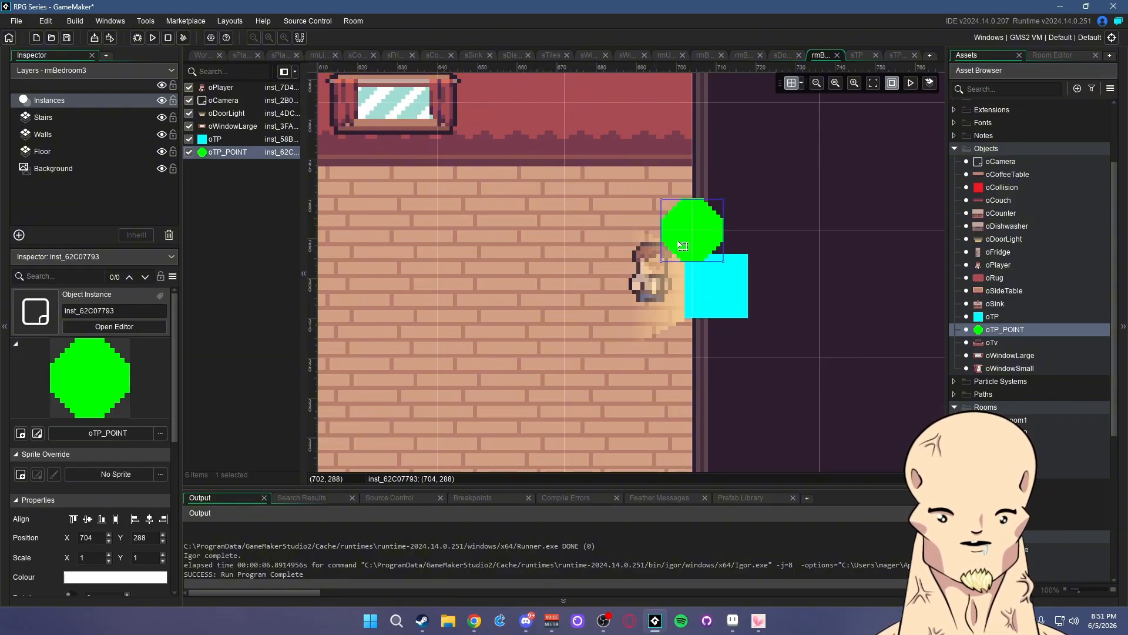
pyautogui.moveTo(692, 235); pyautogui.dragTo(644, 288)
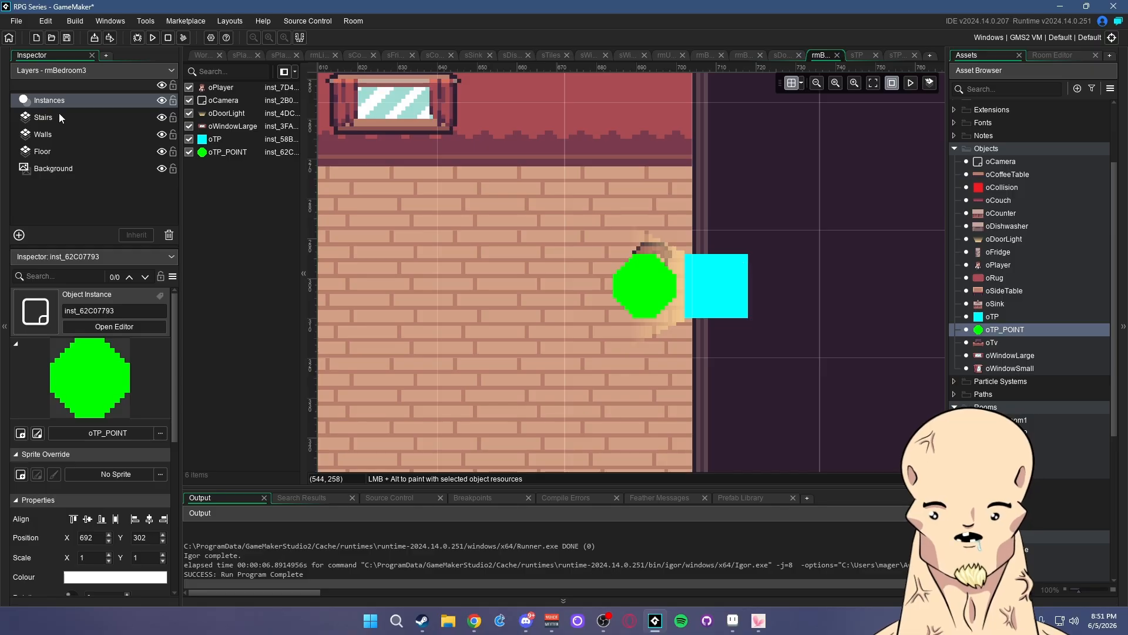
pyautogui.click(222, 88)
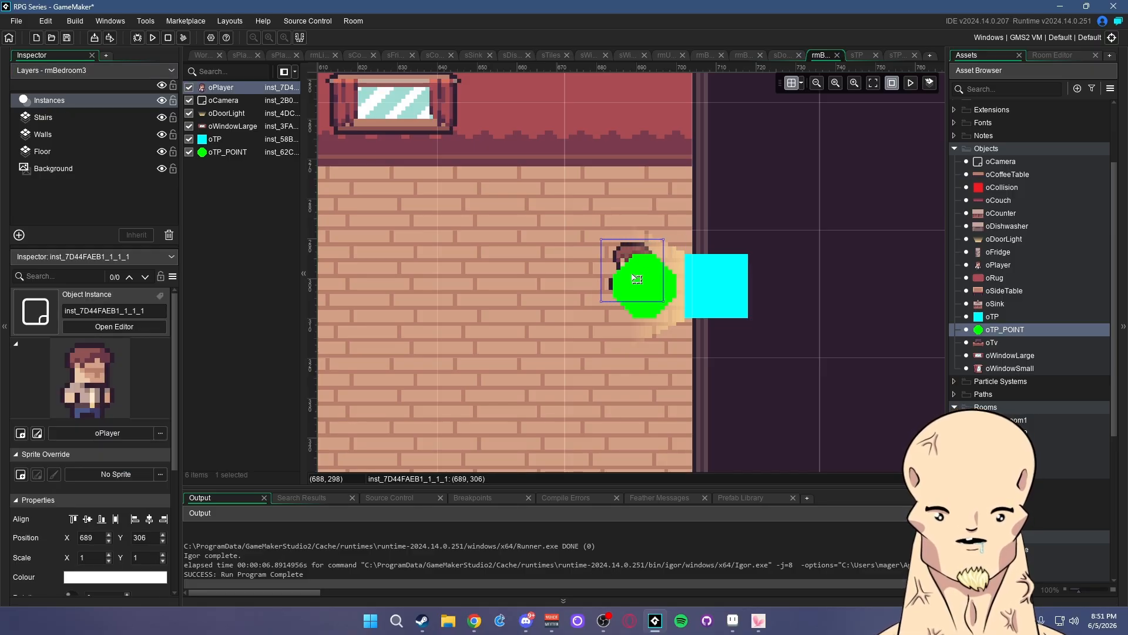
pyautogui.moveTo(643, 277); pyautogui.dragTo(638, 282)
pyautogui.click(828, 284)
pyautogui.scroll(-7, 643, 303)
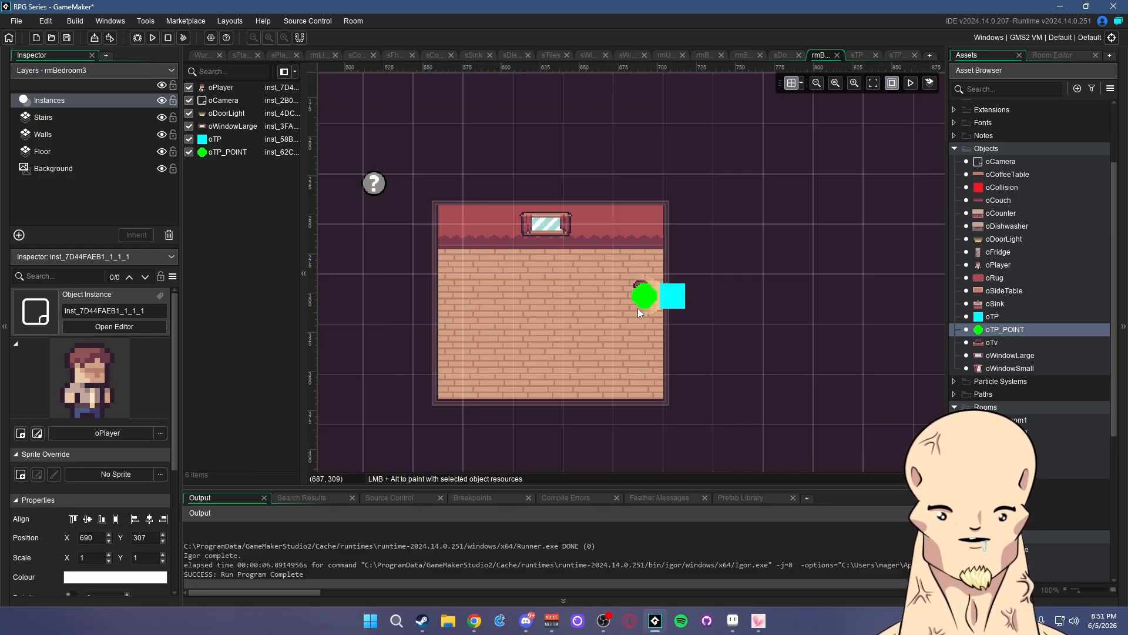
pyautogui.scroll(2, 619, 319)
pyautogui.moveTo(766, 367); pyautogui.dragTo(852, 325, button='middle')
# - Review the bedroom rooms, rmUpstairs and the oTP object, then return to rmLivingRoom
pyautogui.doubleClick(1049, 420)
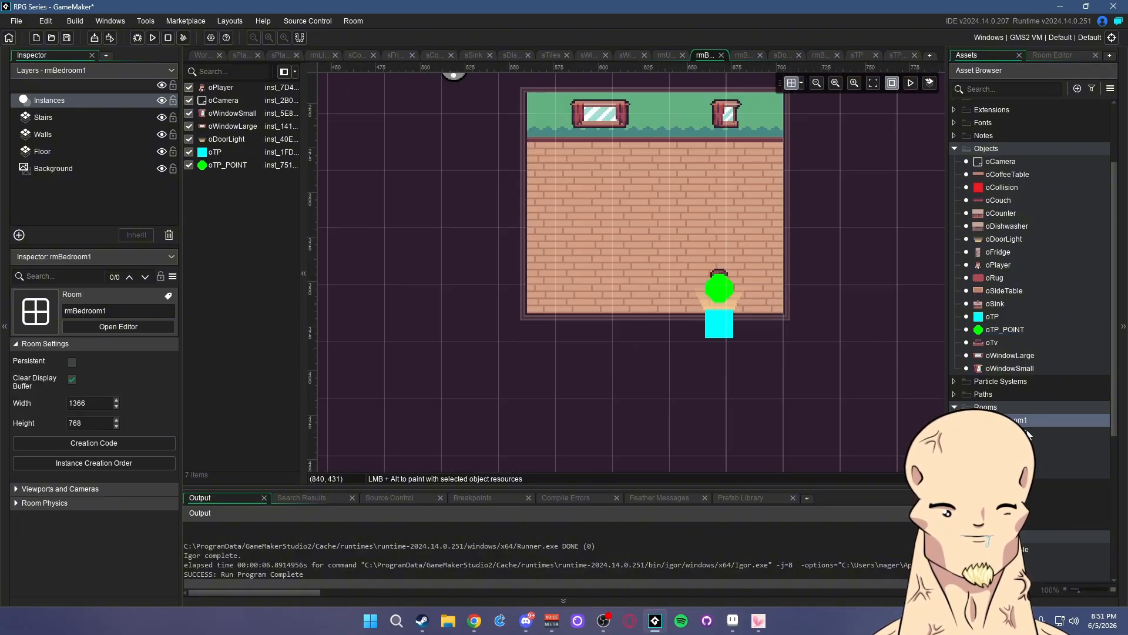
pyautogui.doubleClick(1049, 433)
pyautogui.doubleClick(1048, 446)
pyautogui.scroll(-3, 774, 316)
pyautogui.scroll(1, 815, 362)
pyautogui.doubleClick(1024, 459)
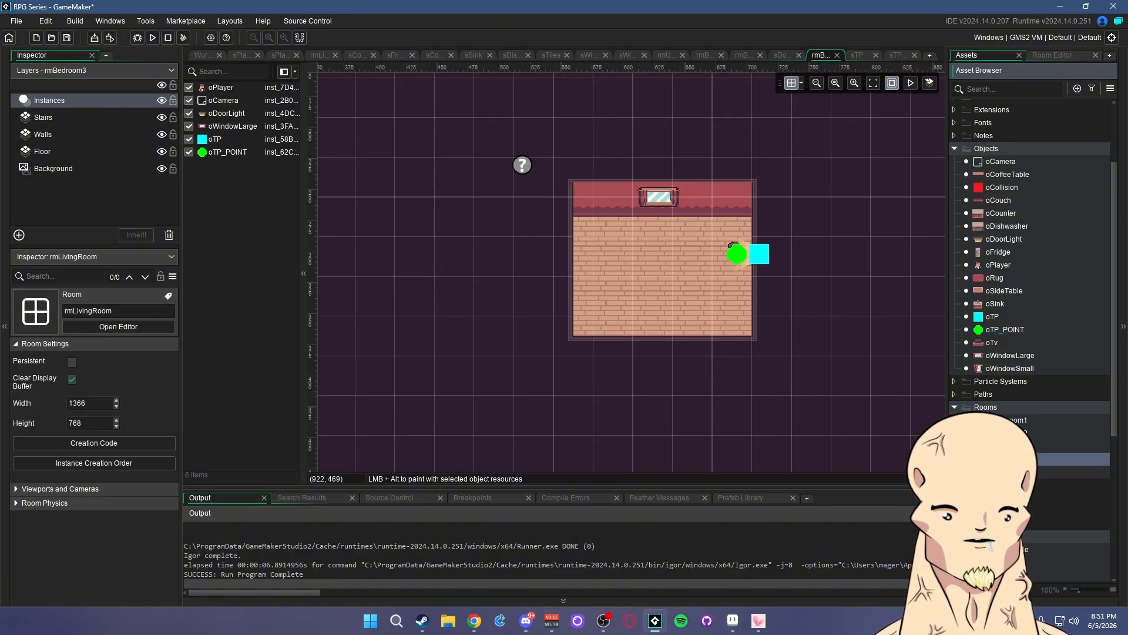
pyautogui.doubleClick(1023, 472)
pyautogui.doubleClick(1024, 459)
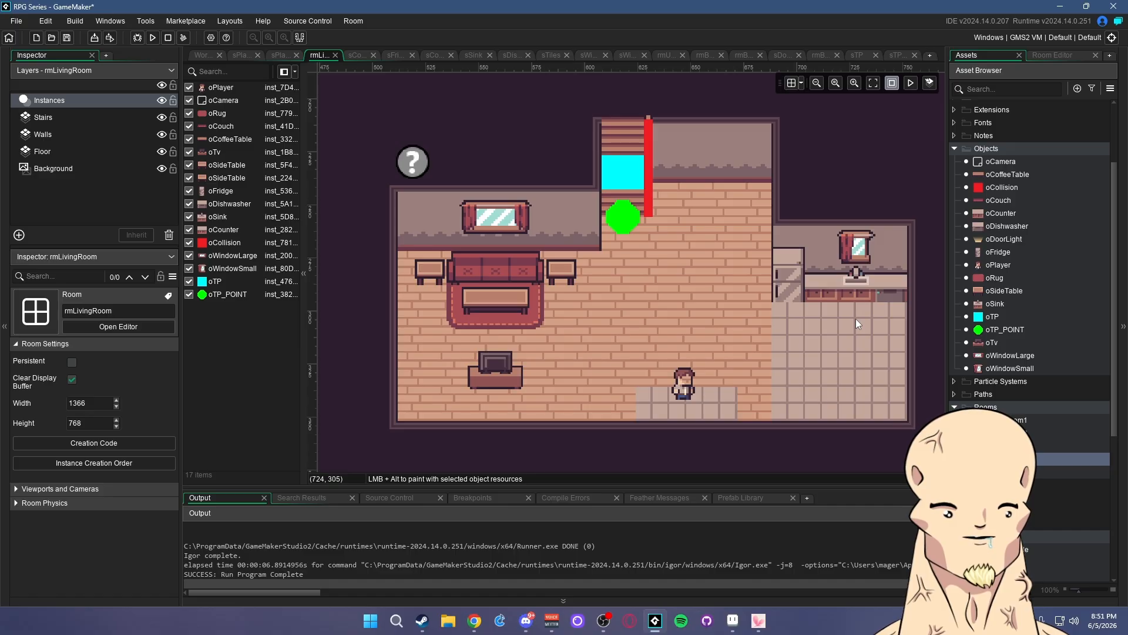
pyautogui.doubleClick(992, 316)
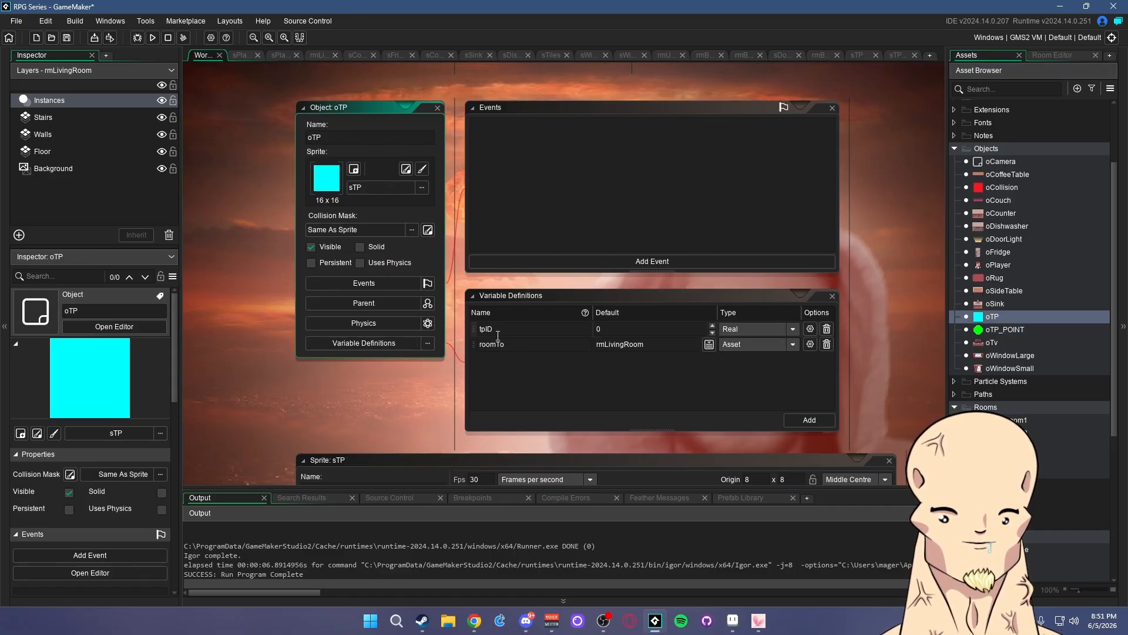
pyautogui.click(998, 330)
pyautogui.click(1003, 318)
pyautogui.doubleClick(1024, 459)
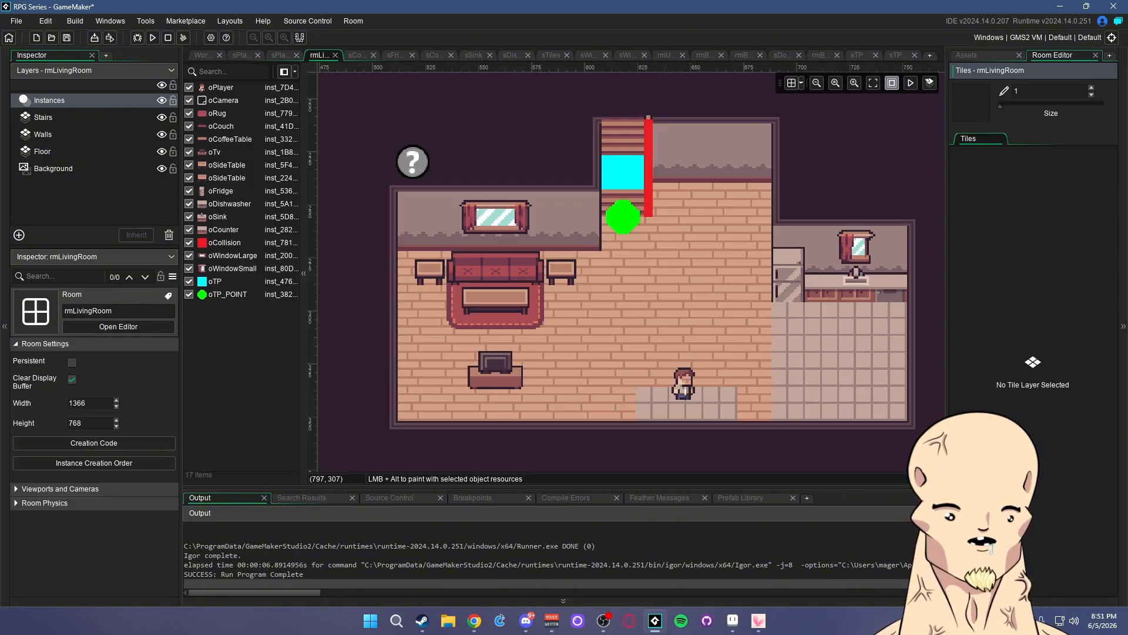
pyautogui.moveTo(681, 288)
pyautogui.mouseDown(button='middle')
pyautogui.moveTo(726, 288)
pyautogui.moveTo(685, 297)
pyautogui.moveTo(704, 304)
pyautogui.moveTo(653, 297)
pyautogui.moveTo(673, 301)
pyautogui.mouseUp(button='middle')
# - Override the living room stair oTP block's roomTo variable to rmUpstairs
pyautogui.doubleClick(612, 194)
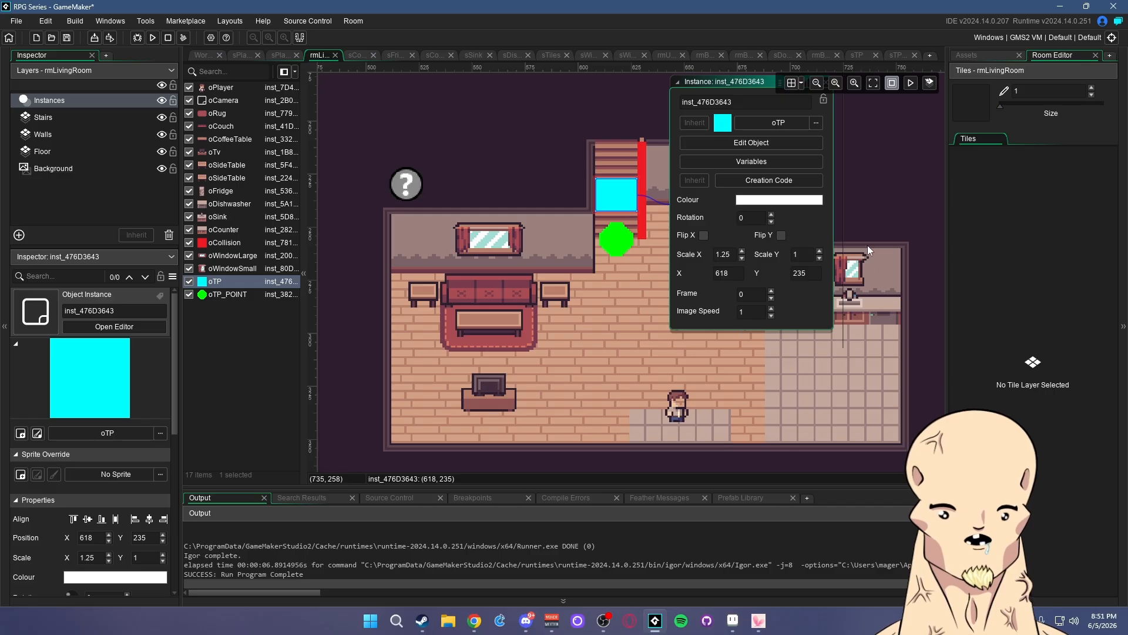
pyautogui.moveTo(867, 246); pyautogui.dragTo(838, 308, button='middle')
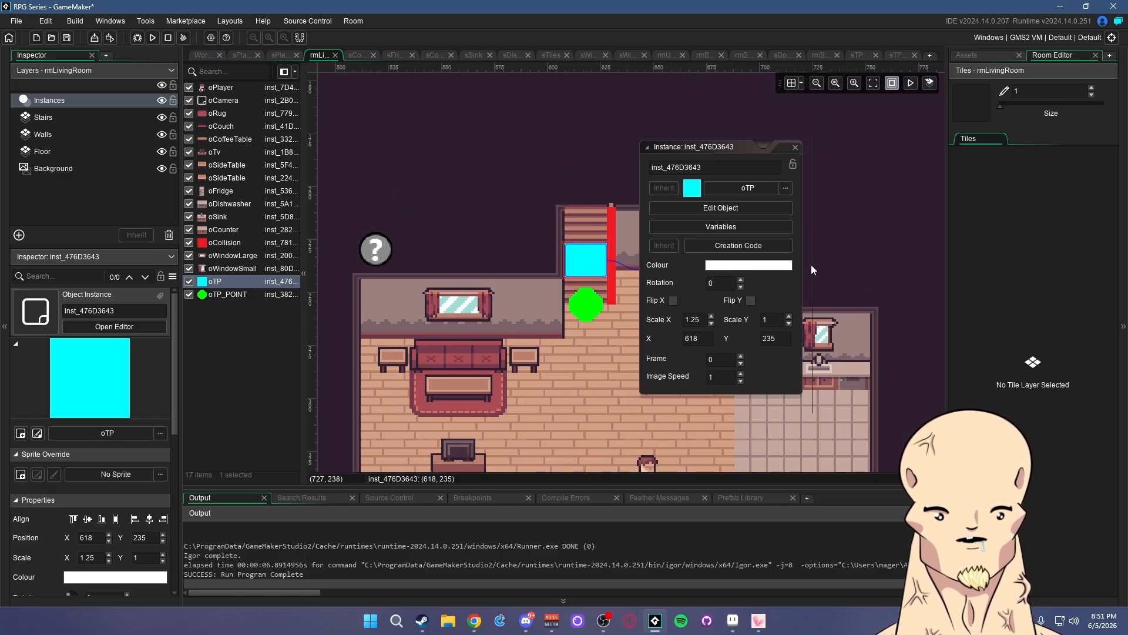
pyautogui.click(738, 230)
pyautogui.moveTo(600, 244); pyautogui.dragTo(626, 132, button='middle')
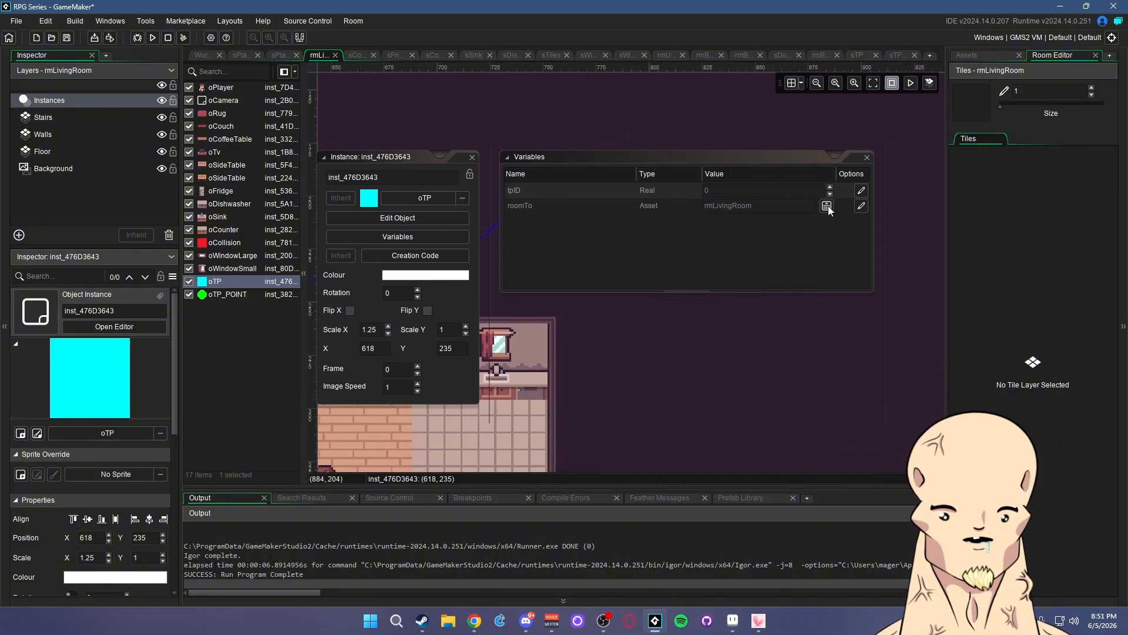
pyautogui.click(861, 205)
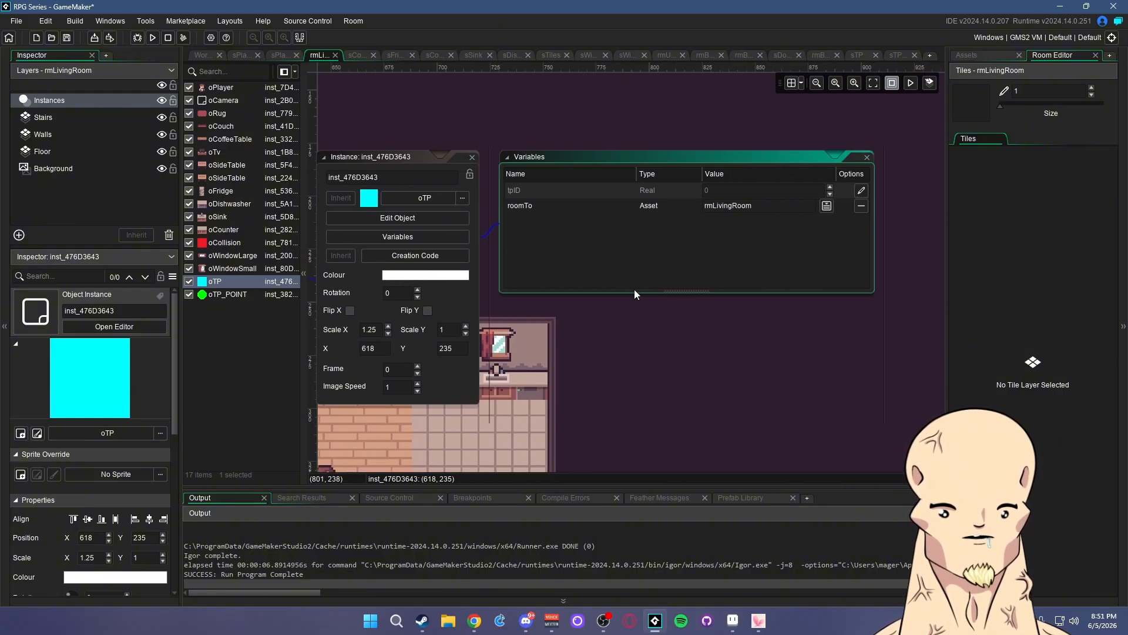
pyautogui.moveTo(634, 289); pyautogui.dragTo(658, 341, button='middle')
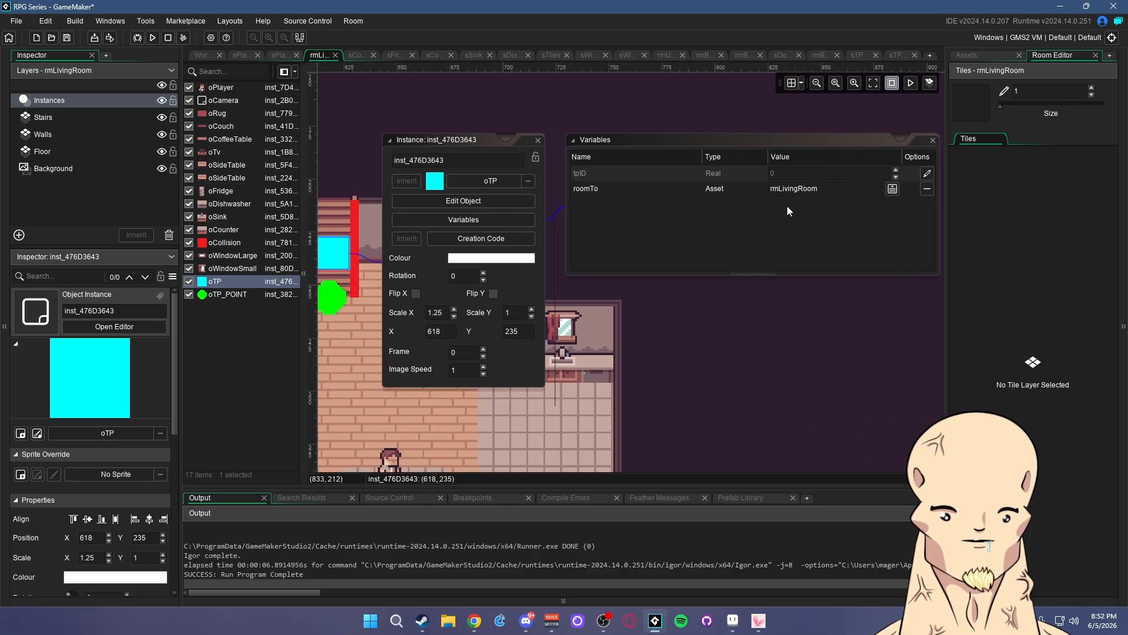
pyautogui.click(814, 188)
pyautogui.press('BackSpace')
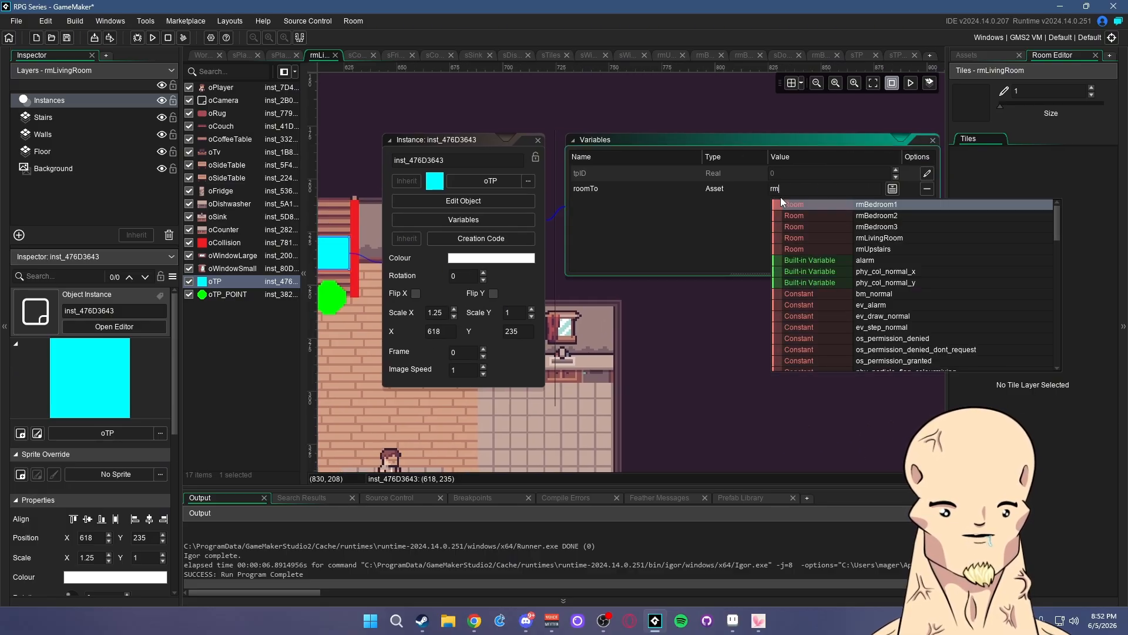
pyautogui.write('U')
pyautogui.press('BackSpace')
pyautogui.write('Up')
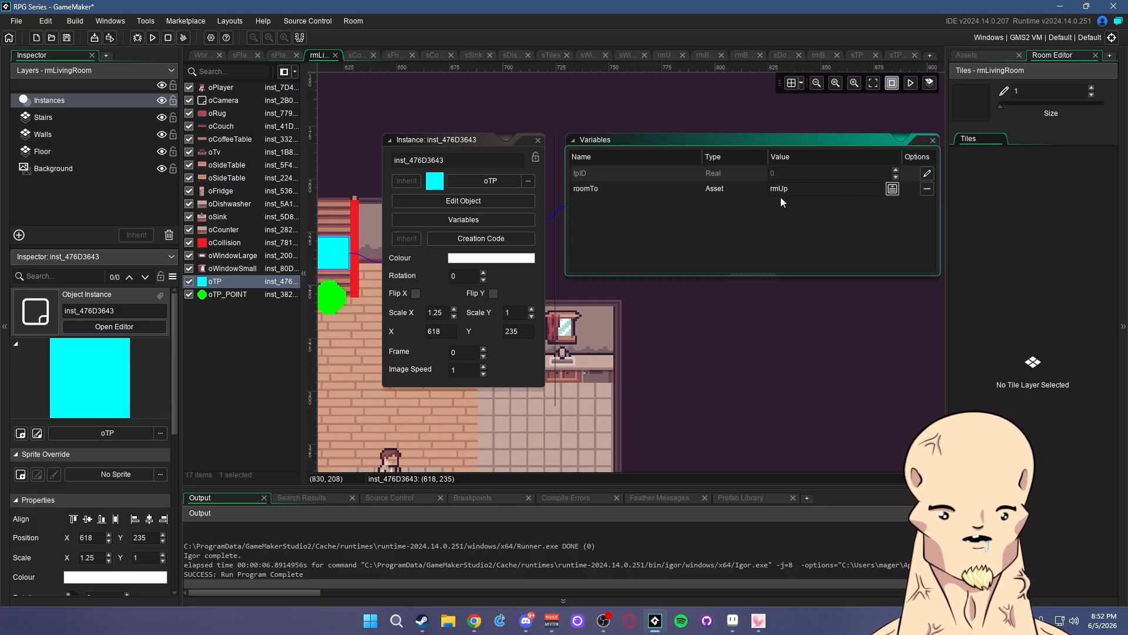
pyautogui.write('sta')
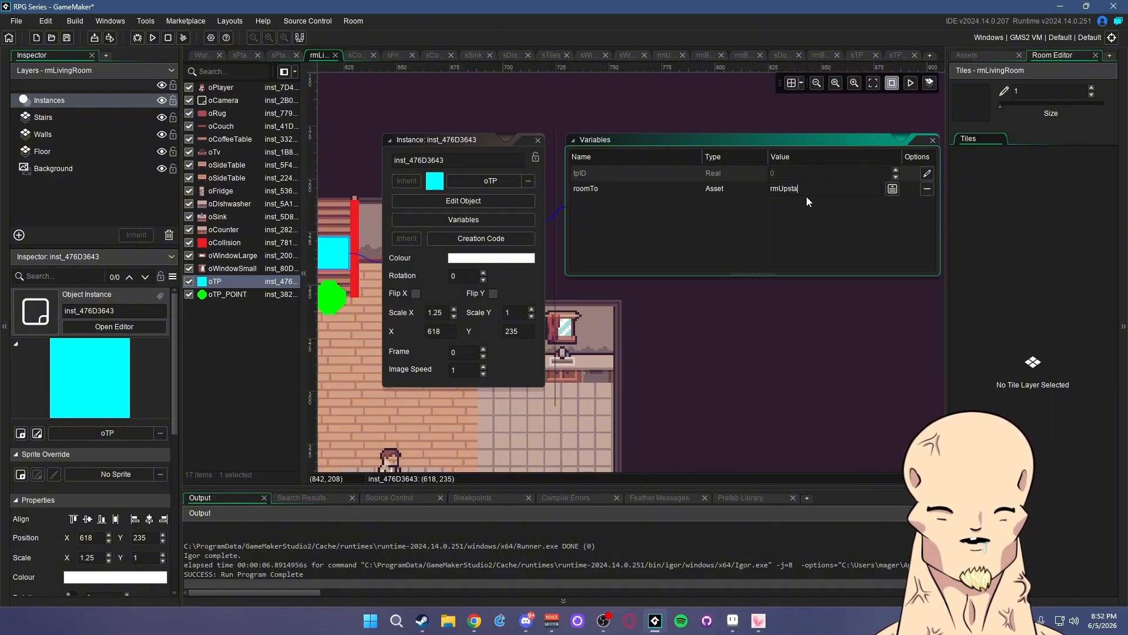
pyautogui.write('irs')
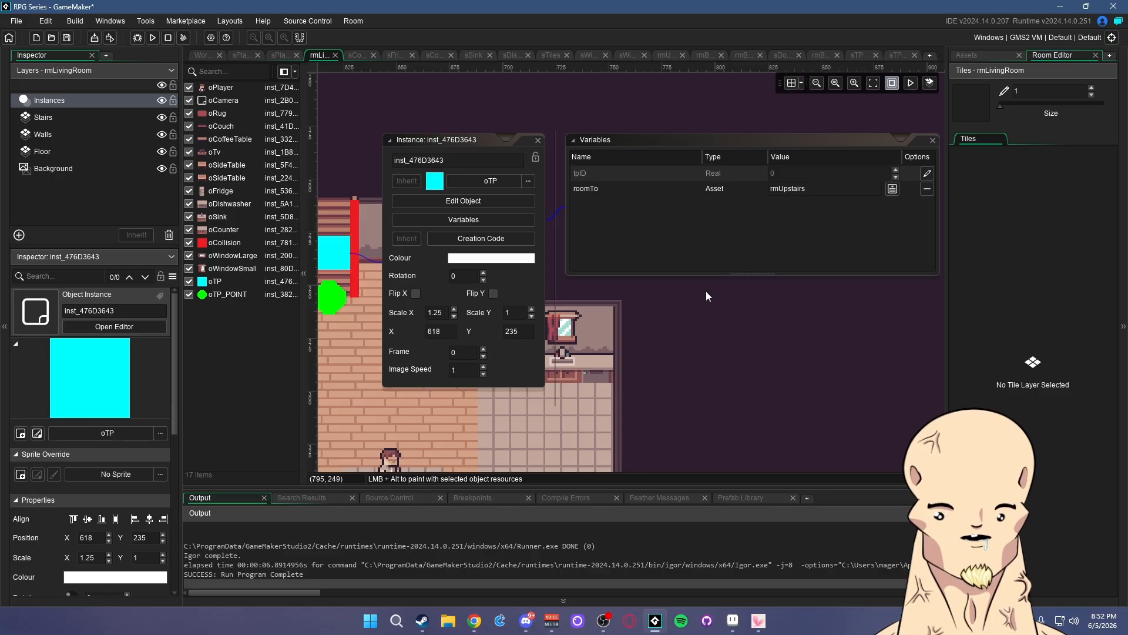
pyautogui.moveTo(748, 327); pyautogui.dragTo(874, 321, button='middle')
pyautogui.moveTo(818, 381); pyautogui.dragTo(858, 374, button='middle')
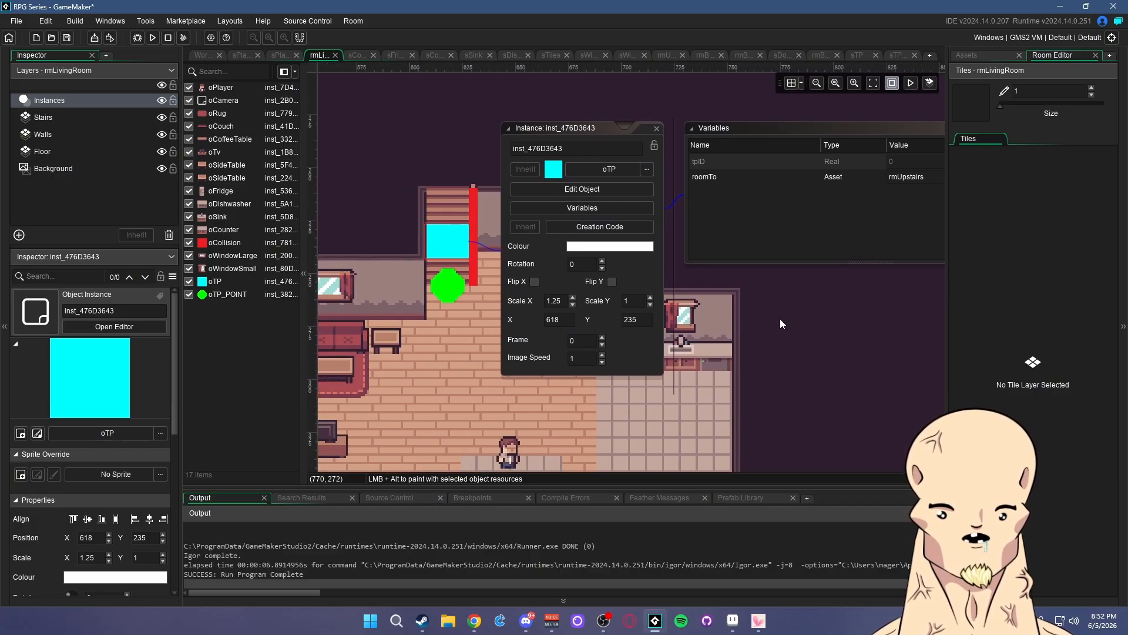
pyautogui.moveTo(781, 321); pyautogui.dragTo(621, 321, button='middle')
# - Close the stair block's property windows and reopen rmUpstairs to inspect its stairs teleport point
pyautogui.click(894, 130)
pyautogui.click(696, 146)
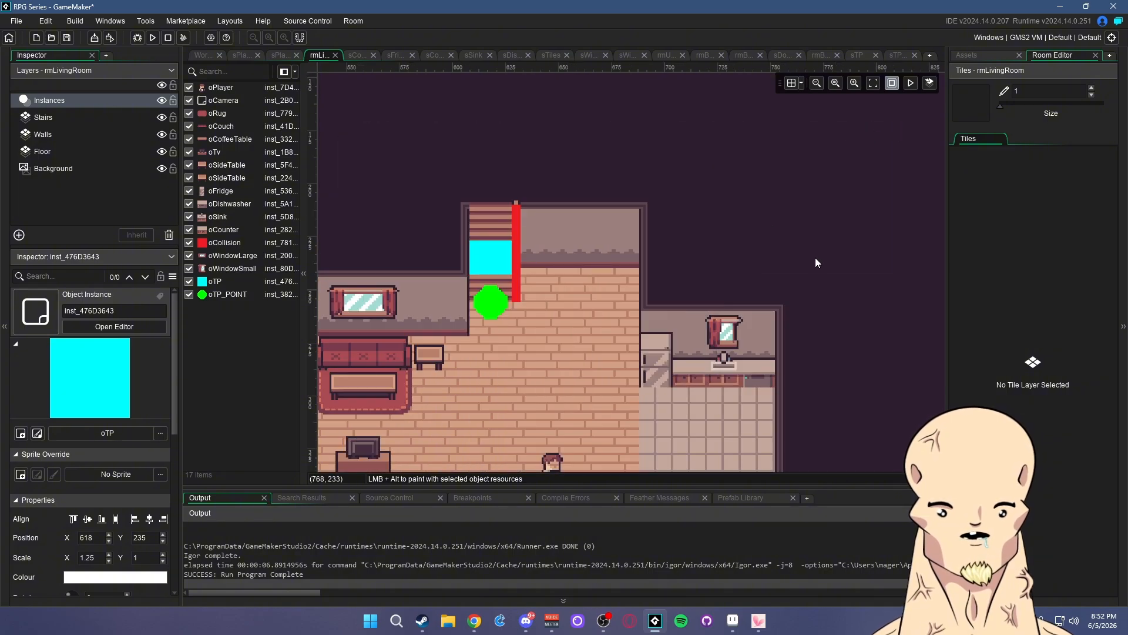
pyautogui.moveTo(838, 226); pyautogui.dragTo(885, 180, button='middle')
pyautogui.click(973, 54)
pyautogui.moveTo(738, 260); pyautogui.dragTo(819, 238, button='middle')
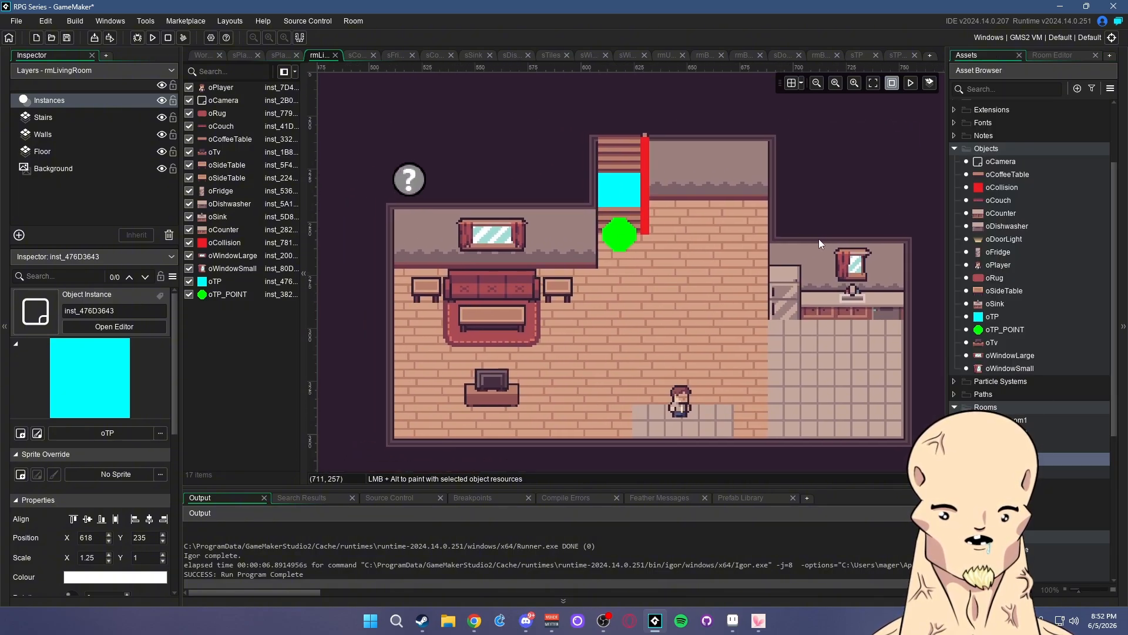
pyautogui.doubleClick(1049, 472)
pyautogui.scroll(5, 588, 282)
pyautogui.click(577, 290)
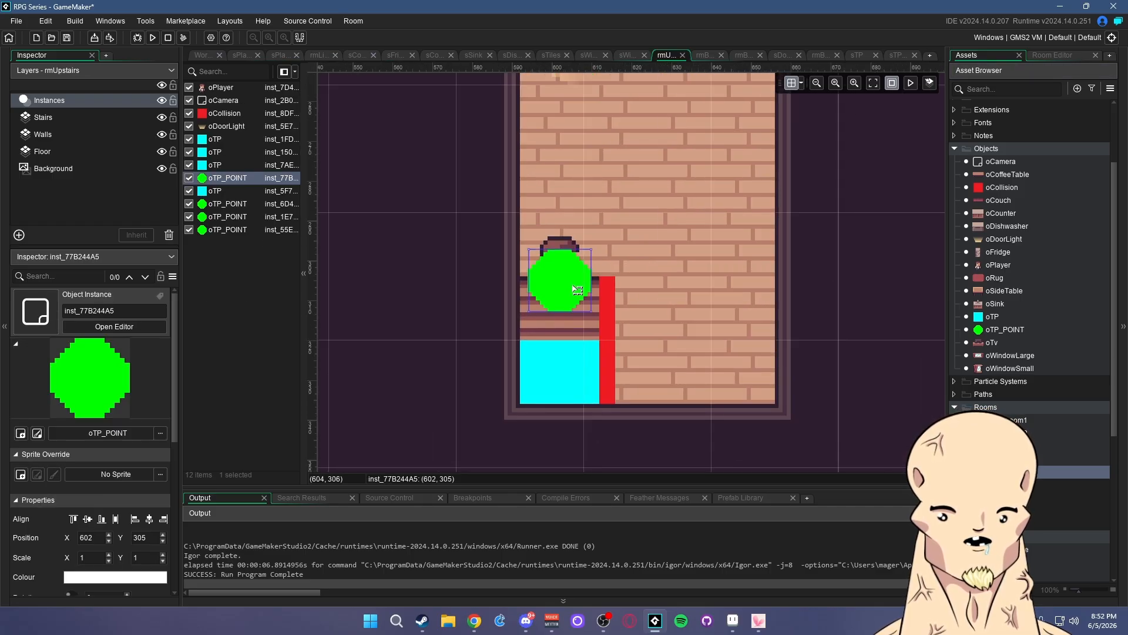
pyautogui.doubleClick(573, 287)
# - Inspect the teleport point's variables and confirm the stair block's roomTo stays rmLivingRoom
pyautogui.click(761, 141)
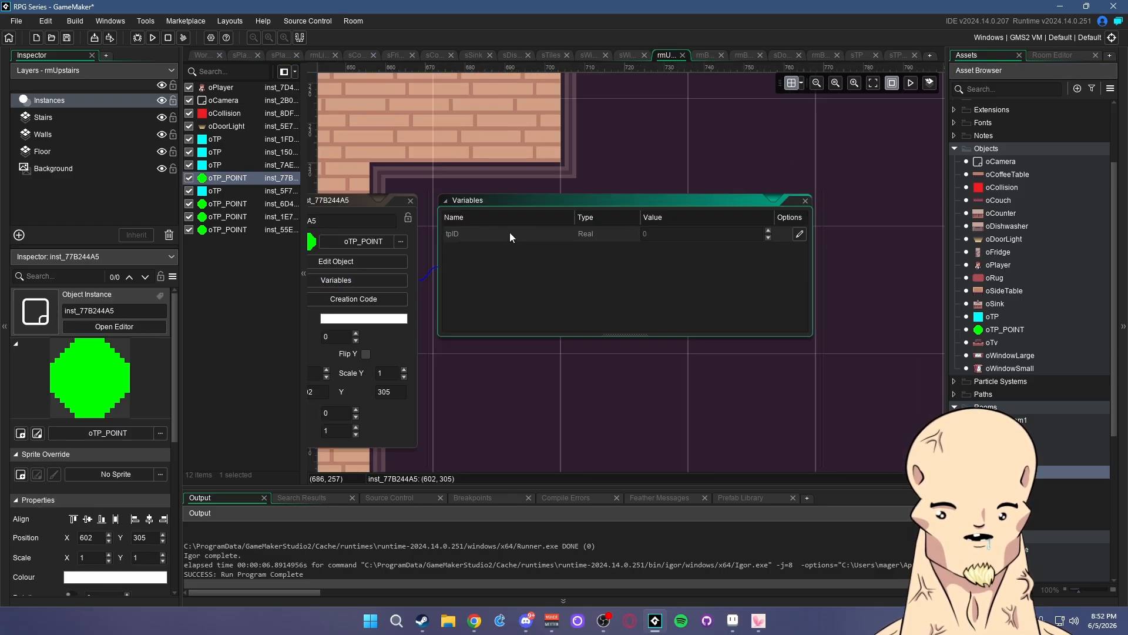
pyautogui.click(805, 200)
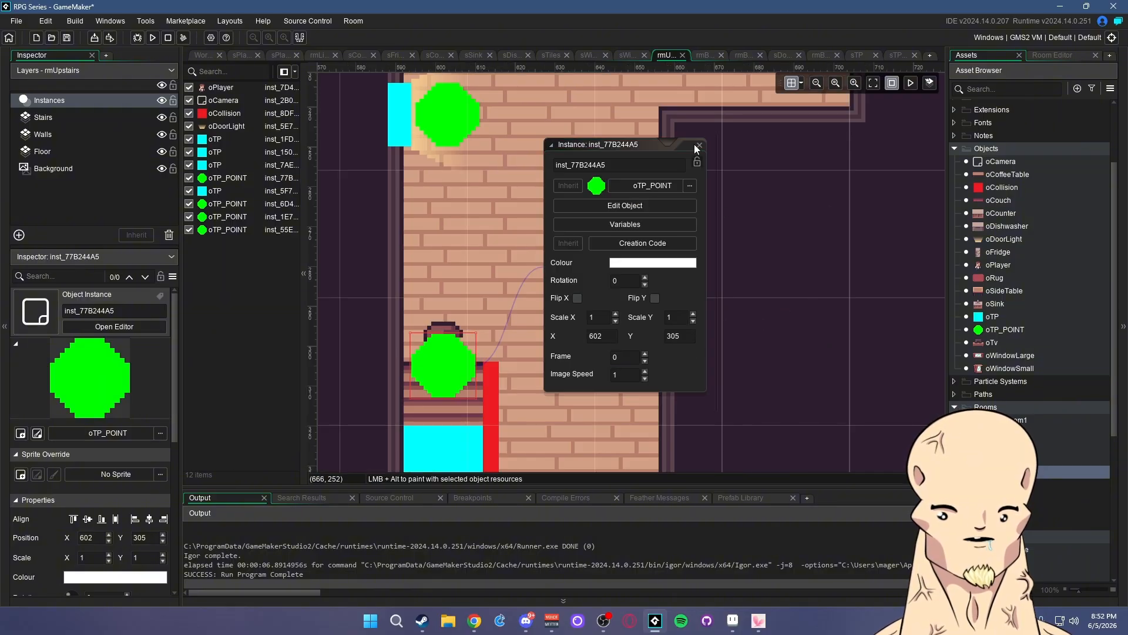
pyautogui.click(727, 264)
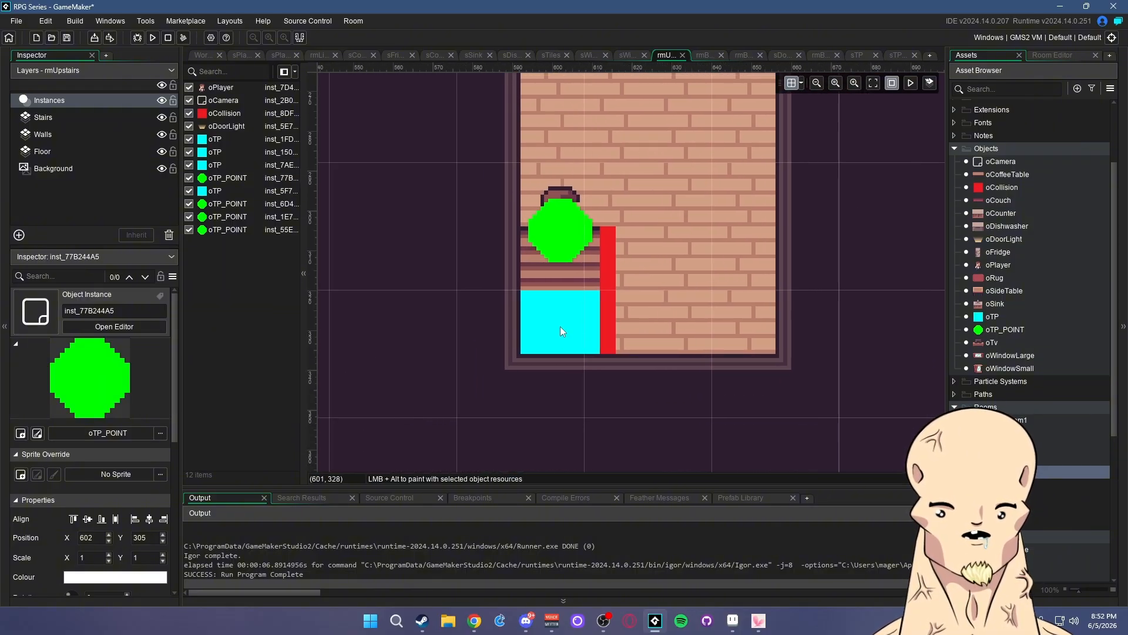
pyautogui.doubleClick(559, 326)
pyautogui.click(752, 181)
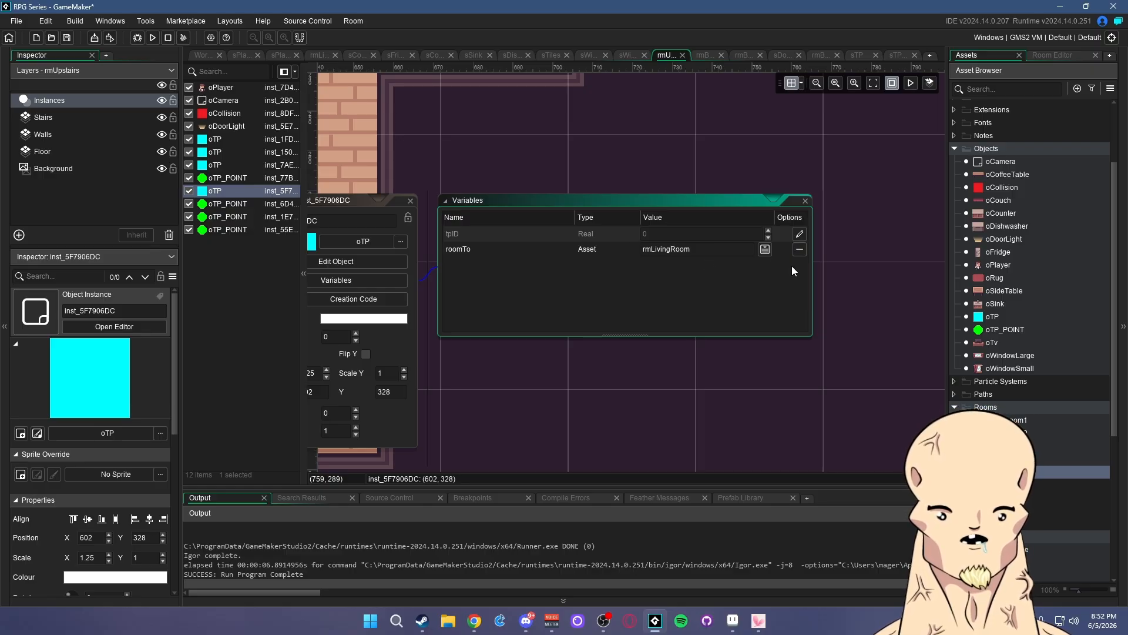
pyautogui.click(803, 249)
pyautogui.click(784, 360)
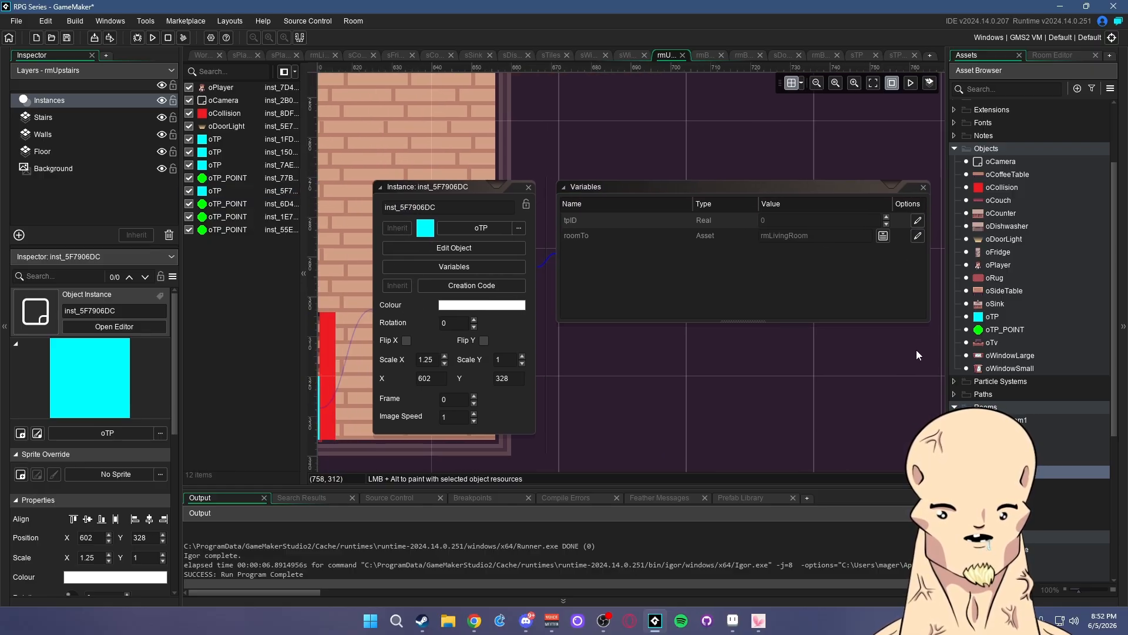
# - Check the rmLivingRoom teleport point's variables, then return to rmUpstairs via rmBedroom3
pyautogui.doubleClick(1057, 458)
pyautogui.click(623, 236)
pyautogui.doubleClick(622, 235)
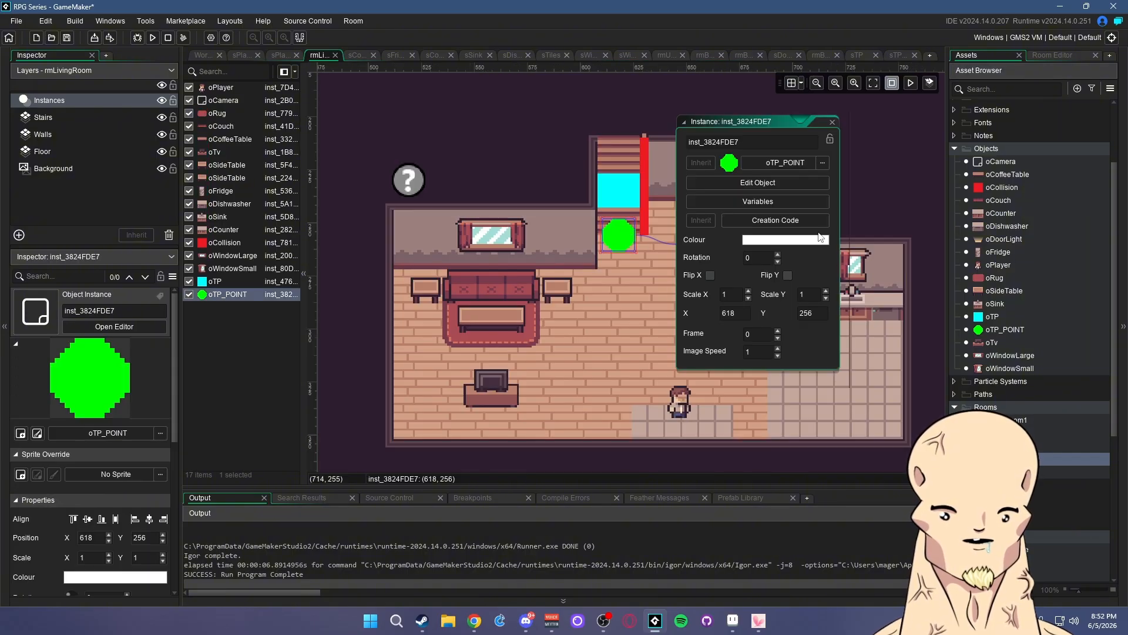
pyautogui.click(767, 202)
pyautogui.click(803, 200)
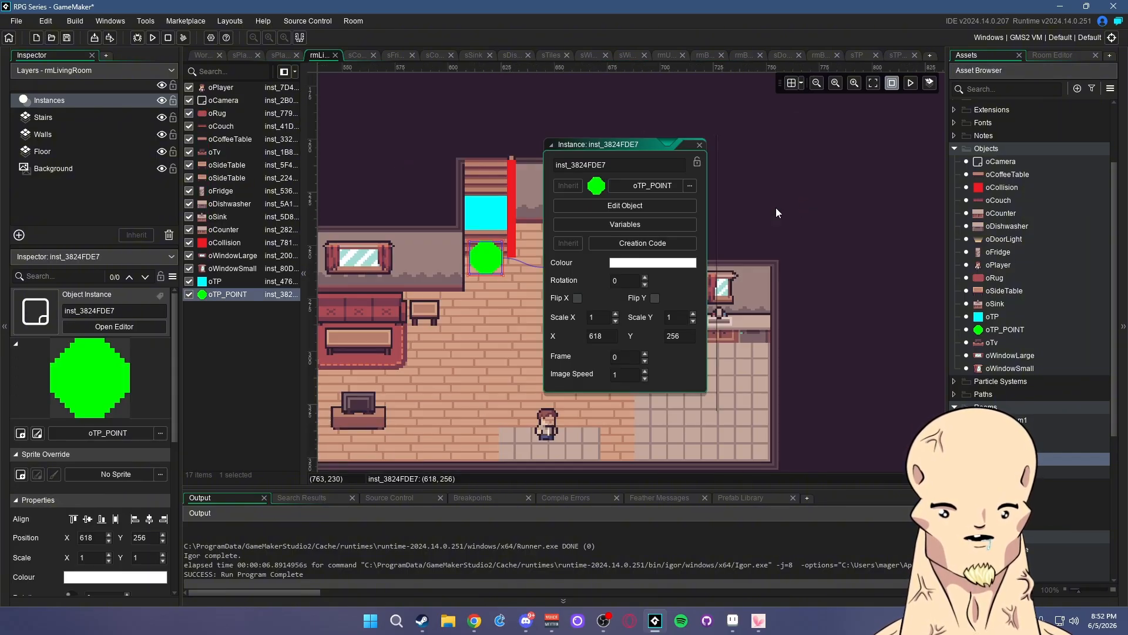
pyautogui.click(699, 145)
pyautogui.click(777, 281)
pyautogui.doubleClick(1058, 446)
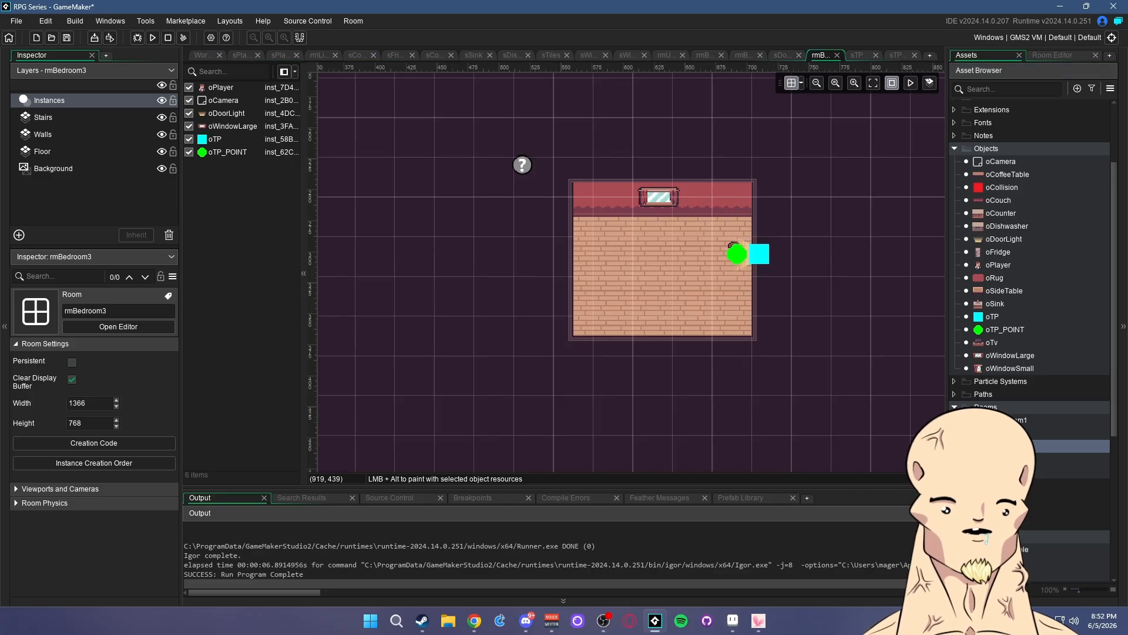
pyautogui.doubleClick(1006, 472)
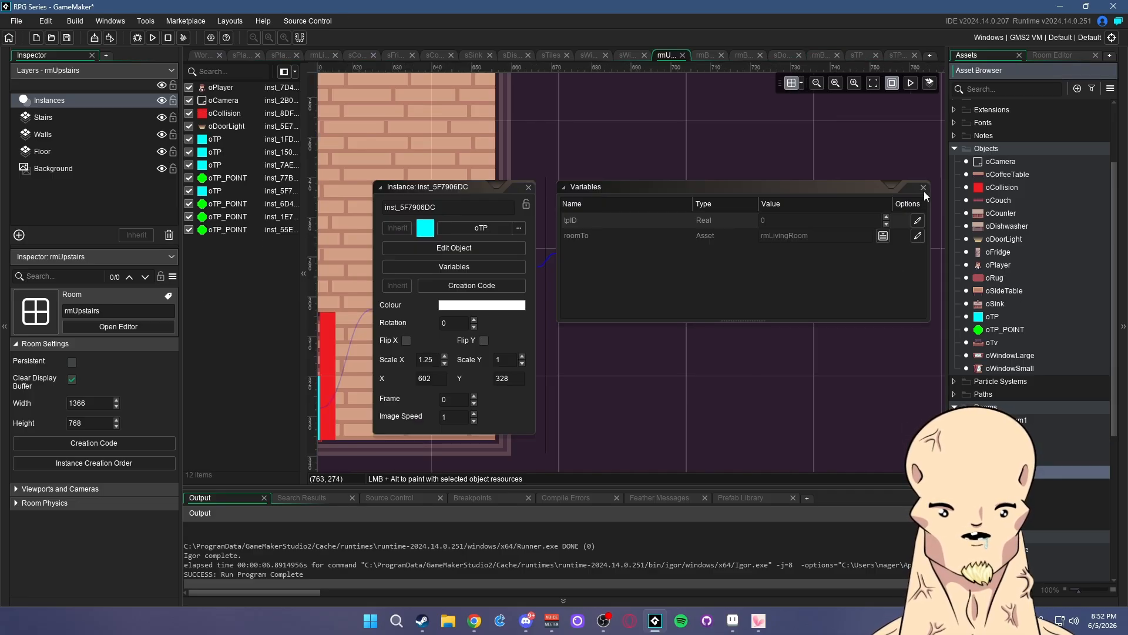
# - Close the stair block's windows and show the variables of the left-wall teleport block
pyautogui.click(923, 188)
pyautogui.click(702, 143)
pyautogui.moveTo(751, 188); pyautogui.dragTo(852, 373, button='middle')
pyautogui.moveTo(823, 198); pyautogui.dragTo(783, 320, button='middle')
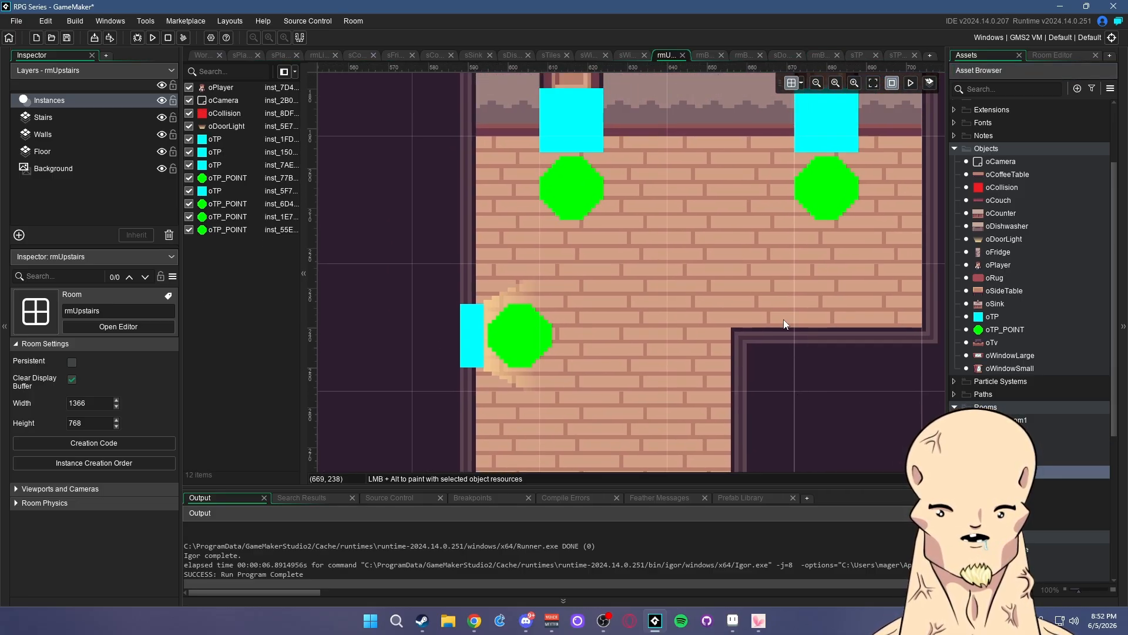
pyautogui.keyDown('ctrl'); pyautogui.scroll(-5, 784, 323); pyautogui.keyUp('ctrl')
pyautogui.keyDown('ctrl'); pyautogui.scroll(4, 780, 329); pyautogui.keyUp('ctrl')
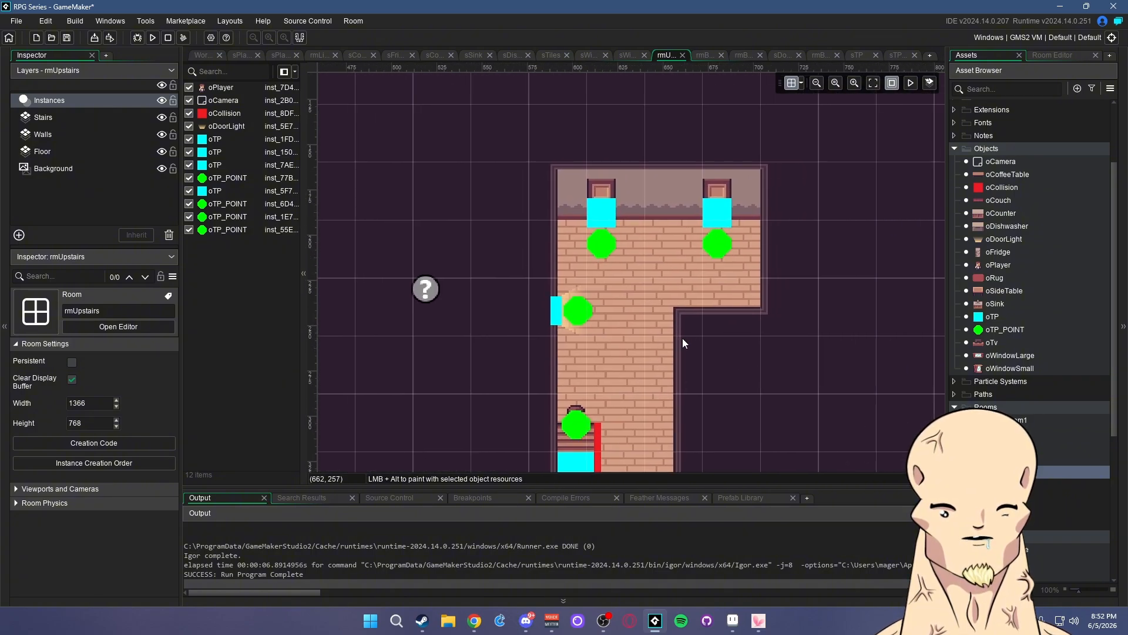
pyautogui.keyDown('ctrl'); pyautogui.scroll(3, 548, 316); pyautogui.keyUp('ctrl')
pyautogui.click(548, 317)
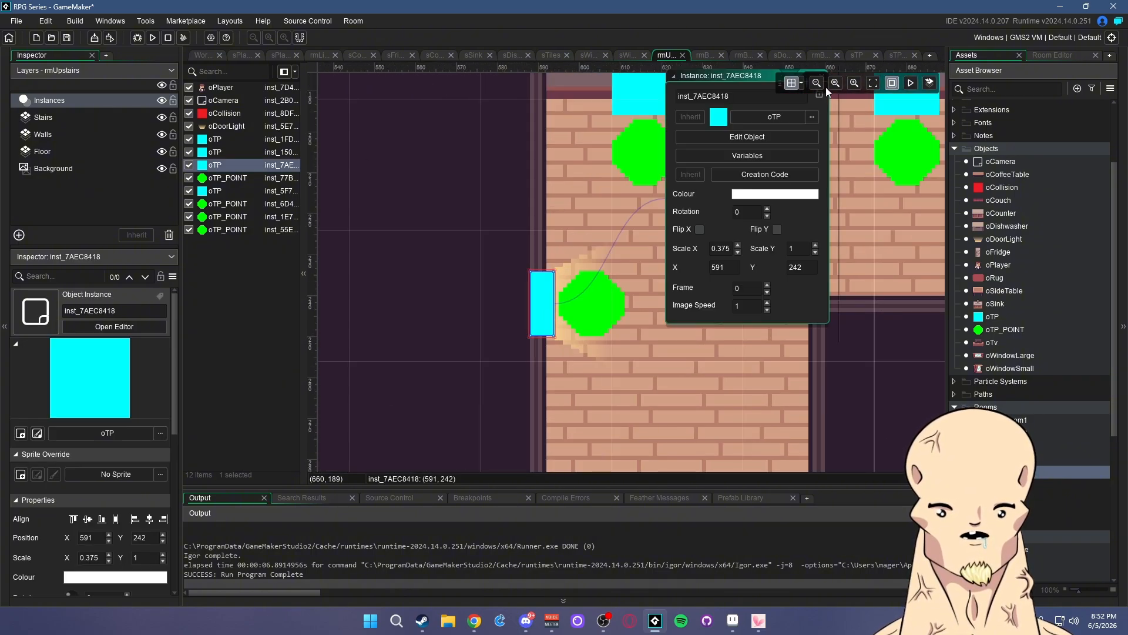
pyautogui.moveTo(849, 326); pyautogui.dragTo(781, 365, button='middle')
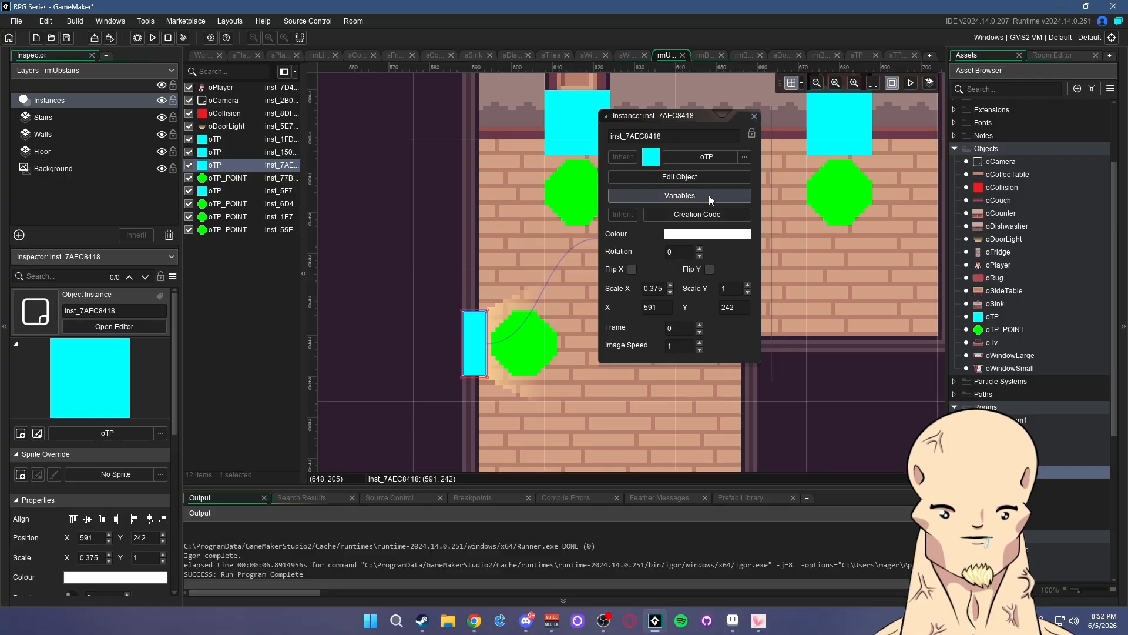
pyautogui.click(709, 195)
# - Pan the room view to reveal the left block's variables and make roomTo editable
pyautogui.moveTo(646, 367); pyautogui.dragTo(913, 330, button='middle')
pyautogui.moveTo(819, 388); pyautogui.dragTo(696, 374, button='middle')
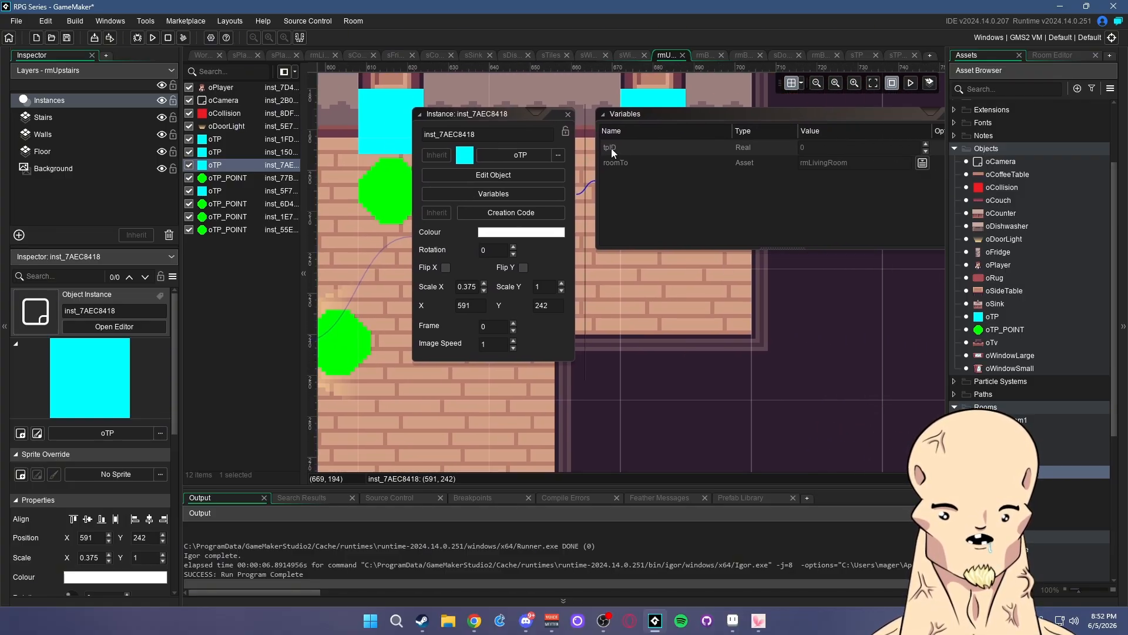
pyautogui.moveTo(632, 176); pyautogui.dragTo(665, 149, button='middle')
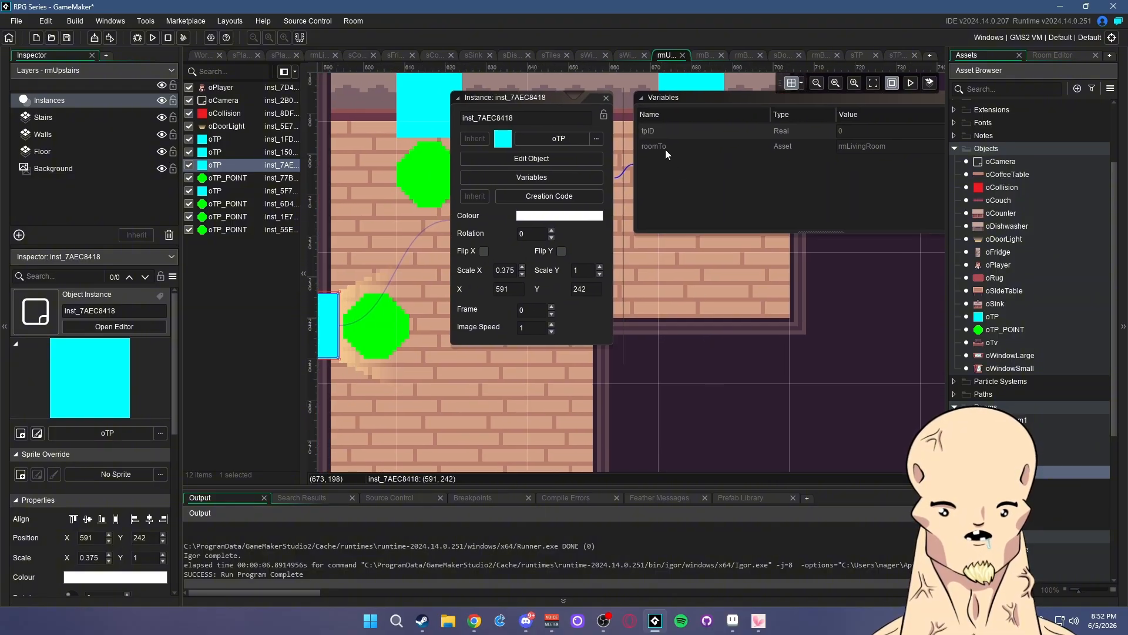
pyautogui.moveTo(673, 385); pyautogui.dragTo(725, 459, button='middle')
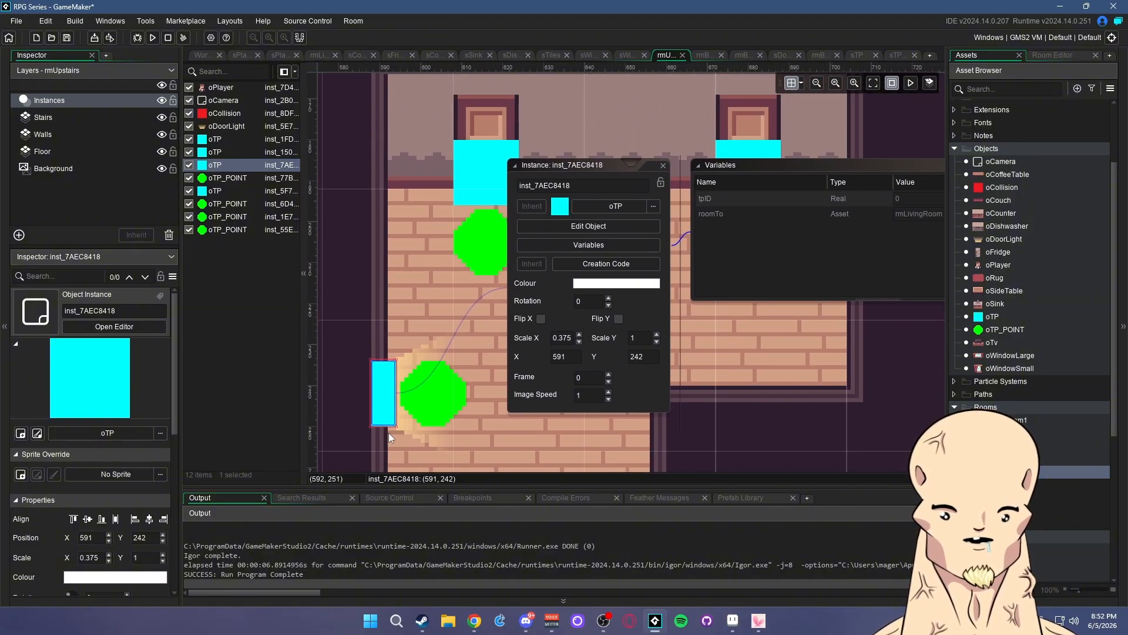
pyautogui.moveTo(869, 438); pyautogui.dragTo(721, 416, button='middle')
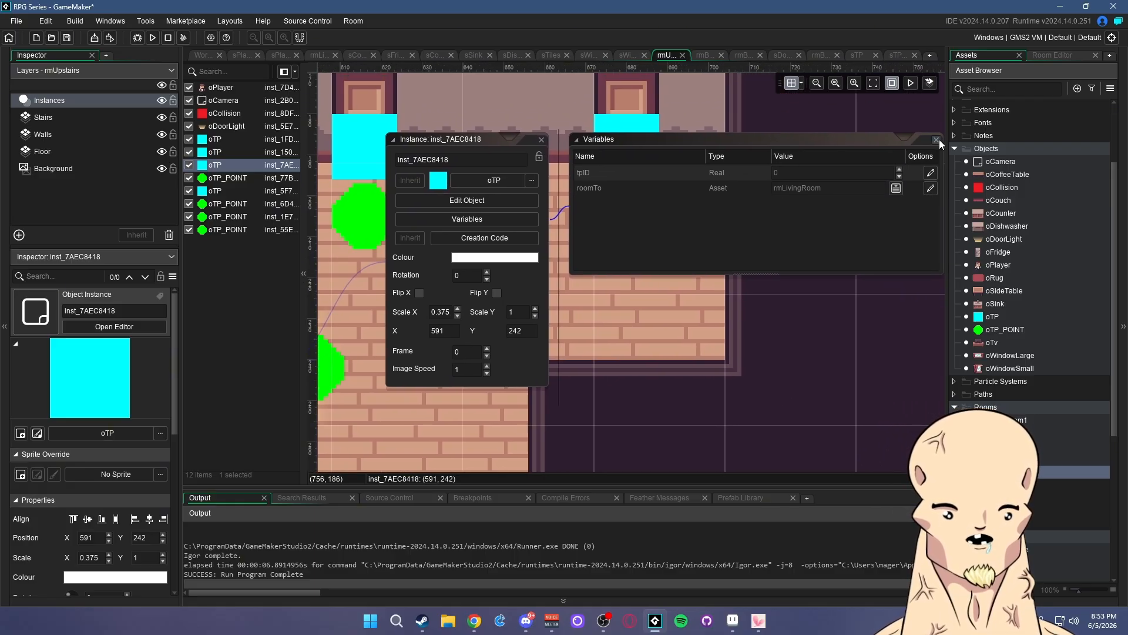
pyautogui.moveTo(775, 360); pyautogui.dragTo(627, 332, button='middle')
pyautogui.keyDown('ctrl'); pyautogui.scroll(-3, 875, 280); pyautogui.keyUp('ctrl')
pyautogui.keyDown('ctrl'); pyautogui.scroll(1, 824, 340); pyautogui.keyUp('ctrl')
pyautogui.keyDown('ctrl'); pyautogui.scroll(1, 849, 389); pyautogui.keyUp('ctrl')
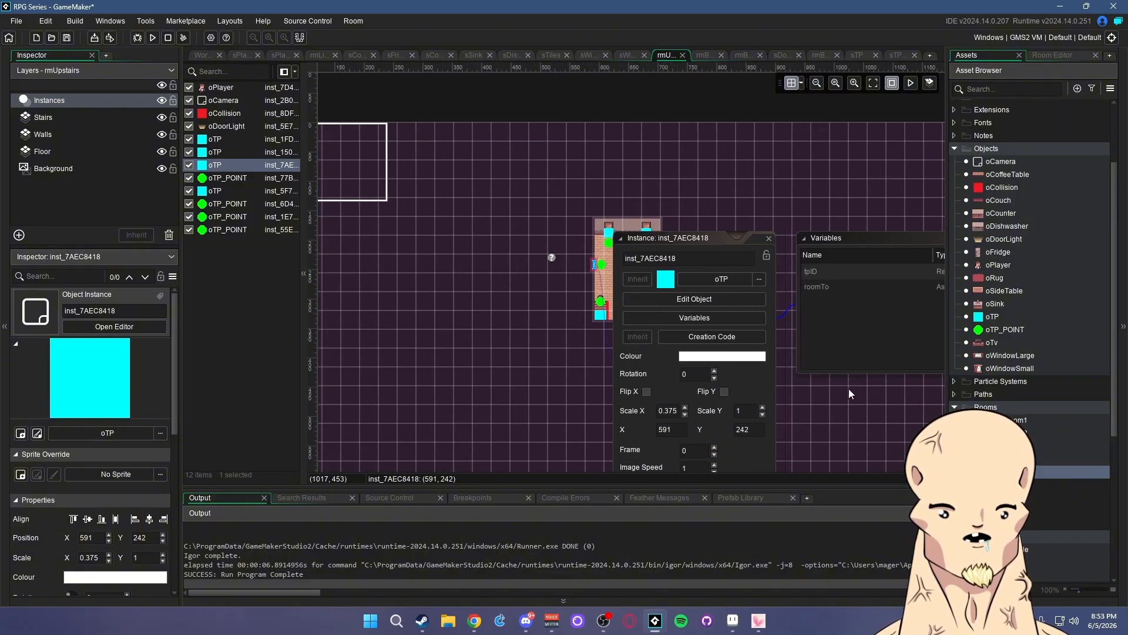
pyautogui.moveTo(852, 388); pyautogui.dragTo(693, 364, button='middle')
pyautogui.moveTo(779, 369); pyautogui.dragTo(672, 352, button='middle')
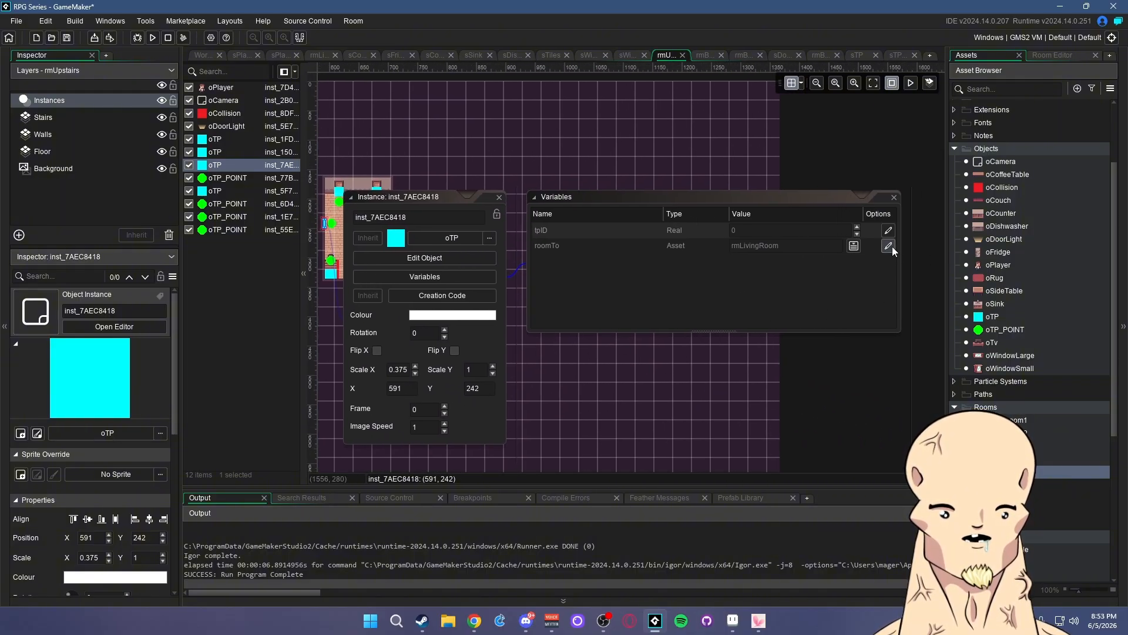
pyautogui.click(892, 246)
# - Set the left-wall teleport block's roomTo to rmBedroom3
pyautogui.press('BackSpace')
pyautogui.press('BackSpace')
pyautogui.press('BackSpace')
pyautogui.press('BackSpace')
pyautogui.press('BackSpace')
pyautogui.press('BackSpace')
pyautogui.press('BackSpace')
pyautogui.press('BackSpace')
pyautogui.press('BackSpace')
pyautogui.press('BackSpace')
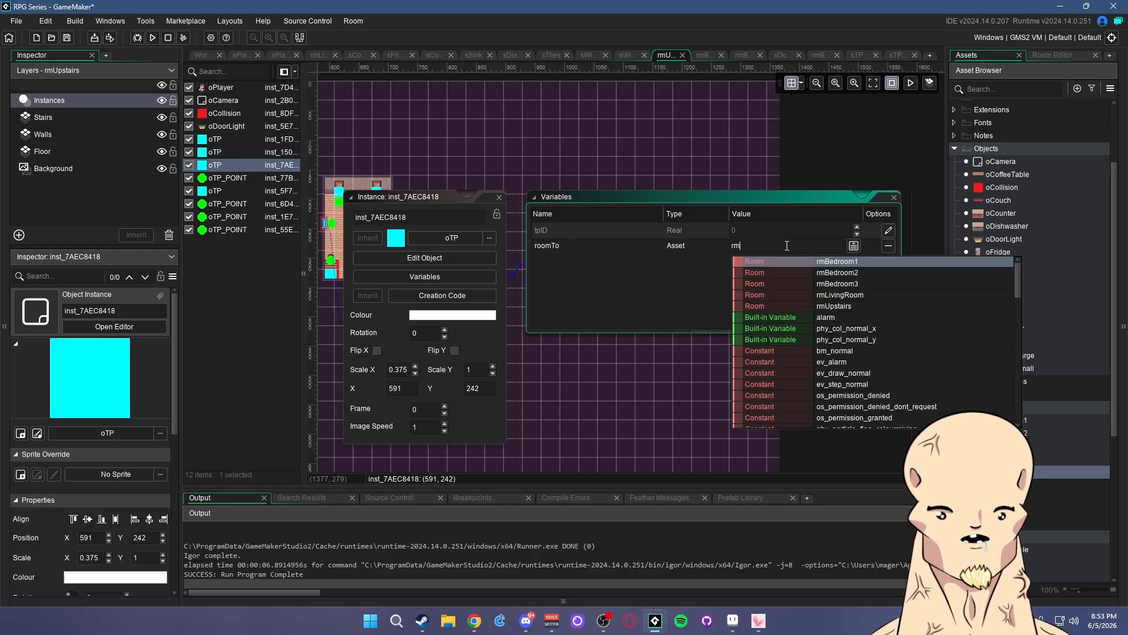
pyautogui.press('Down')
pyautogui.press('Down')
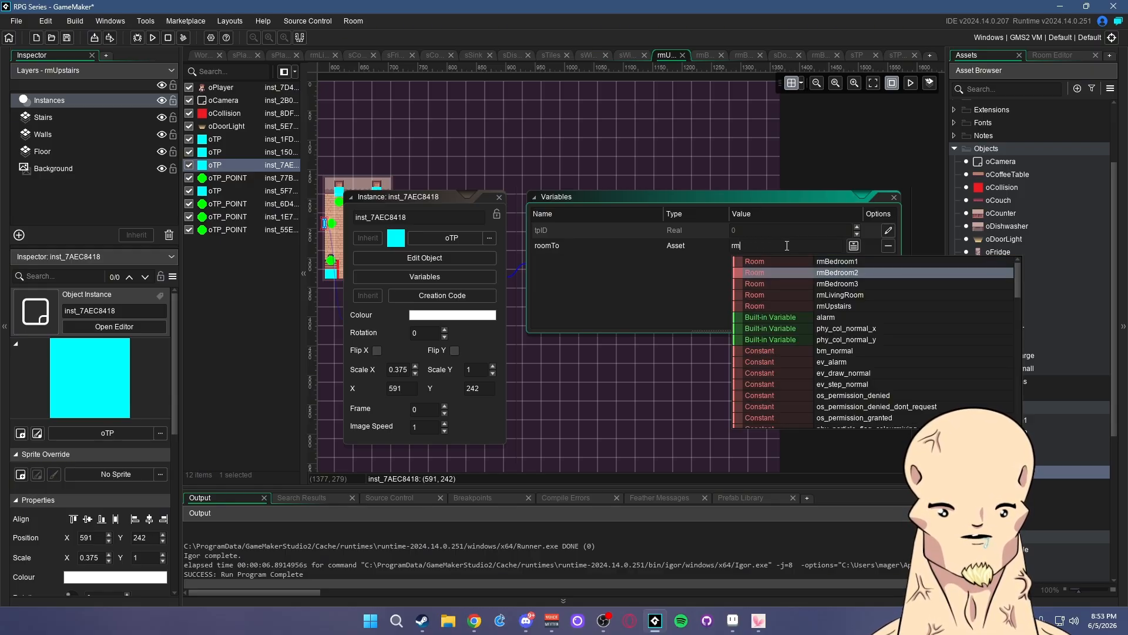
pyautogui.press('Tab')
pyautogui.write('Bedroom3')
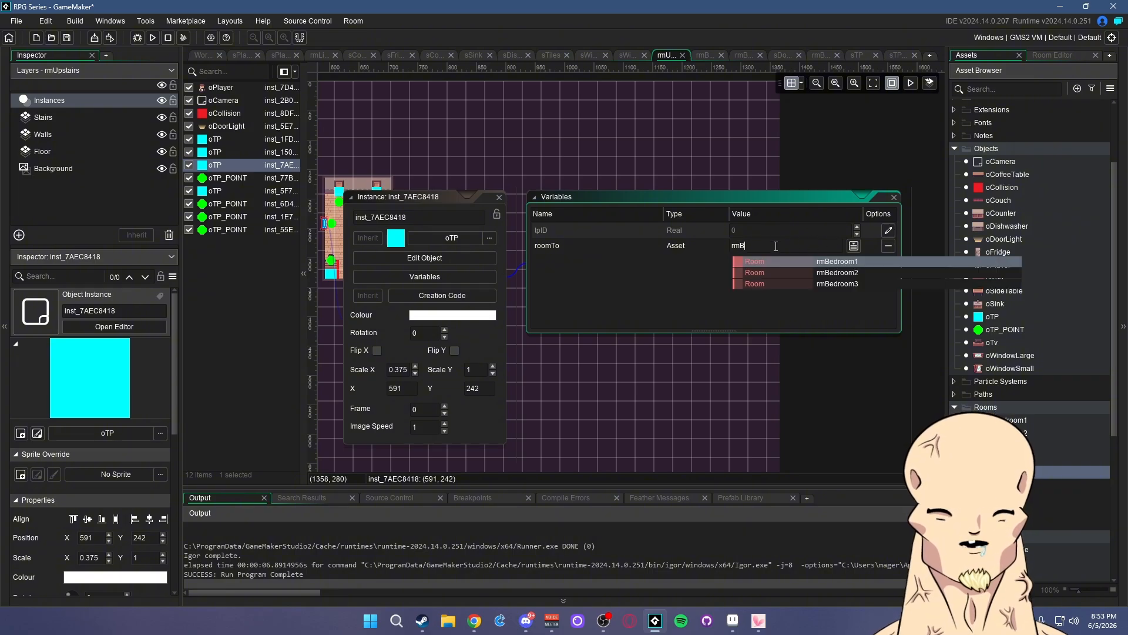
pyautogui.click(810, 283)
pyautogui.click(893, 197)
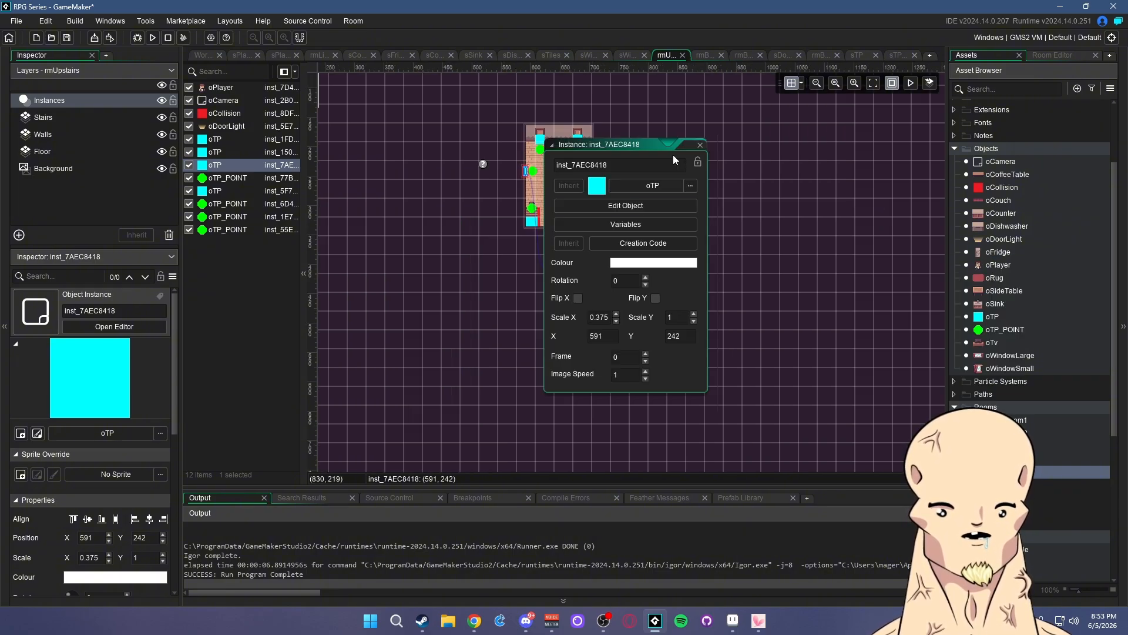
pyautogui.click(700, 146)
pyautogui.scroll(5, 547, 157)
# - Set the top-left teleport block's roomTo to rmBedroom1
pyautogui.doubleClick(546, 150)
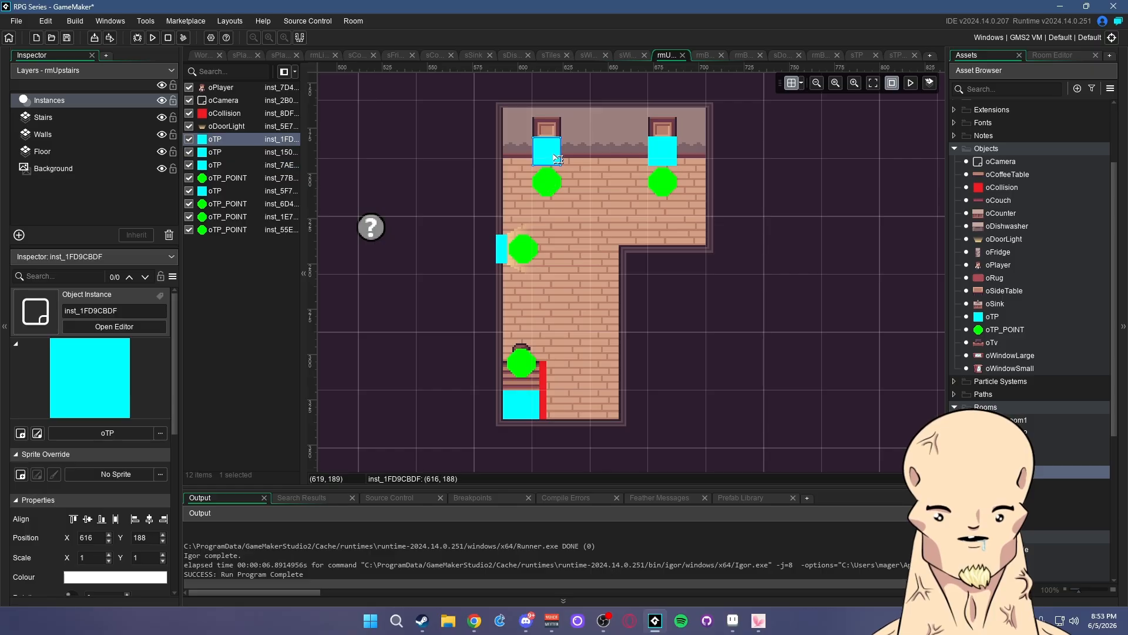
pyautogui.click(689, 136)
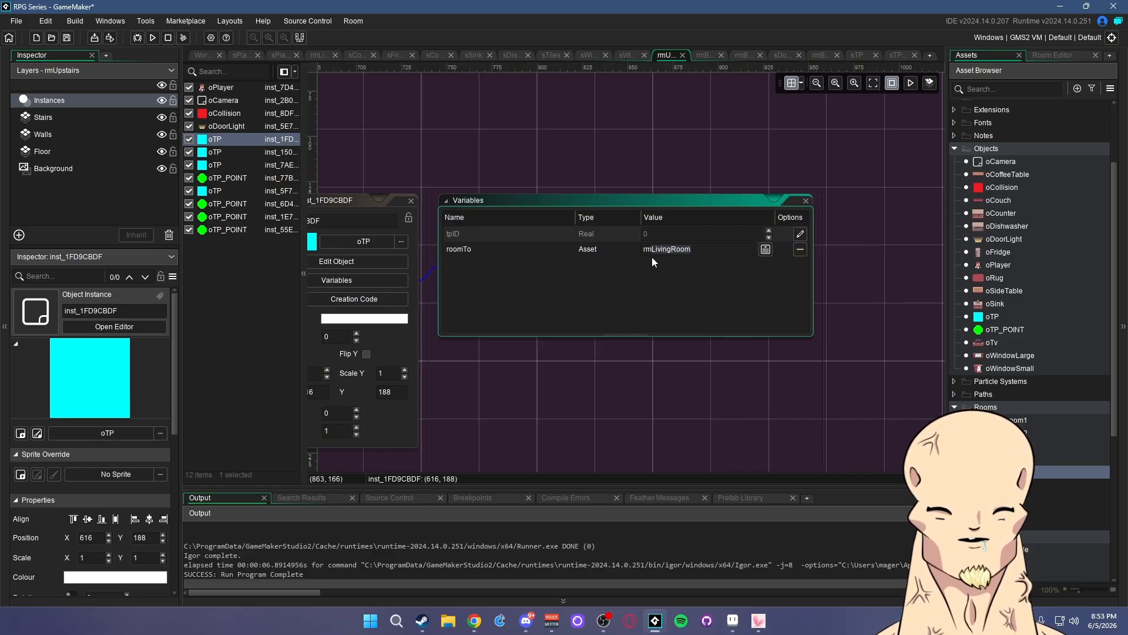
pyautogui.write('Bedroom1')
pyautogui.click(761, 268)
pyautogui.click(806, 200)
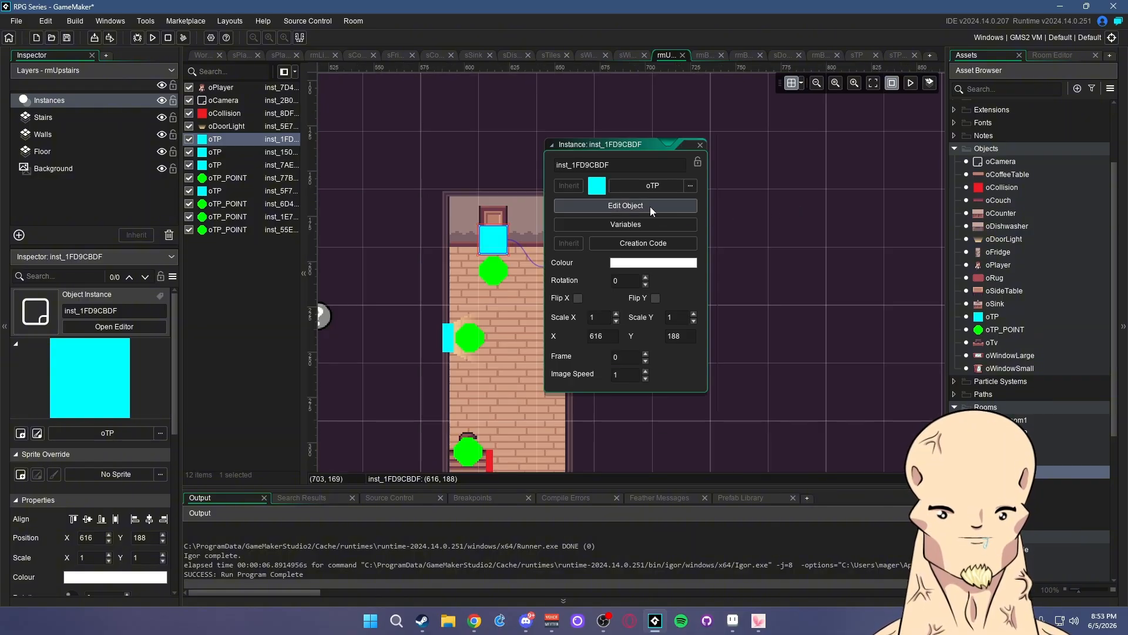
pyautogui.click(699, 145)
# - Set the top-right teleport block's roomTo to rmBedroom2
pyautogui.doubleClick(609, 239)
pyautogui.click(741, 224)
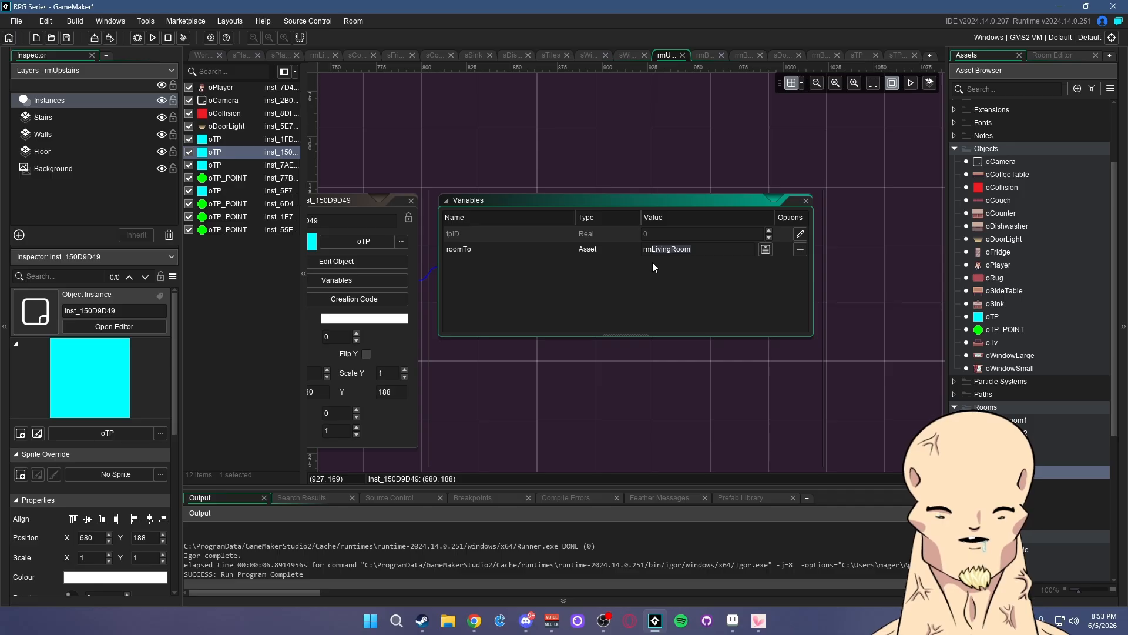
pyautogui.write('Bedroom2')
pyautogui.click(763, 277)
pyautogui.click(851, 245)
pyautogui.click(806, 201)
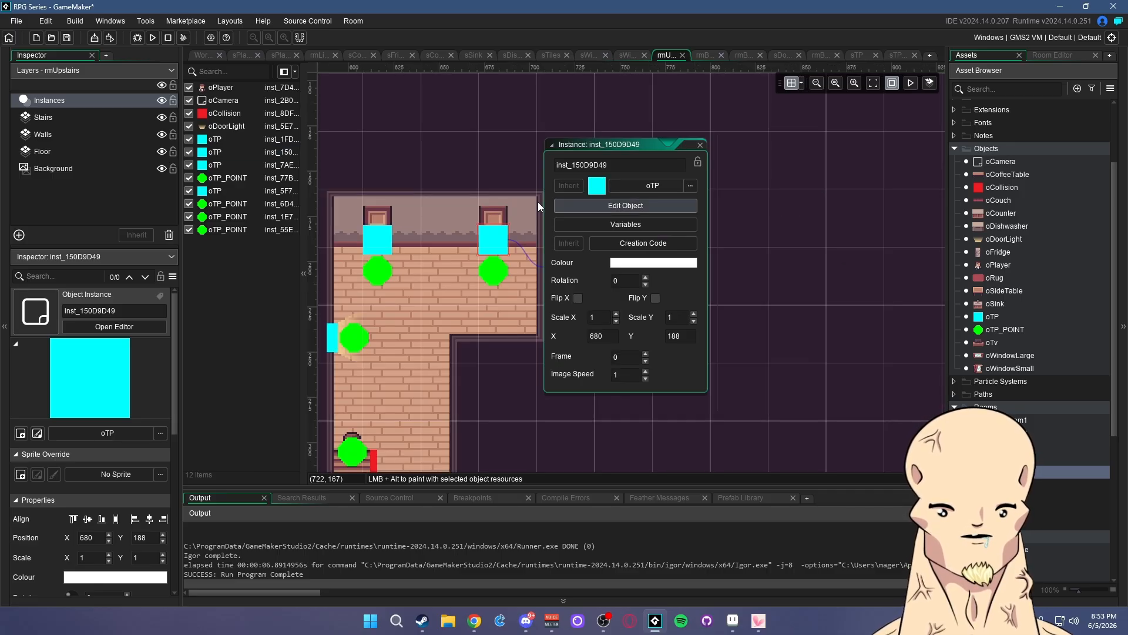
pyautogui.click(699, 145)
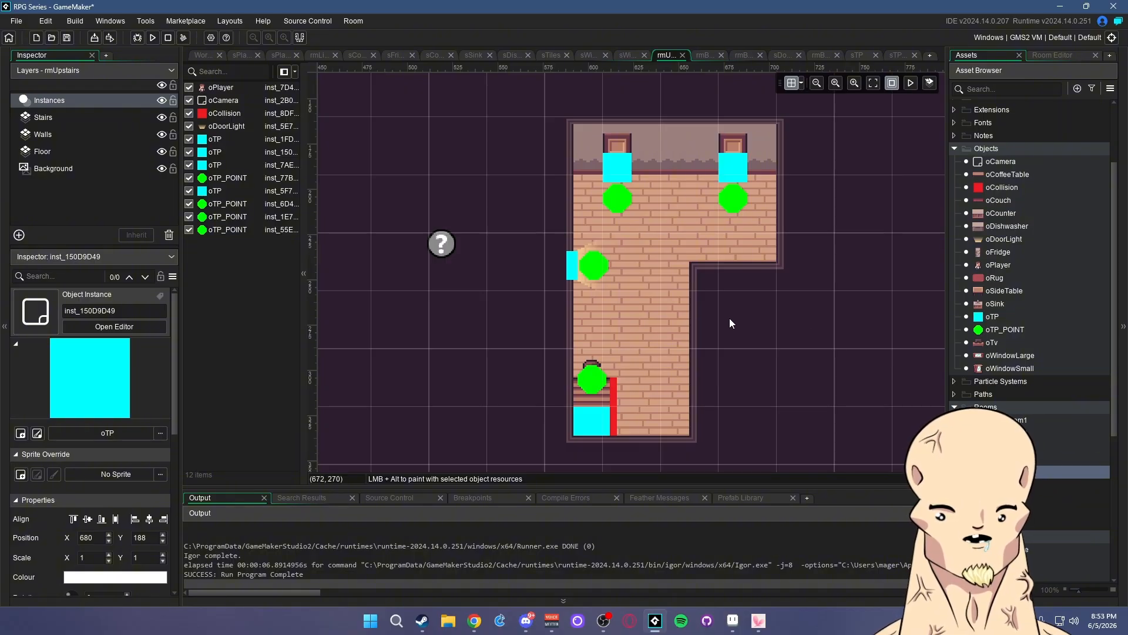
# - Recentre the rmUpstairs layout and check the green teleport point instances
pyautogui.moveTo(765, 339); pyautogui.dragTo(738, 322, button='middle')
pyautogui.click(575, 361)
pyautogui.click(573, 248)
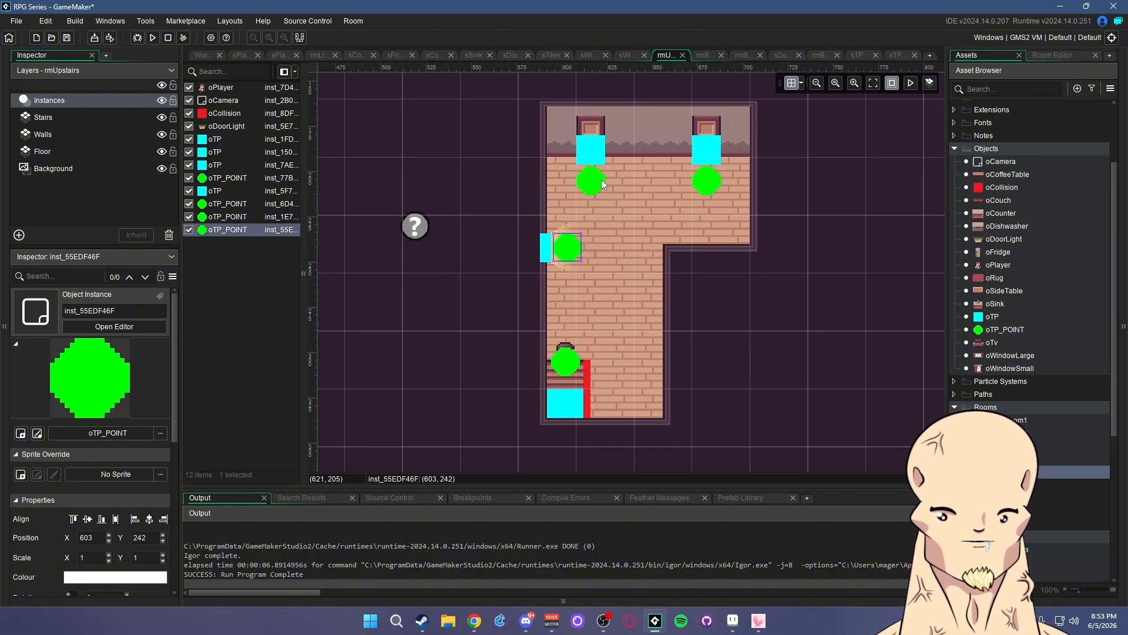
pyautogui.click(597, 183)
pyautogui.click(711, 181)
pyautogui.click(826, 276)
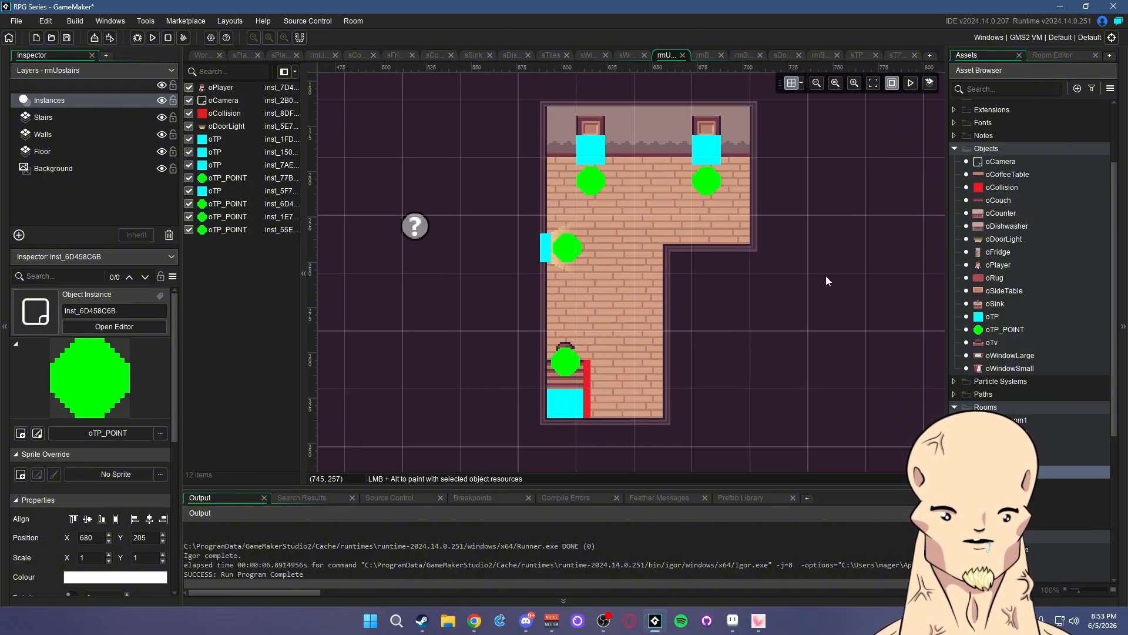
# - Inspect the tpID variables of the left and top-left teleport points
pyautogui.doubleClick(567, 255)
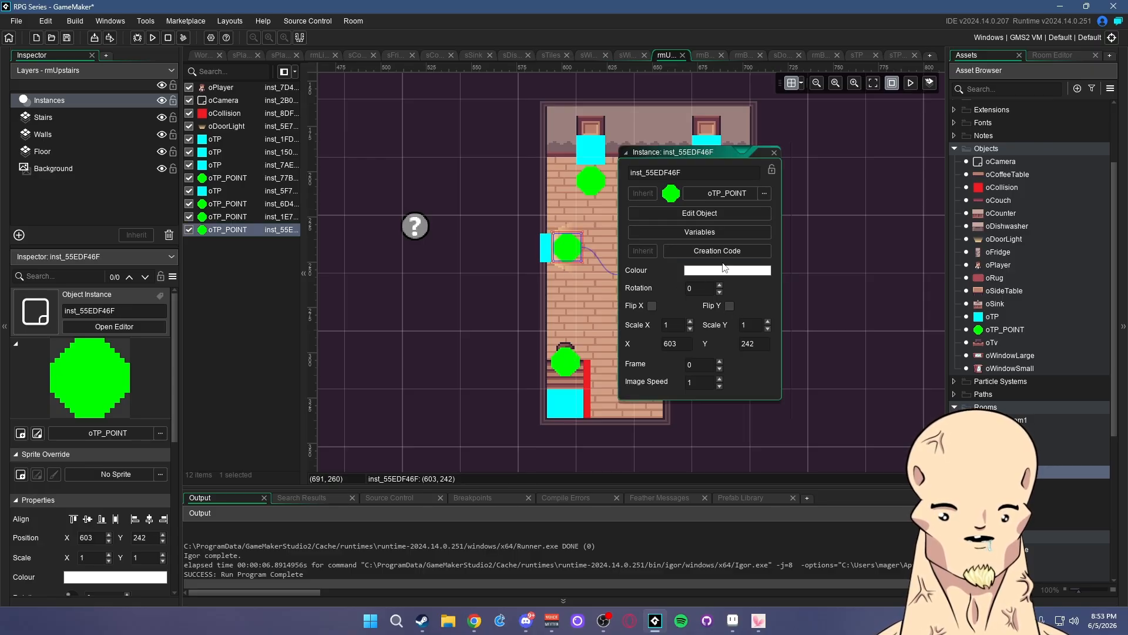
pyautogui.click(725, 233)
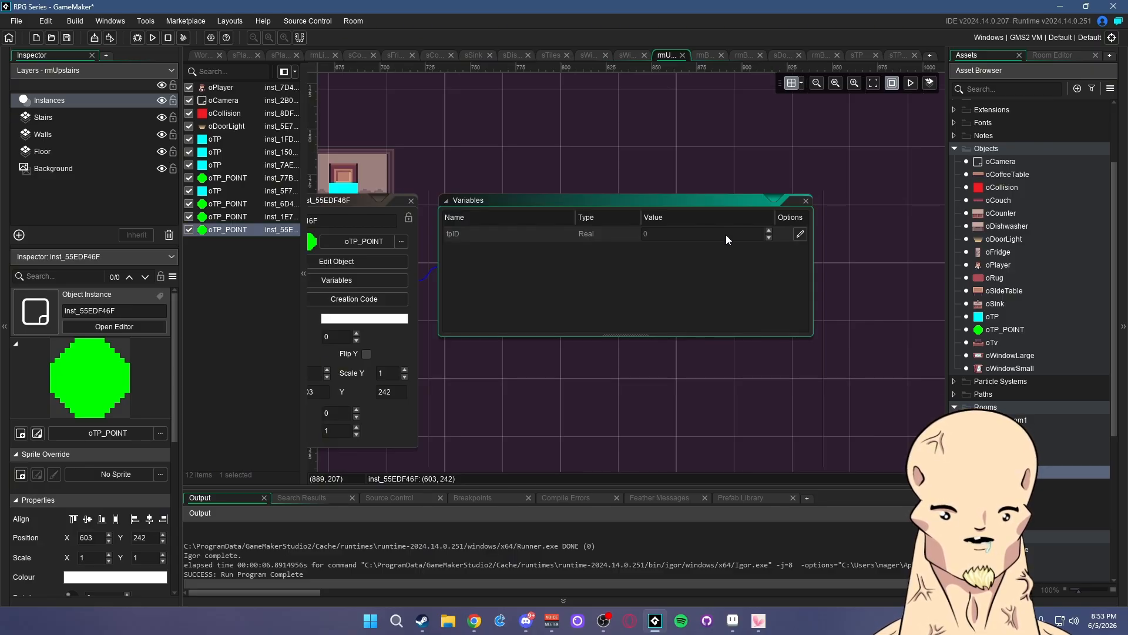
pyautogui.click(807, 202)
pyautogui.click(728, 154)
pyautogui.click(605, 224)
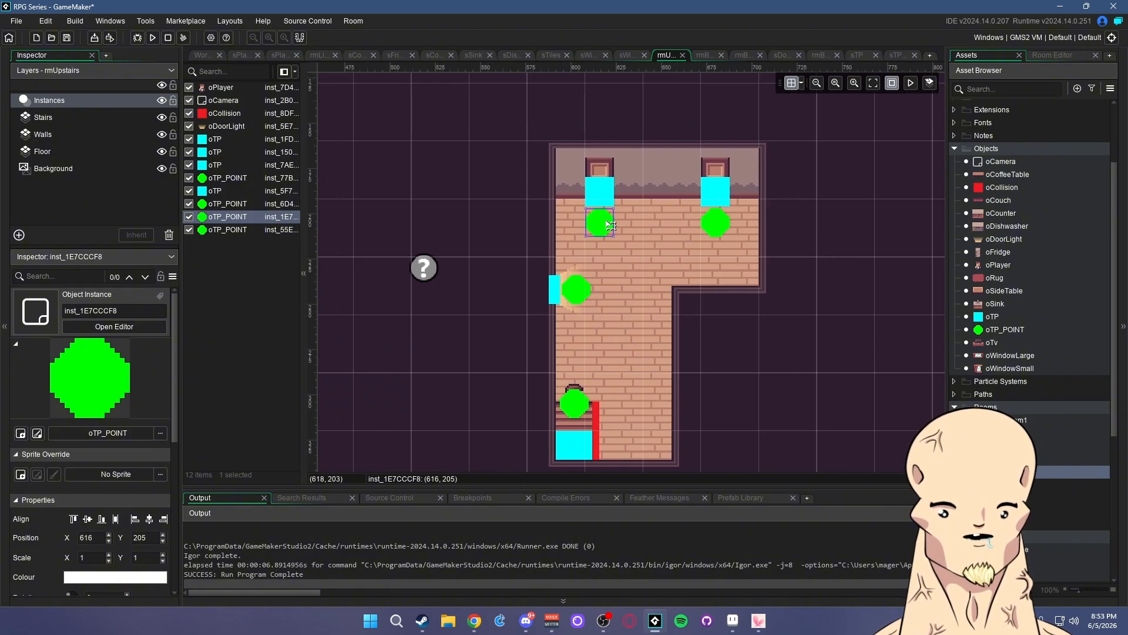
pyautogui.doubleClick(610, 225)
pyautogui.click(775, 210)
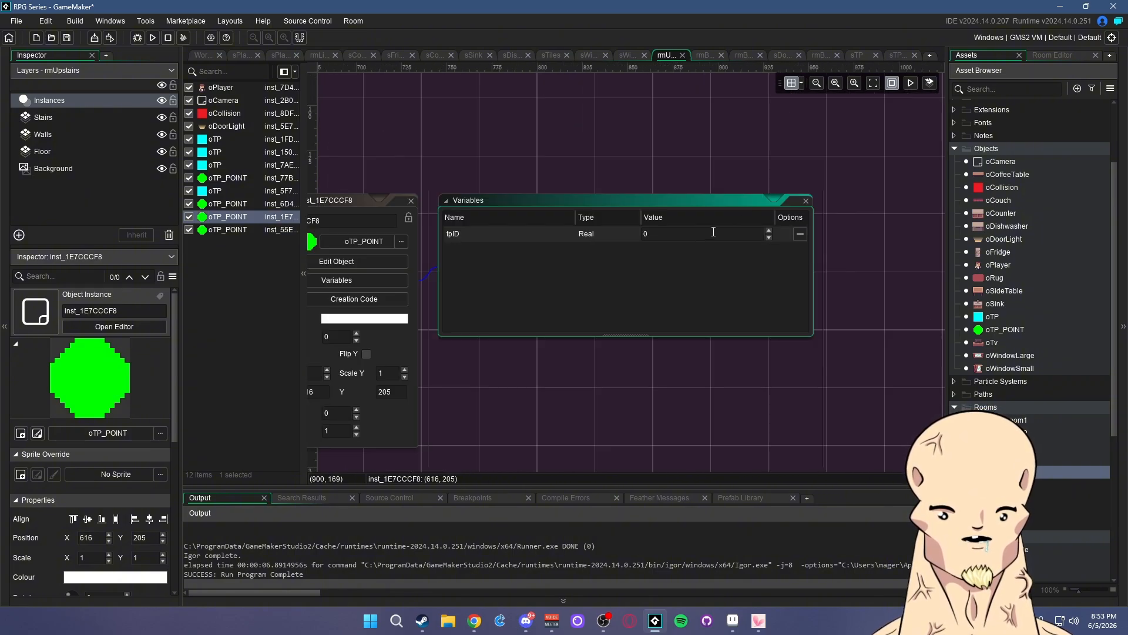
pyautogui.click(806, 202)
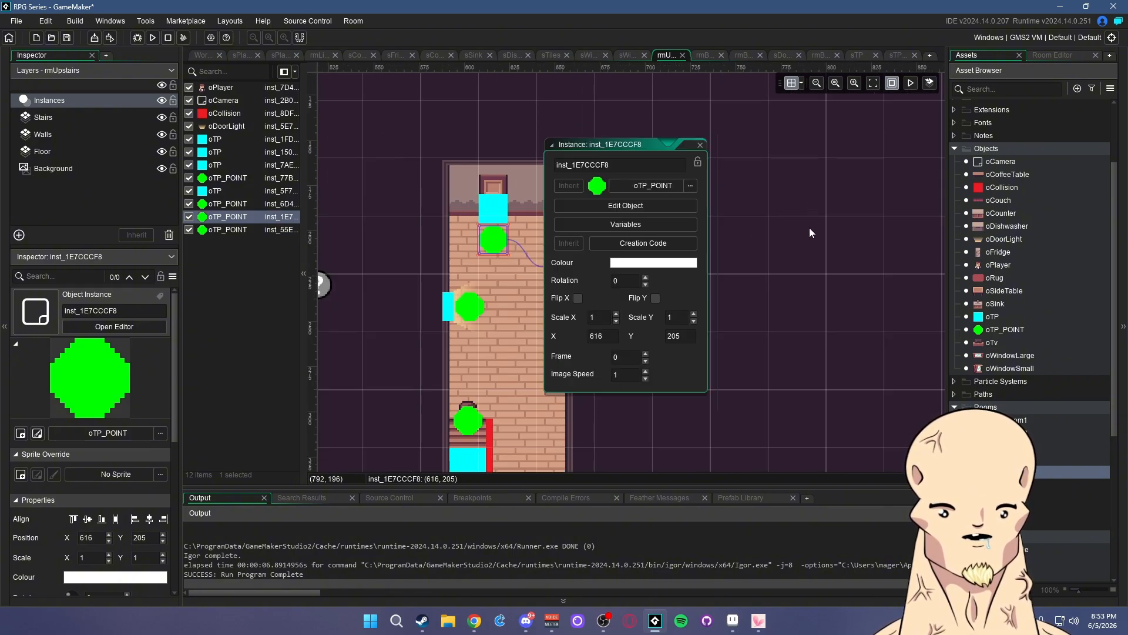
pyautogui.click(696, 145)
# - Give the top-right teleport point tpID 2, then revisit the left point's tpID
pyautogui.doubleClick(610, 241)
pyautogui.click(780, 246)
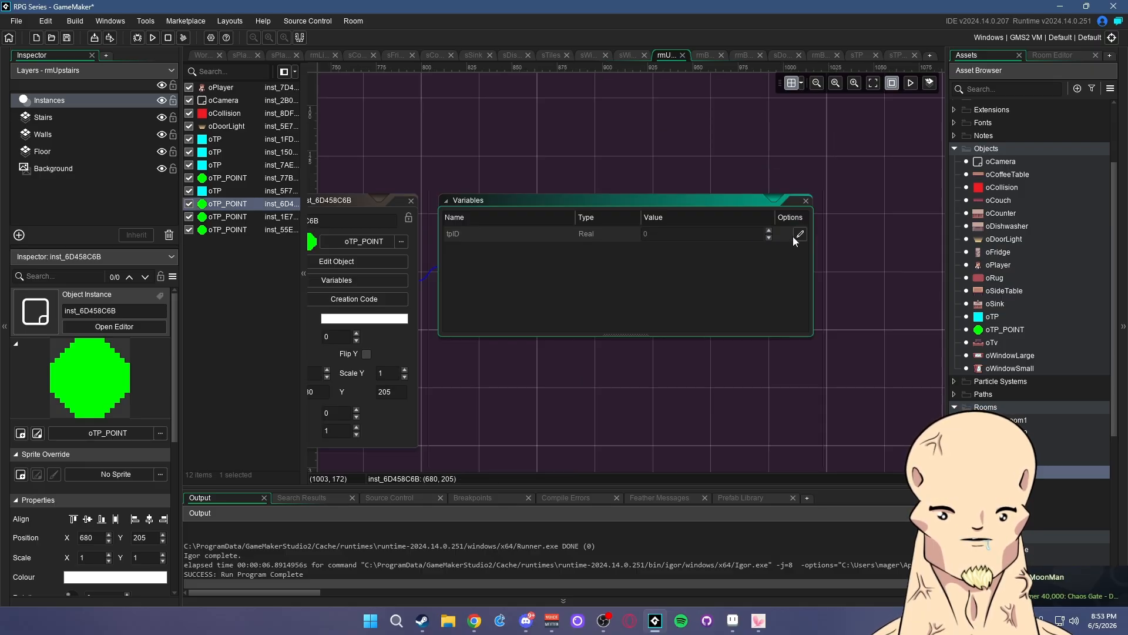
pyautogui.click(805, 201)
pyautogui.click(748, 147)
pyautogui.doubleClick(564, 275)
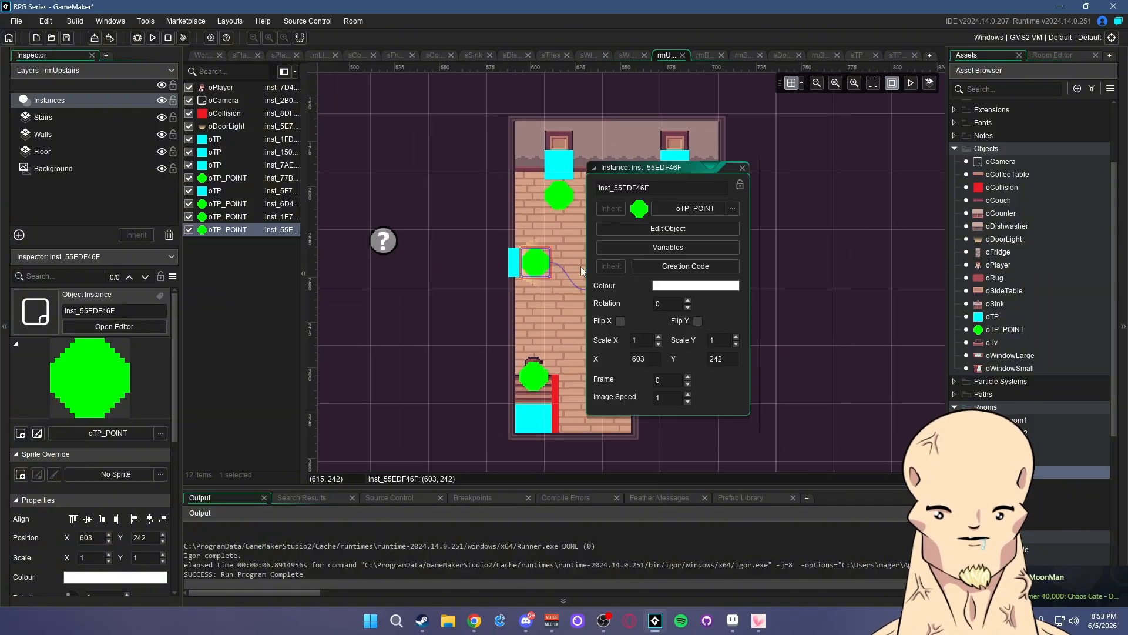
pyautogui.click(669, 274)
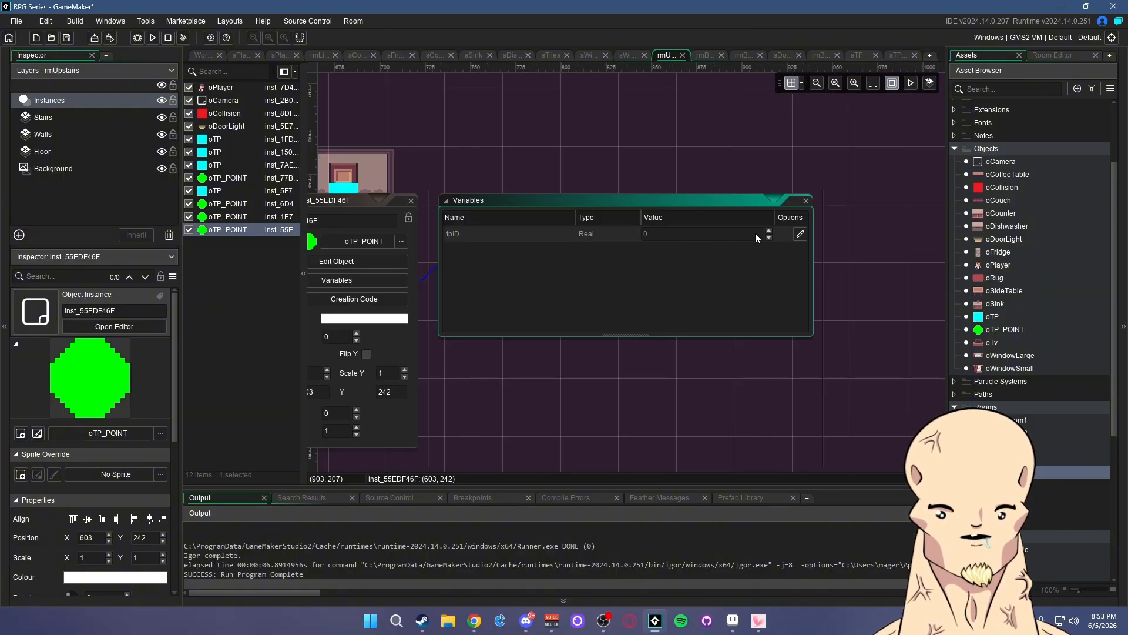
pyautogui.click(677, 234)
pyautogui.click(805, 201)
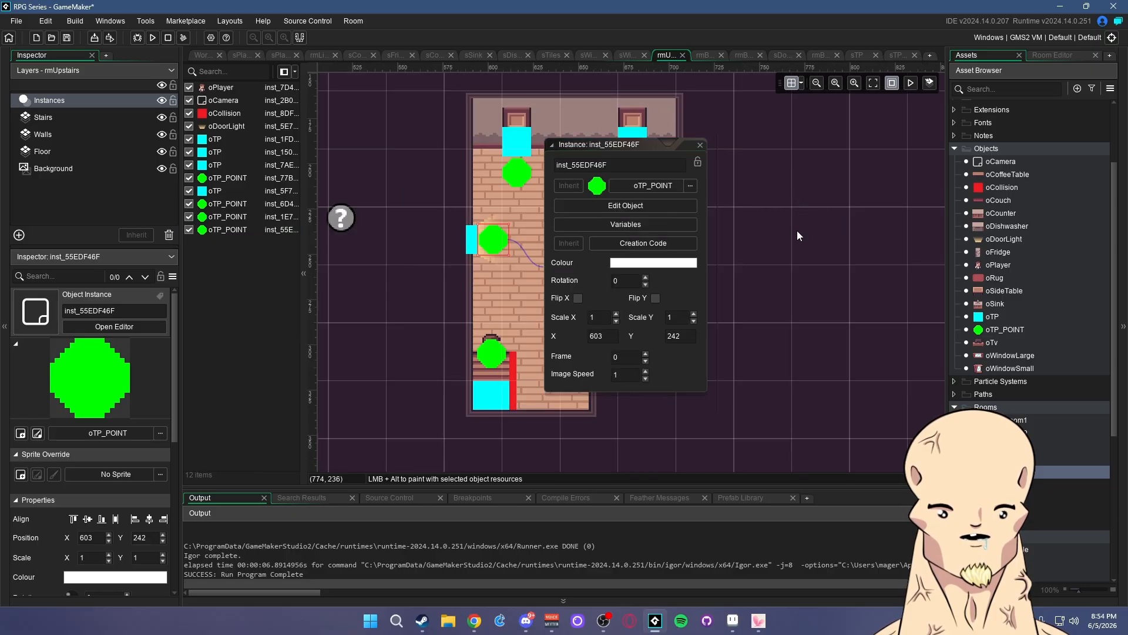
pyautogui.click(729, 150)
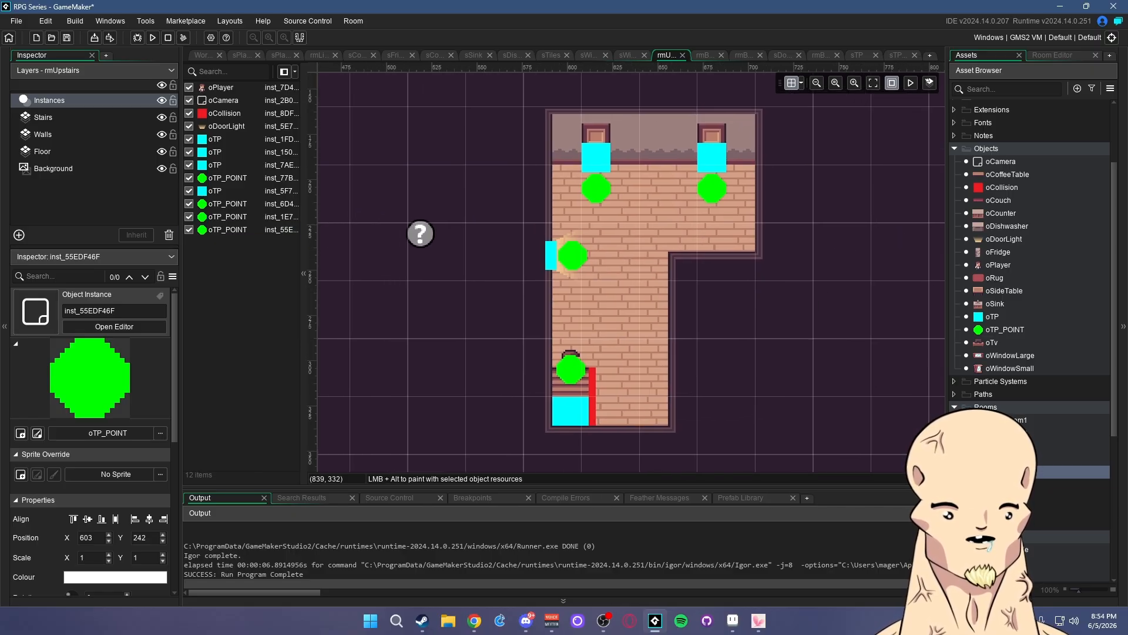
# - Open rmBedroom1 and show its teleport block's variables
pyautogui.doubleClick(999, 420)
pyautogui.doubleClick(713, 333)
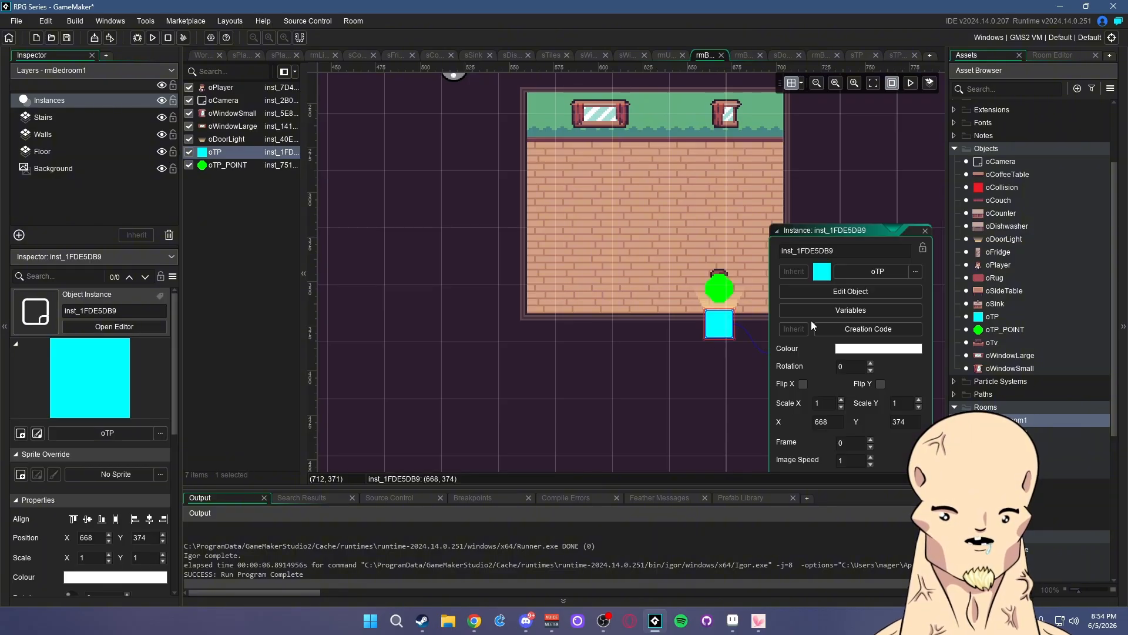
pyautogui.click(811, 318)
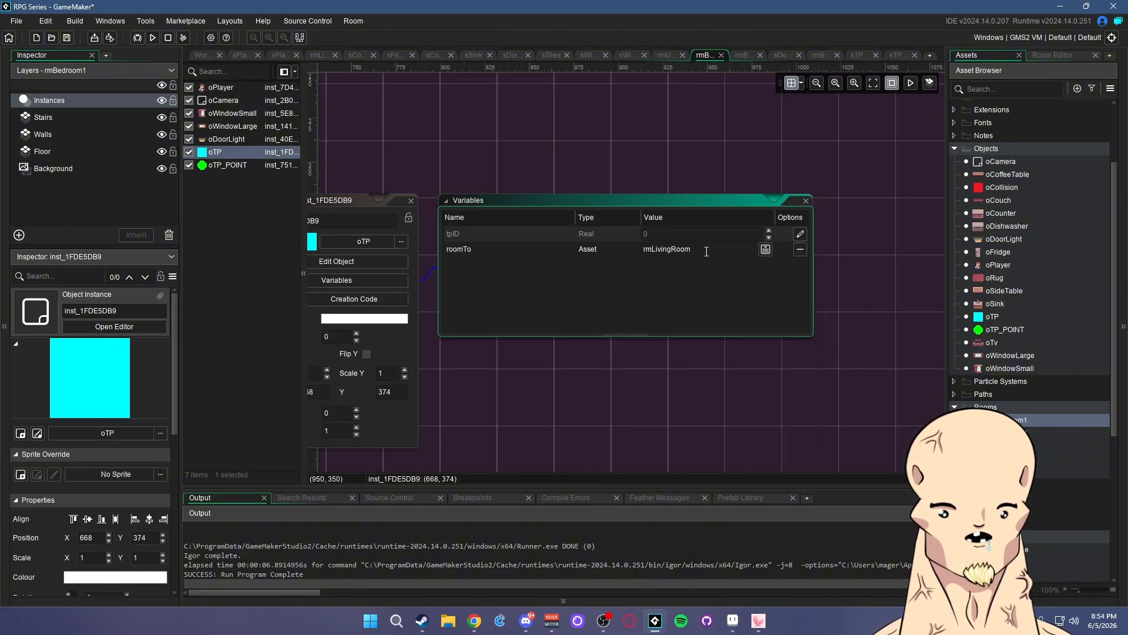
# - Set the rmBedroom1 teleport block's roomTo to rmUpstairs and tpID to 1
pyautogui.doubleClick(649, 251)
pyautogui.write('rmUp')
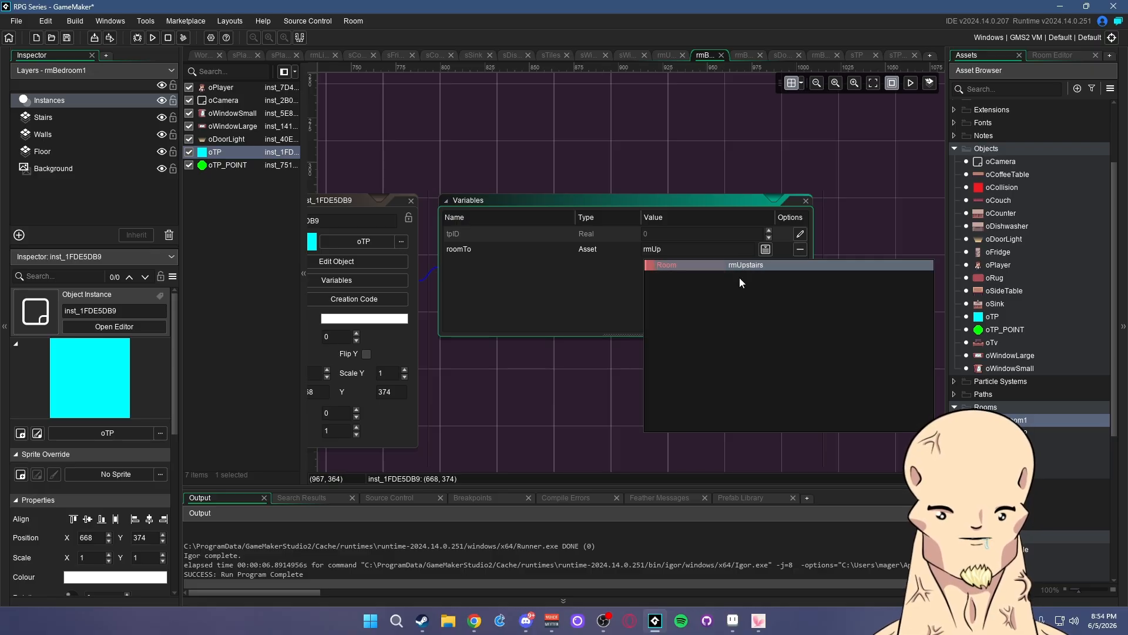
pyautogui.click(726, 265)
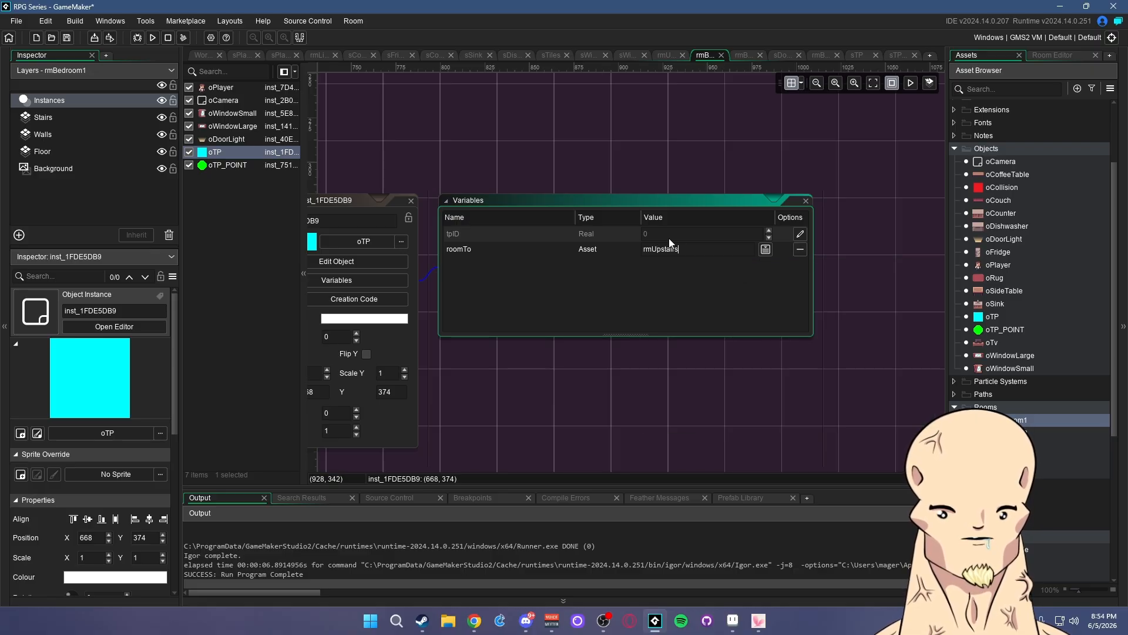
pyautogui.click(800, 234)
pyautogui.write('1')
pyautogui.click(865, 272)
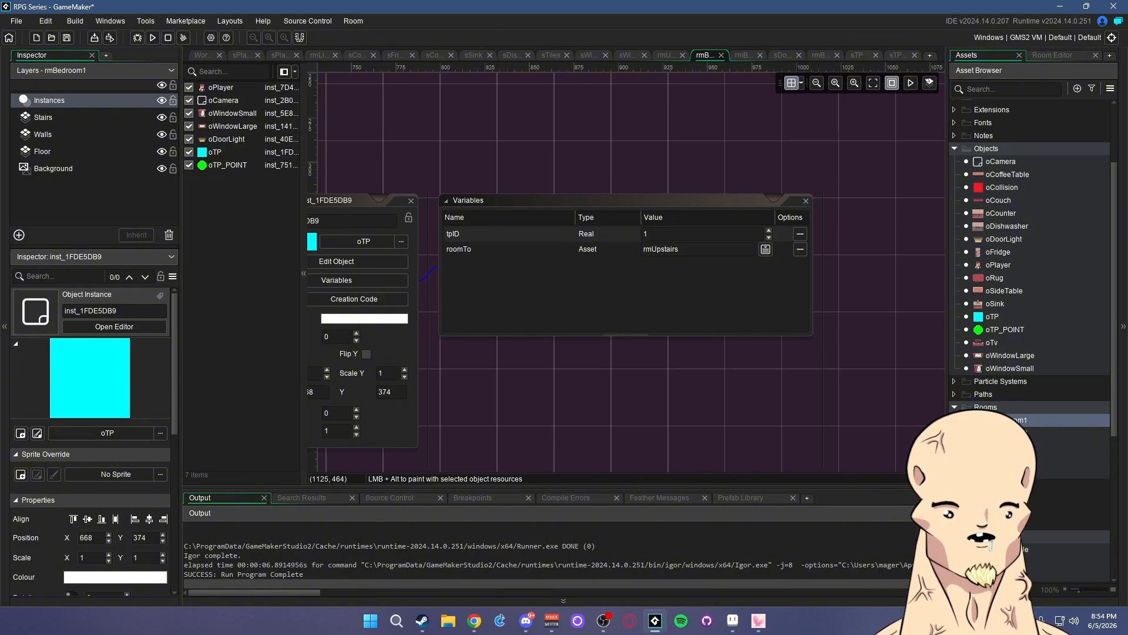
# - Verify the top-left teleport point in rmUpstairs has tpID 1
pyautogui.click(1010, 471)
pyautogui.doubleClick(1011, 472)
pyautogui.doubleClick(605, 192)
pyautogui.click(703, 175)
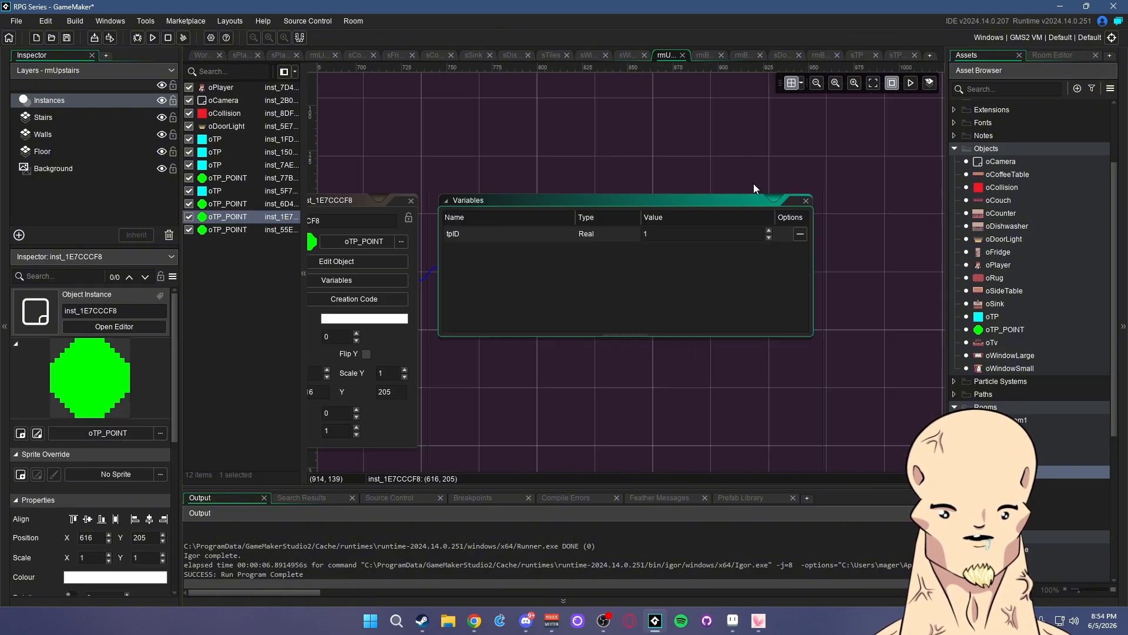
pyautogui.click(806, 200)
pyautogui.click(696, 144)
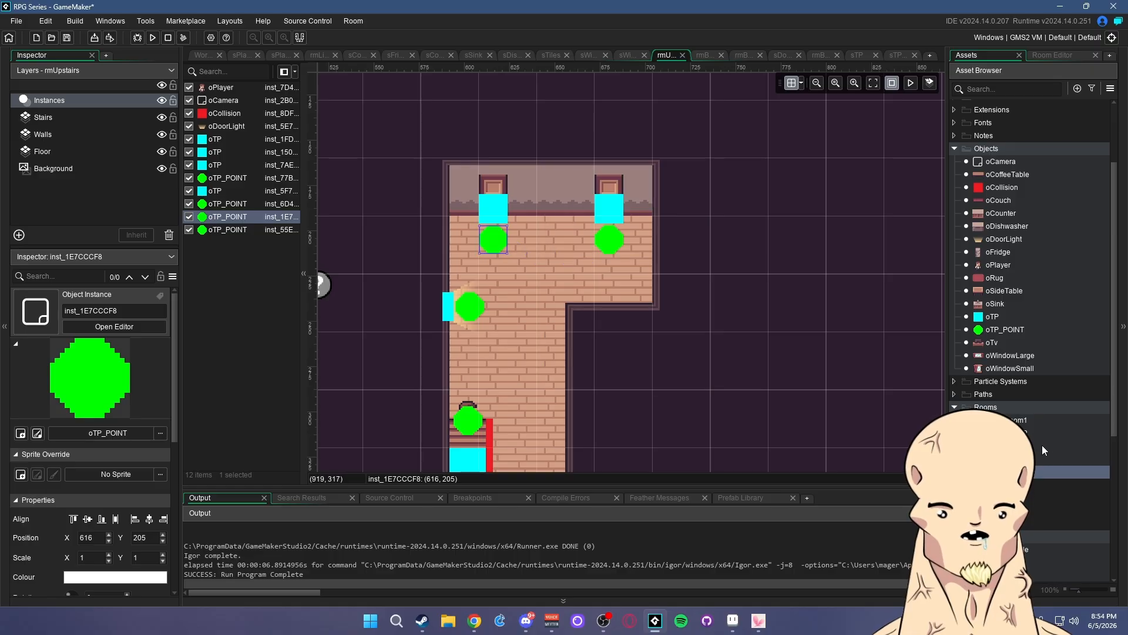
# - Back in rmBedroom1, close the block's windows and check the bedroom teleport point's variables
pyautogui.doubleClick(1021, 421)
pyautogui.click(805, 198)
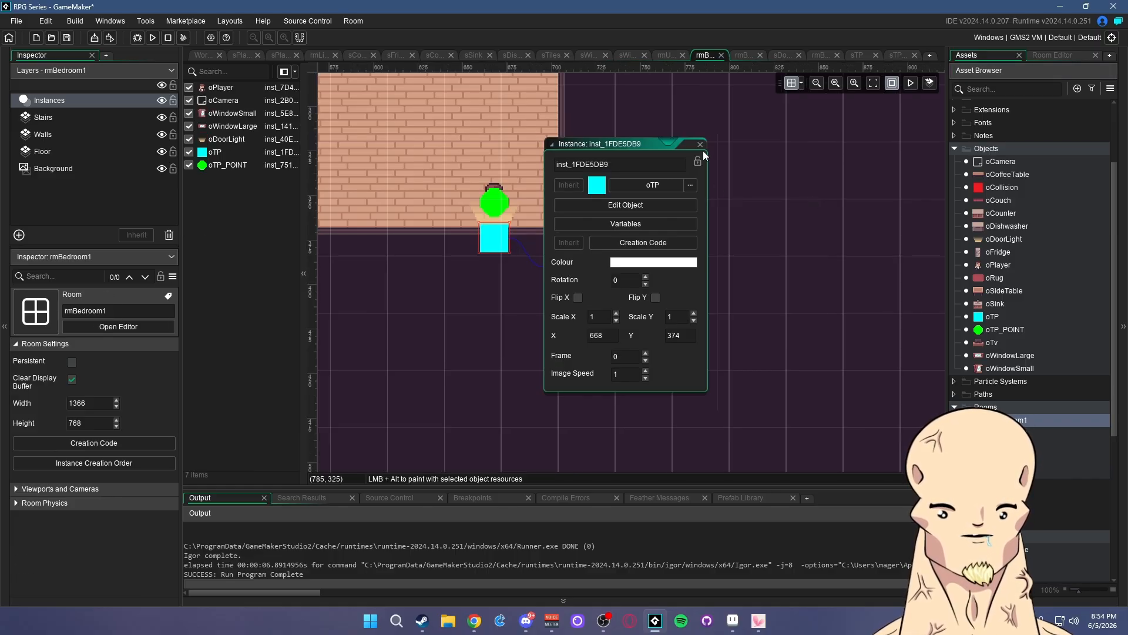
pyautogui.click(700, 150)
pyautogui.moveTo(649, 268); pyautogui.dragTo(723, 271, button='middle')
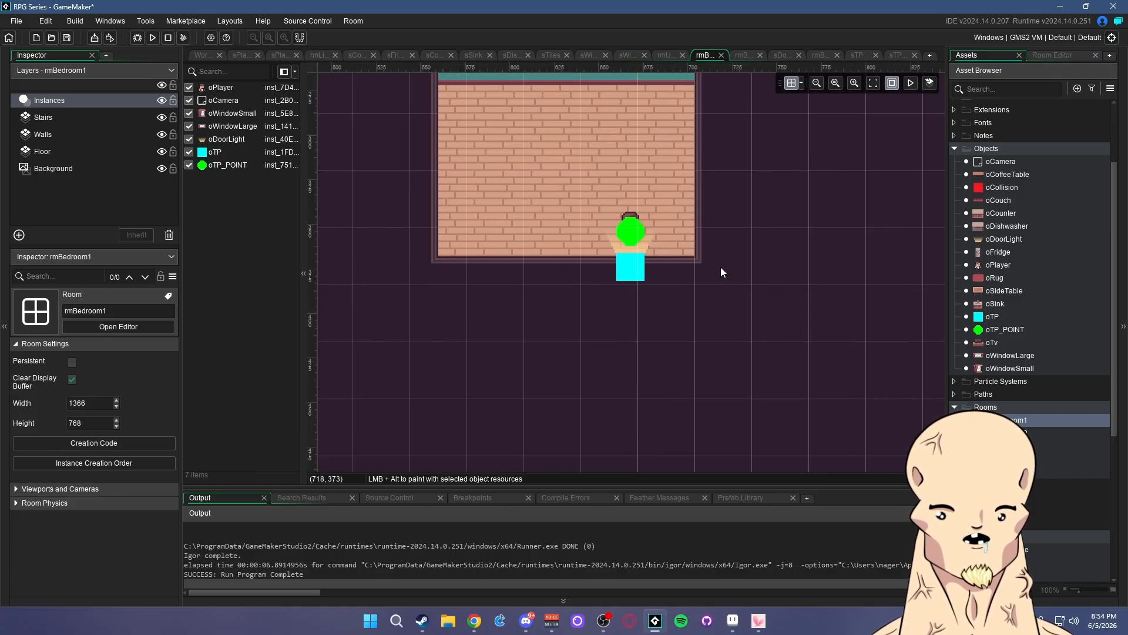
pyautogui.doubleClick(632, 234)
pyautogui.click(771, 220)
pyautogui.click(805, 200)
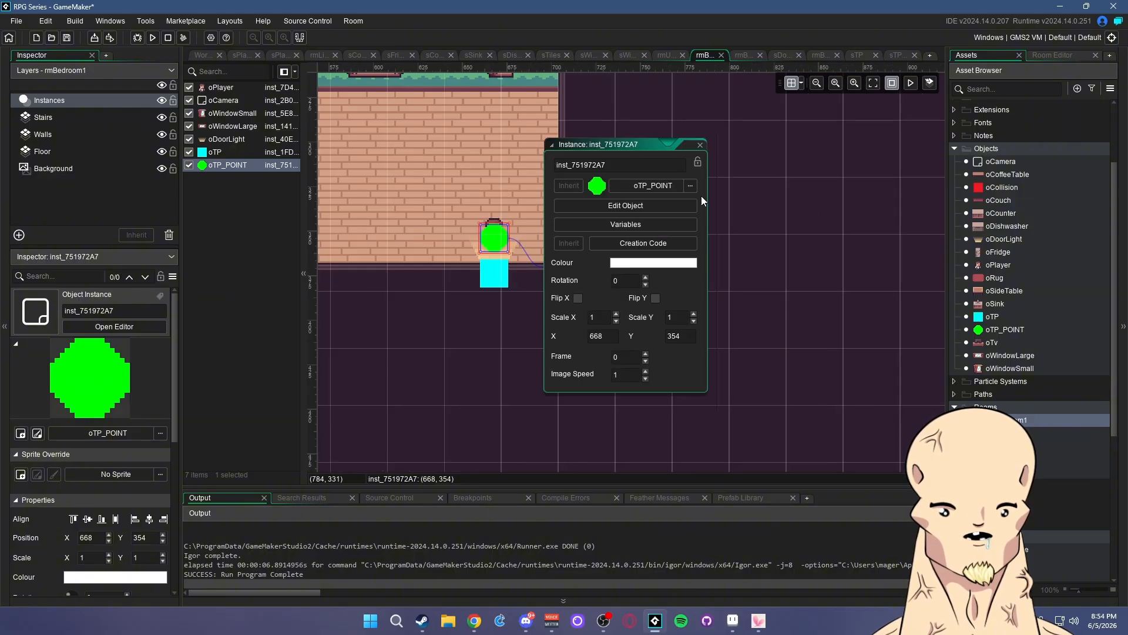
pyautogui.click(696, 150)
pyautogui.moveTo(640, 262); pyautogui.dragTo(716, 291, button='middle')
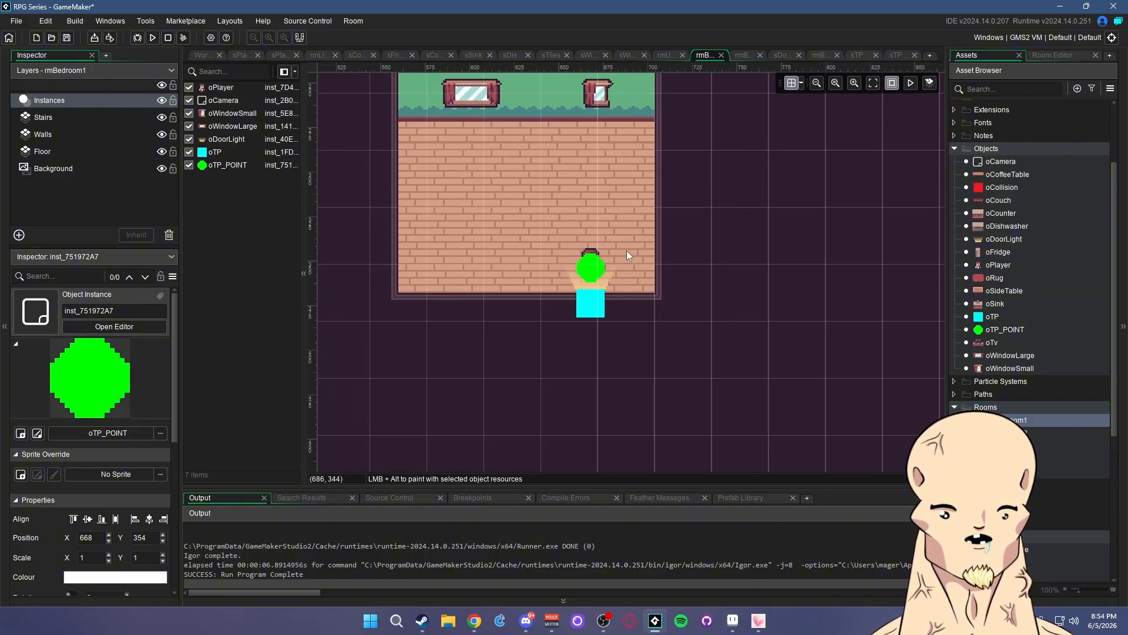
pyautogui.moveTo(626, 251); pyautogui.dragTo(663, 276, button='middle')
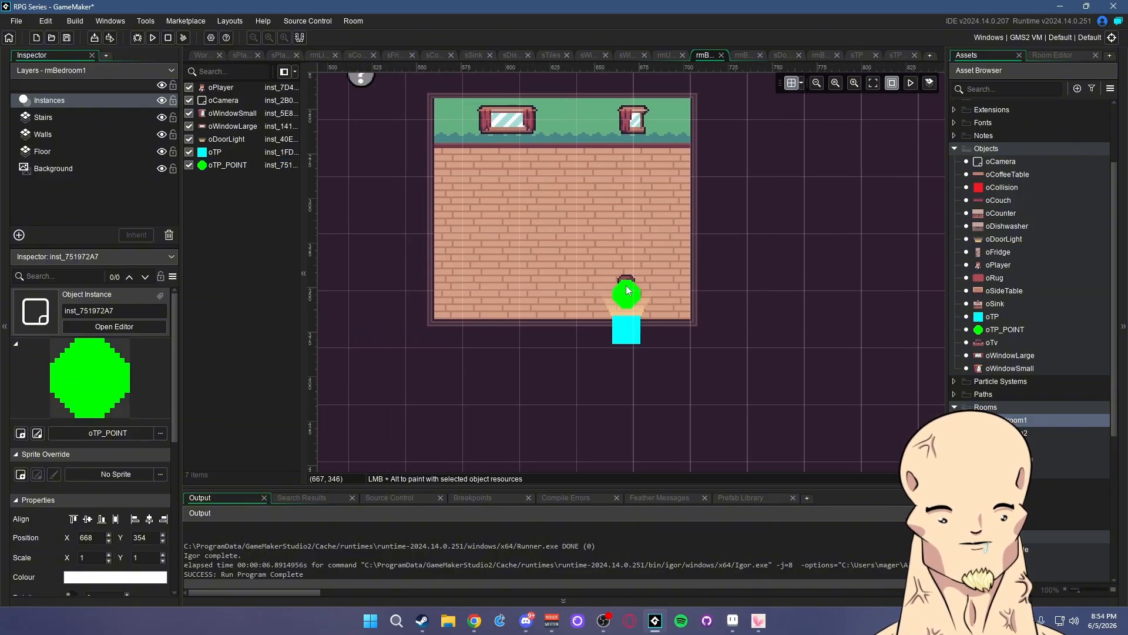
# - Point the rmBedroom2 teleport block's roomTo at rmUpstairs
pyautogui.doubleClick(1022, 433)
pyautogui.doubleClick(597, 381)
pyautogui.click(766, 221)
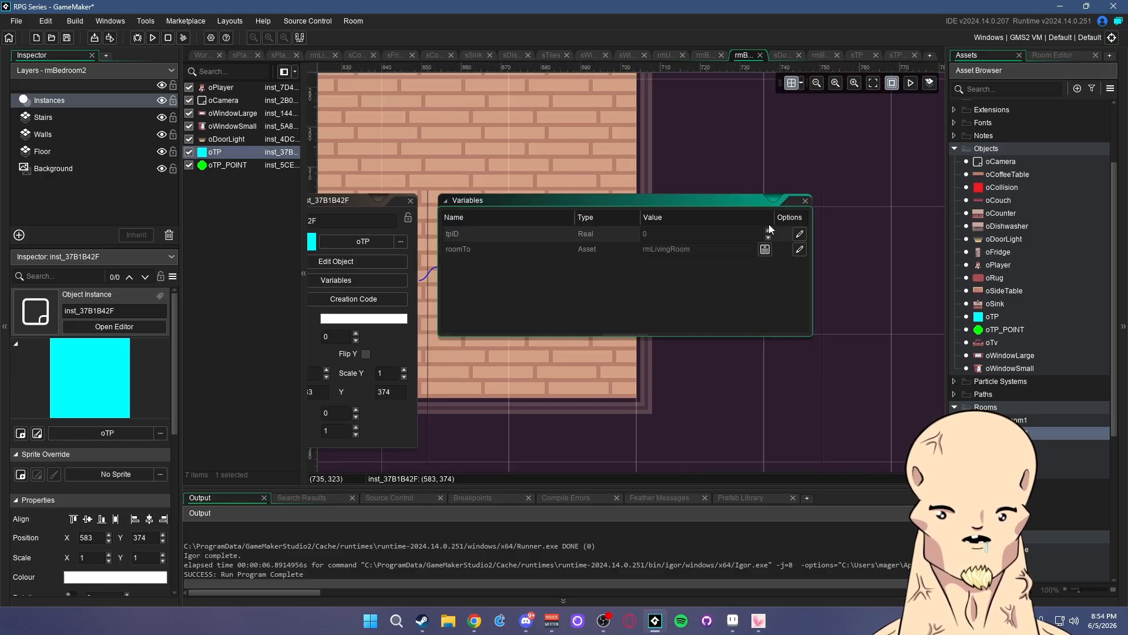
pyautogui.click(799, 249)
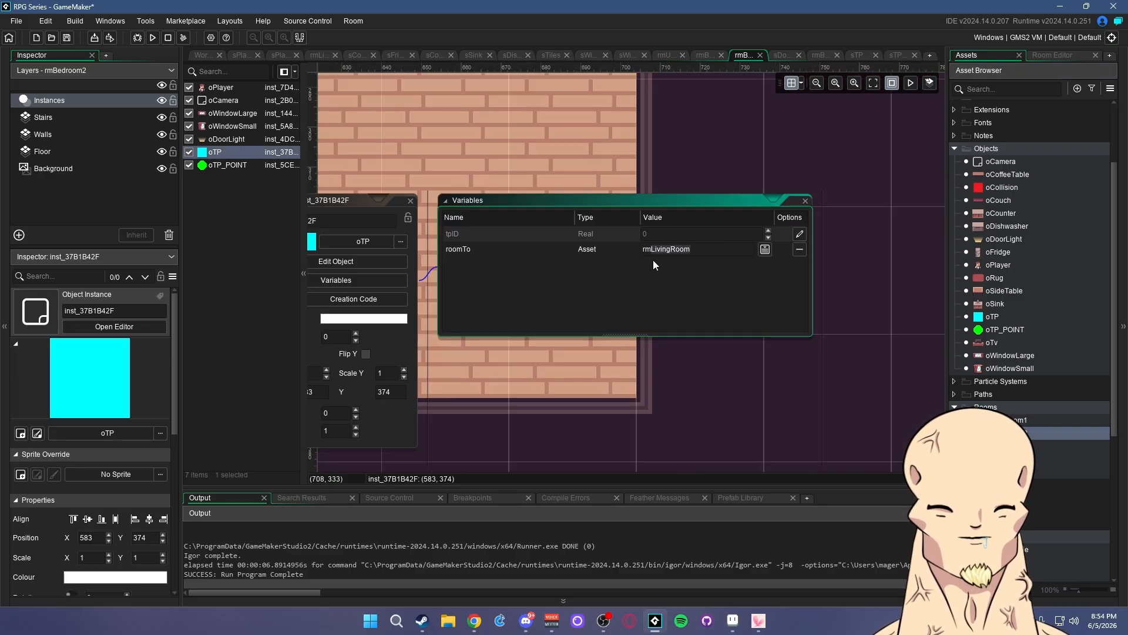
pyautogui.write('rmUpst')
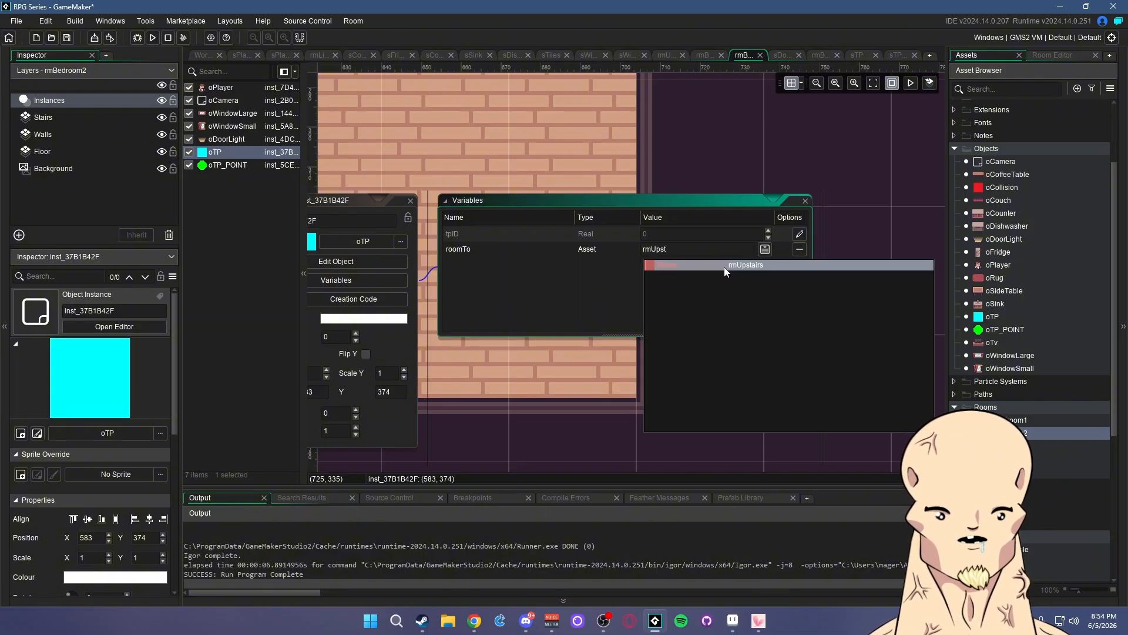
pyautogui.click(724, 265)
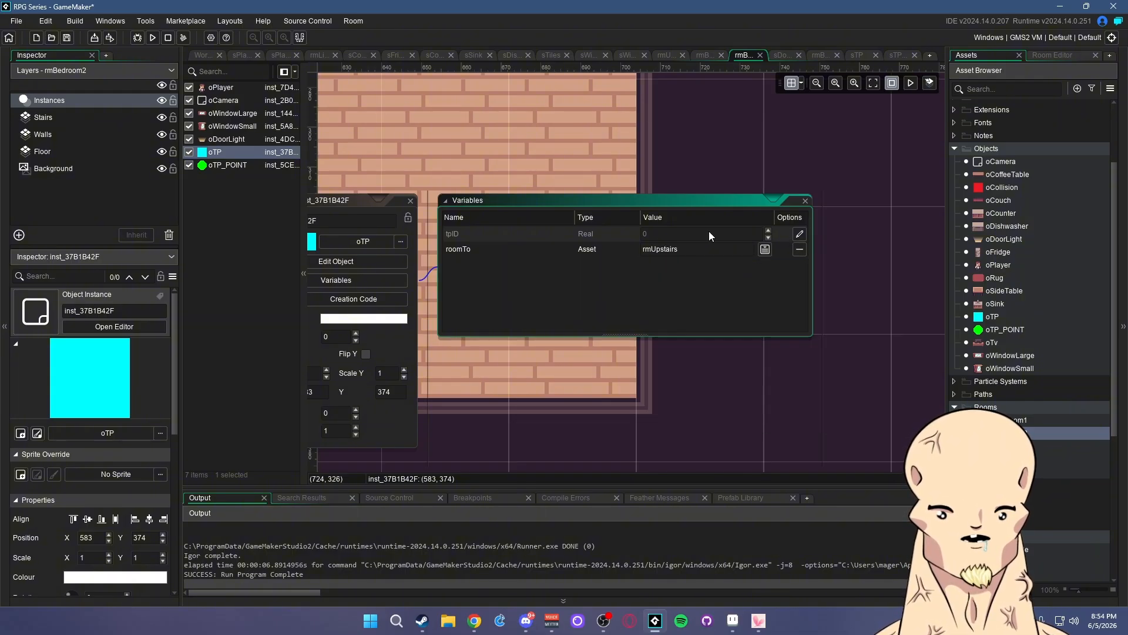
pyautogui.click(922, 328)
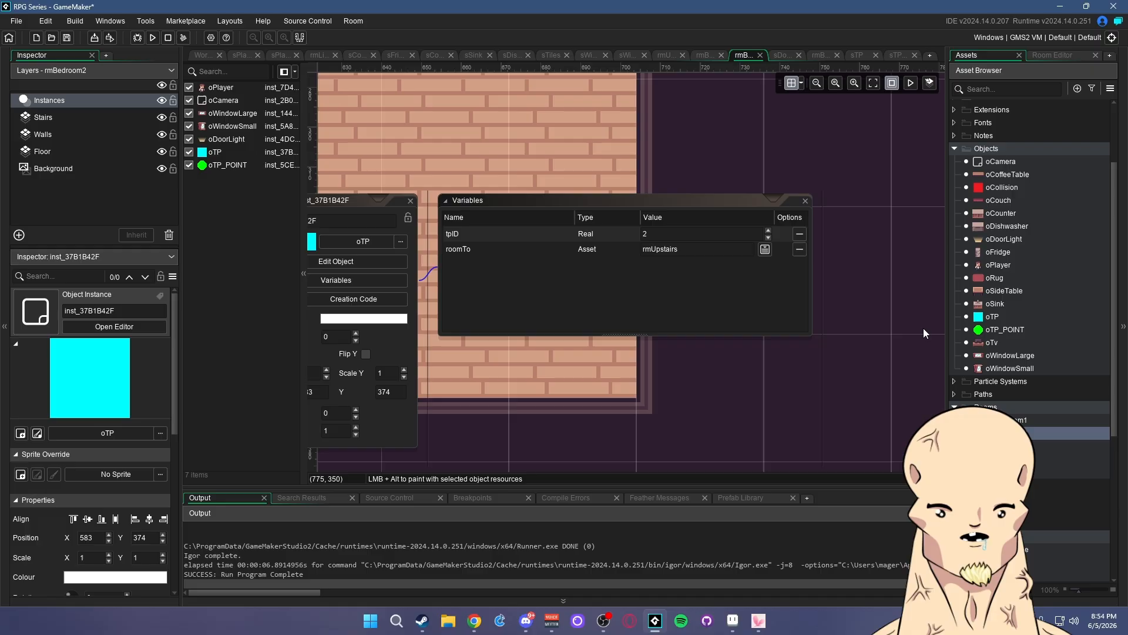
pyautogui.click(806, 201)
pyautogui.click(701, 144)
# - Give the rmBedroom3 teleport block tpID 3 and roomTo rmUpstairs
pyautogui.click(820, 55)
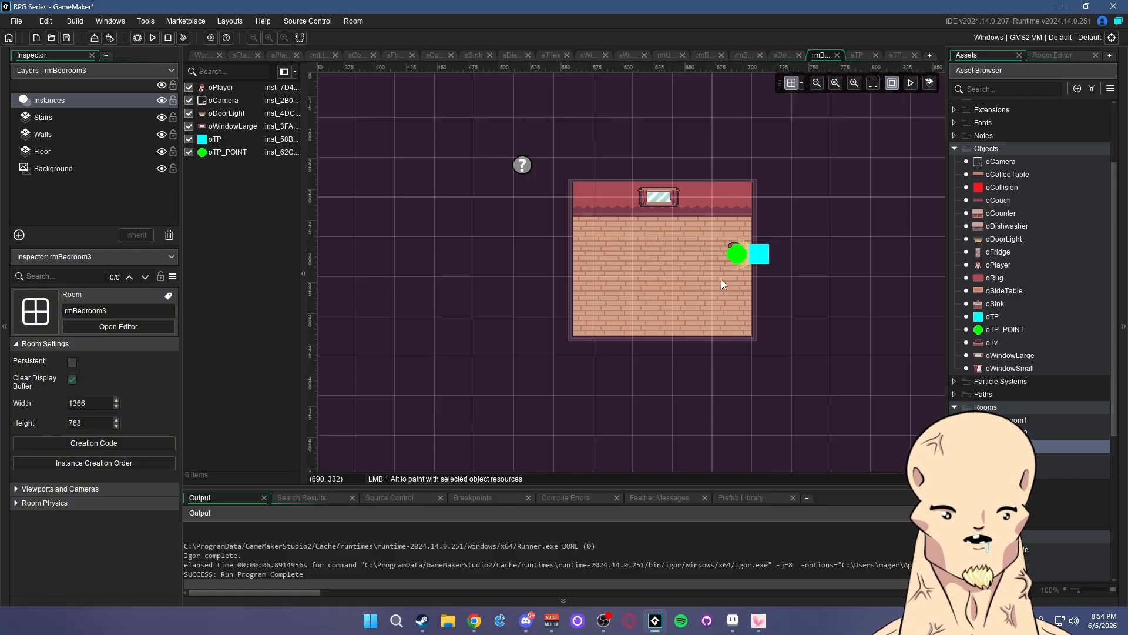
pyautogui.click(765, 255)
pyautogui.doubleClick(767, 256)
pyautogui.click(859, 269)
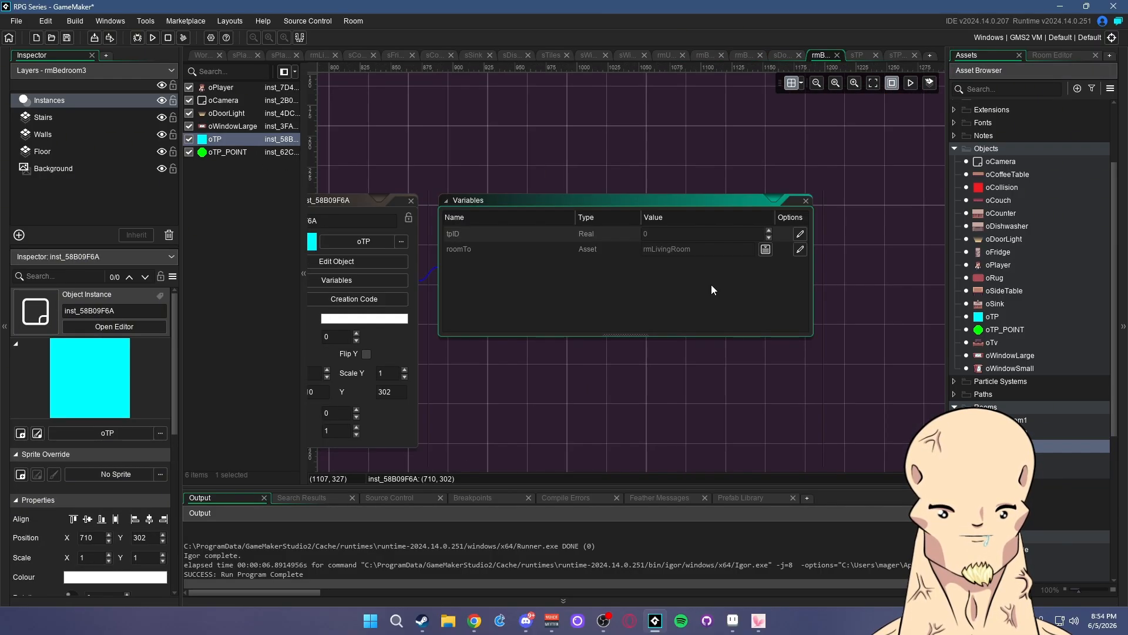
pyautogui.click(800, 234)
pyautogui.click(800, 250)
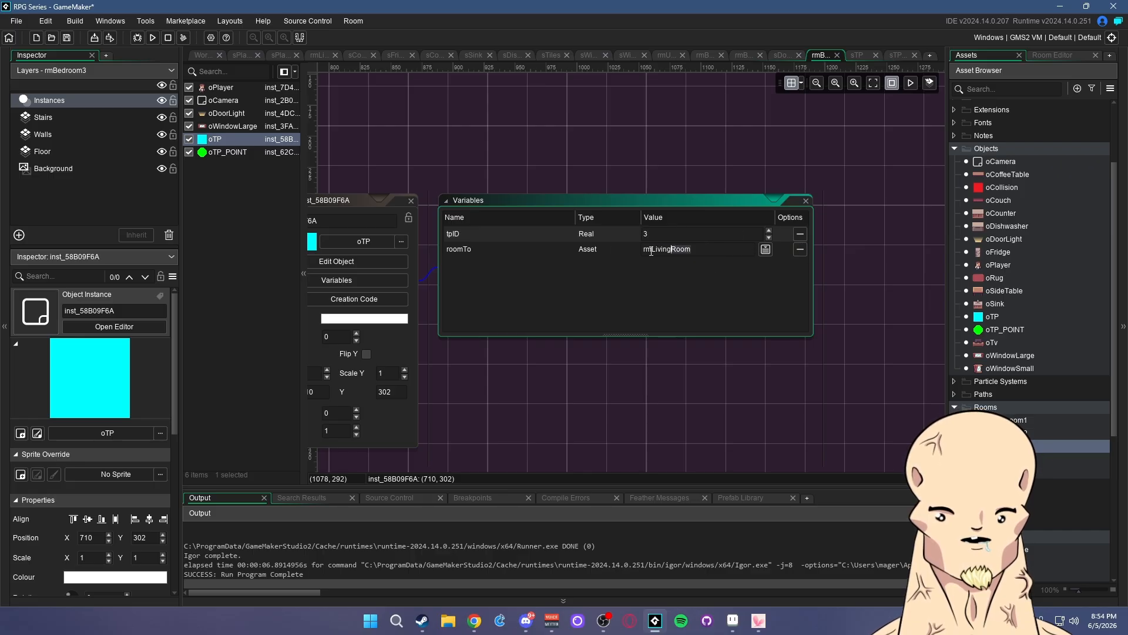
pyautogui.click(650, 250)
pyautogui.write('rmUpsta')
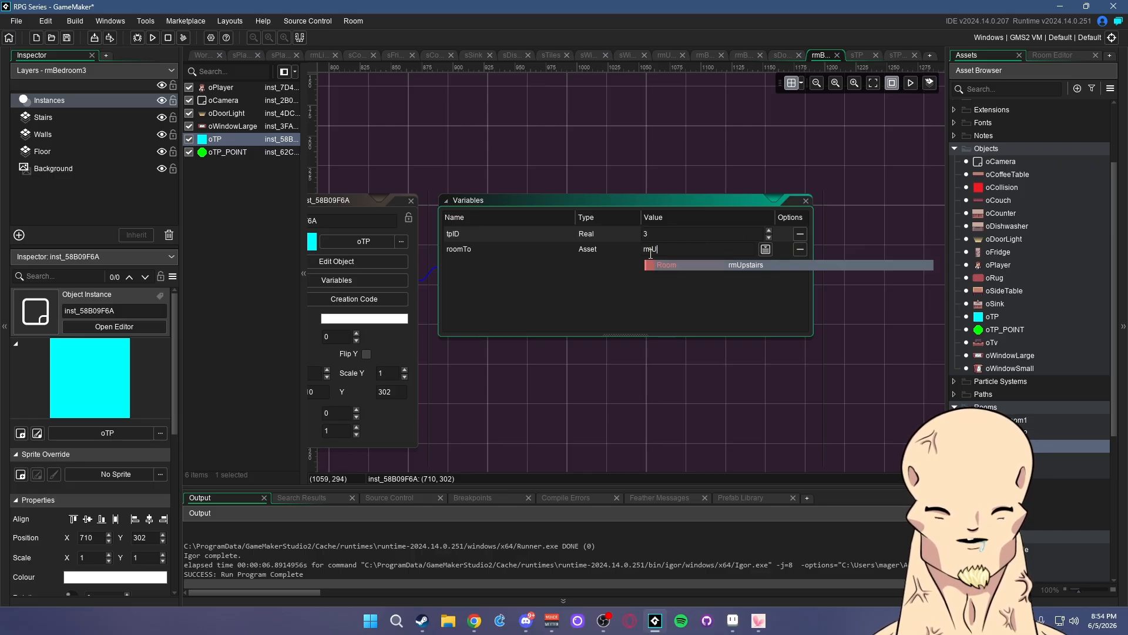
pyautogui.click(725, 268)
pyautogui.click(847, 247)
pyautogui.click(806, 200)
pyautogui.click(700, 144)
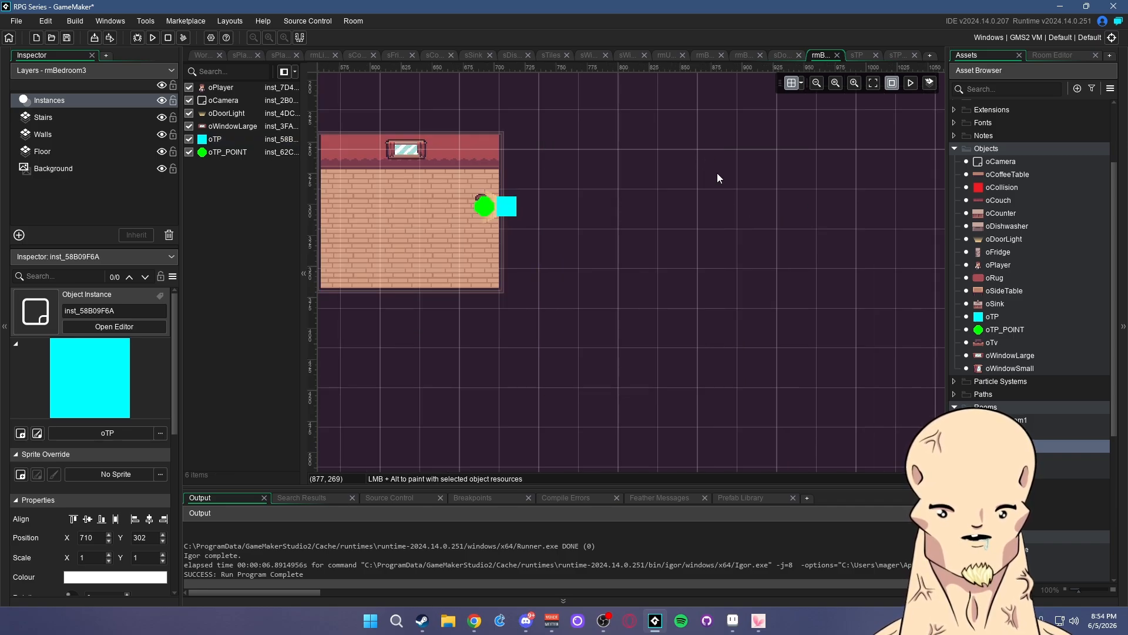
# - Recentre the bedroom in view and save the project
pyautogui.moveTo(639, 269); pyautogui.dragTo(800, 312, button='middle')
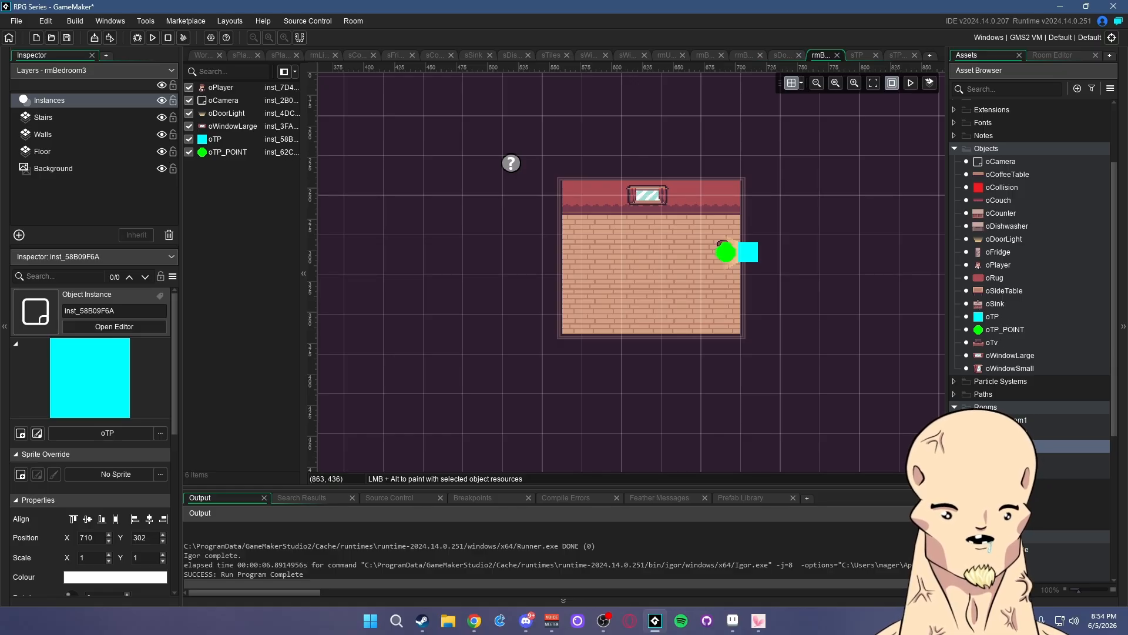
pyautogui.moveTo(735, 324); pyautogui.dragTo(706, 316, button='middle')
pyautogui.click(67, 38)
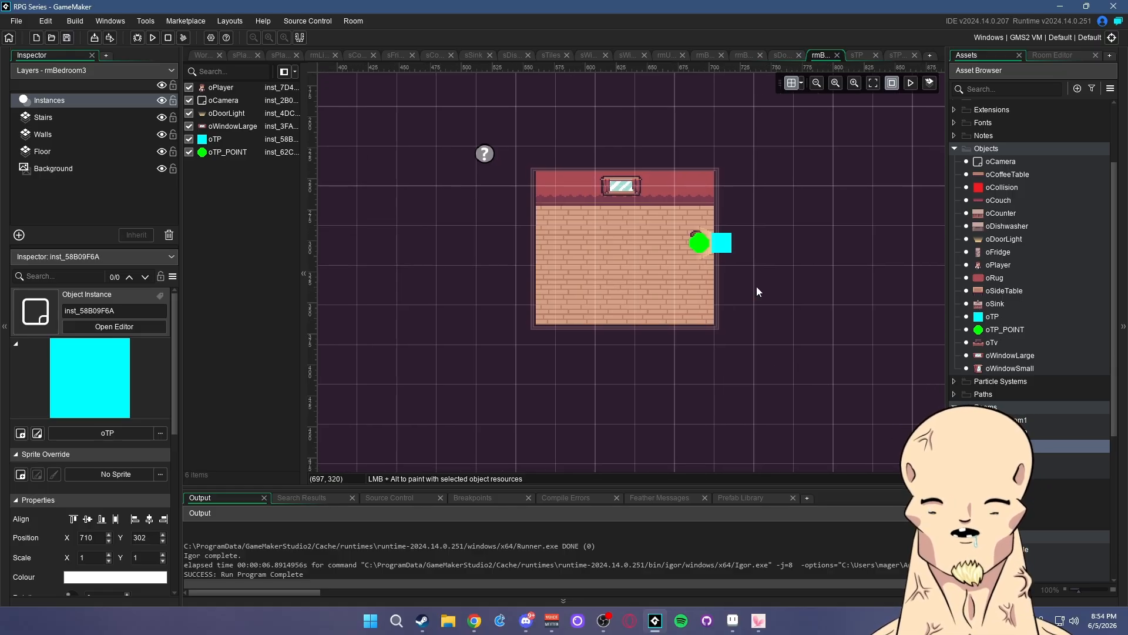
# - Add a Step event to oTP with an if place_meeting(x, y, oPlayer) block, and save
pyautogui.doubleClick(993, 317)
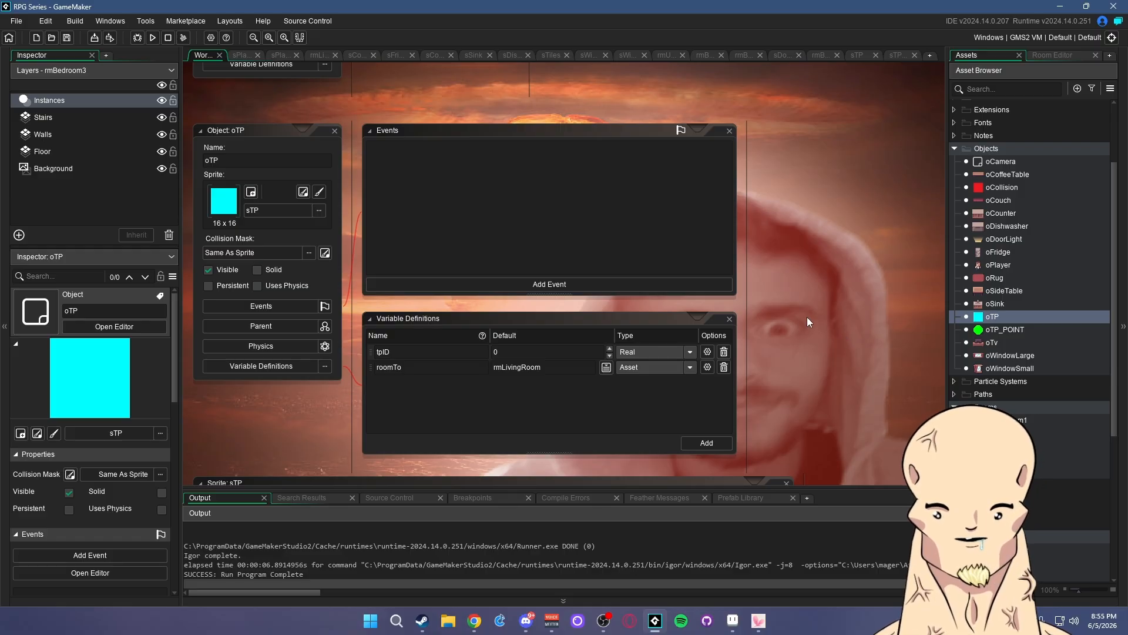
pyautogui.click(617, 303)
pyautogui.moveTo(636, 348)
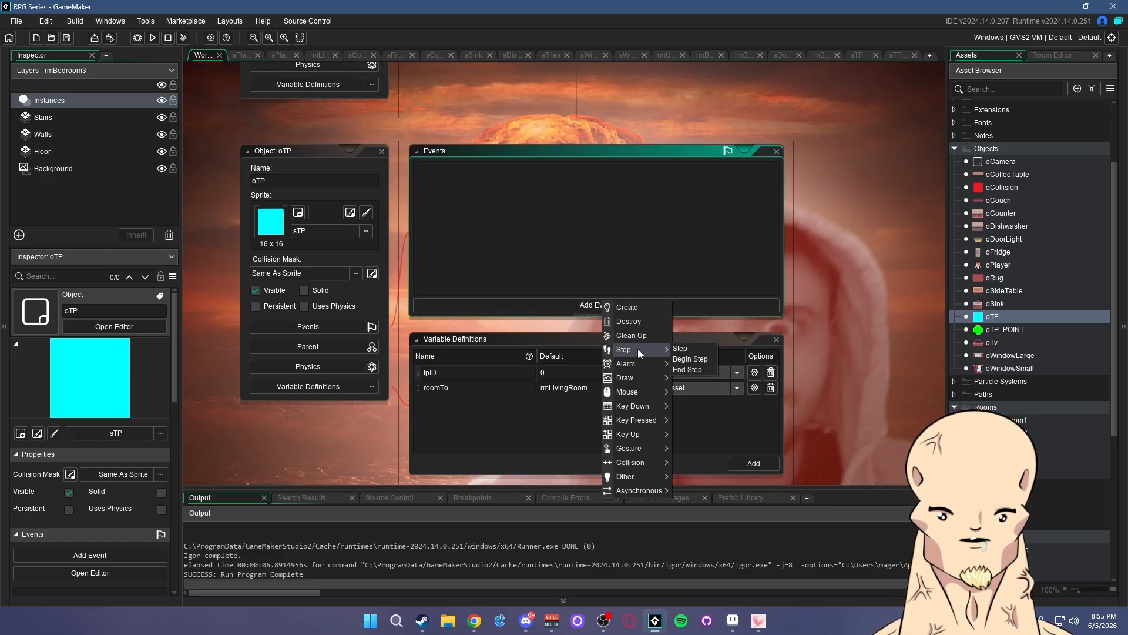
pyautogui.click(689, 348)
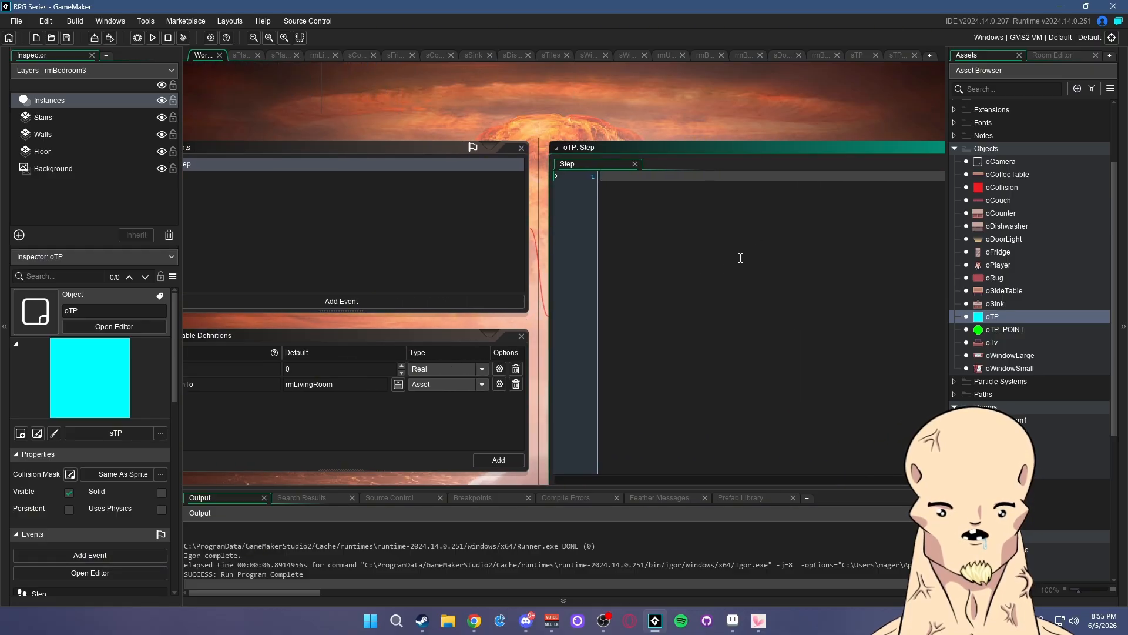
pyautogui.write('if place_me')
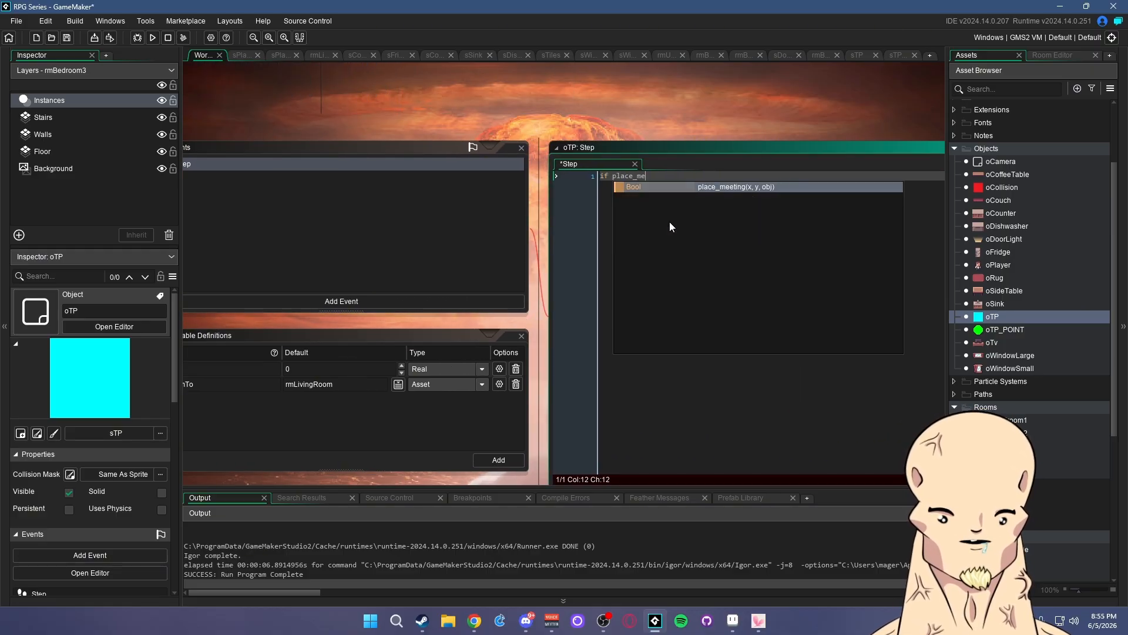
pyautogui.press('Return')
pyautogui.write('x,y,')
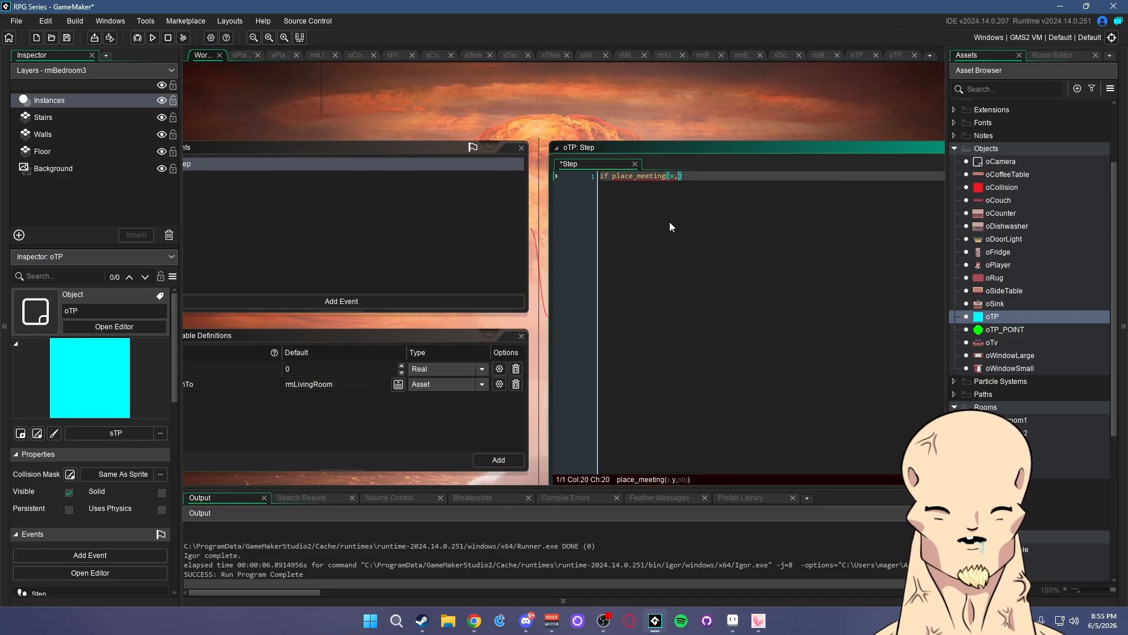
pyautogui.write('oPlayer) ')
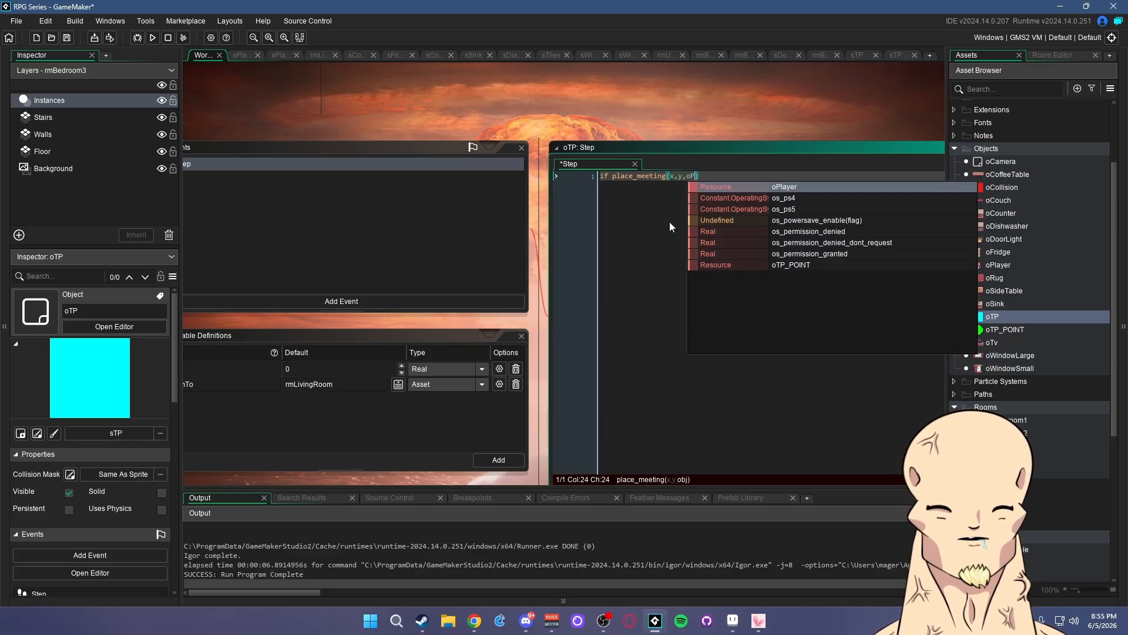
pyautogui.write('{')
pyautogui.press('Return')
pyautogui.press('Return')
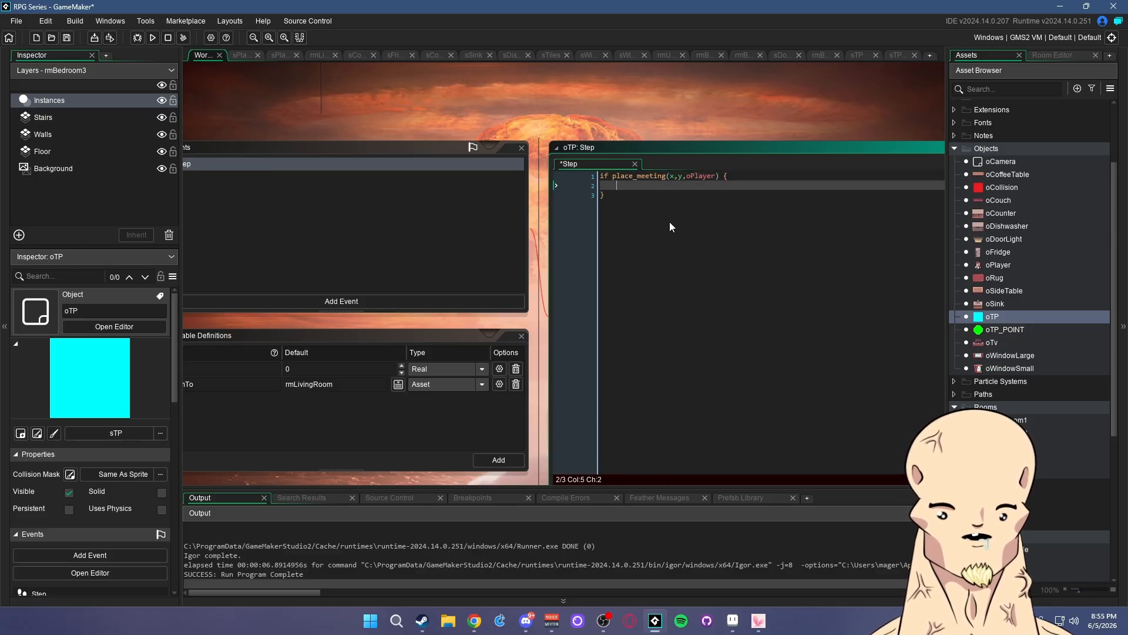
pyautogui.press('Tab')
pyautogui.press('BackSpace')
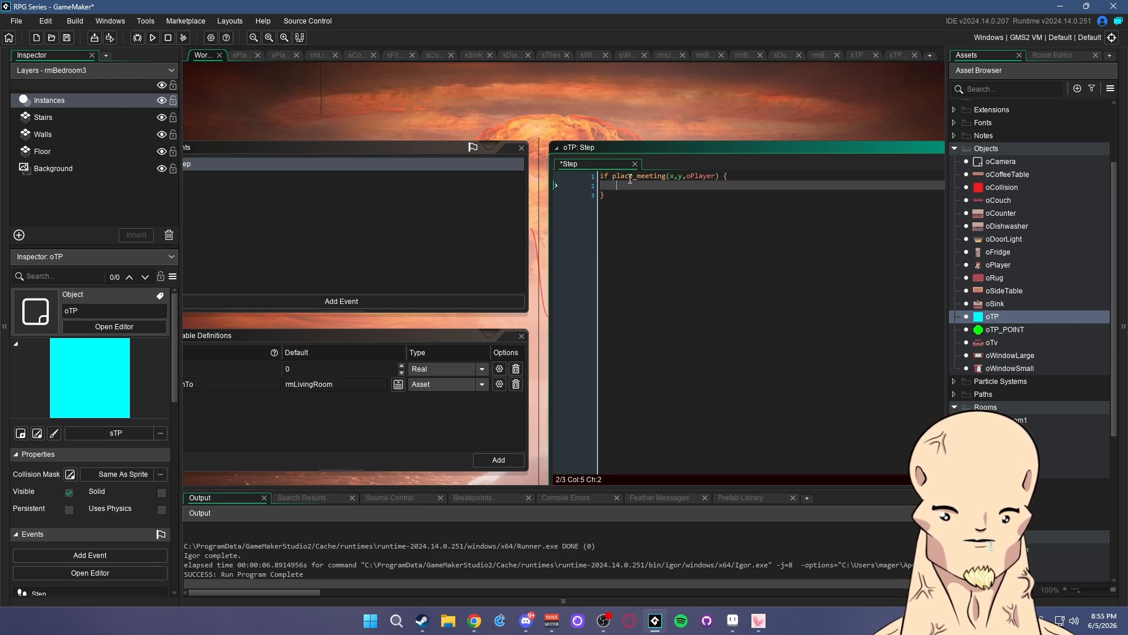
pyautogui.hotkey('ctrl', 's')
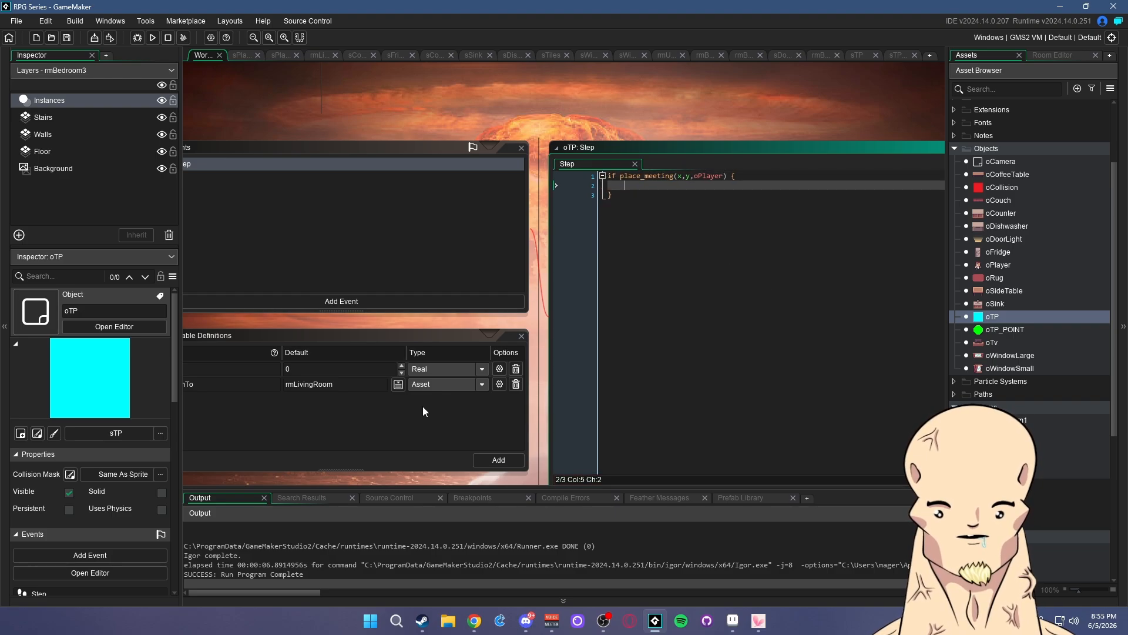
# - Inside the block, set room = roomTo and declare var xTo = 0 and var yTo = 0
pyautogui.click(425, 412)
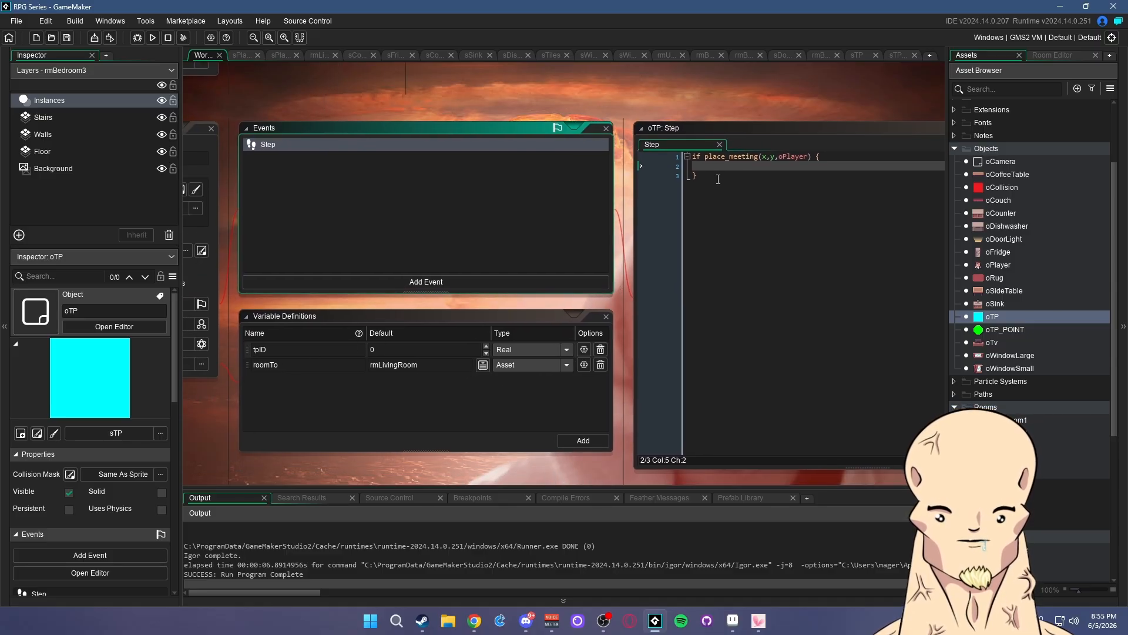
pyautogui.click(756, 235)
pyautogui.write('room = roo')
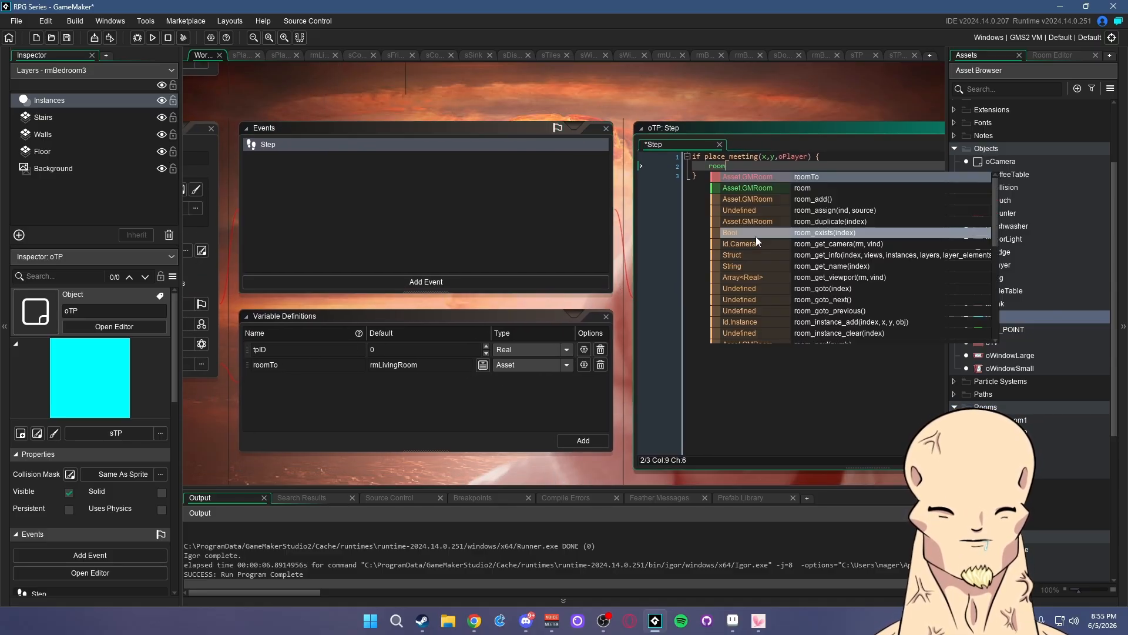
pyautogui.write('o;')
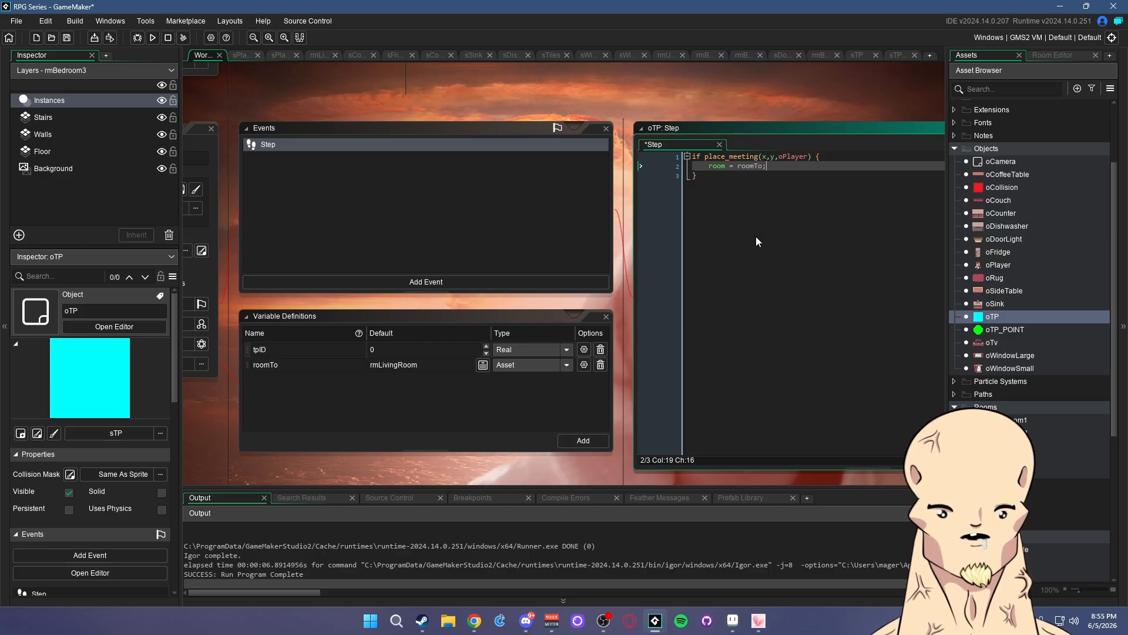
pyautogui.press('BackSpace')
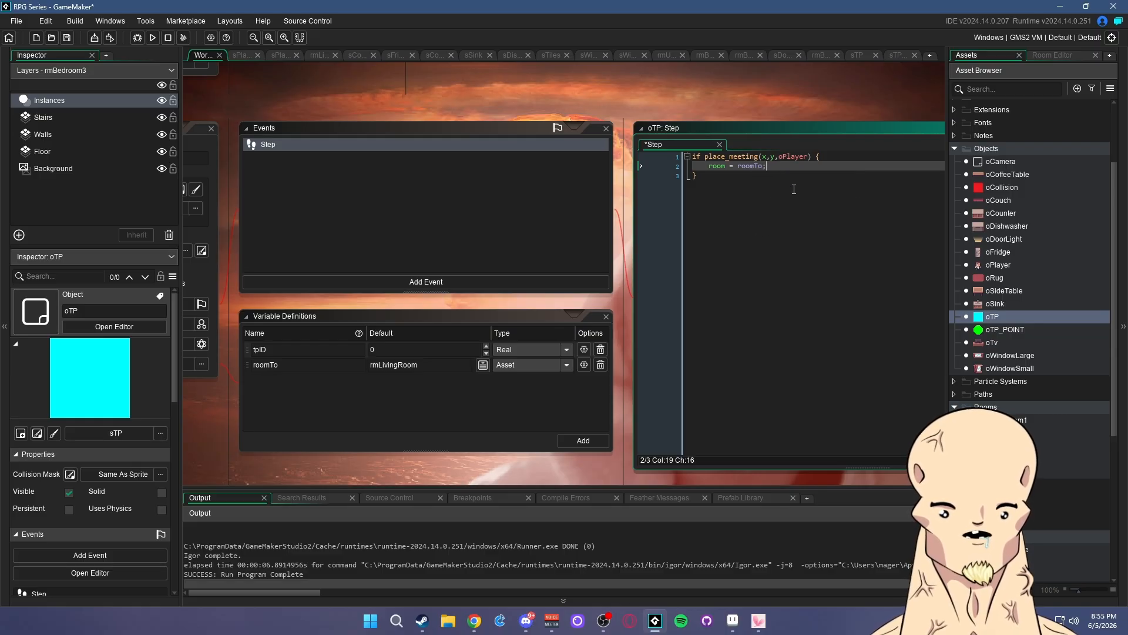
pyautogui.press('Return')
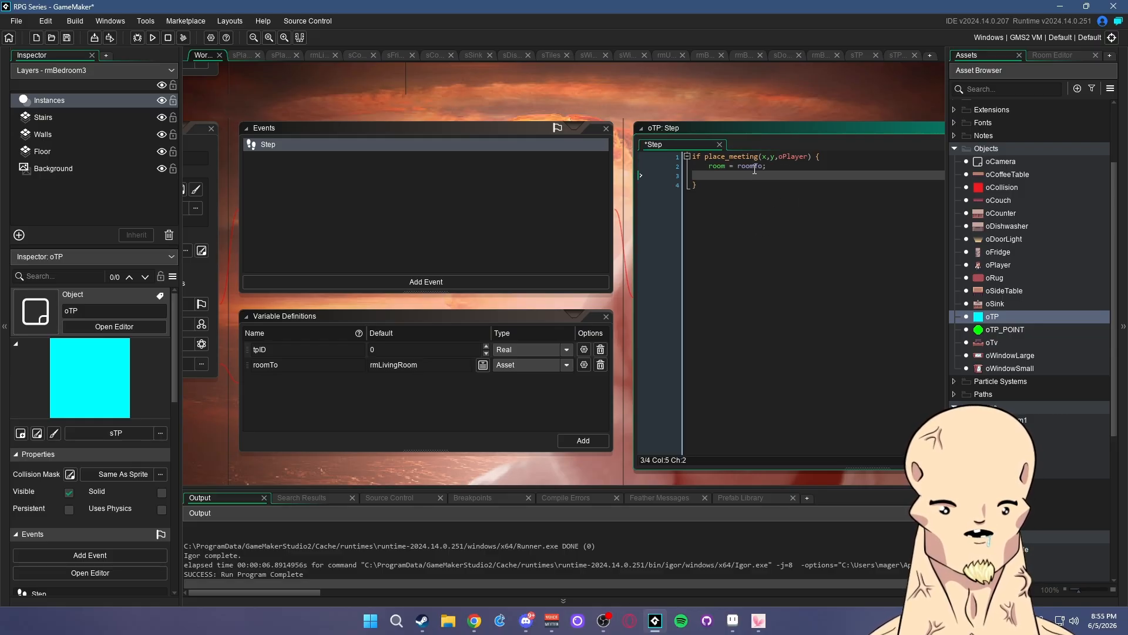
pyautogui.write('oPlayer')
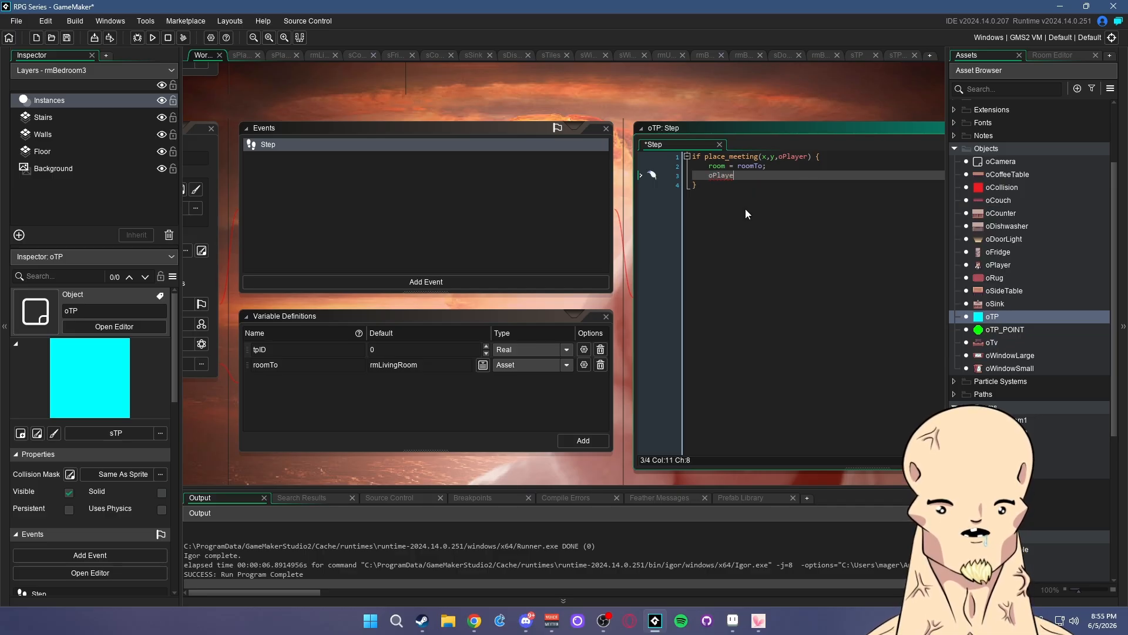
pyautogui.hotkey('ctrl', 'BackSpace')
pyautogui.write('var xTo = 0')
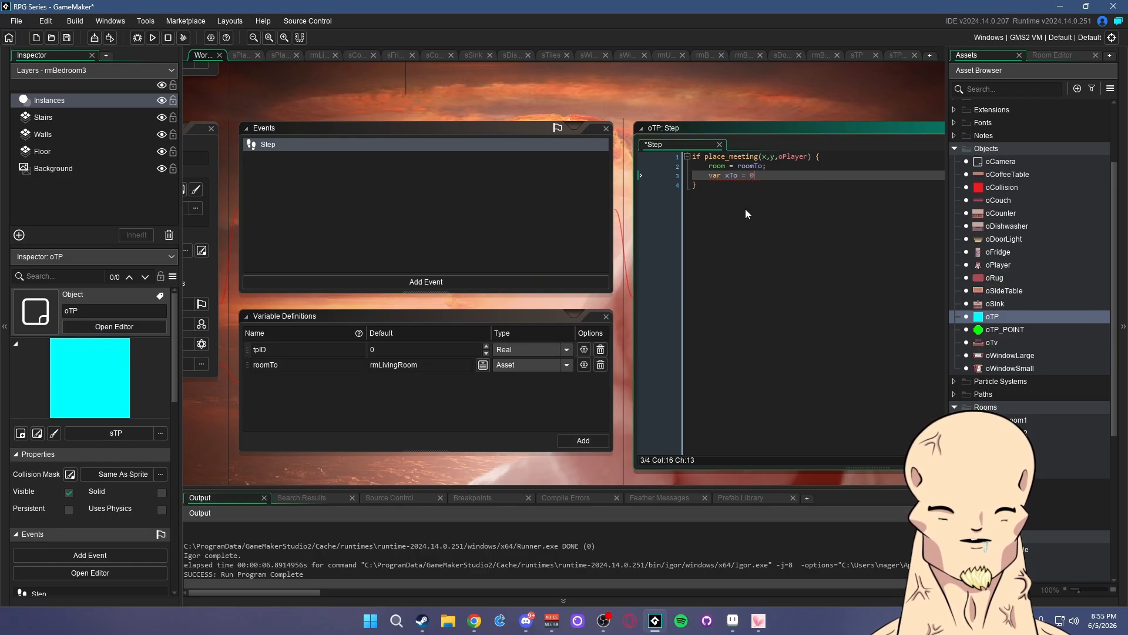
pyautogui.write(';')
pyautogui.press('Return')
pyautogui.write('var yTo')
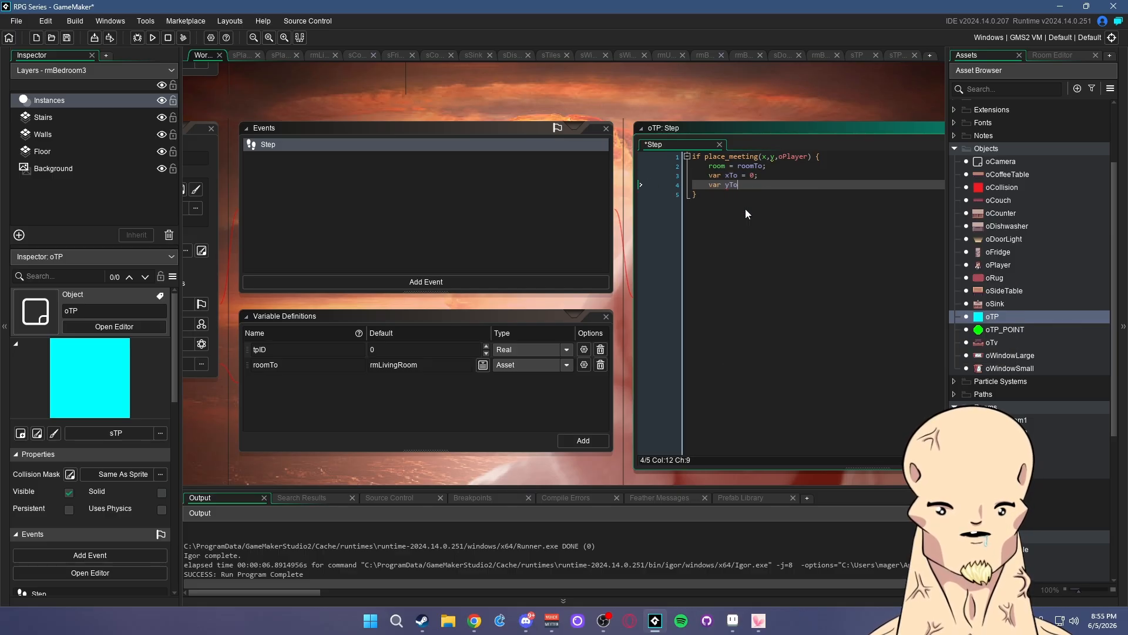
pyautogui.write(' = 0;')
pyautogui.press('Return')
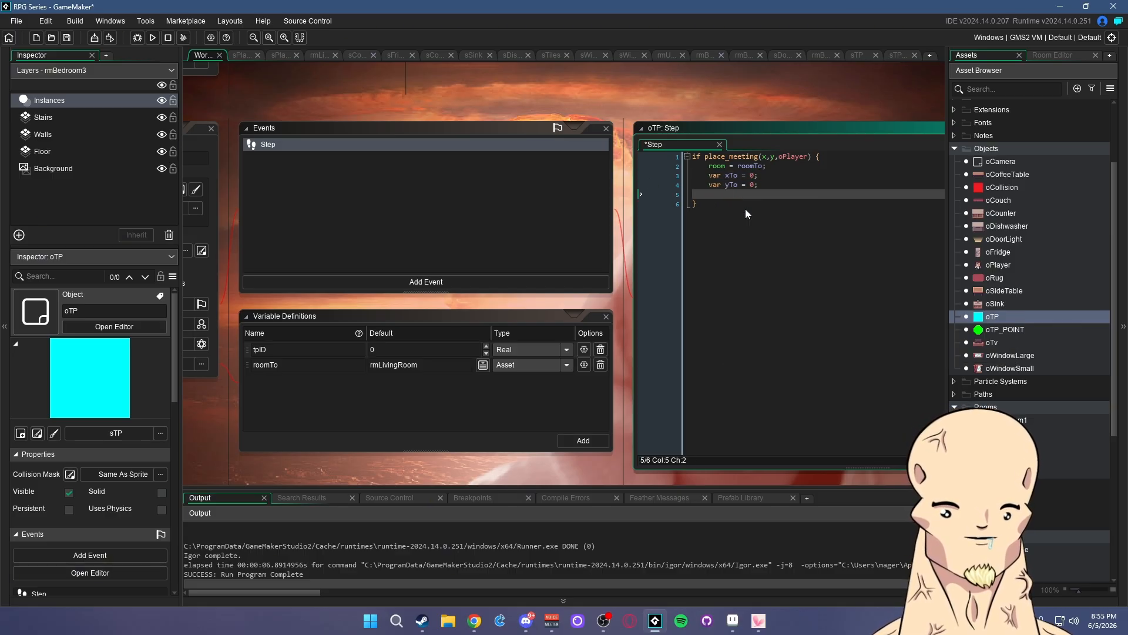
# - Insert // comment lines above the room assignment and above the xTo/yTo declarations
pyautogui.click(769, 166)
pyautogui.press('Return')
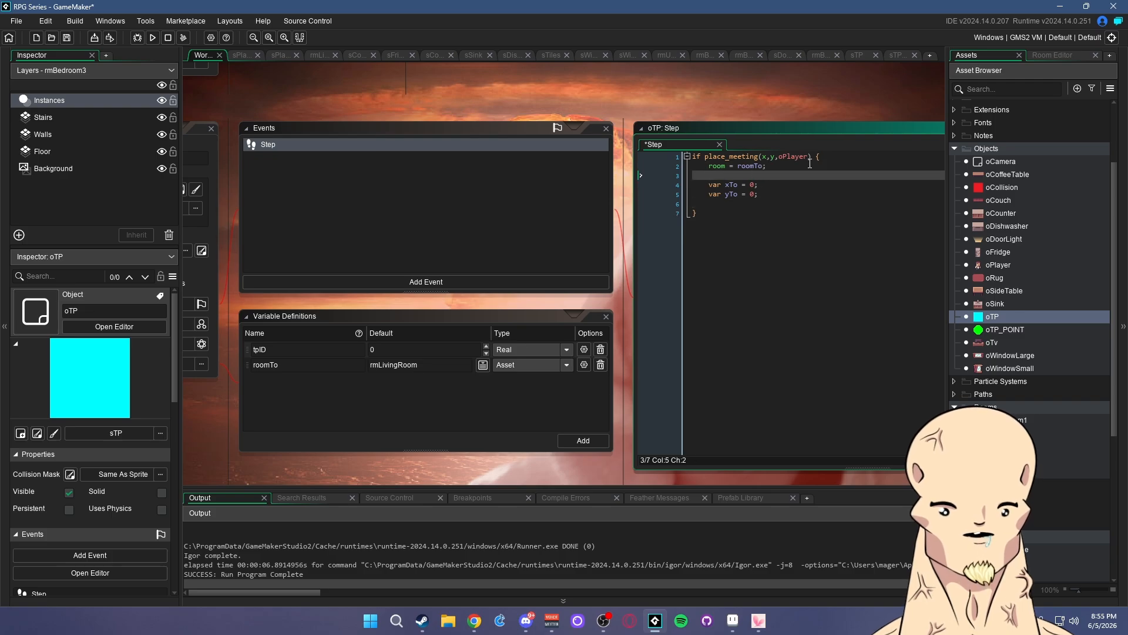
pyautogui.click(827, 158)
pyautogui.press('Return')
pyautogui.write('// Set room')
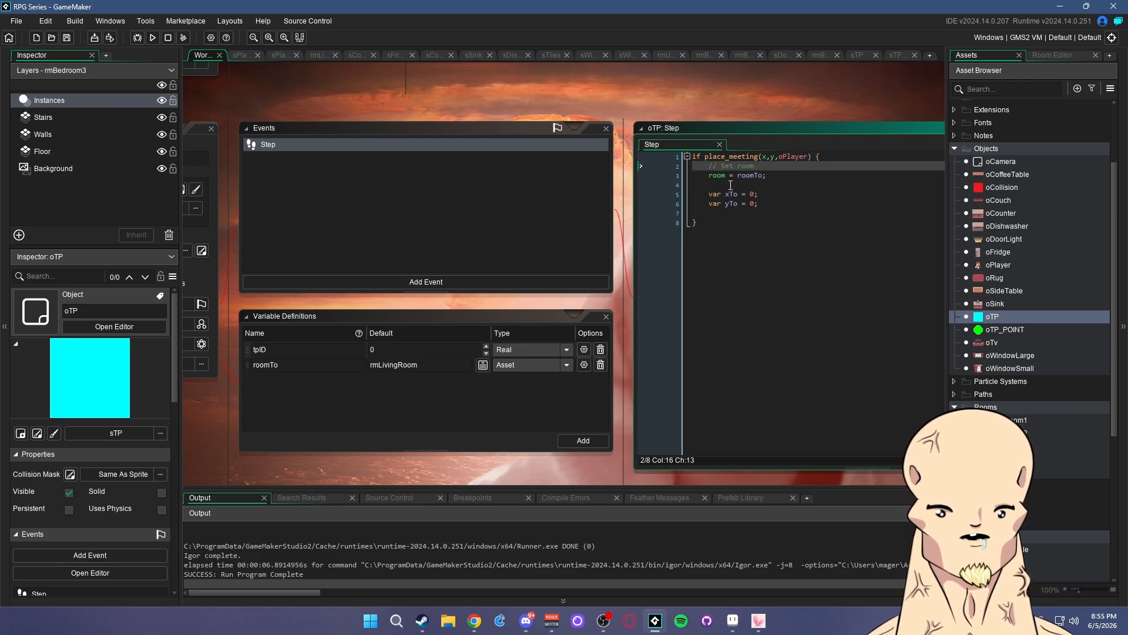
pyautogui.click(730, 185)
pyautogui.press('Return')
pyautogui.write('// Go to')
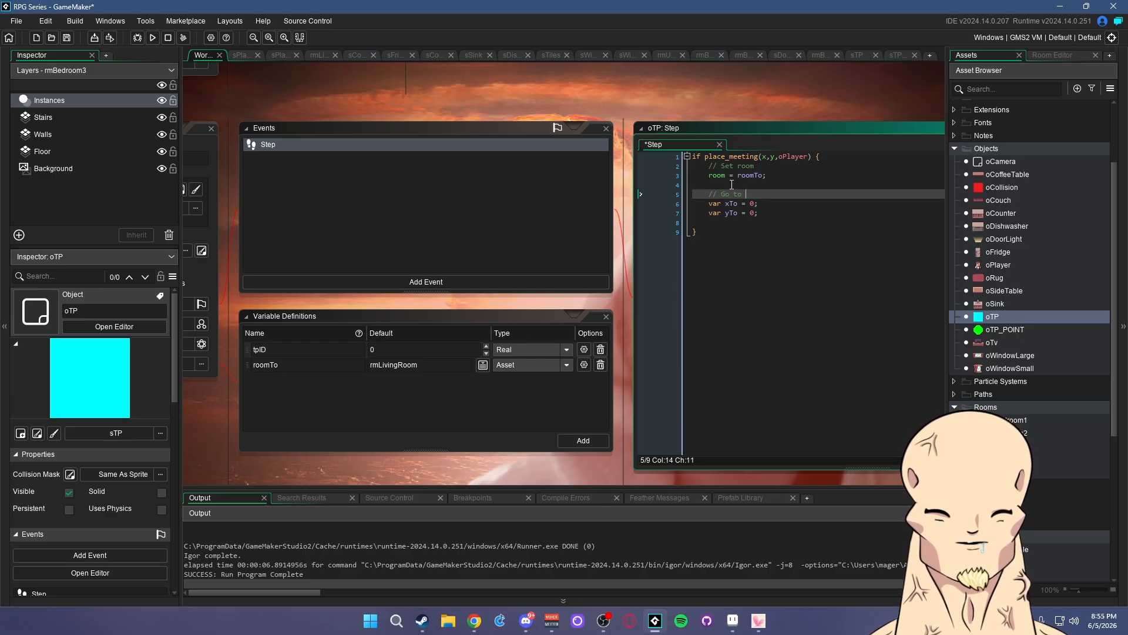
# - Remove the unfinished with() line after yTo and save the oTP Step code
pyautogui.press('Up')
pyautogui.press('Up')
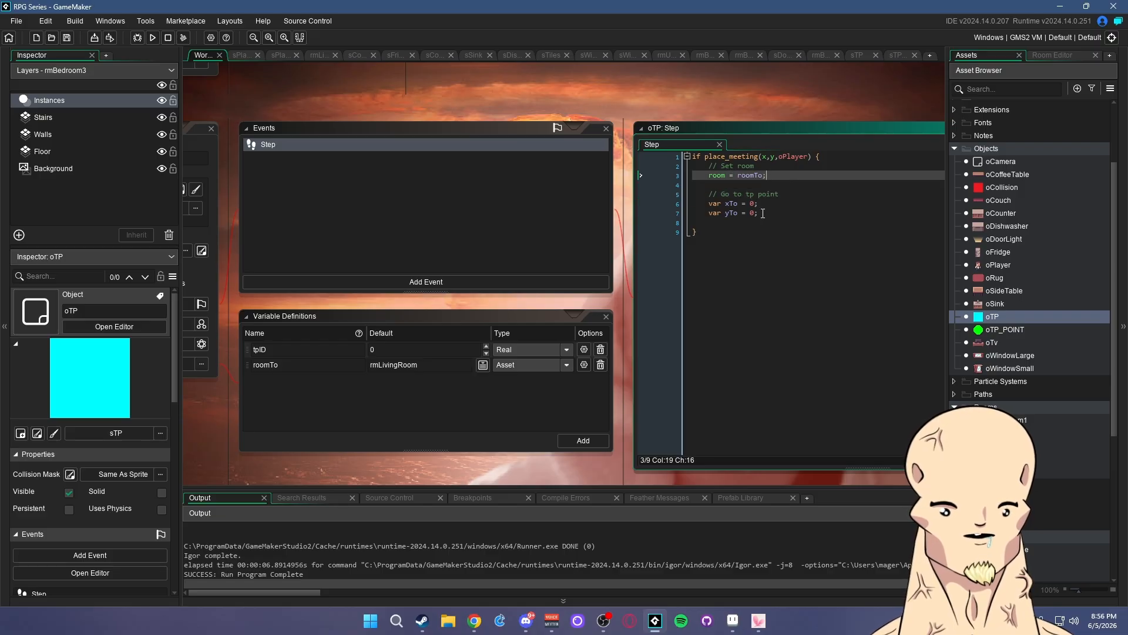
pyautogui.press('Down')
pyautogui.press('Down')
pyautogui.press('Down')
pyautogui.press('Down')
pyautogui.press('Return')
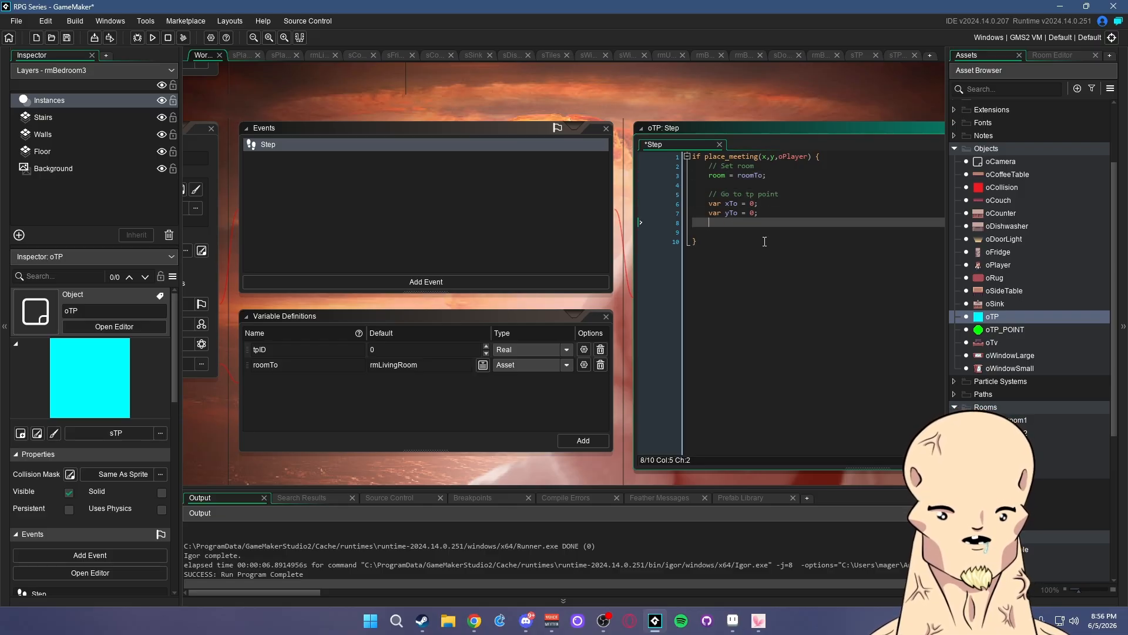
pyautogui.write('with(')
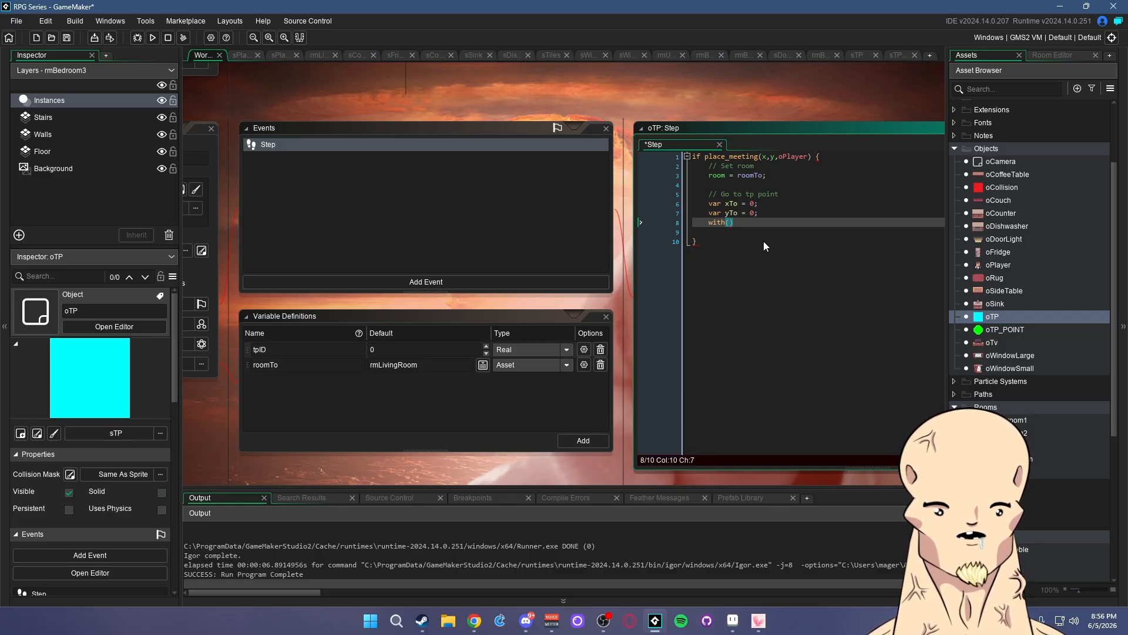
pyautogui.press('BackSpace')
pyautogui.press('BackSpace')
pyautogui.press('BackSpace')
pyautogui.press('BackSpace')
pyautogui.press('BackSpace')
pyautogui.press('BackSpace')
pyautogui.press('BackSpace')
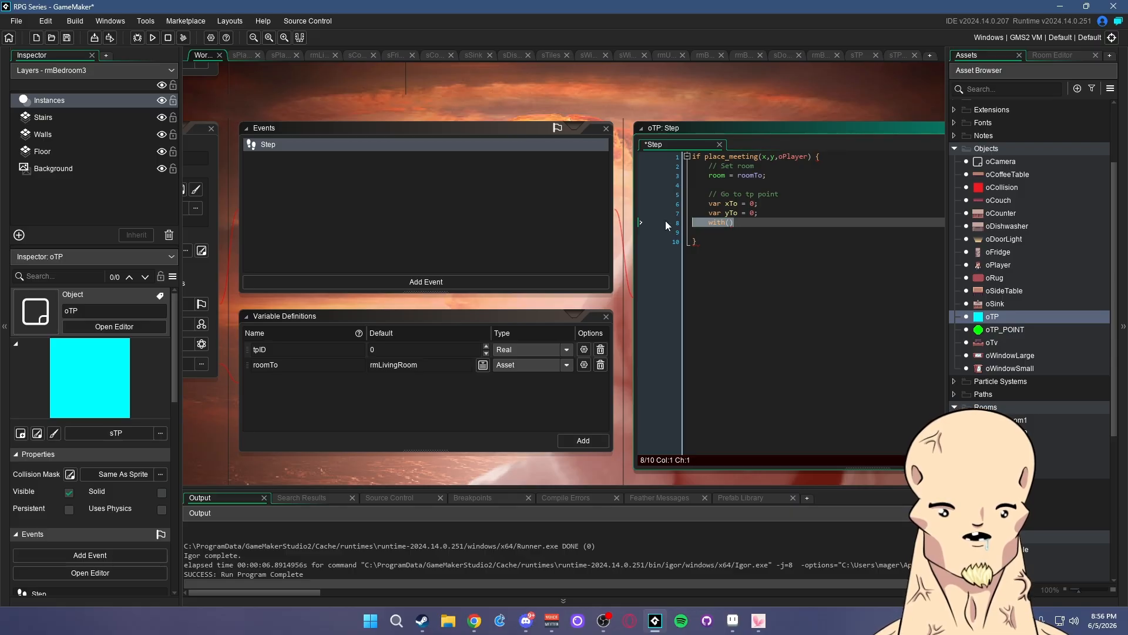
pyautogui.moveTo(623, 103)
pyautogui.mouseDown(button='middle')
pyautogui.moveTo(701, 91)
pyautogui.moveTo(617, 112)
pyautogui.mouseUp(button='middle')
pyautogui.click(756, 210)
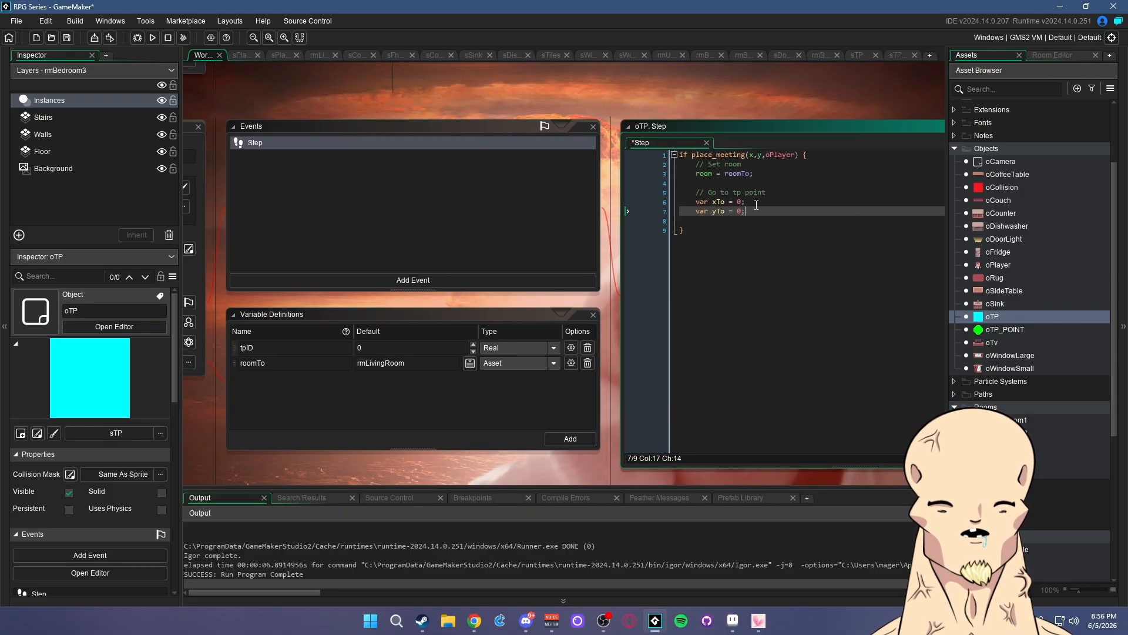
pyautogui.click(869, 201)
pyautogui.hotkey('ctrl', 's')
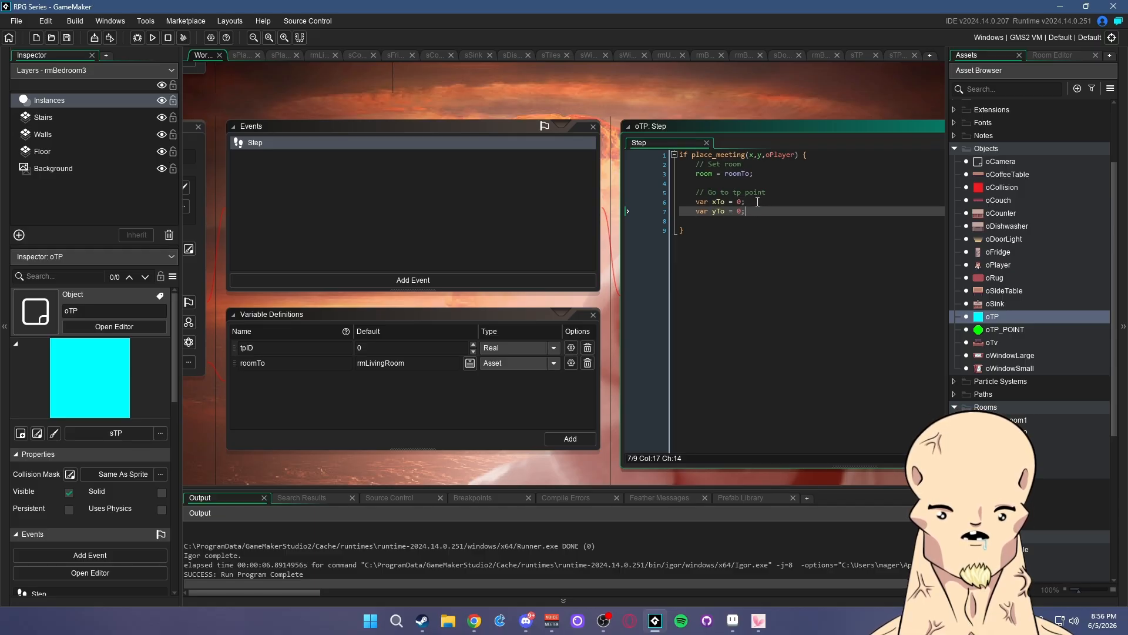
# - Create a new object named oTpHandler and tick Persistent
pyautogui.rightClick(989, 149)
pyautogui.moveTo(1027, 156)
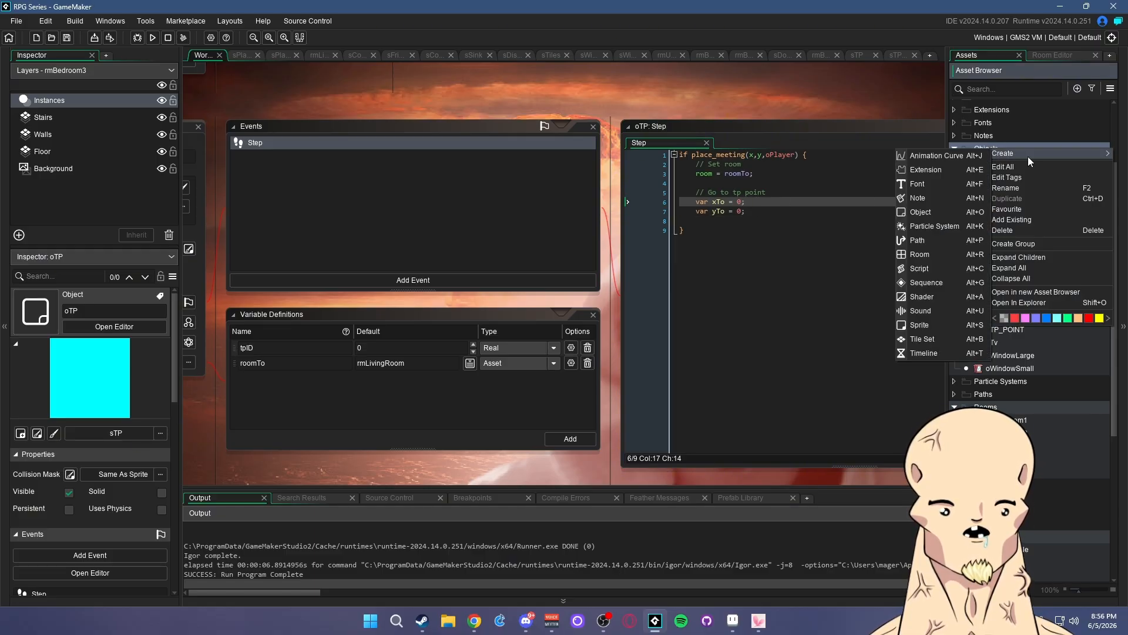
pyautogui.click(932, 215)
pyautogui.write('o')
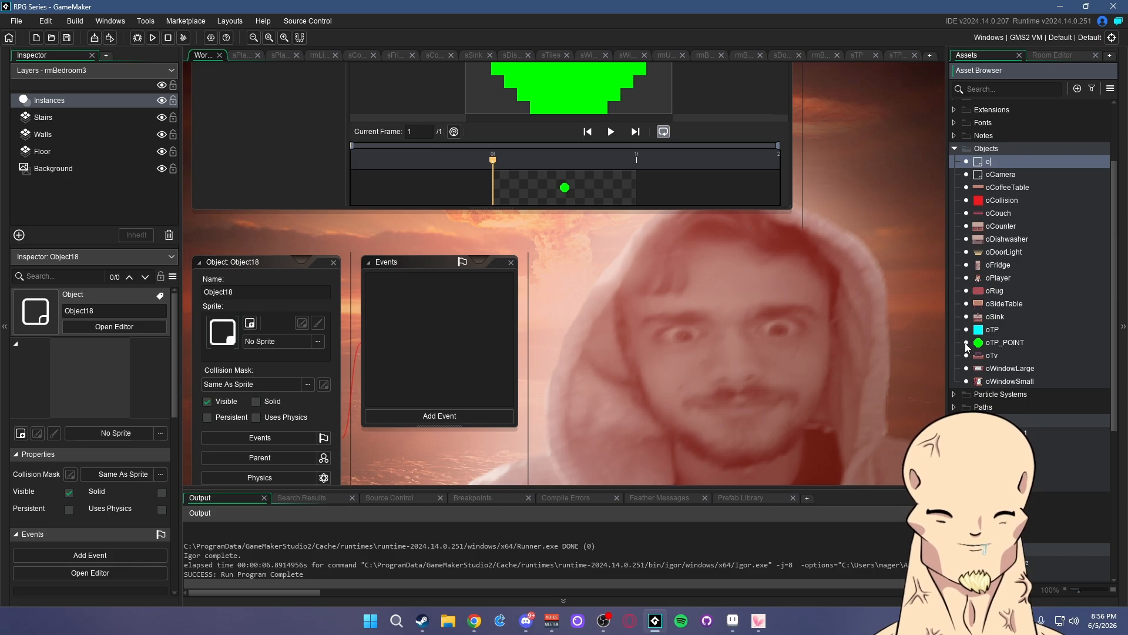
pyautogui.write('TpHJan')
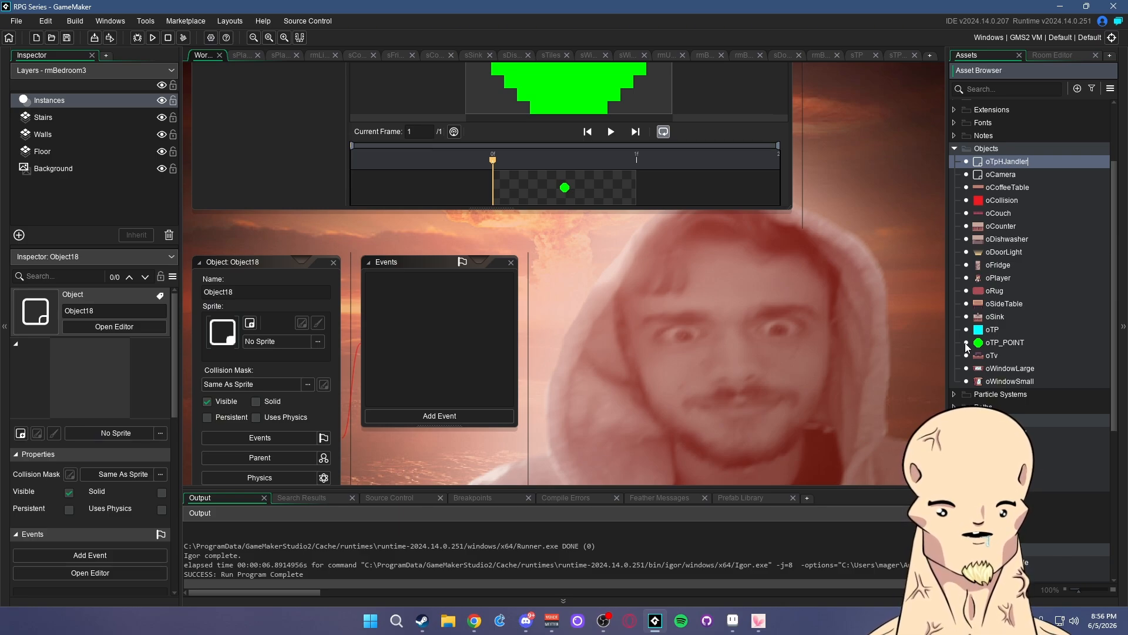
pyautogui.write('dler')
pyautogui.press('Return')
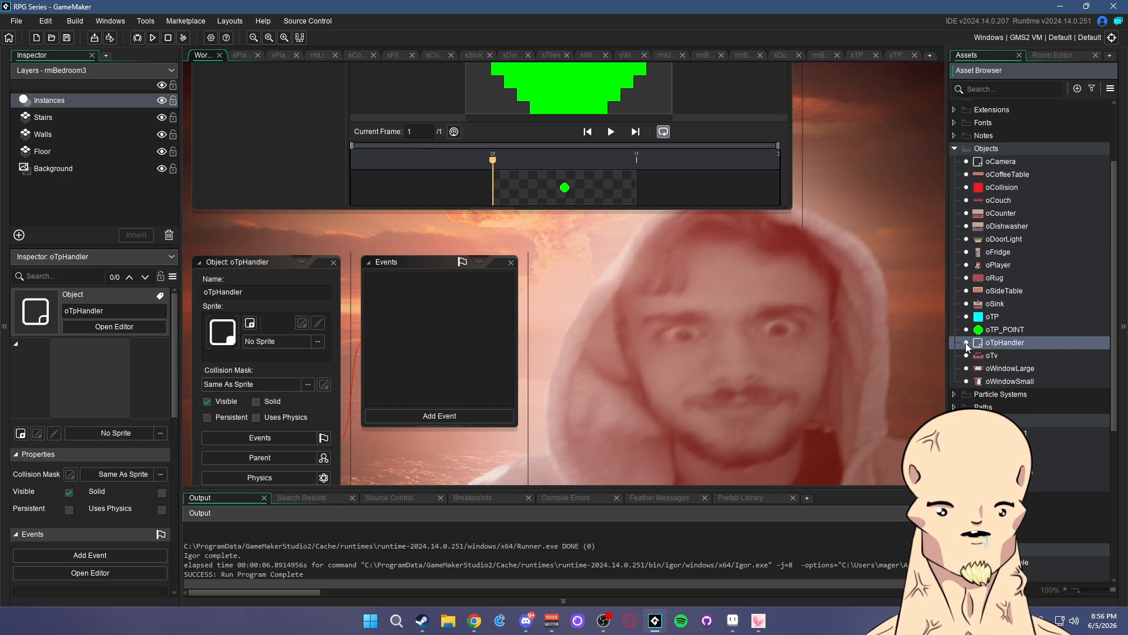
pyautogui.click(208, 417)
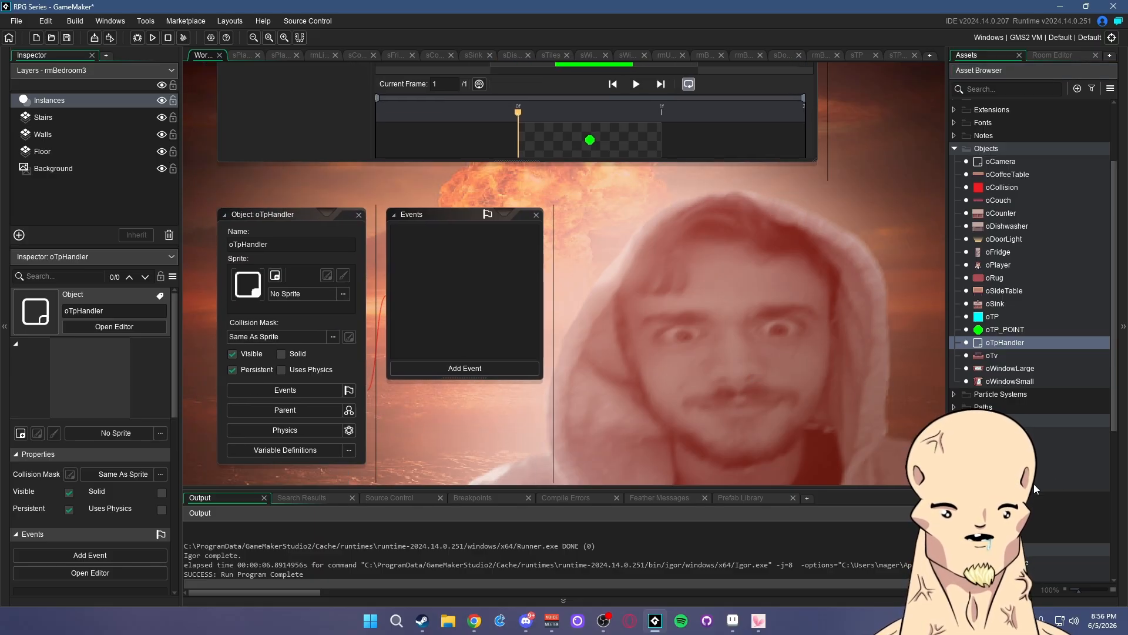
# - Look through rmLivingRoom and the bedroom rooms, checking the oTP instance's variables in rmBedroom3
pyautogui.doubleClick(1005, 472)
pyautogui.click(976, 56)
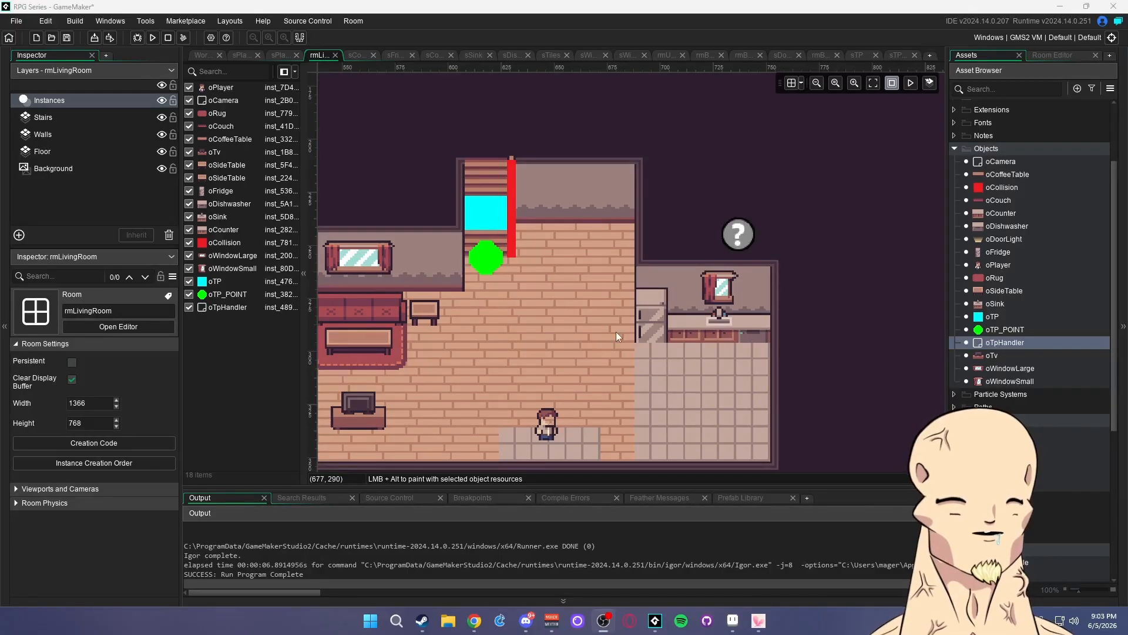
pyautogui.moveTo(809, 331); pyautogui.dragTo(890, 312, button='middle')
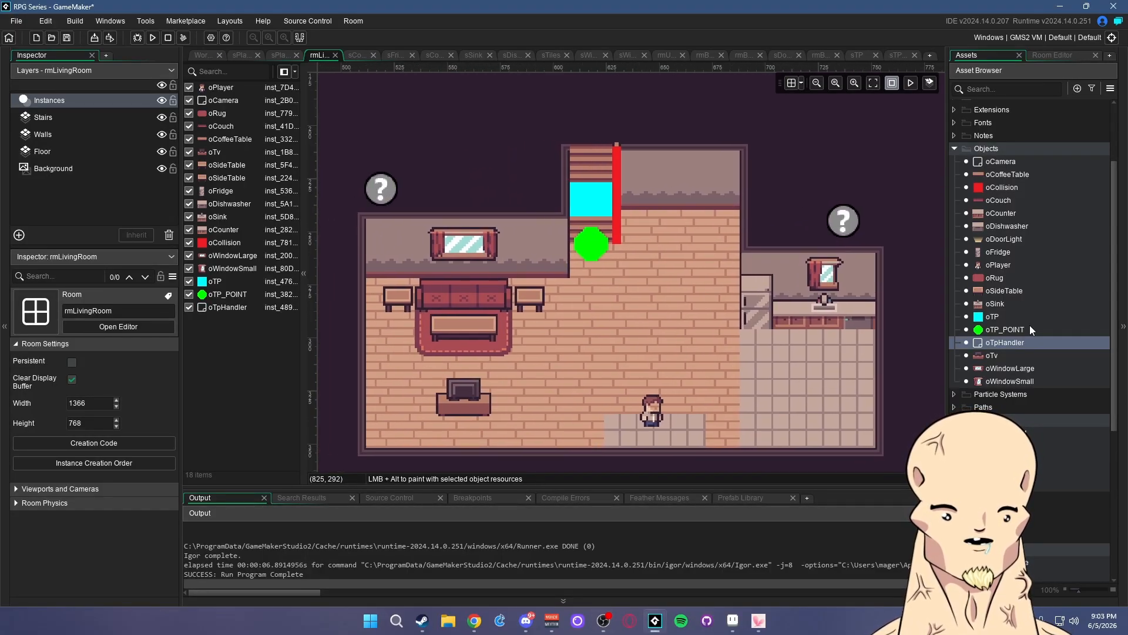
pyautogui.doubleClick(1021, 433)
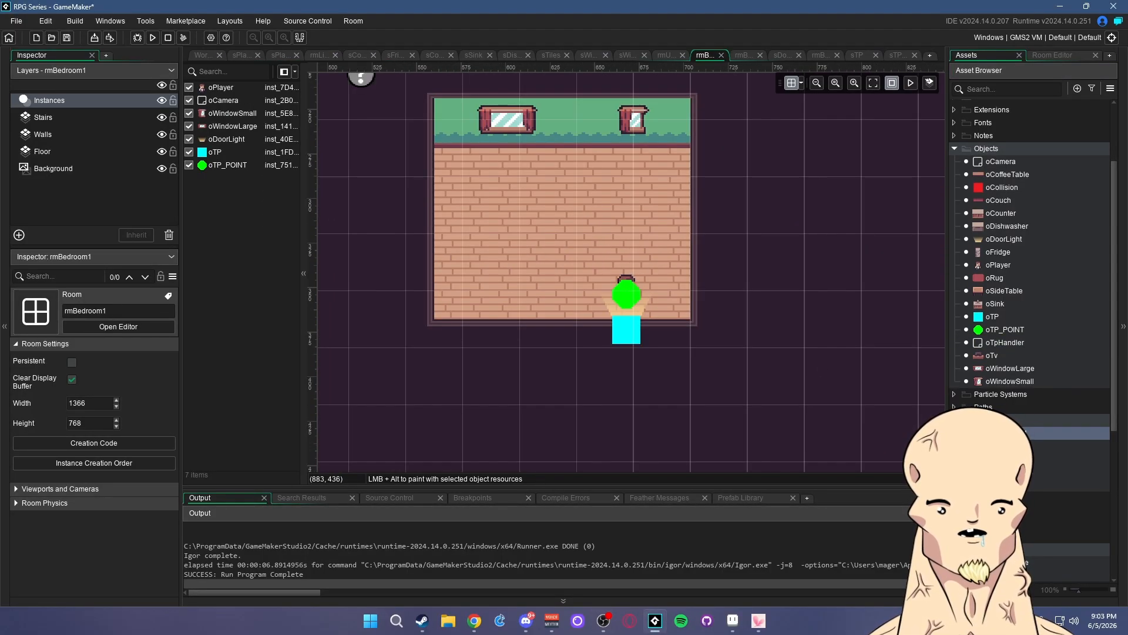
pyautogui.doubleClick(1011, 446)
pyautogui.doubleClick(1012, 459)
pyautogui.doubleClick(722, 243)
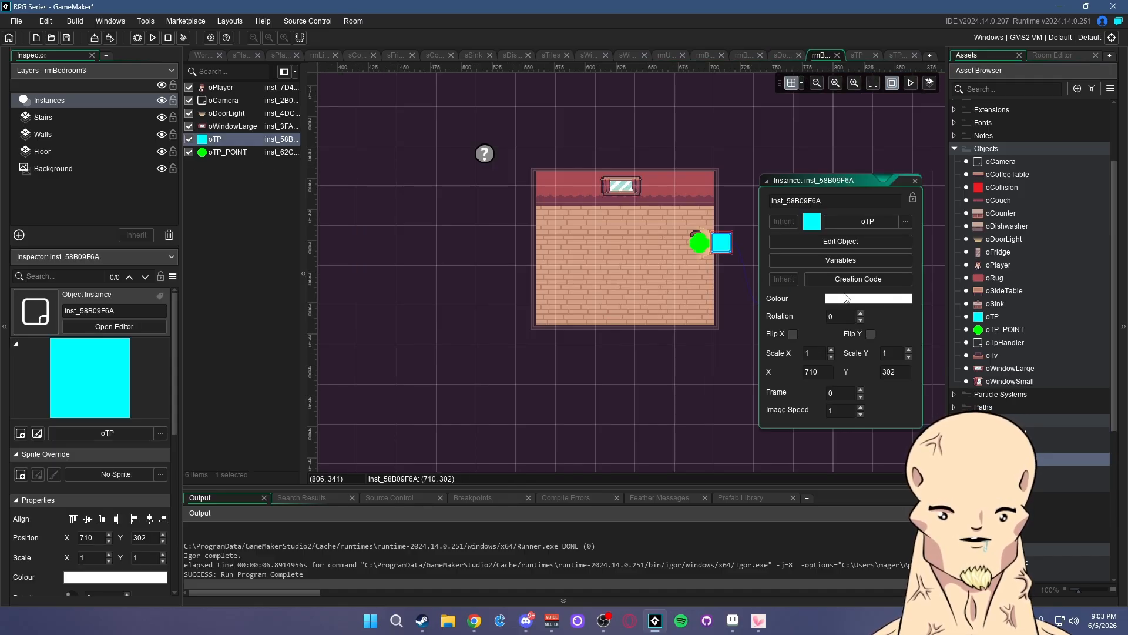
pyautogui.click(850, 261)
pyautogui.click(810, 199)
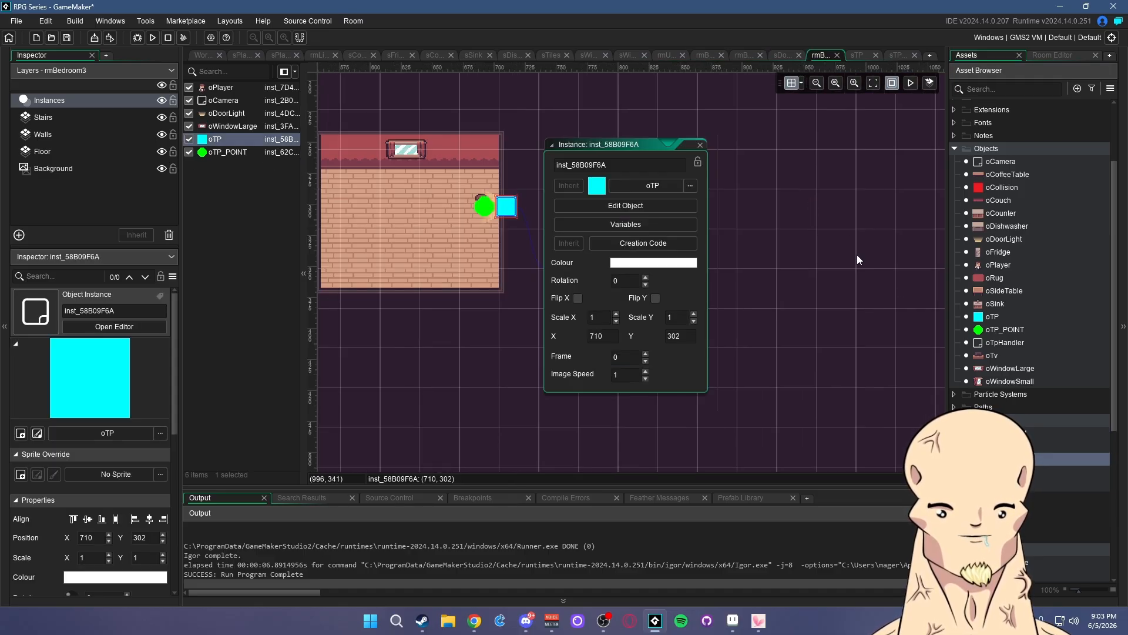
# - Select the oTpHandler instance in rmLivingRoom and reopen the oTpHandler object editor
pyautogui.doubleClick(1011, 316)
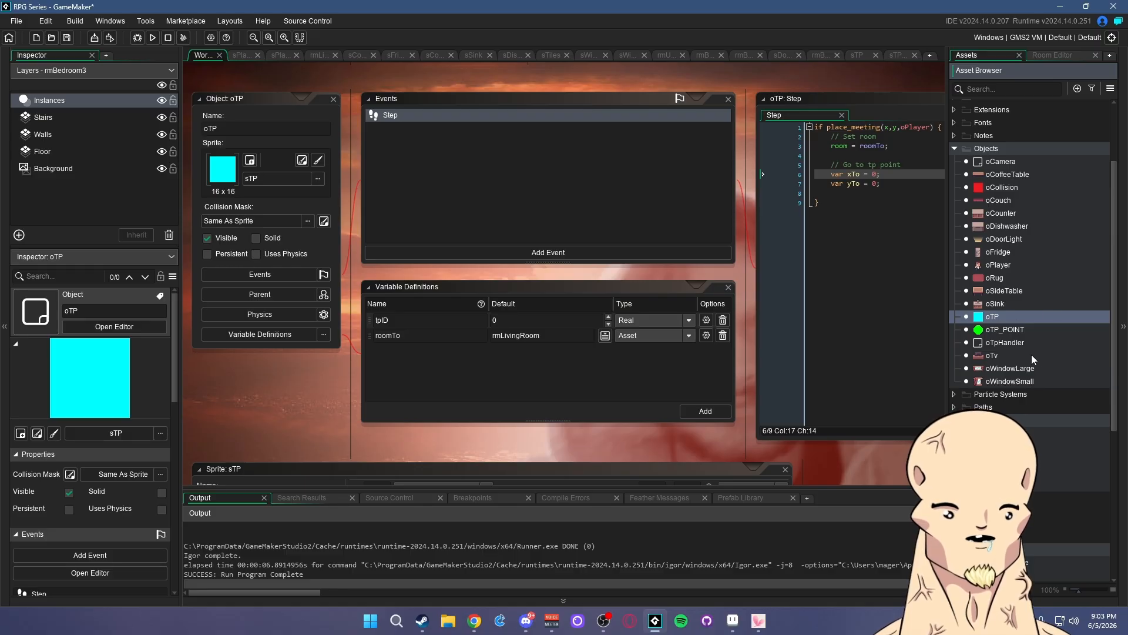
pyautogui.doubleClick(1011, 342)
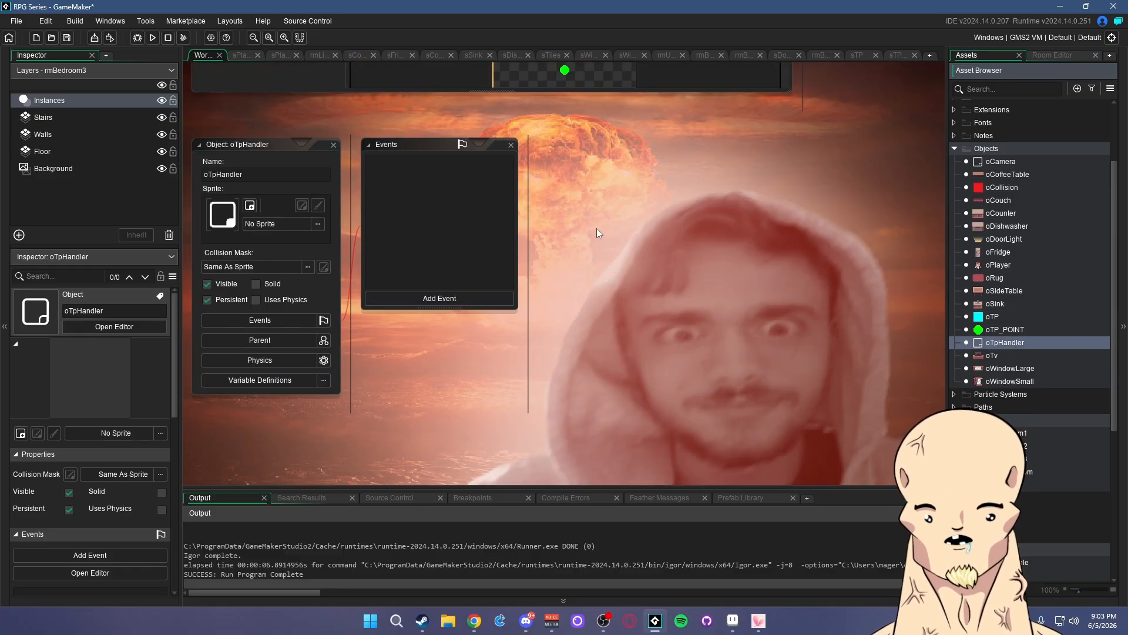
pyautogui.click(320, 55)
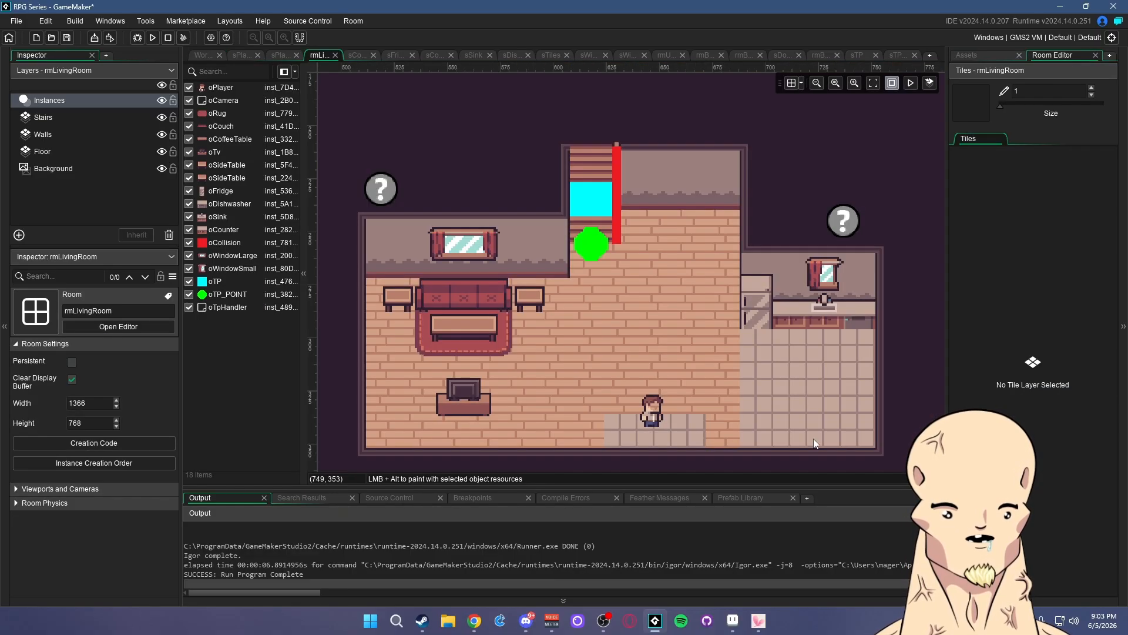
pyautogui.click(229, 307)
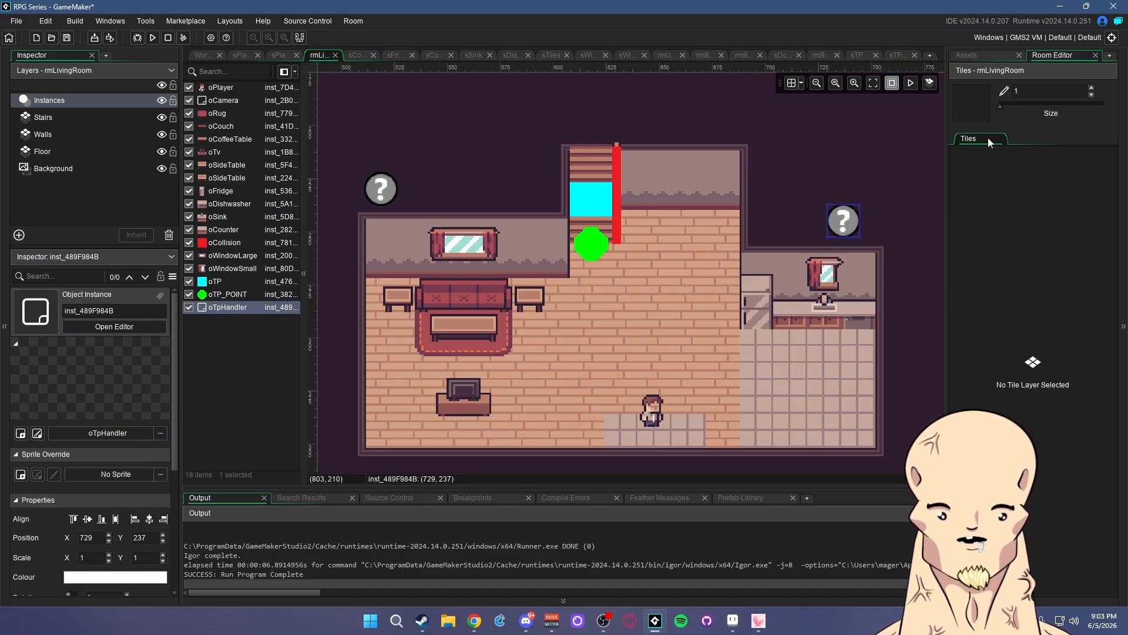
pyautogui.click(976, 55)
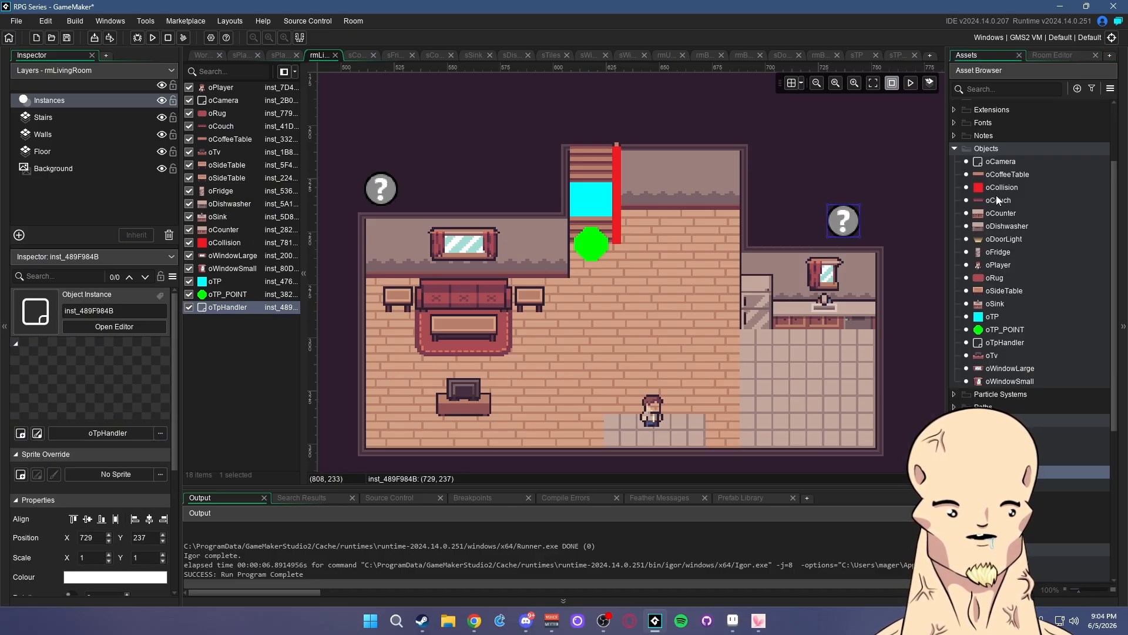
pyautogui.doubleClick(1009, 343)
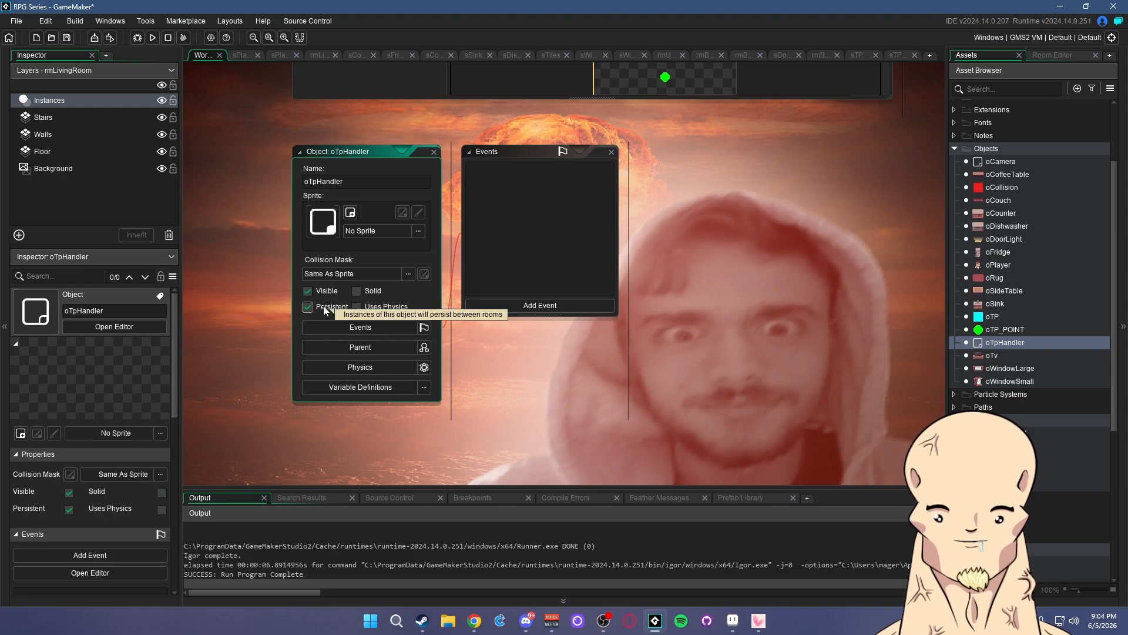
# - Give oTpHandler a Create event setting tpPointTo = noone, and save
pyautogui.click(522, 306)
pyautogui.click(680, 300)
pyautogui.click(594, 305)
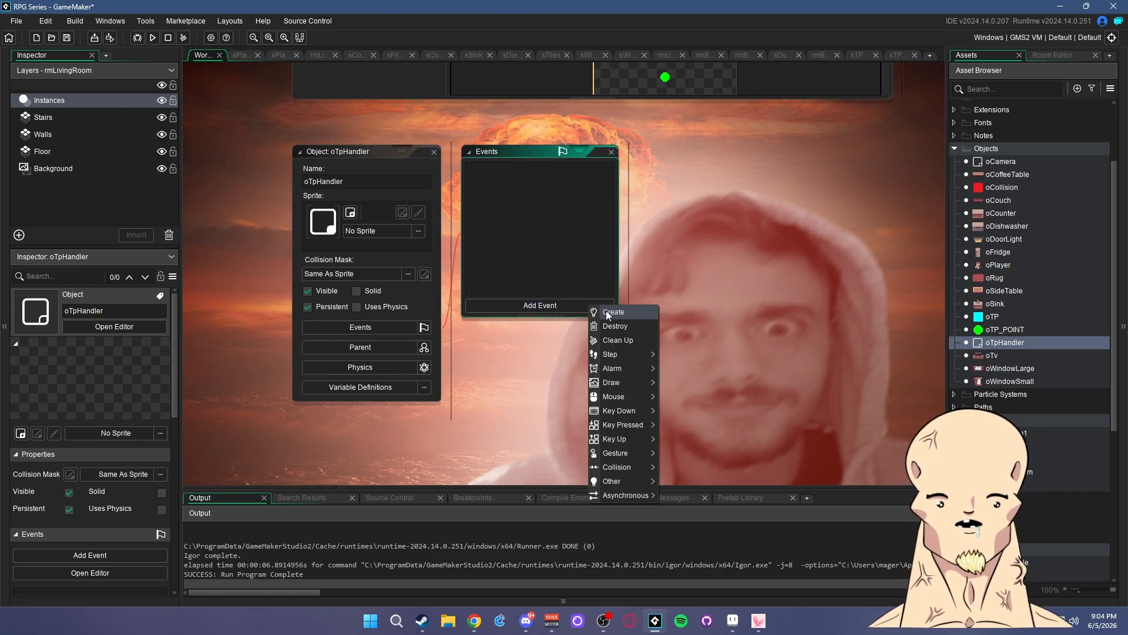
pyautogui.click(606, 312)
pyautogui.write('tpP')
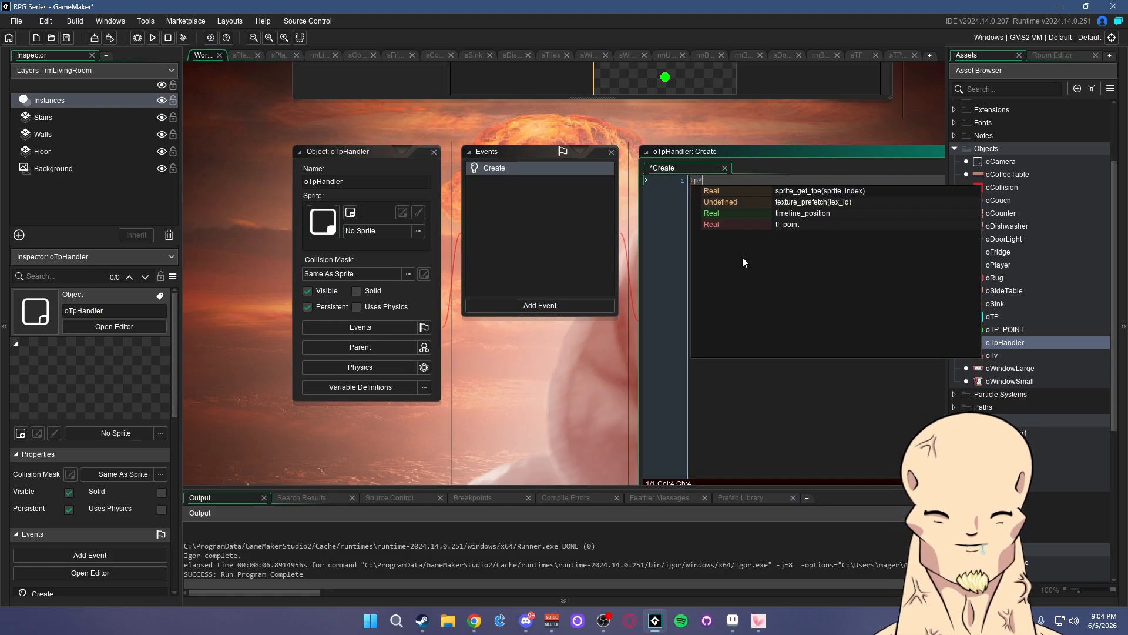
pyautogui.write('ointTo = ')
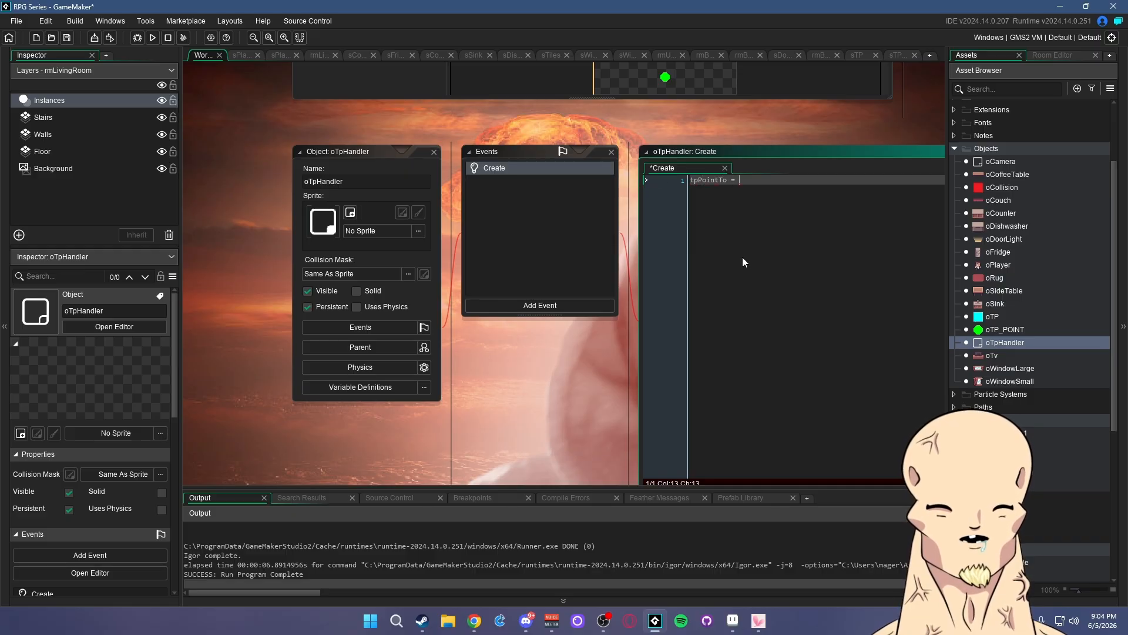
pyautogui.write('noone;')
pyautogui.hotkey('ctrl', 's')
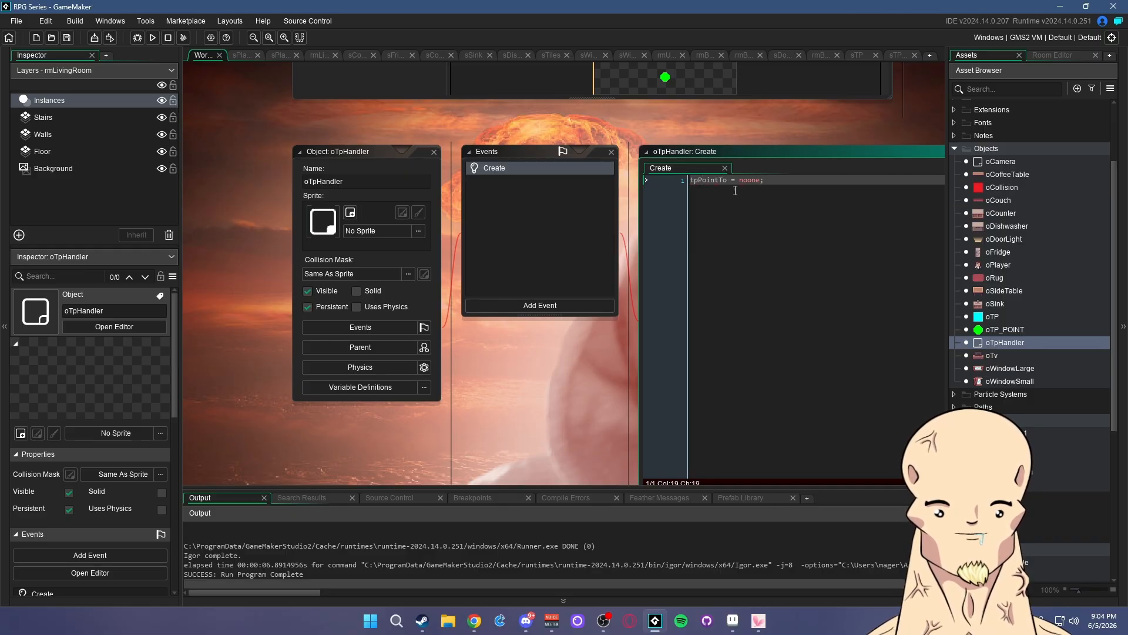
pyautogui.doubleClick(707, 183)
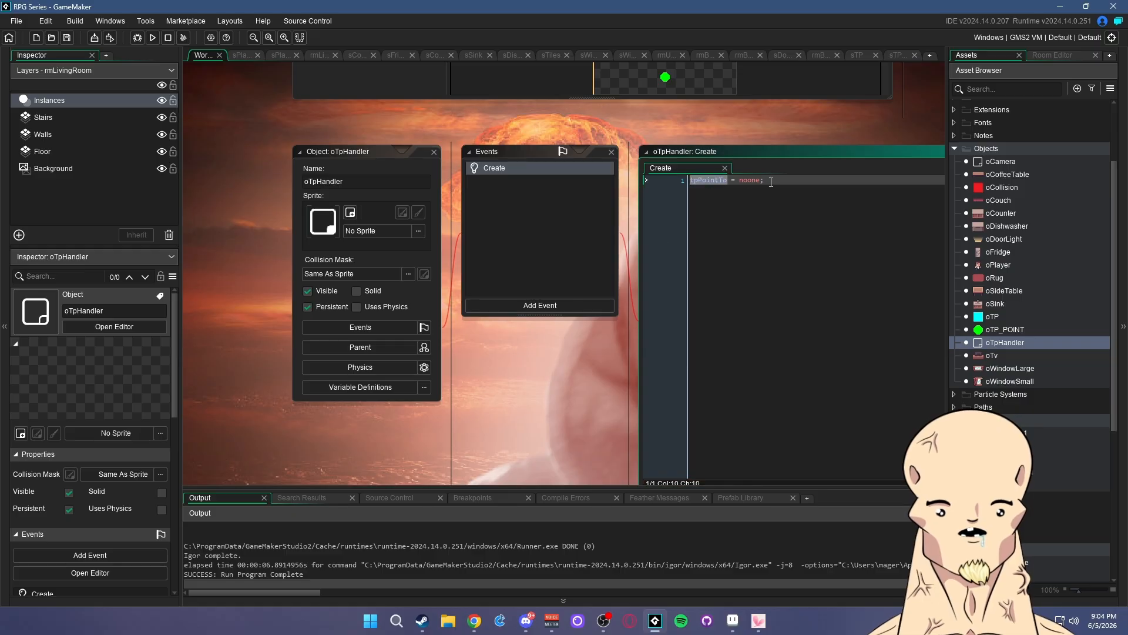
# - Add a Room Start event with if tpPointTo != noone { ... tpPointTo = noone; } and a with( line
pyautogui.click(548, 307)
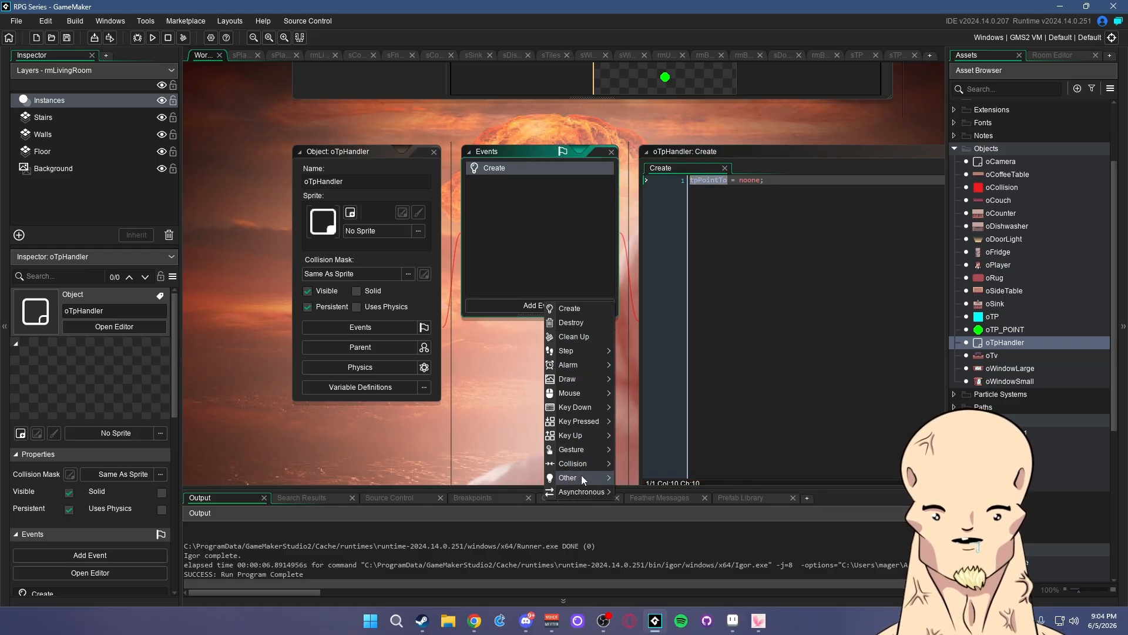
pyautogui.moveTo(581, 475)
pyautogui.click(644, 496)
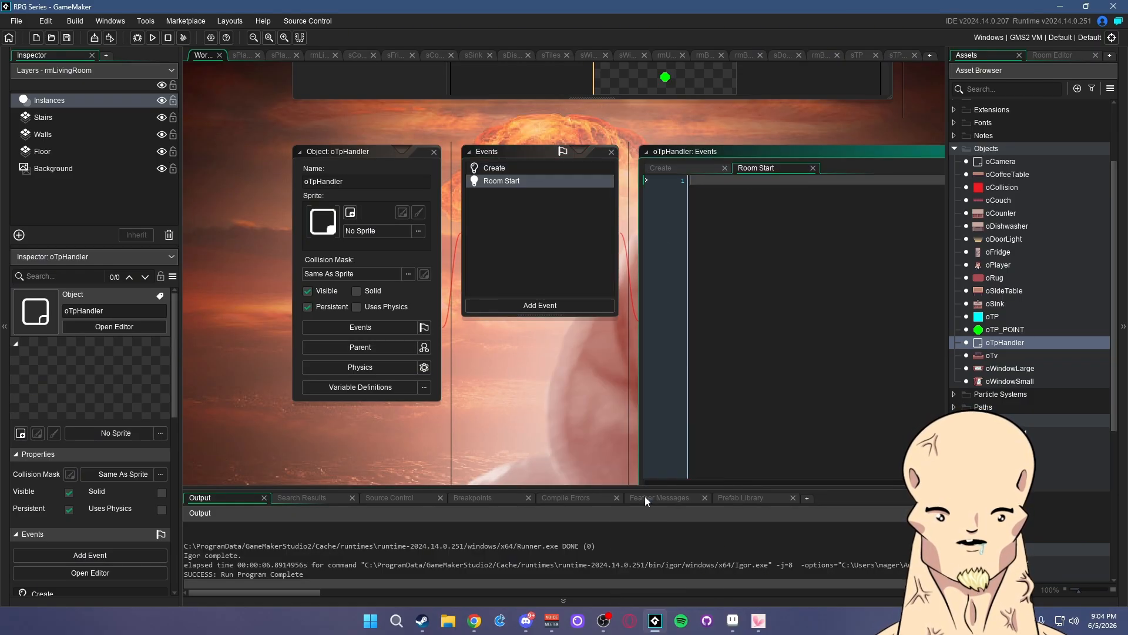
pyautogui.write('if t')
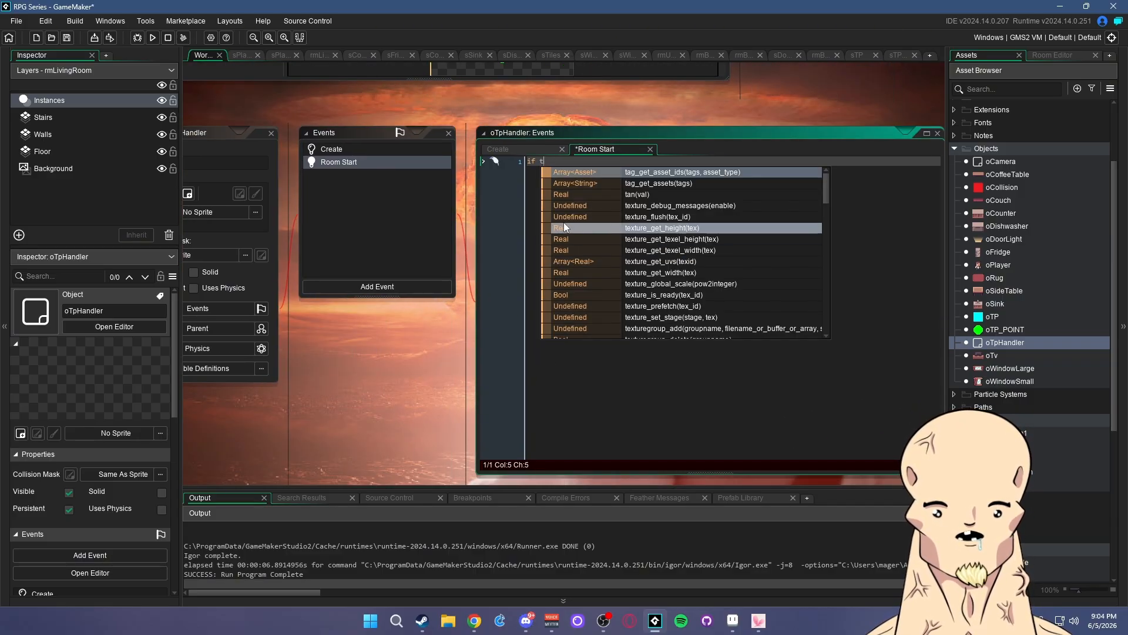
pyautogui.click(372, 150)
pyautogui.click(595, 148)
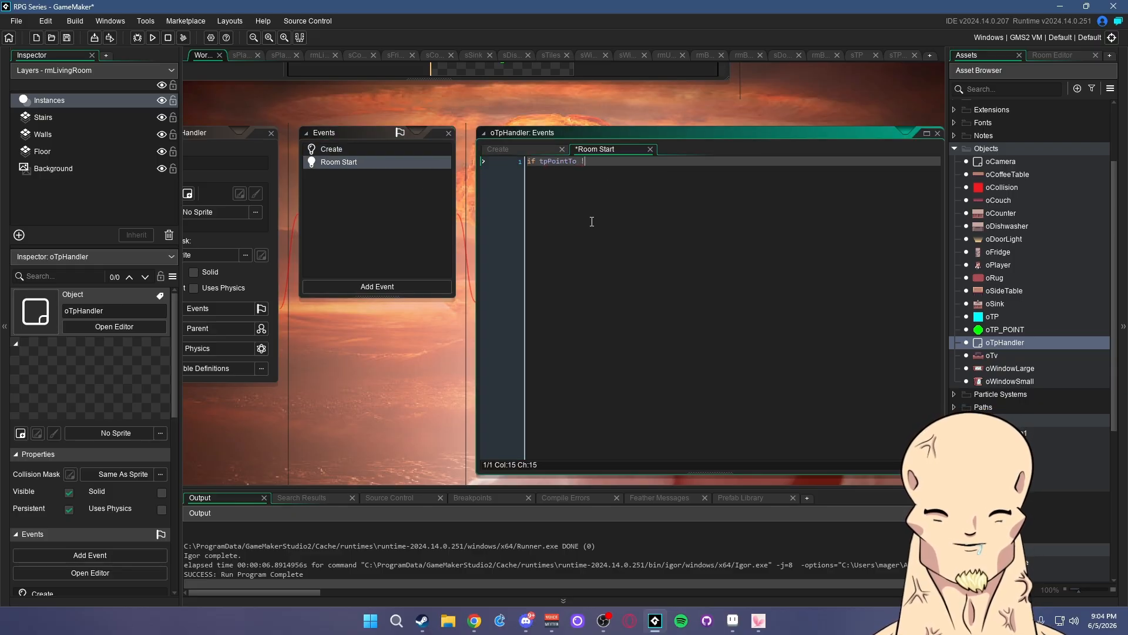
pyautogui.write('pPointTo != noone {')
pyautogui.press('Return')
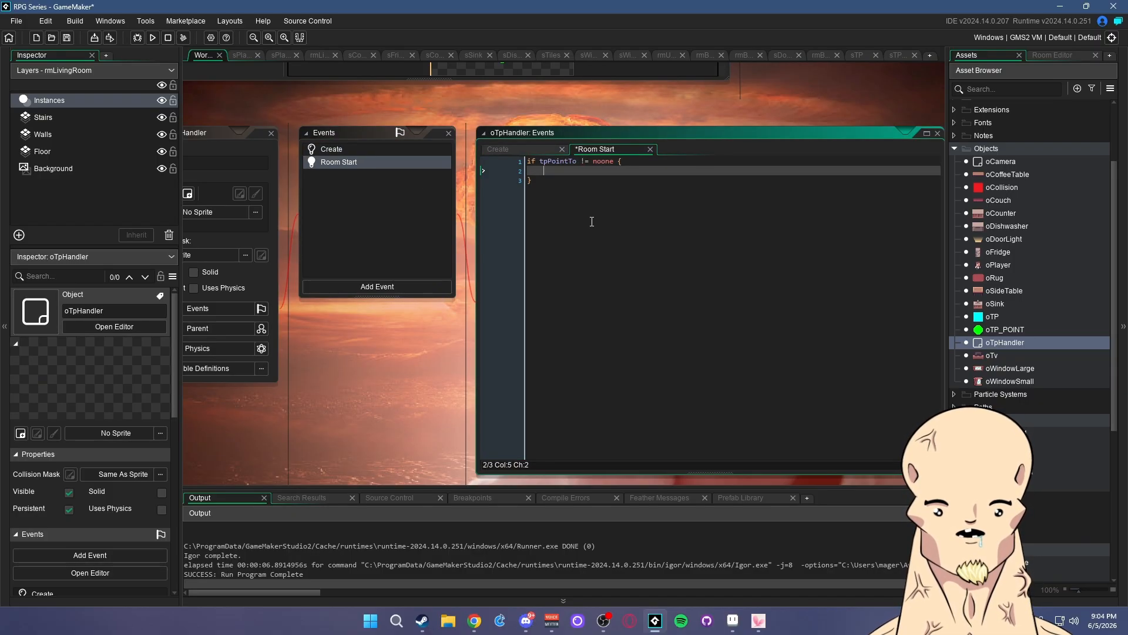
pyautogui.write('tpPointTo')
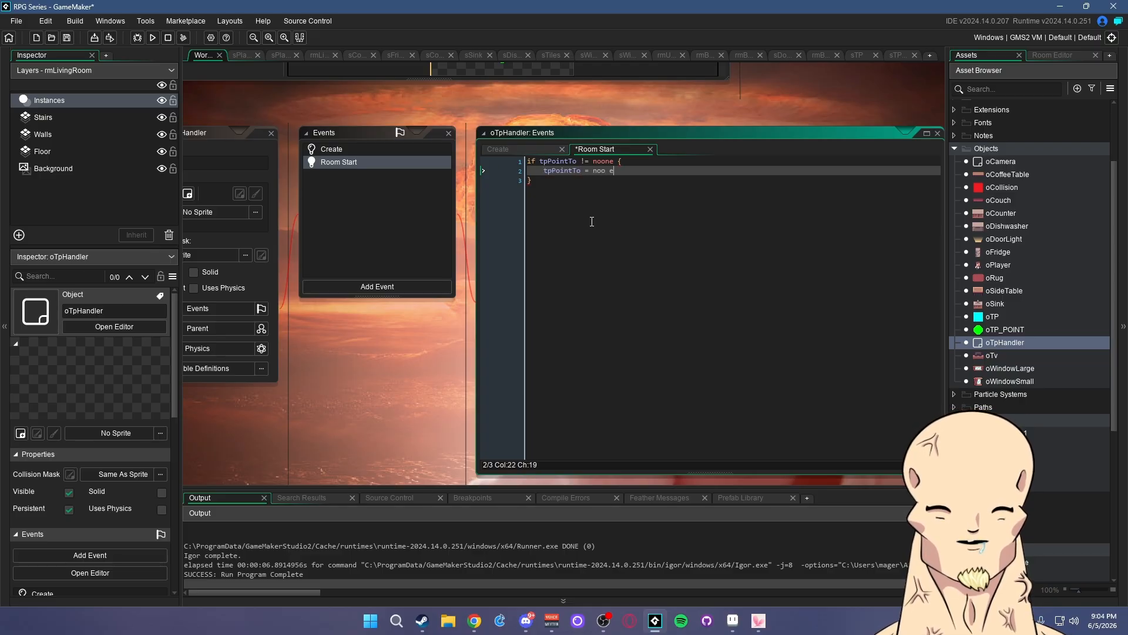
pyautogui.write(' = noone;')
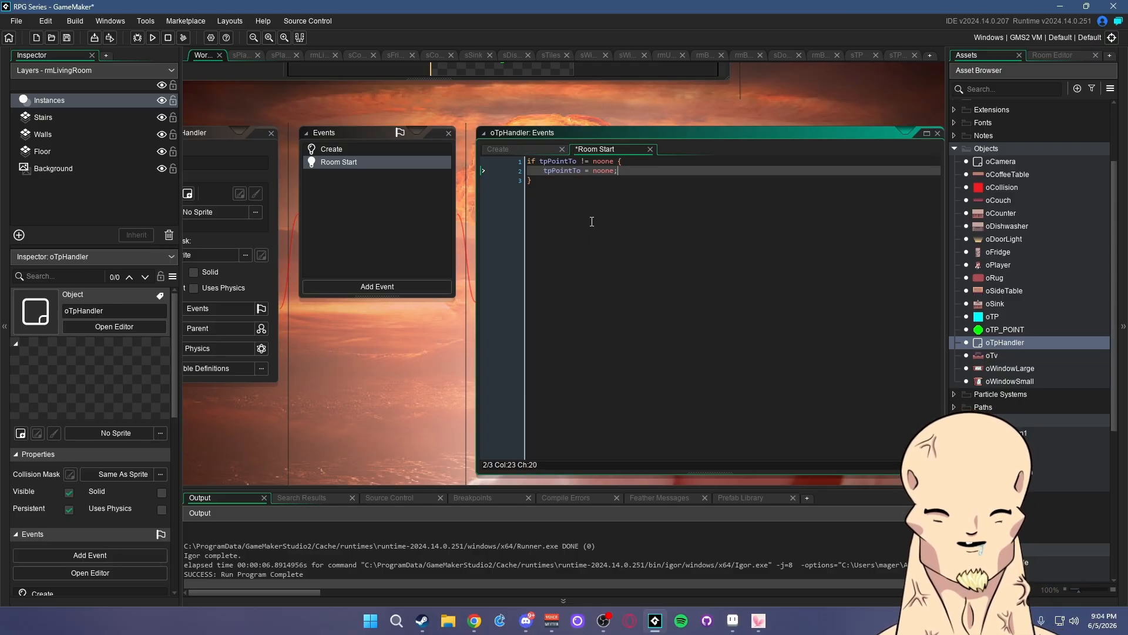
pyautogui.press('Up')
pyautogui.press('End')
pyautogui.press('Return')
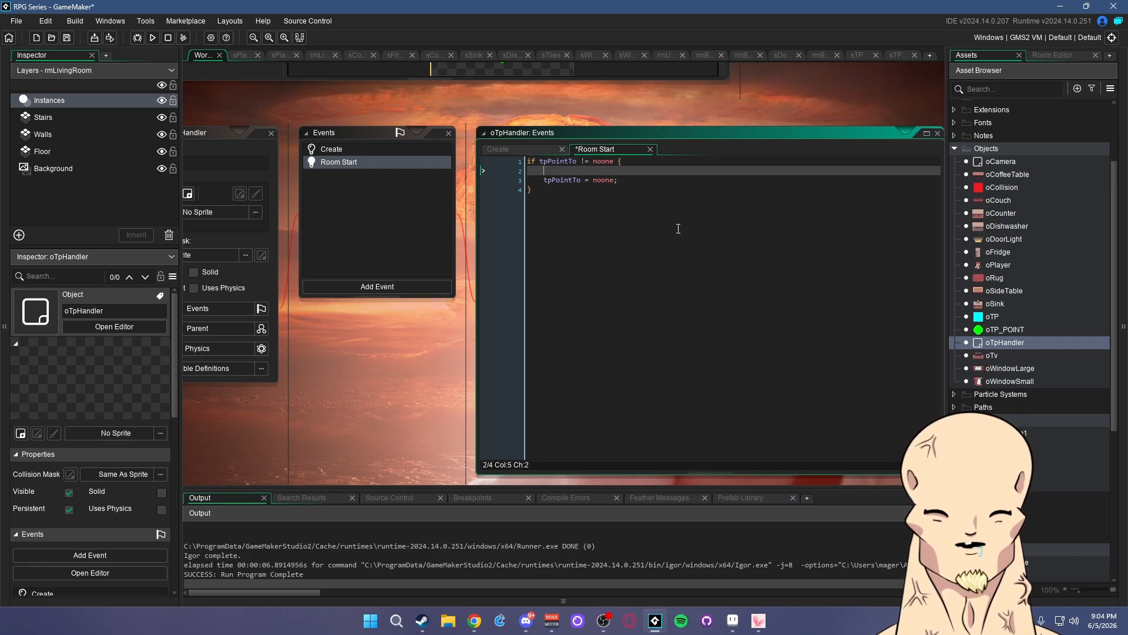
pyautogui.write('with(')
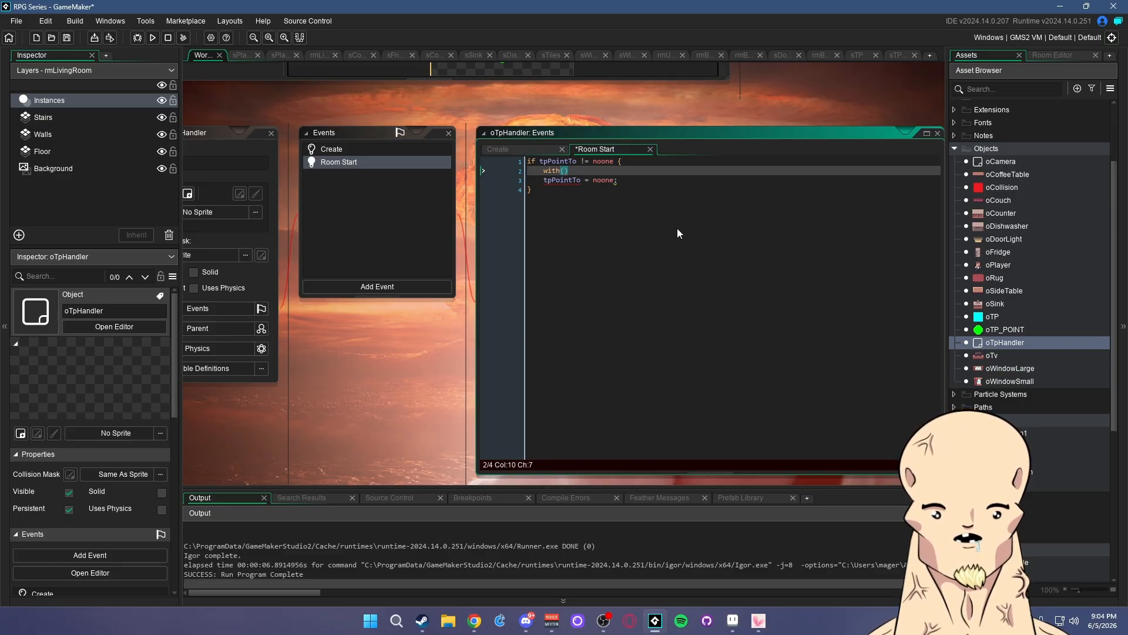
# - Replace noone with -1 in both the Room Start condition and the reset line
pyautogui.doubleClick(604, 161)
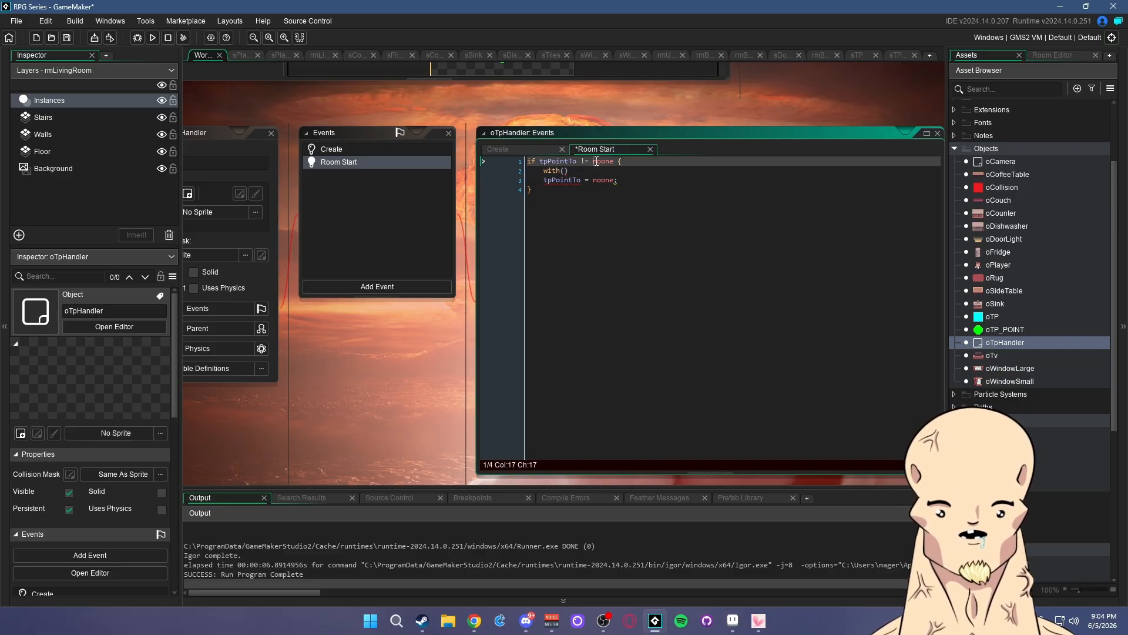
pyautogui.write('-1')
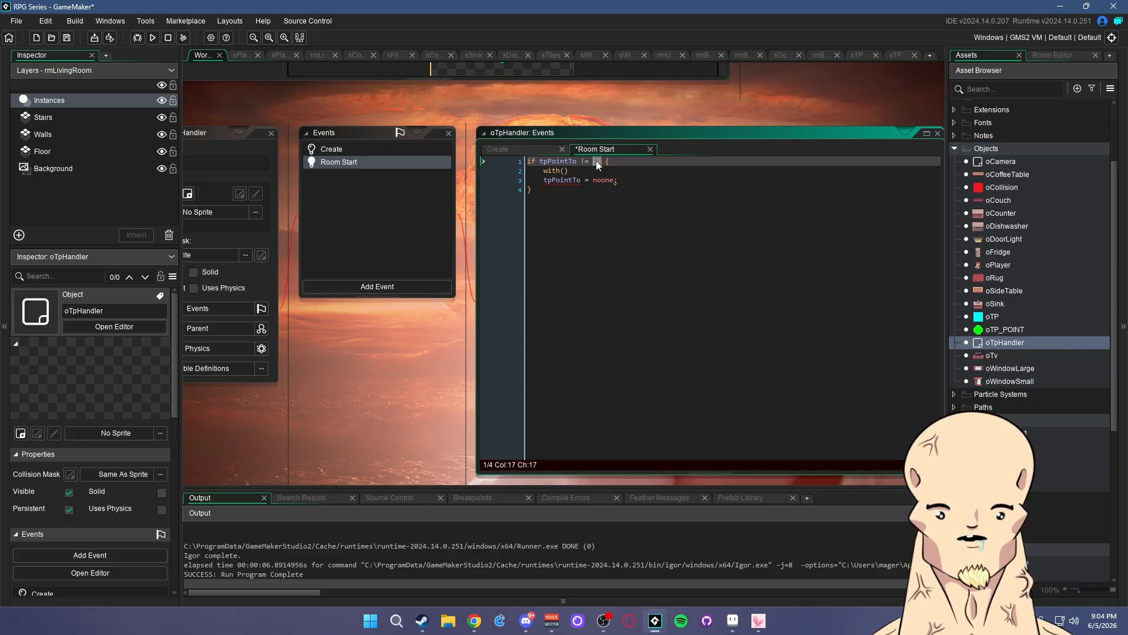
pyautogui.hotkey('ctrl', 'c')
pyautogui.doubleClick(603, 181)
pyautogui.hotkey('ctrl', 'v')
pyautogui.click(588, 162)
pyautogui.click(417, 153)
pyautogui.doubleClick(584, 163)
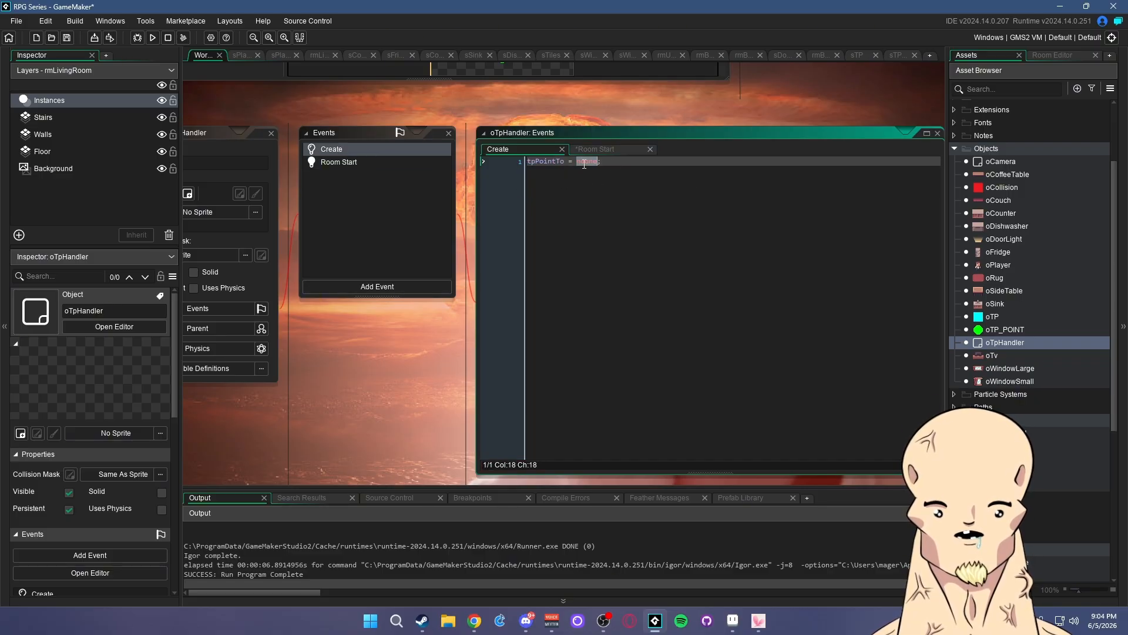
pyautogui.click(372, 164)
# - Write a with(oTP_POINT) { } block and start an if tpID == comparison inside it
pyautogui.click(564, 170)
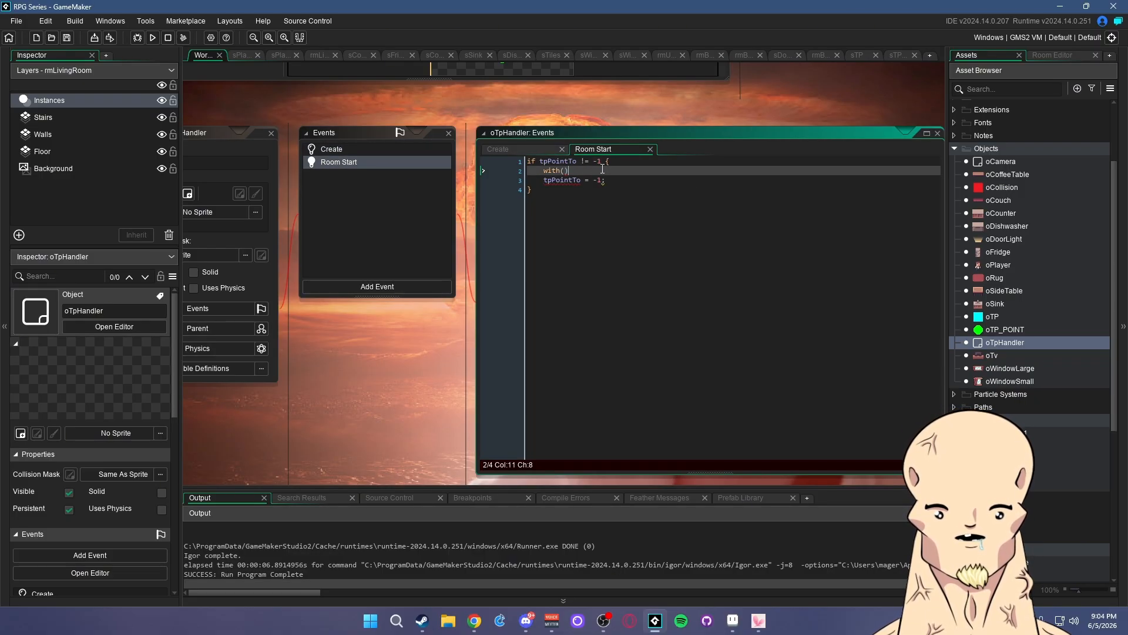
pyautogui.click(609, 180)
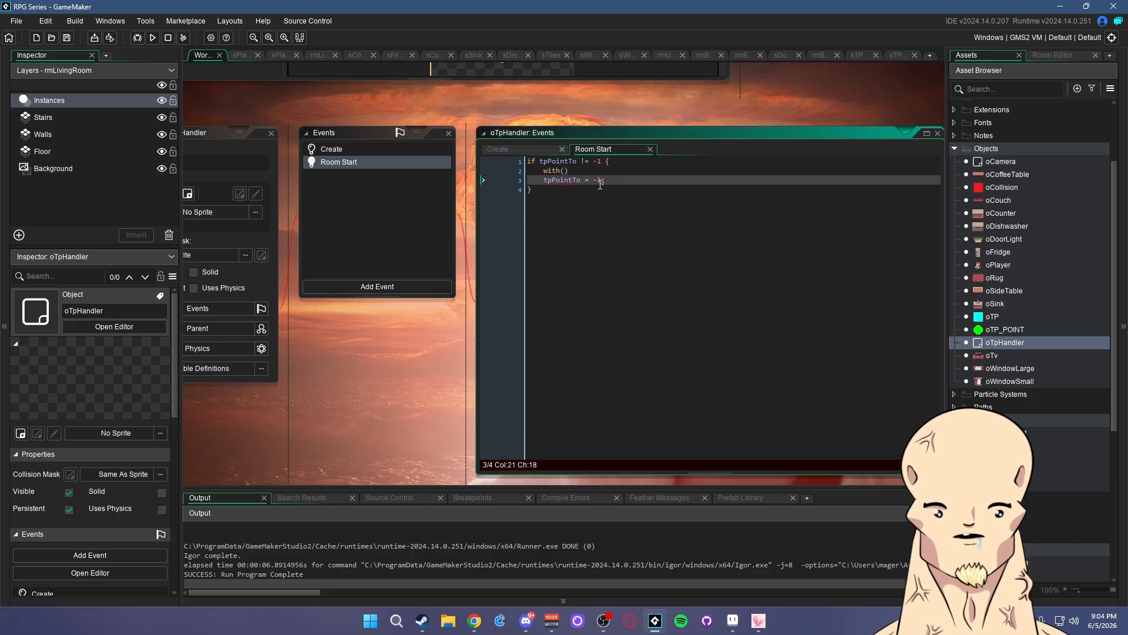
pyautogui.click(564, 170)
pyautogui.write('oTp')
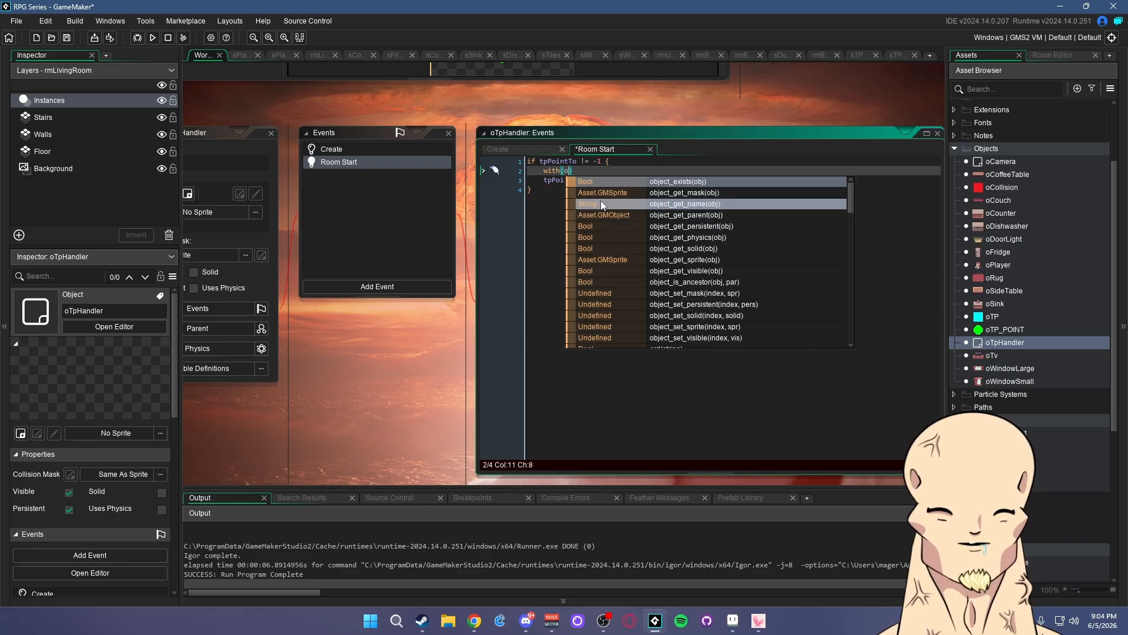
pyautogui.click(601, 204)
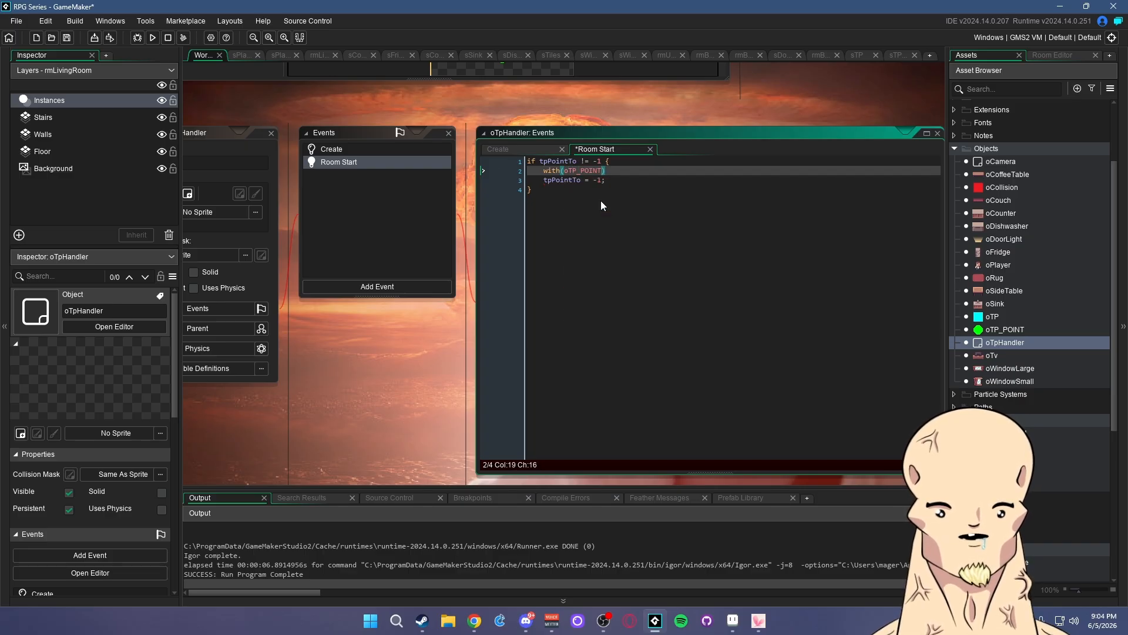
pyautogui.press('End')
pyautogui.write('{')
pyautogui.press('Return')
pyautogui.press('Return')
pyautogui.write('}')
pyautogui.press('Up')
pyautogui.write('if ')
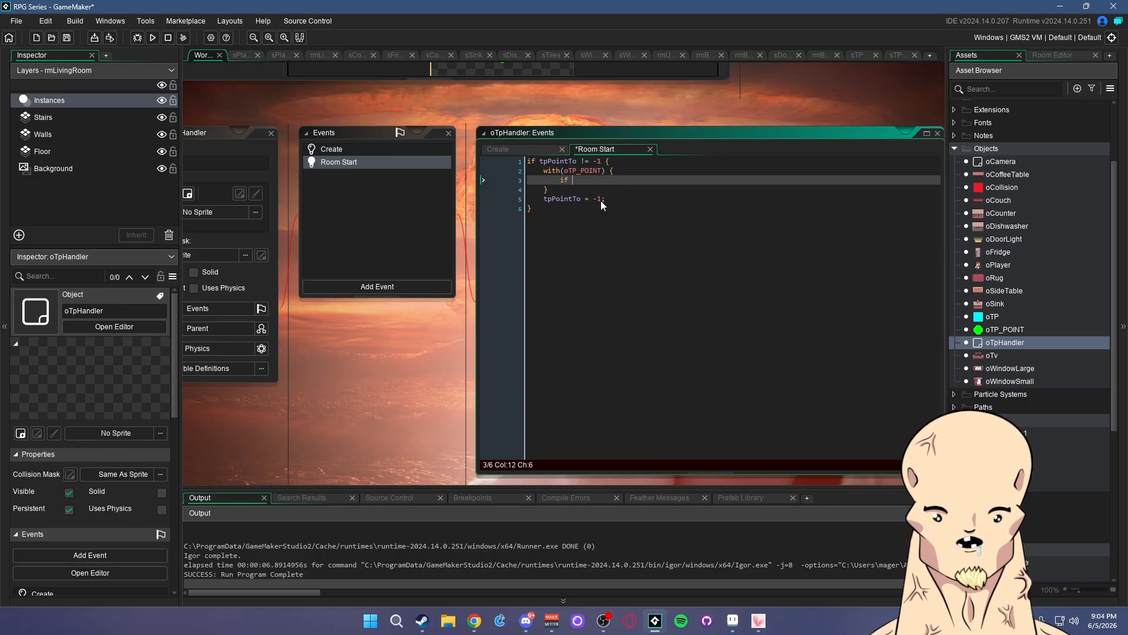
pyautogui.write('tpID ==')
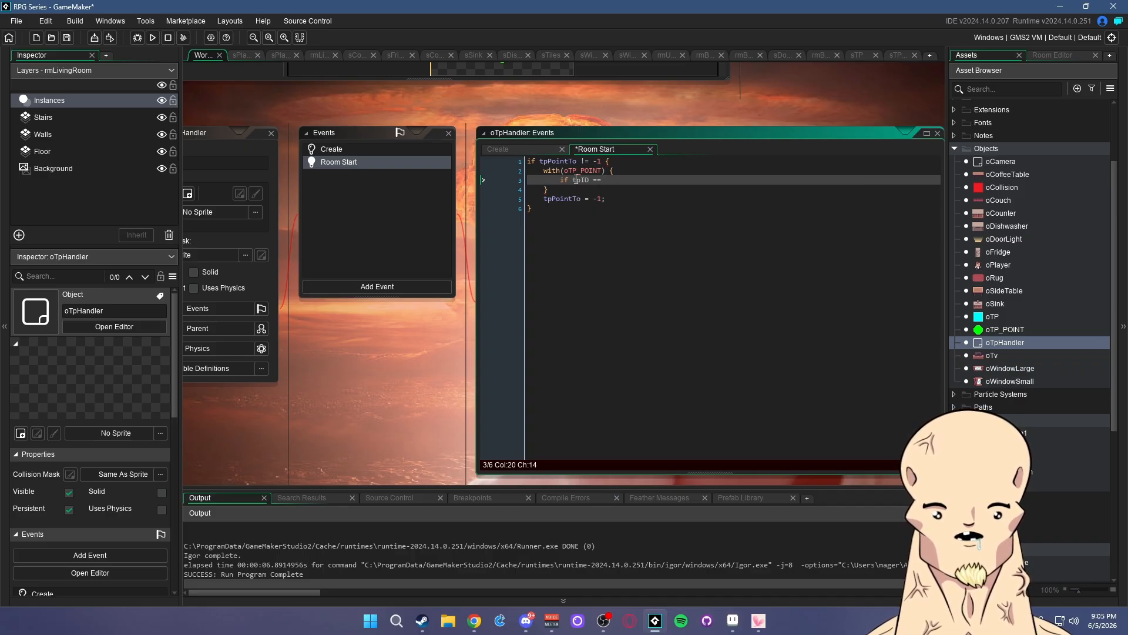
# - Check oTP_POINT's variable names, then complete the comparison with other.tpPointTo
pyautogui.doubleClick(1004, 329)
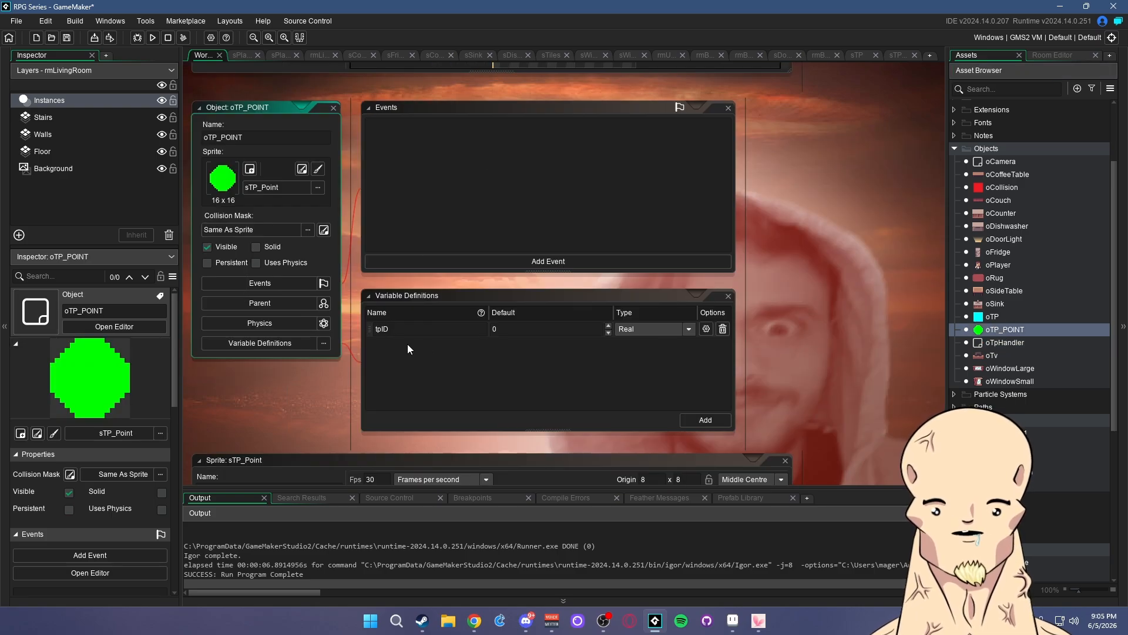
pyautogui.doubleClick(1002, 342)
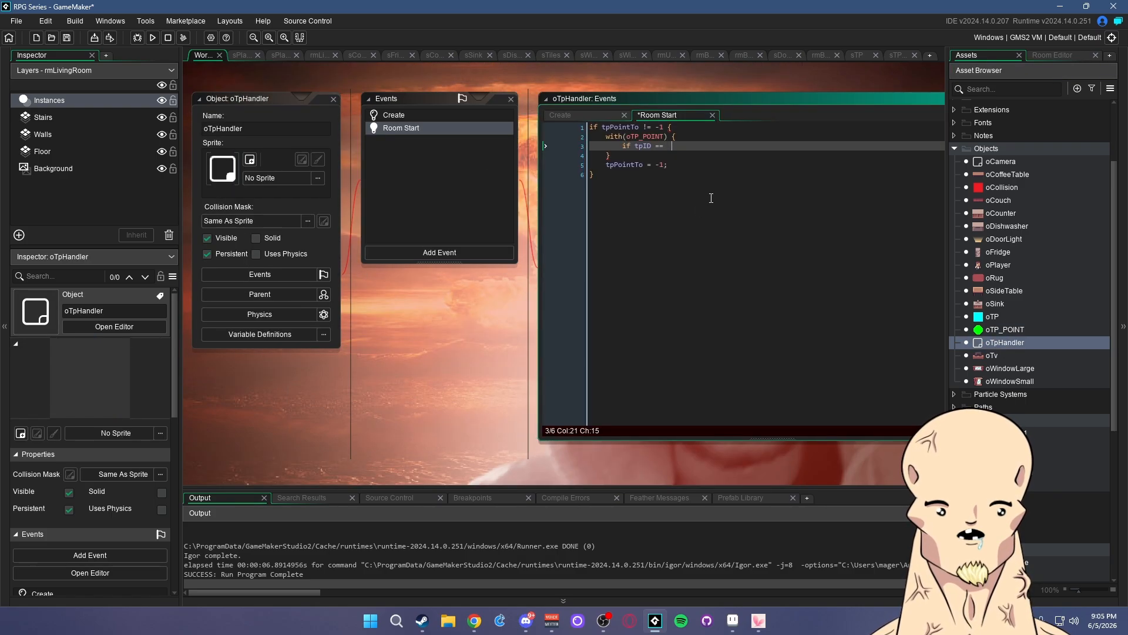
pyautogui.write('o')
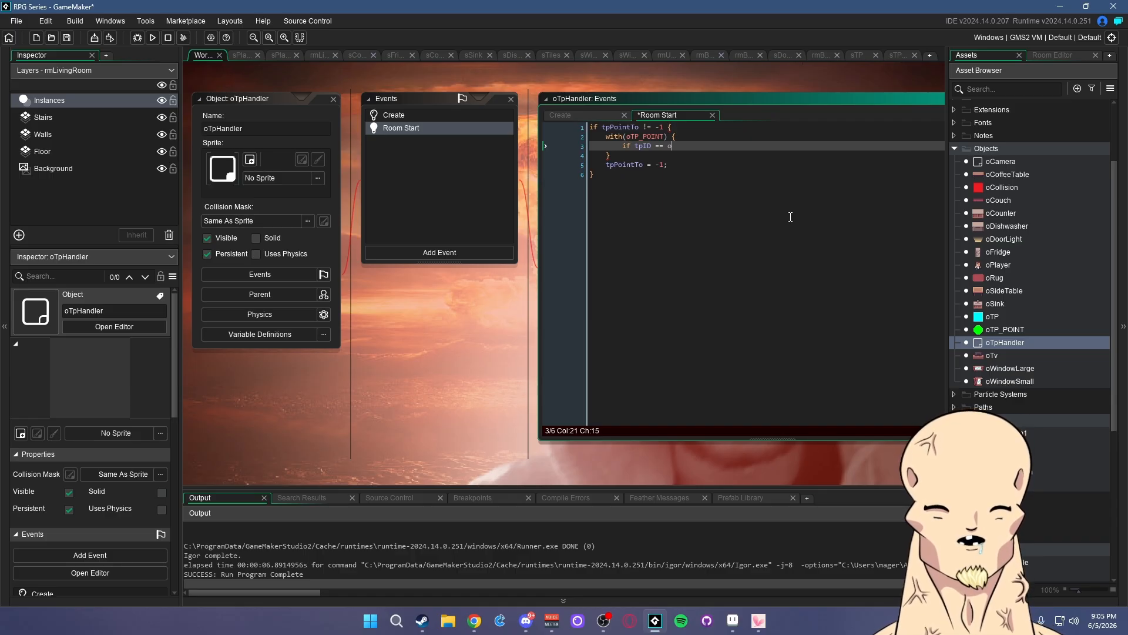
pyautogui.write('ther.tpPointTo')
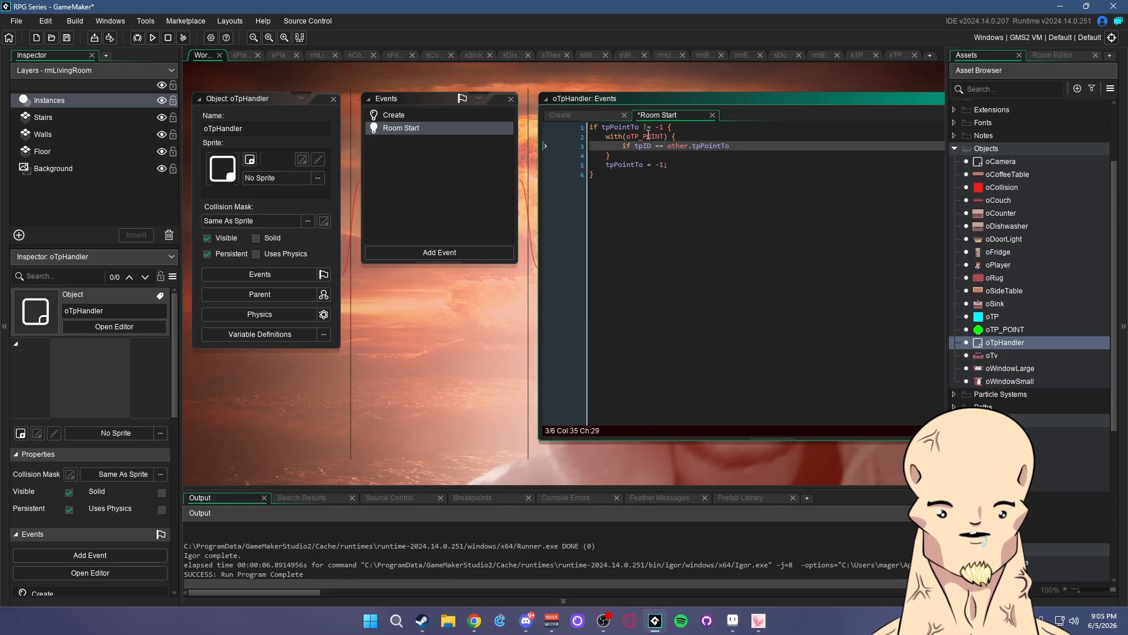
pyautogui.moveTo(626, 128); pyautogui.dragTo(661, 137)
pyautogui.click(673, 128)
pyautogui.click(673, 137)
# - Inside the matching-tpID block, set oPlayer.x = x and oPlayer.y = y
pyautogui.click(744, 149)
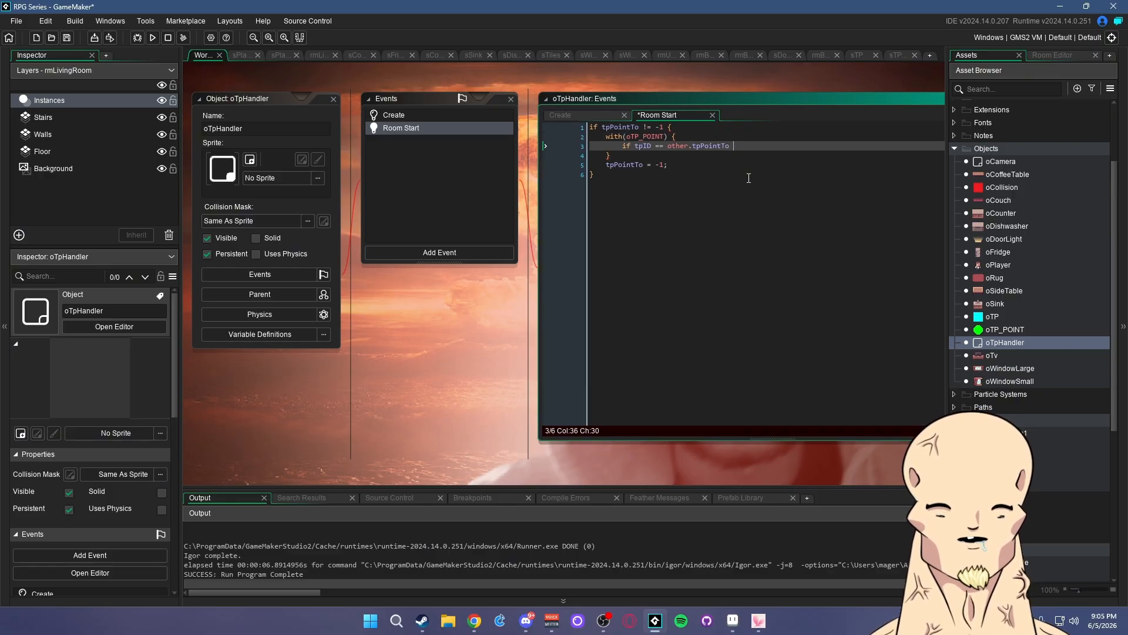
pyautogui.write('{ o')
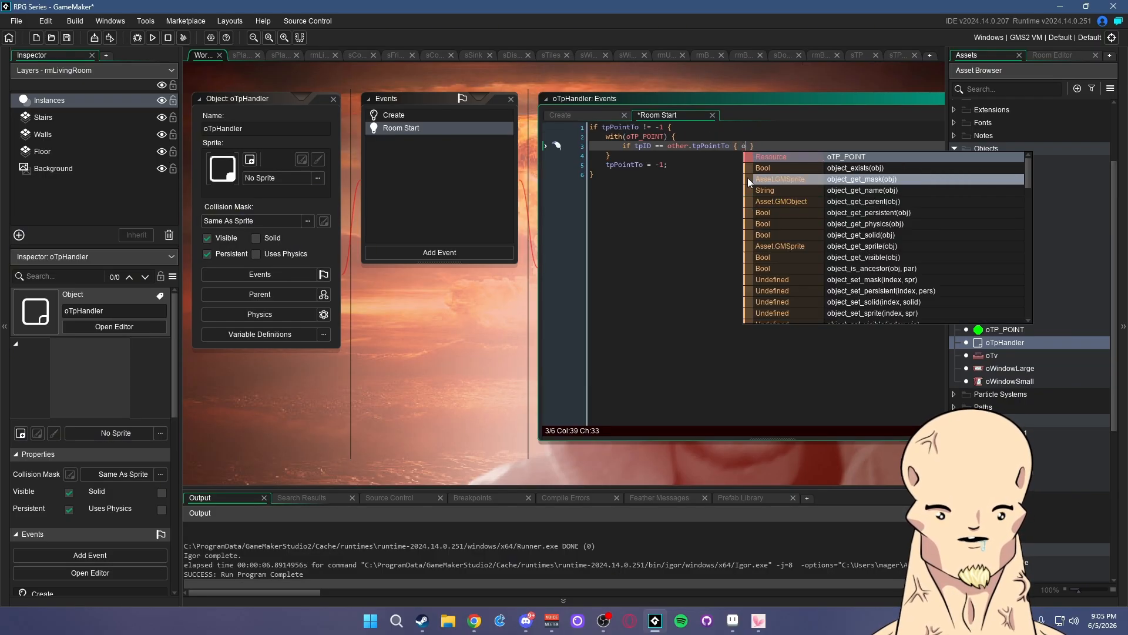
pyautogui.press('BackSpace')
pyautogui.press('Return')
pyautogui.press('Return')
pyautogui.press('BackSpace')
pyautogui.press('Up')
pyautogui.press('Tab')
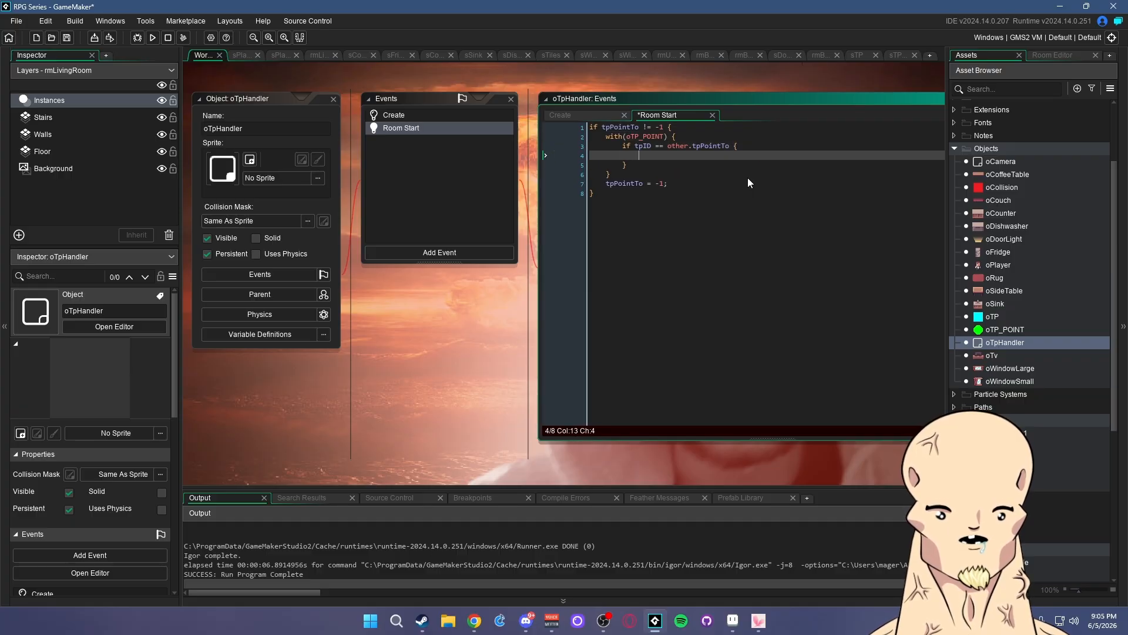
pyautogui.write('oPlayer.x = ')
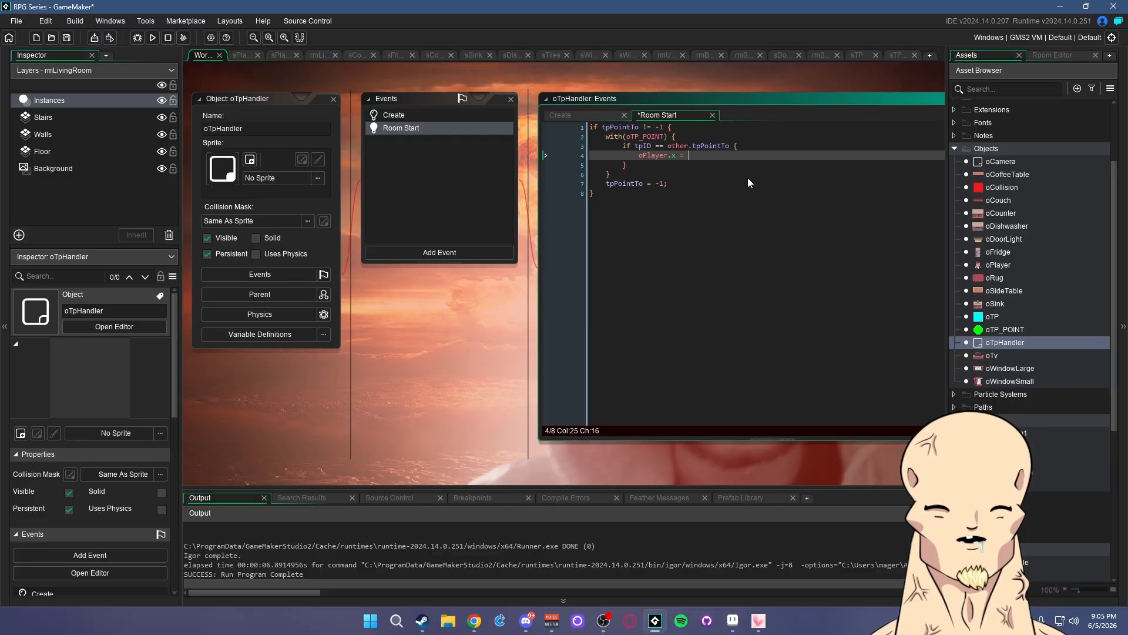
pyautogui.write('x;')
pyautogui.press('Return')
pyautogui.write('oPla')
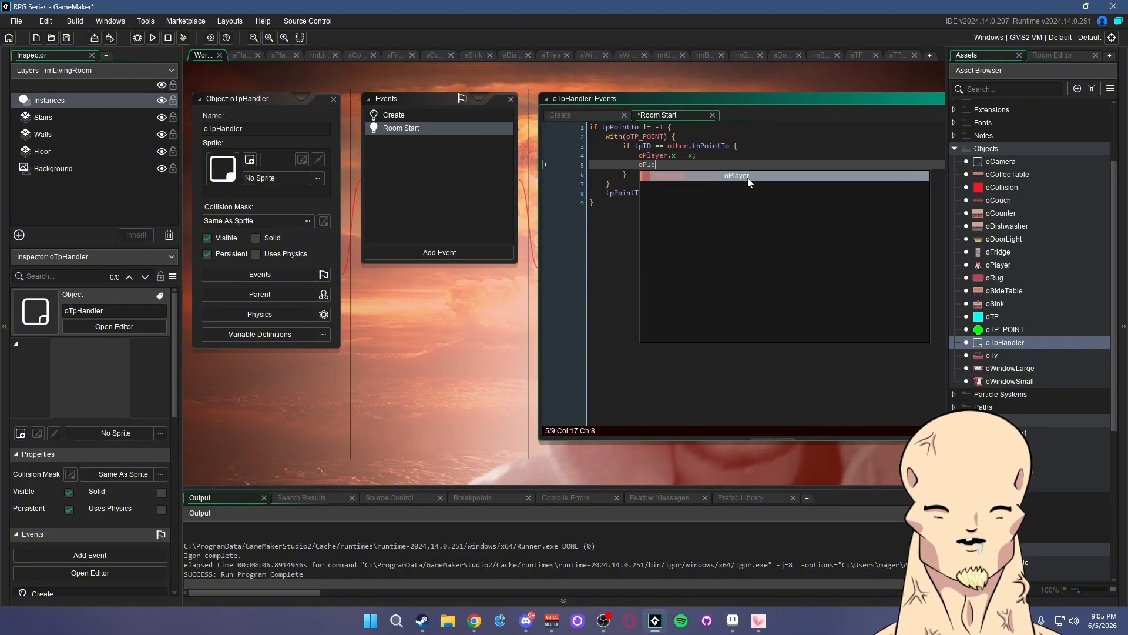
pyautogui.write('yer.y = y;')
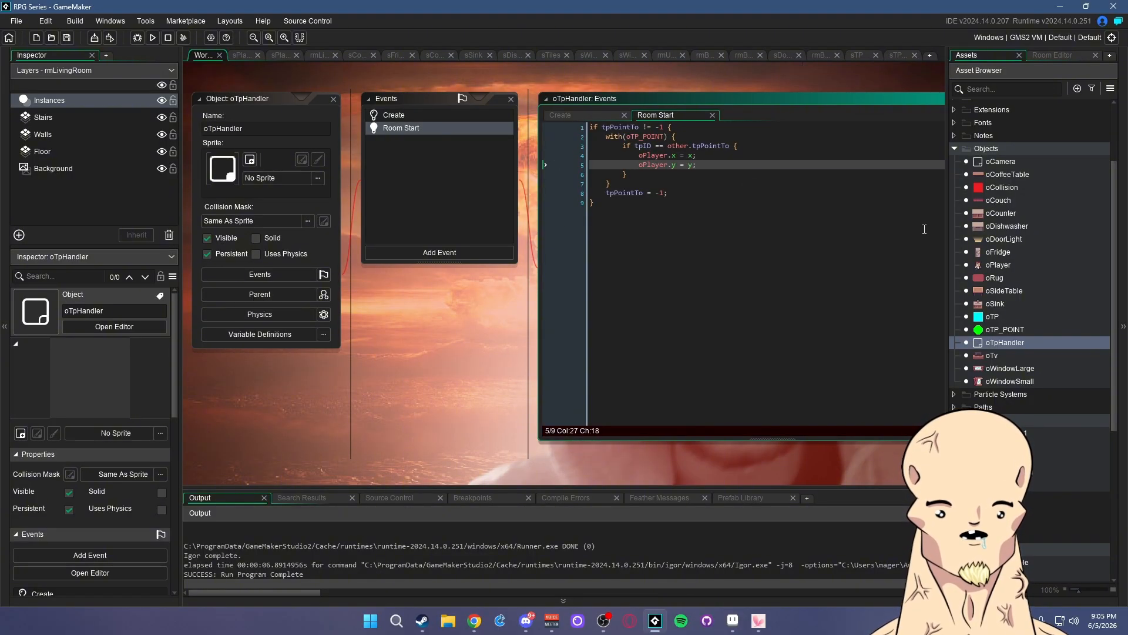
pyautogui.click(703, 158)
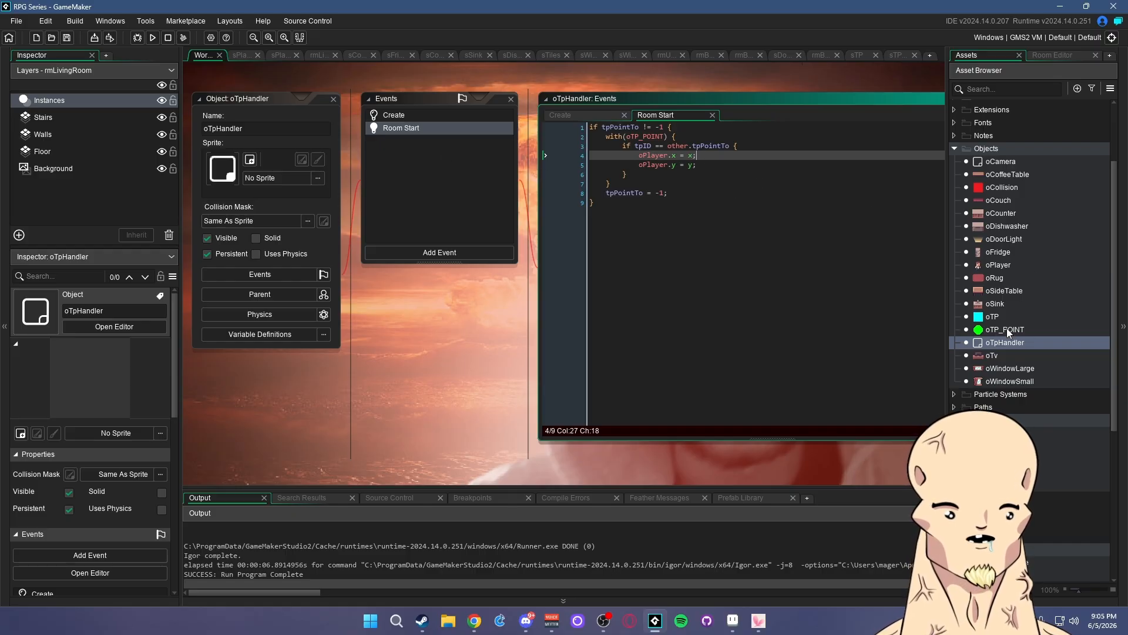
# - Write 'oTpHandler.tpPointTo = tpID;' into the oTP Step code
pyautogui.doubleClick(998, 317)
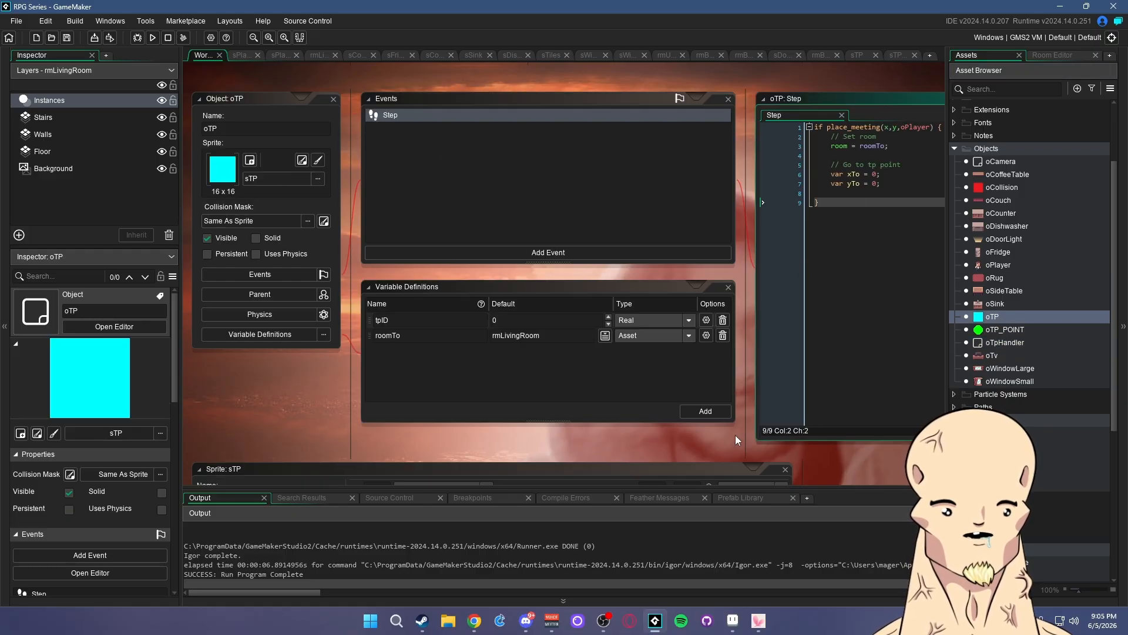
pyautogui.moveTo(684, 435); pyautogui.dragTo(412, 402, button='middle')
pyautogui.moveTo(613, 151); pyautogui.dragTo(560, 131)
pyautogui.write('/')
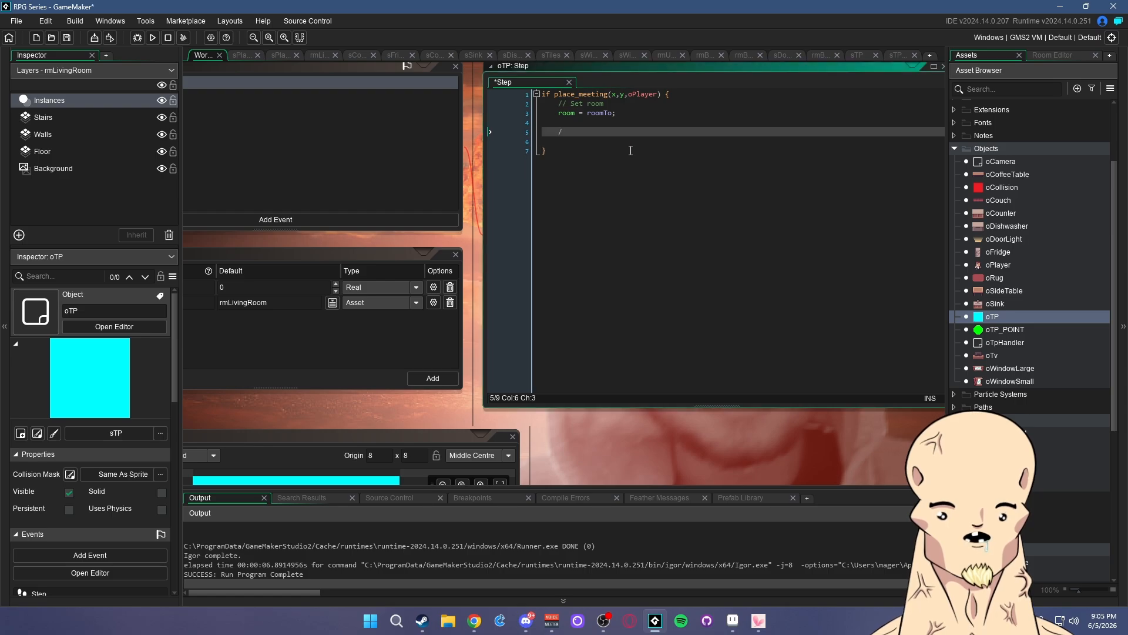
pyautogui.write('oTpHandler')
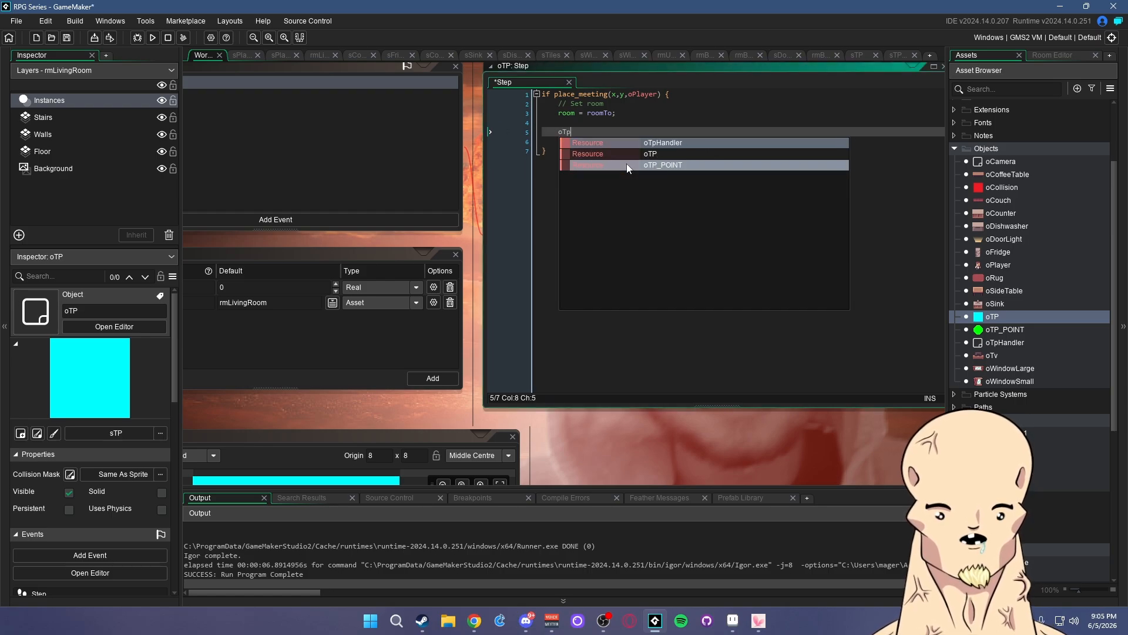
pyautogui.press('Return')
pyautogui.write('.')
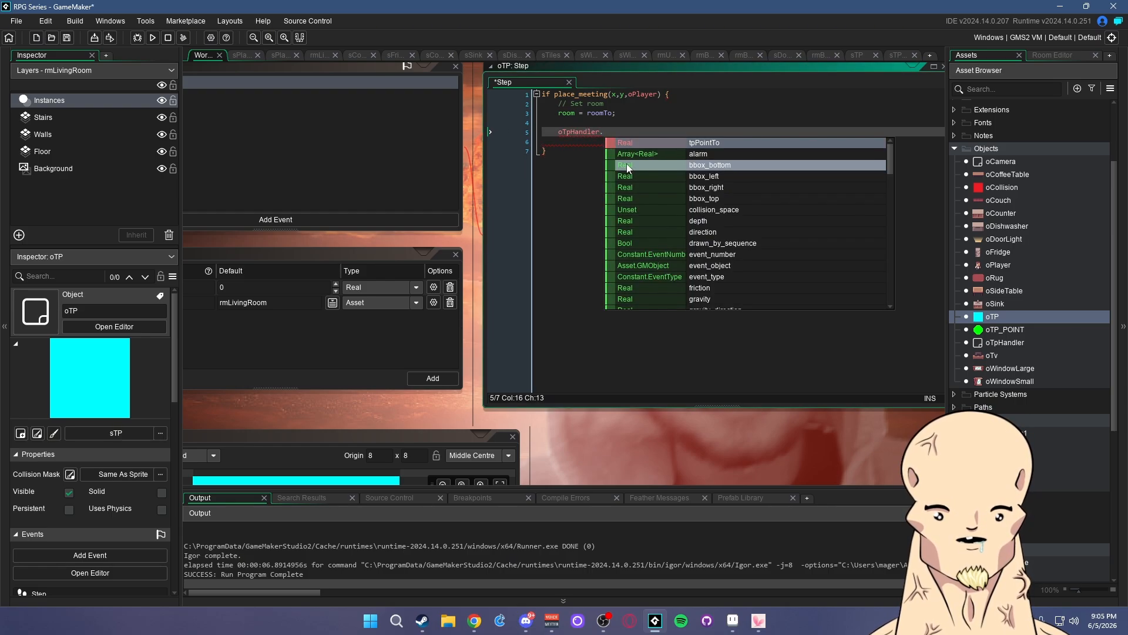
pyautogui.press('Return')
pyautogui.write('= ')
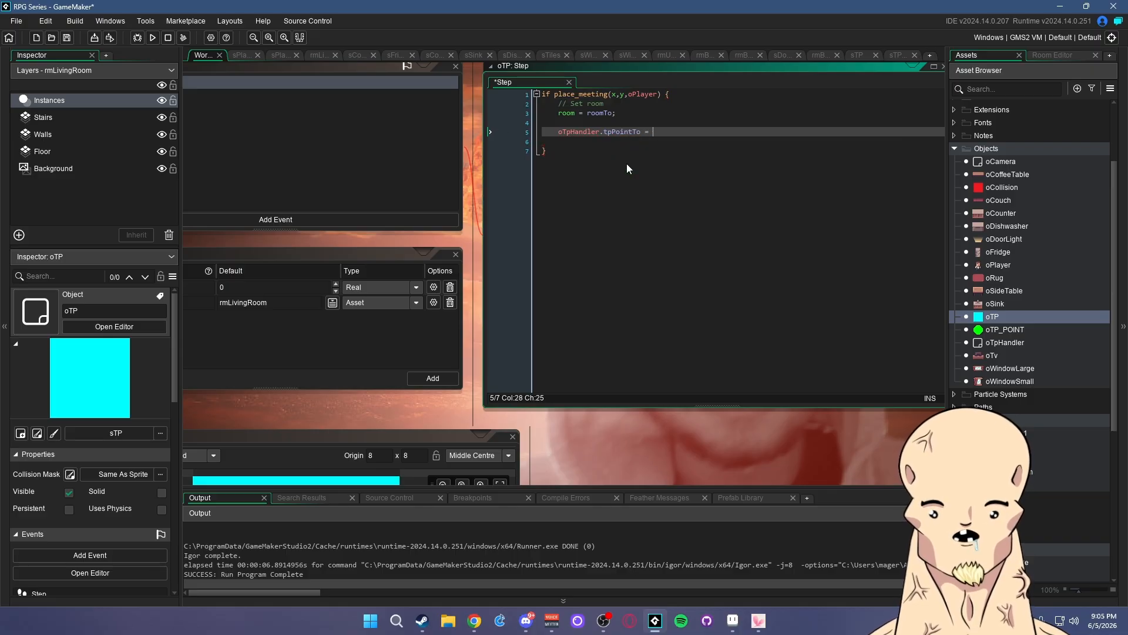
pyautogui.write('tpID')
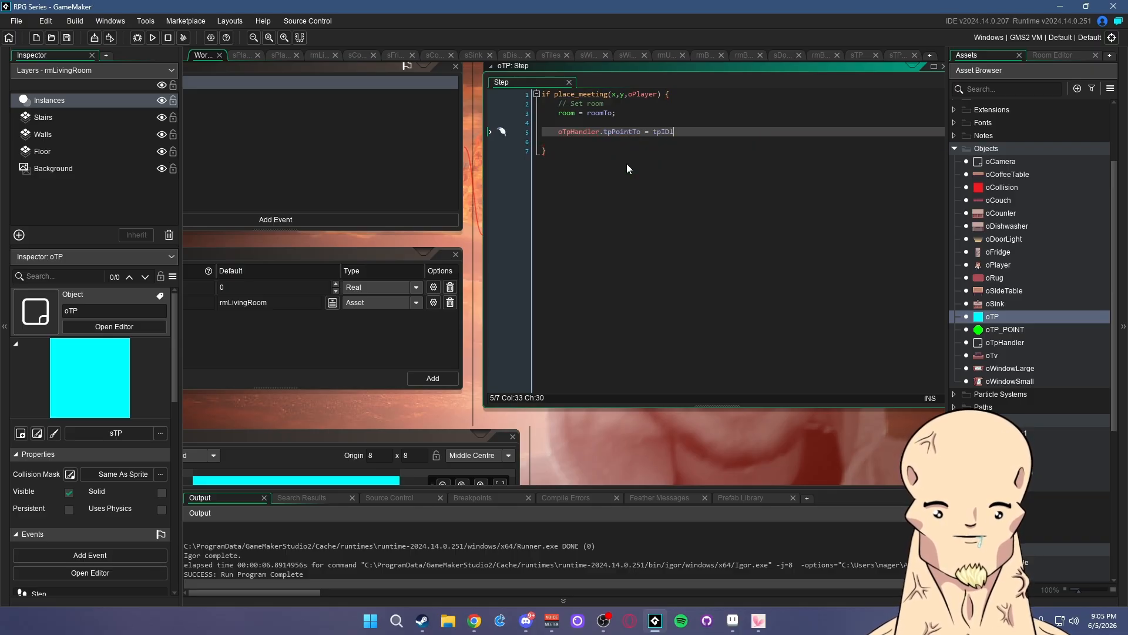
pyautogui.write(';')
# - Remove the two blank lines around the new assignment and save the Step code
pyautogui.click(586, 122)
pyautogui.press('BackSpace')
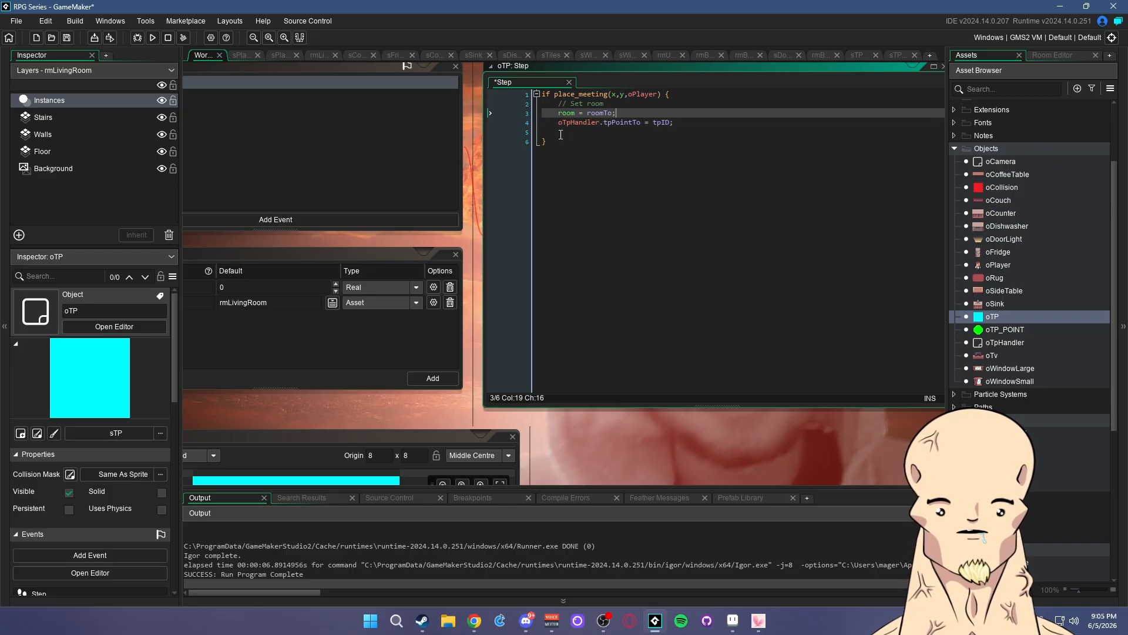
pyautogui.click(561, 133)
pyautogui.press('BackSpace')
pyautogui.press('Up')
pyautogui.press('Up')
pyautogui.hotkey('ctrl', 's')
# - Copy the tpPointTo assignment to the top of the if block
pyautogui.press('Down')
pyautogui.press('Down')
pyautogui.hotkey('shift', 'Home')
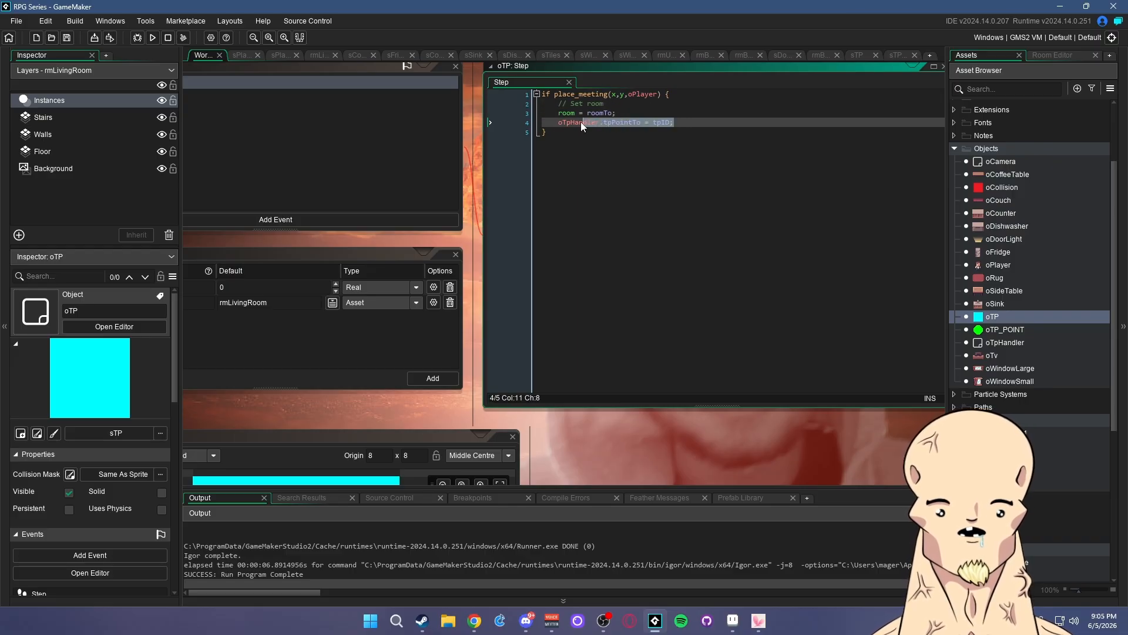
pyautogui.hotkey('ctrl', 'c')
pyautogui.click(679, 96)
pyautogui.press('Return')
pyautogui.hotkey('ctrl', 'v')
# - Delete the Set room comment and the duplicate assignment line, then review the result
pyautogui.moveTo(607, 113); pyautogui.dragTo(510, 112)
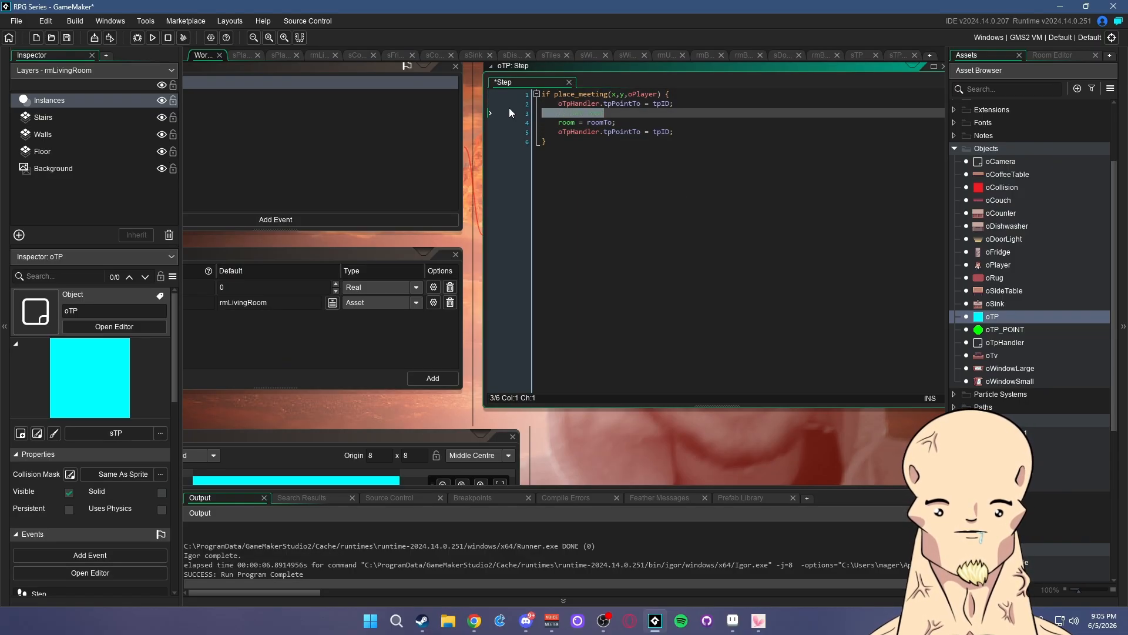
pyautogui.press('BackSpace')
pyautogui.press('BackSpace')
pyautogui.click(679, 123)
pyautogui.hotkey('shift', 'Home')
pyautogui.press('BackSpace')
pyautogui.press('BackSpace')
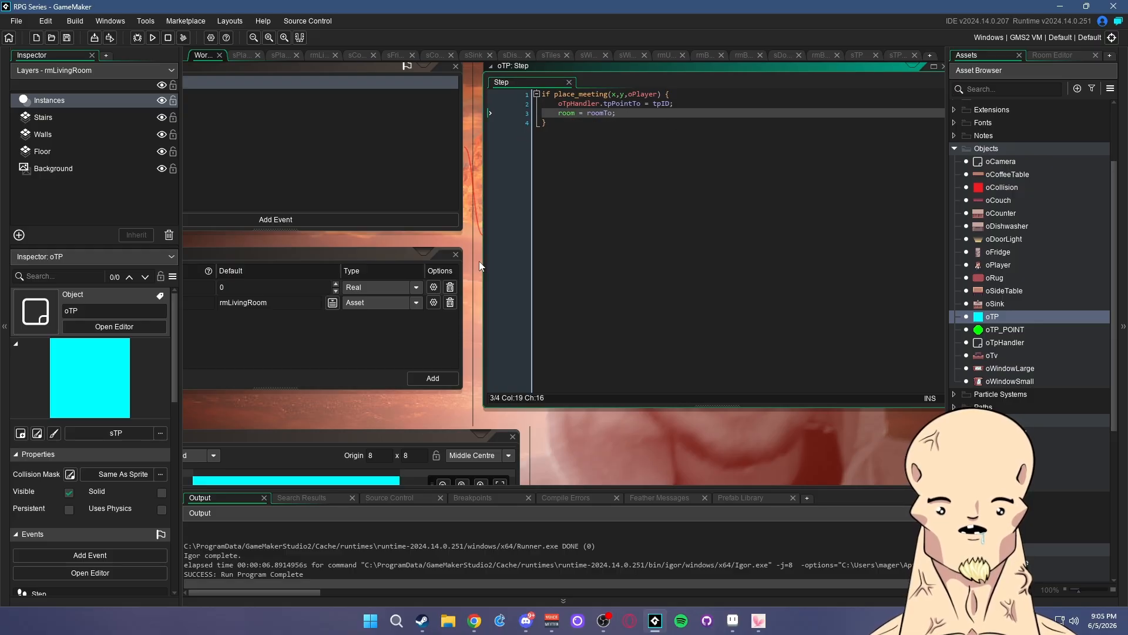
pyautogui.moveTo(460, 400); pyautogui.dragTo(586, 424, button='middle')
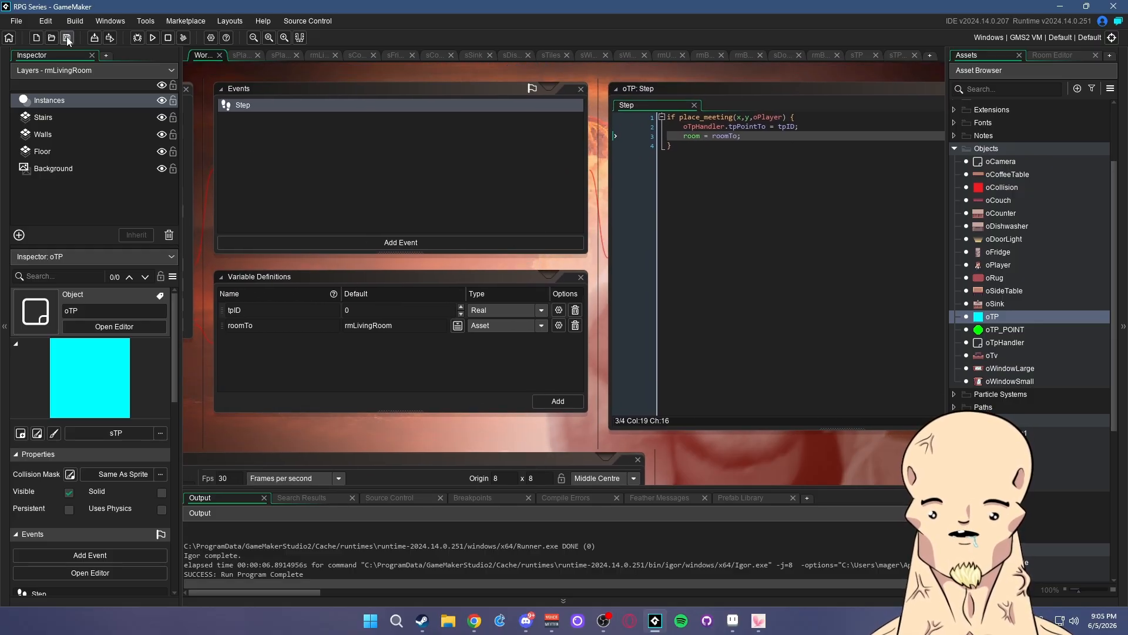
pyautogui.click(811, 128)
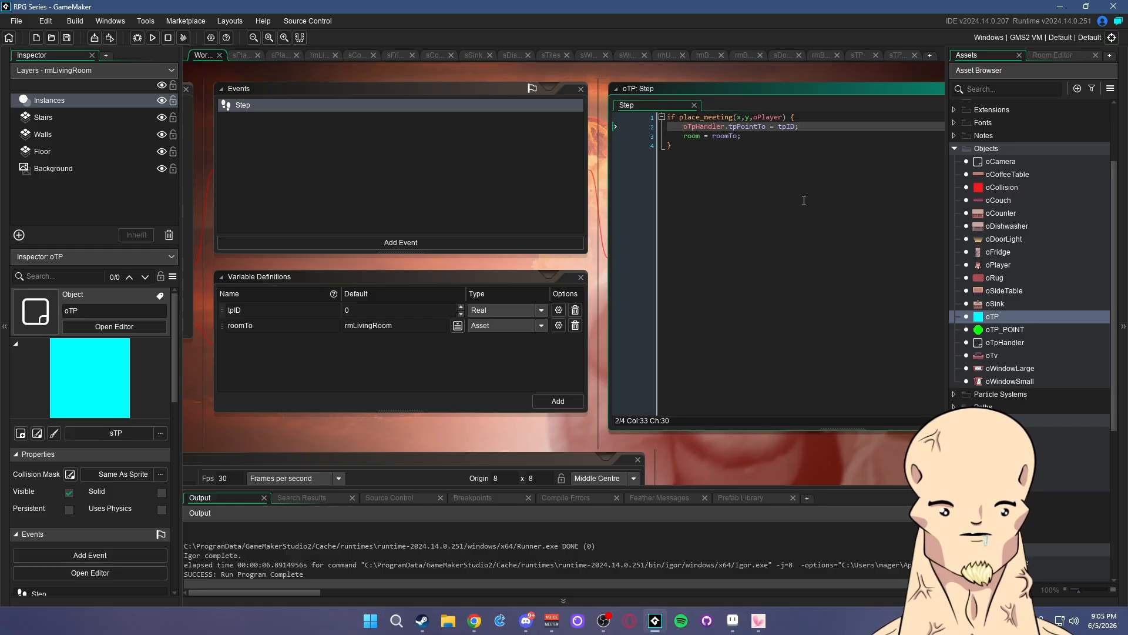
pyautogui.click(765, 140)
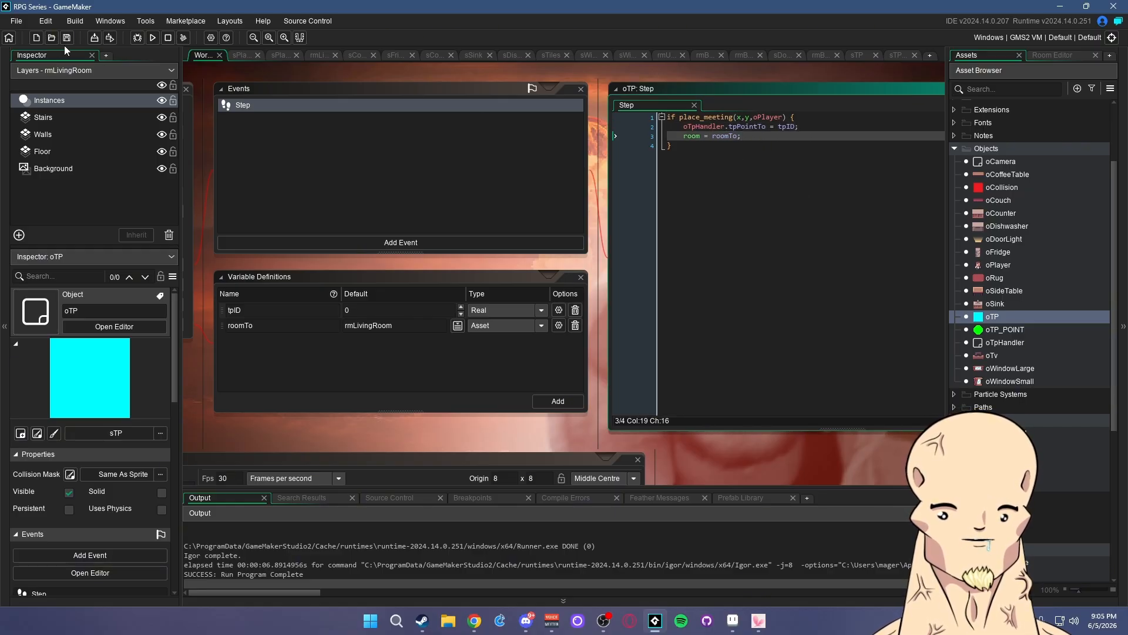
pyautogui.click(152, 37)
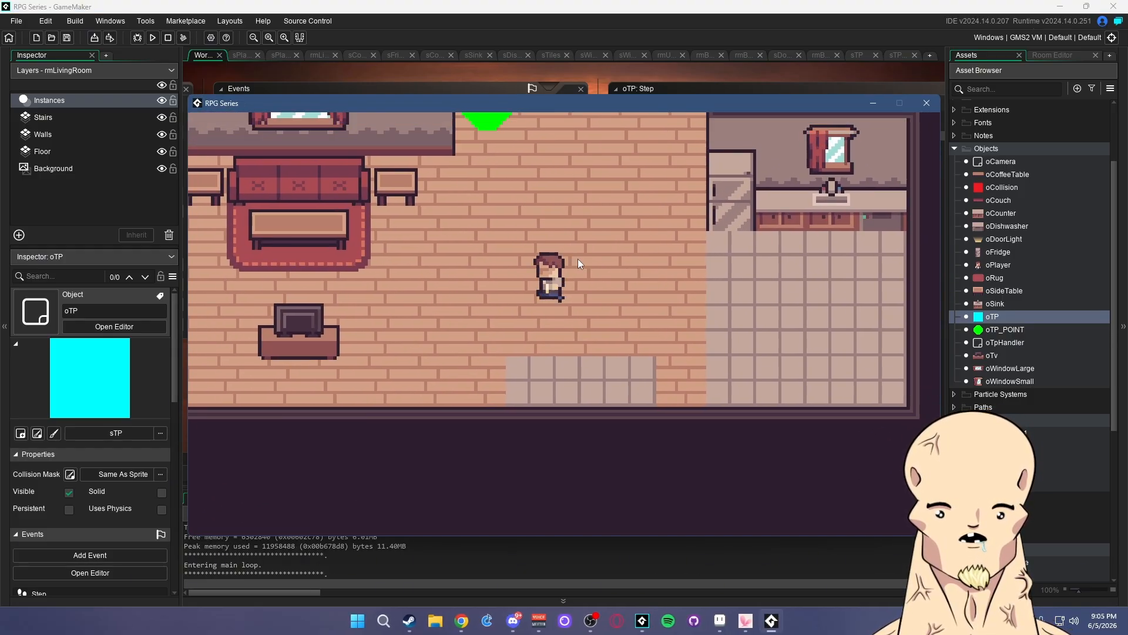
pyautogui.press('w')
pyautogui.press('a')
pyautogui.press('s')
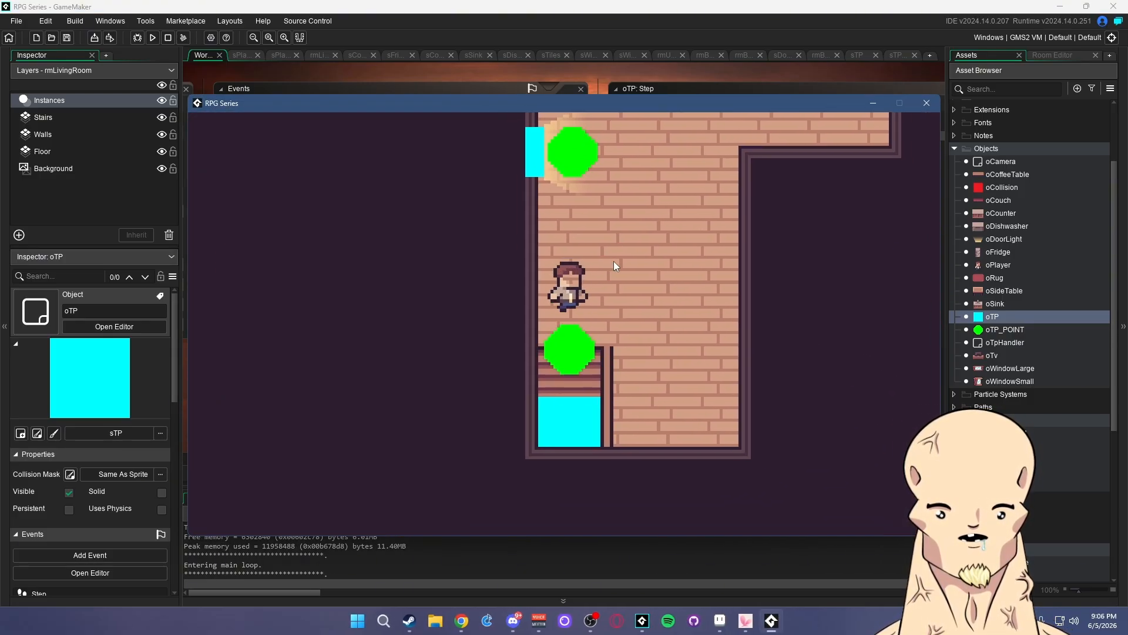
pyautogui.press('w')
pyautogui.press('d')
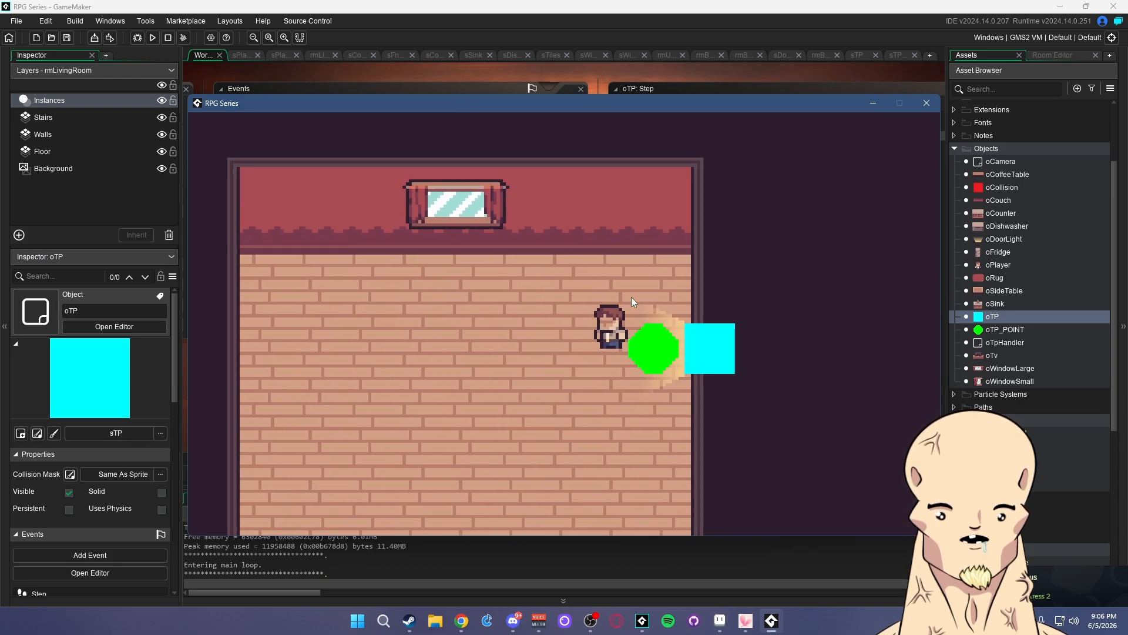
pyautogui.press('d')
pyautogui.press('w')
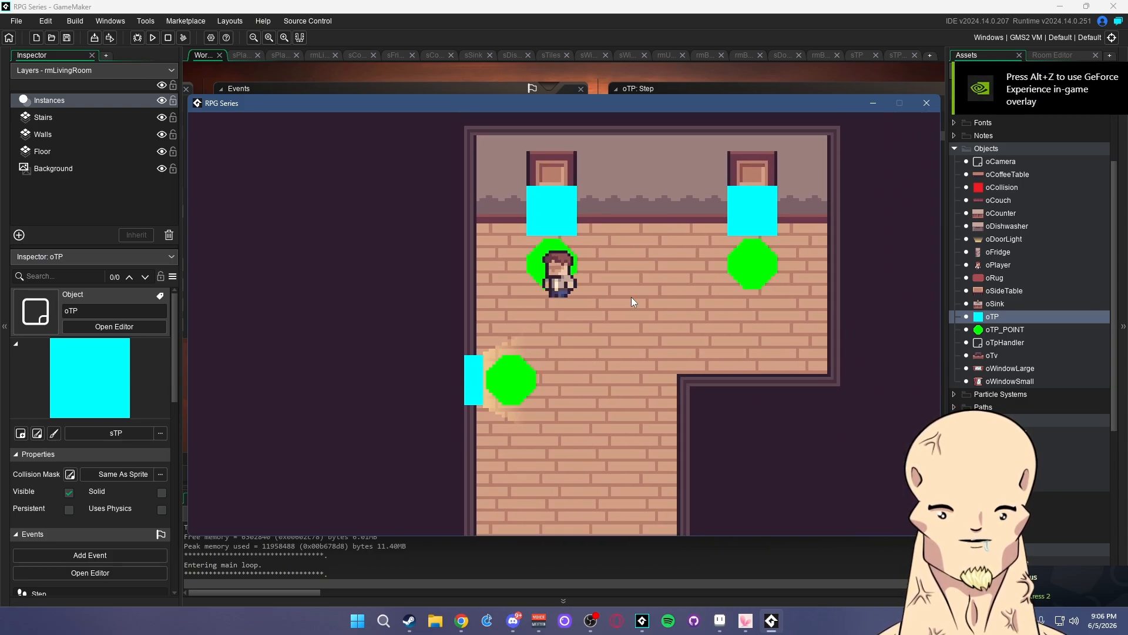
pyautogui.press('s')
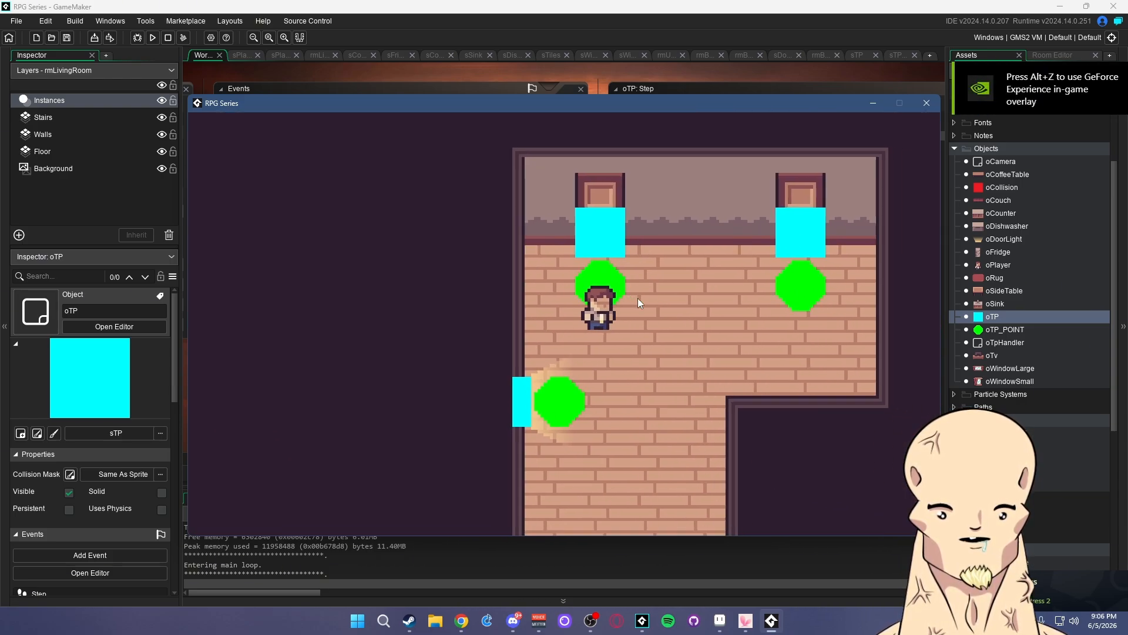
pyautogui.press('d')
pyautogui.press('w')
pyautogui.press('s')
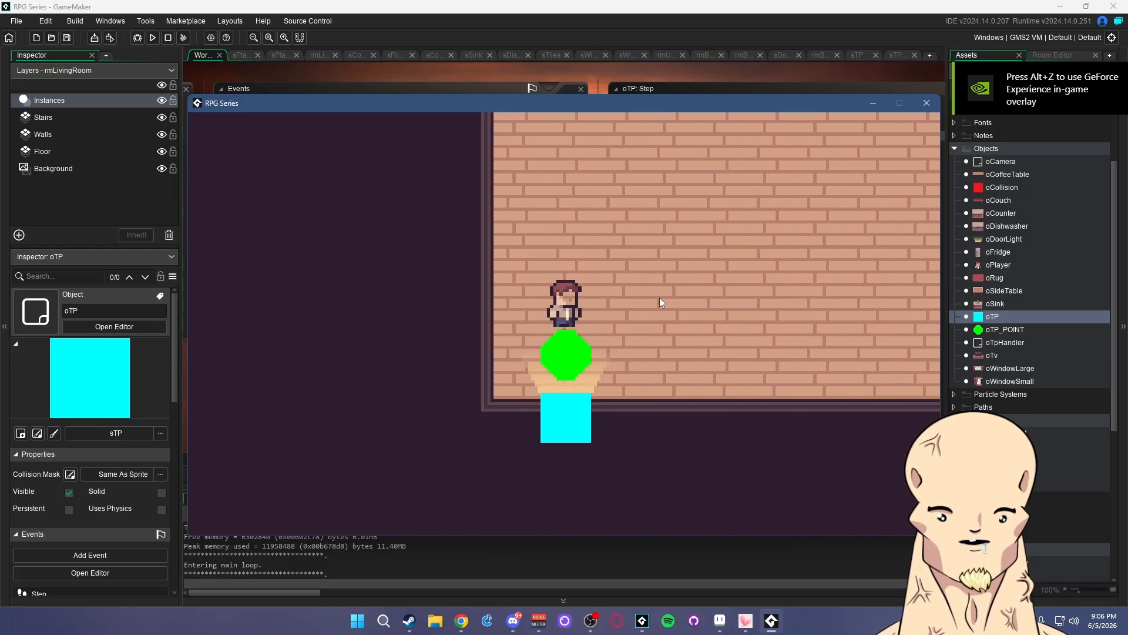
pyautogui.press('a')
pyautogui.press('s')
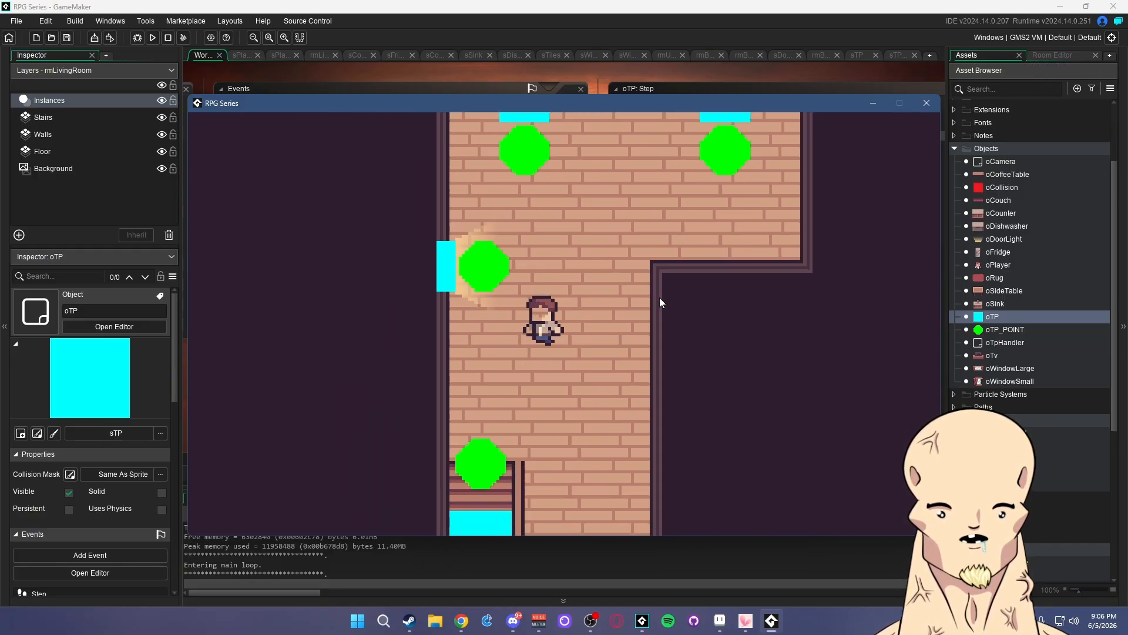
pyautogui.press('d')
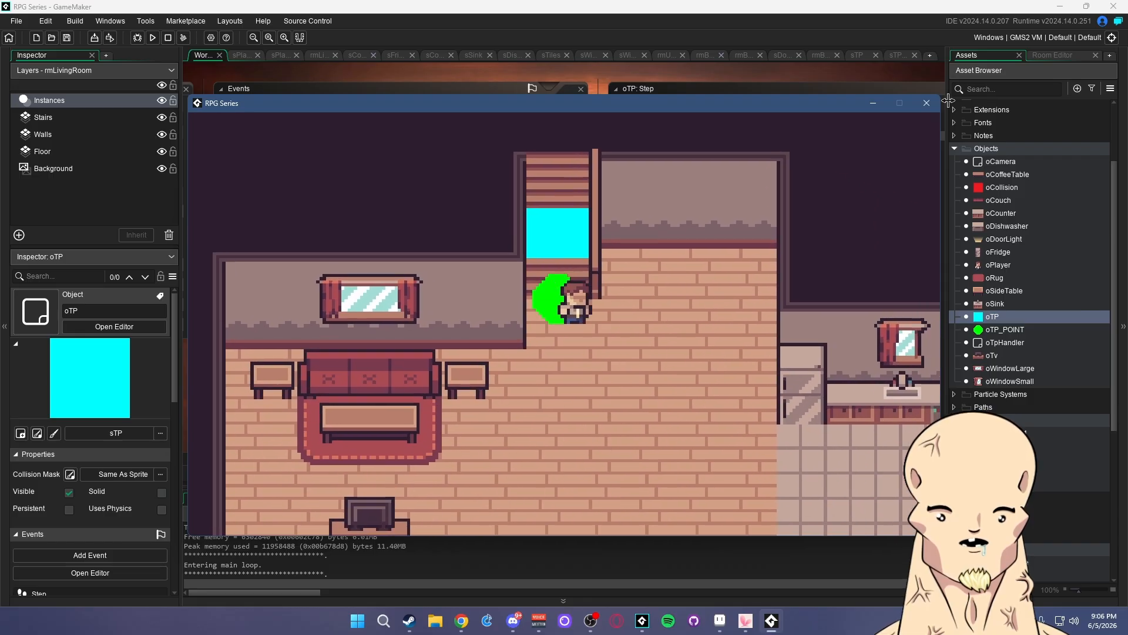
pyautogui.press('Escape')
pyautogui.click(773, 151)
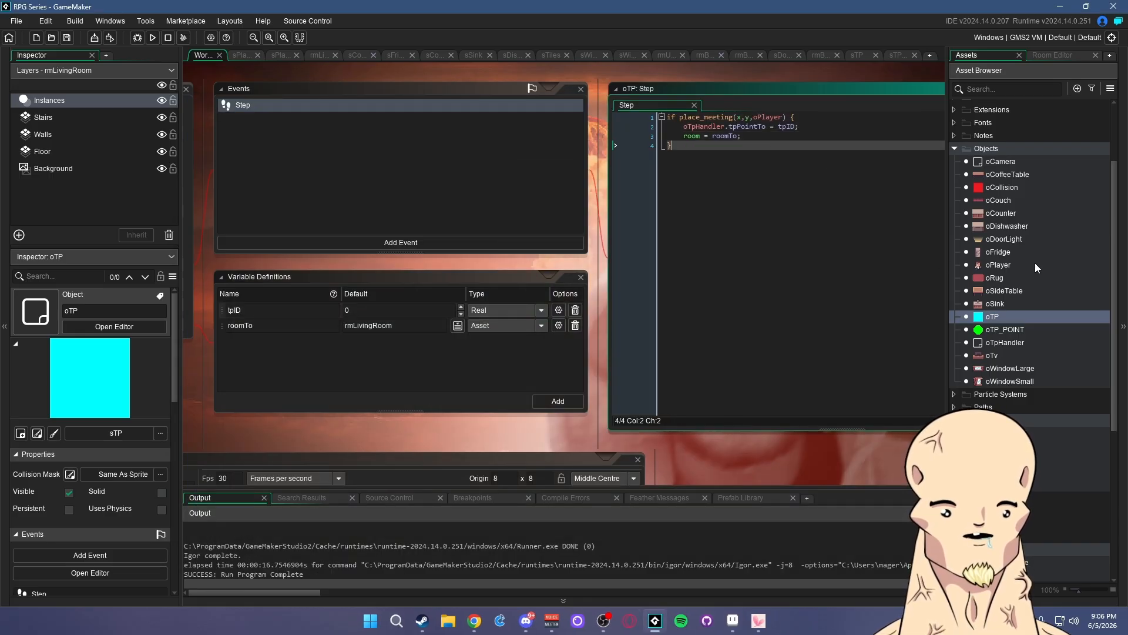
# - Open oCamera and expand Add Event's Other list to reach Room Start
pyautogui.doubleClick(1001, 161)
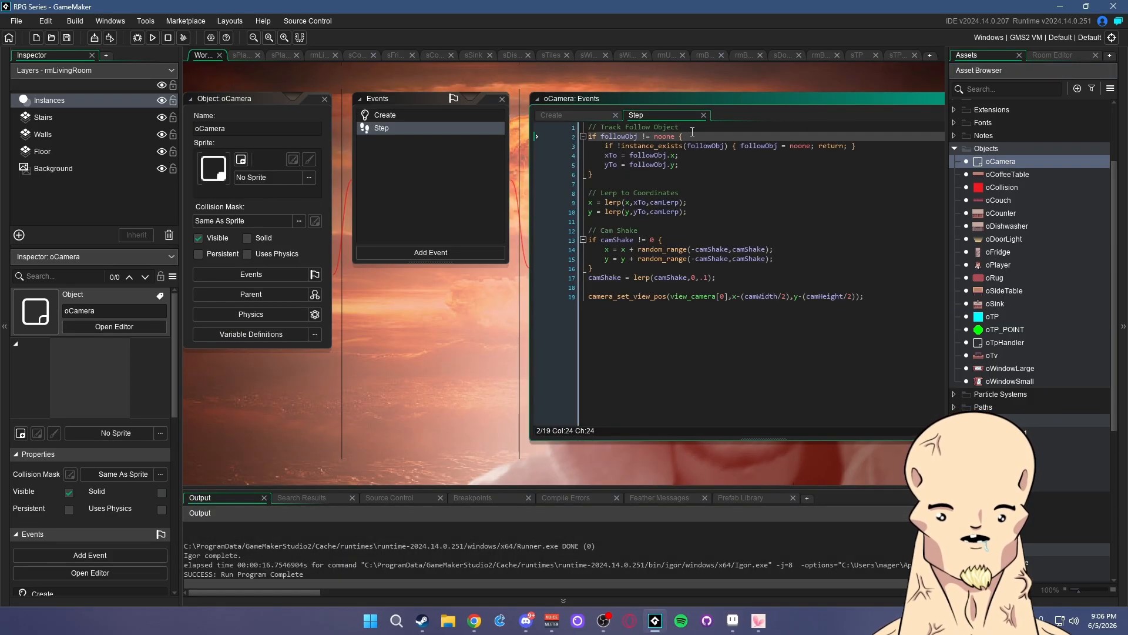
pyautogui.moveTo(693, 132); pyautogui.dragTo(589, 136)
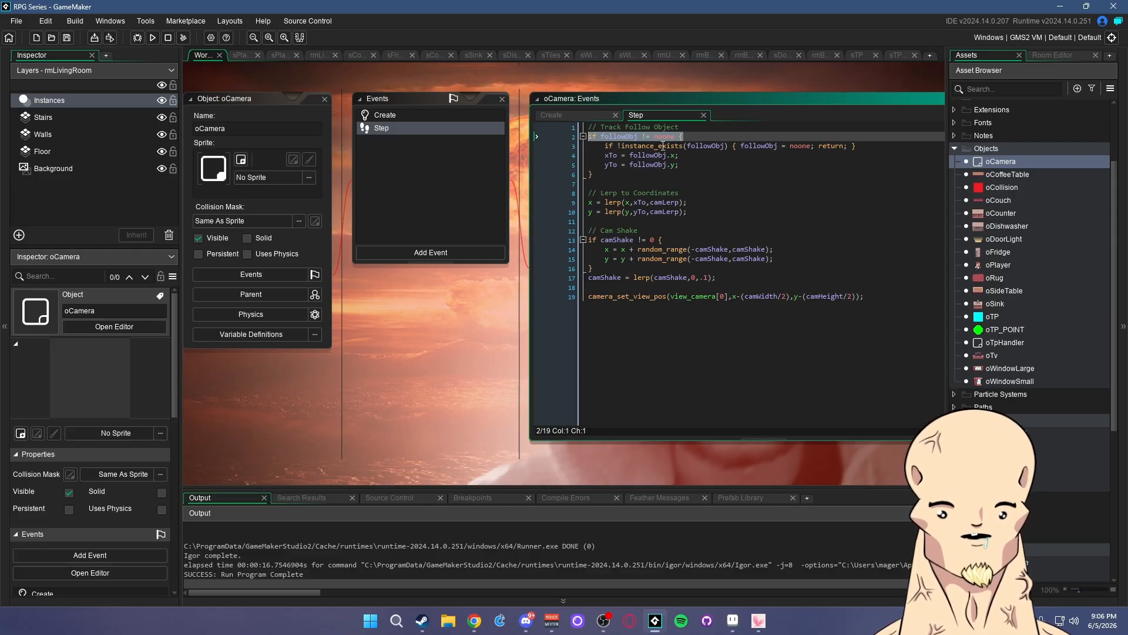
pyautogui.click(446, 253)
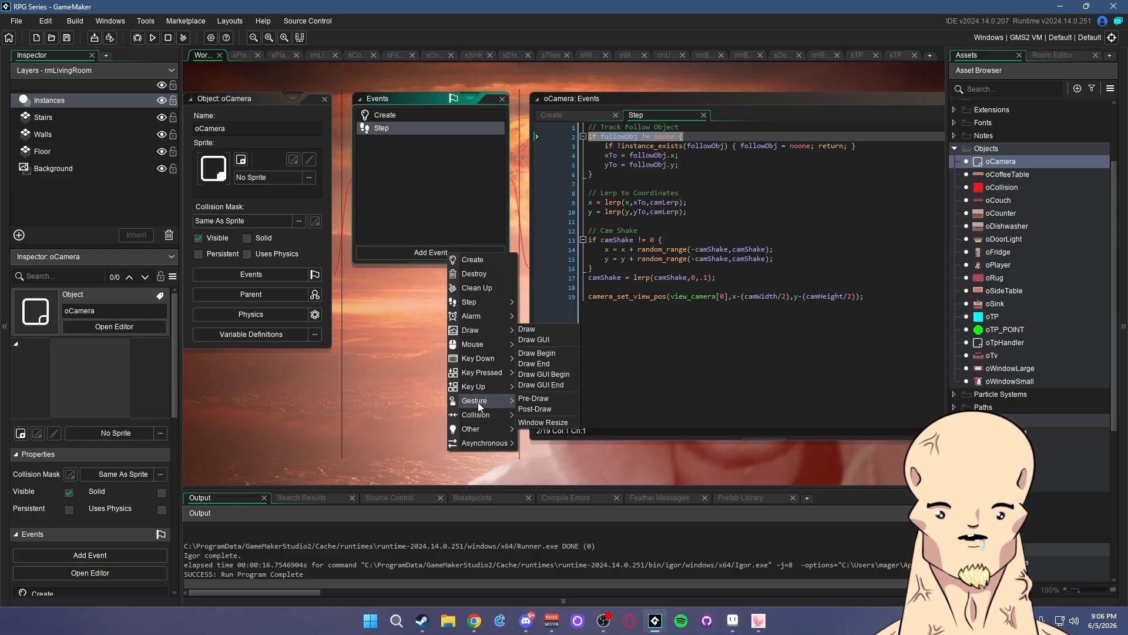
pyautogui.moveTo(479, 428)
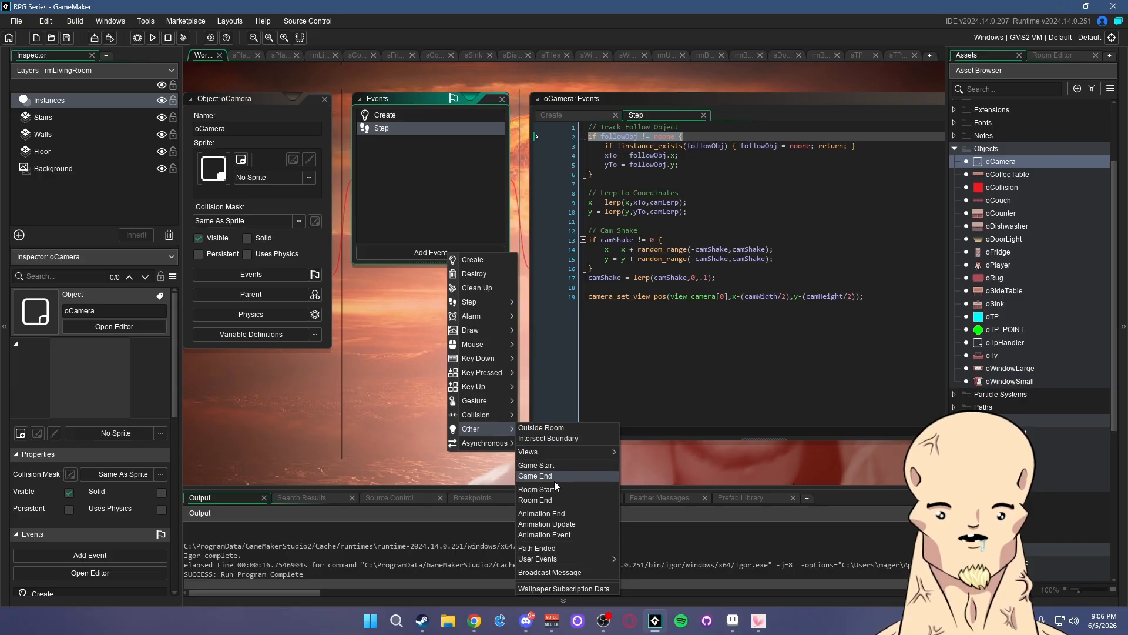
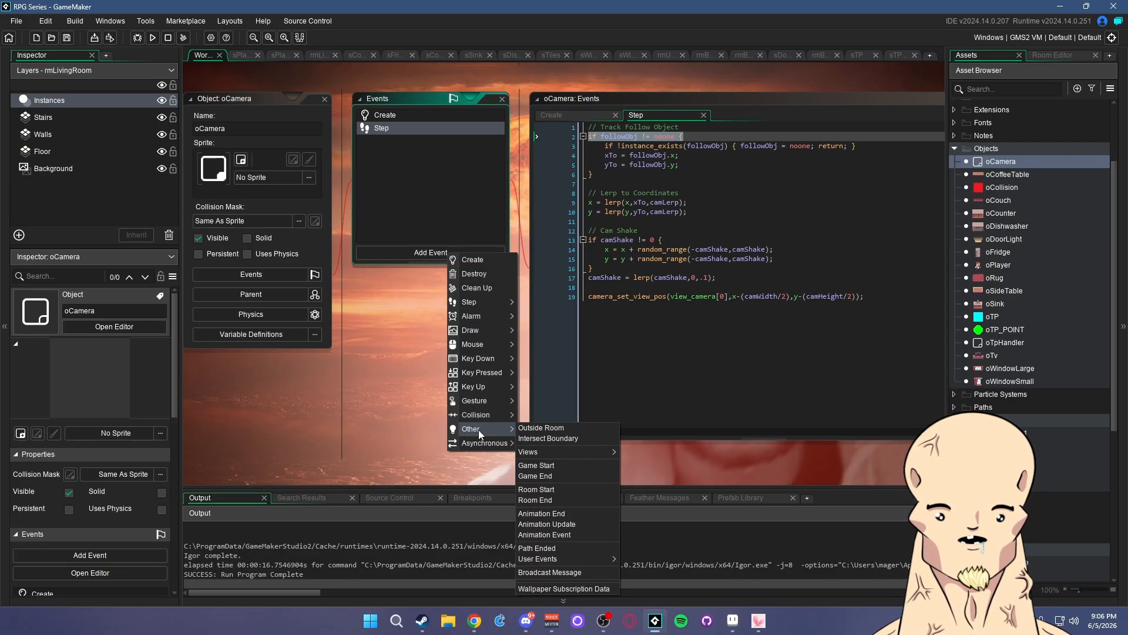
# - Add a Room Start event to oCamera with the pasted followObj check and x = followObj.x
pyautogui.click(552, 489)
pyautogui.write('if followObj != noone {')
pyautogui.press('Return')
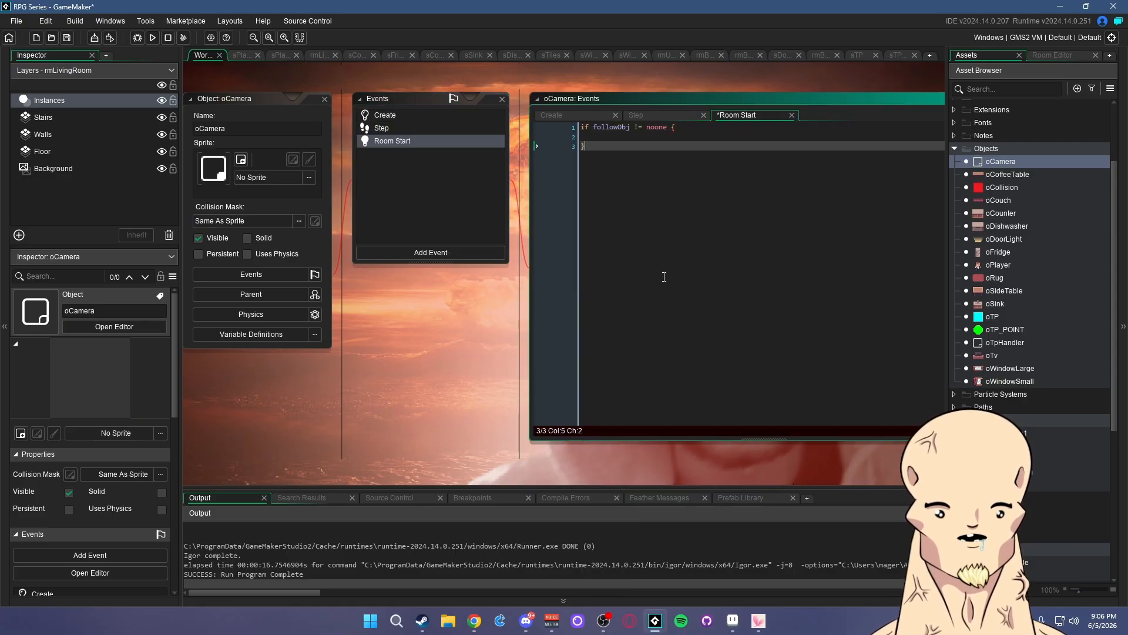
pyautogui.write('x = ')
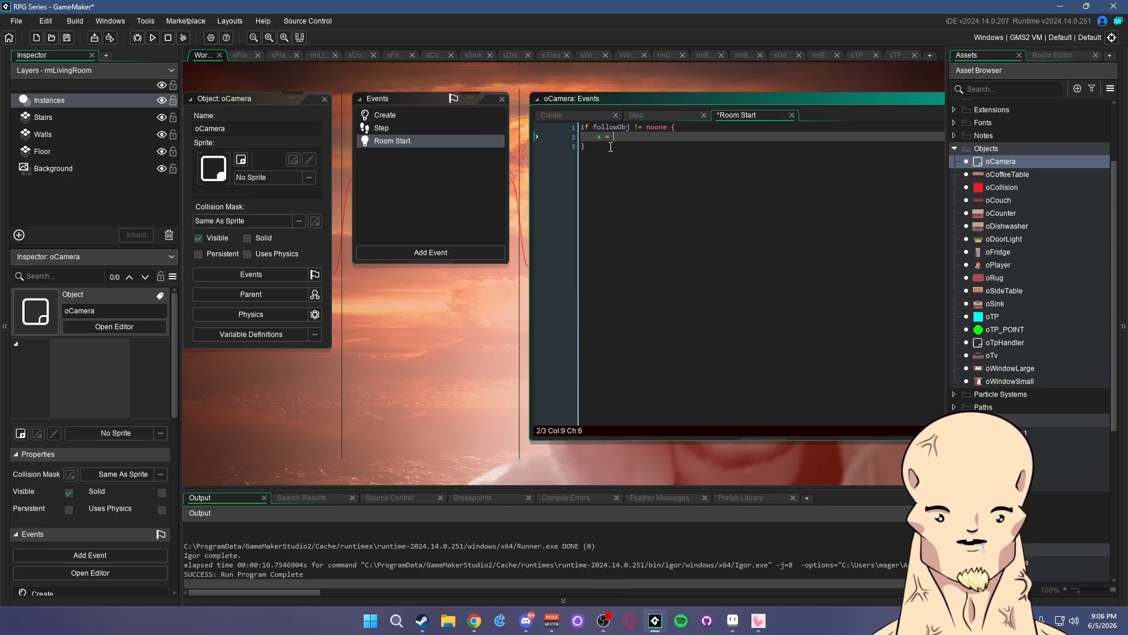
pyautogui.write('followObj.x;')
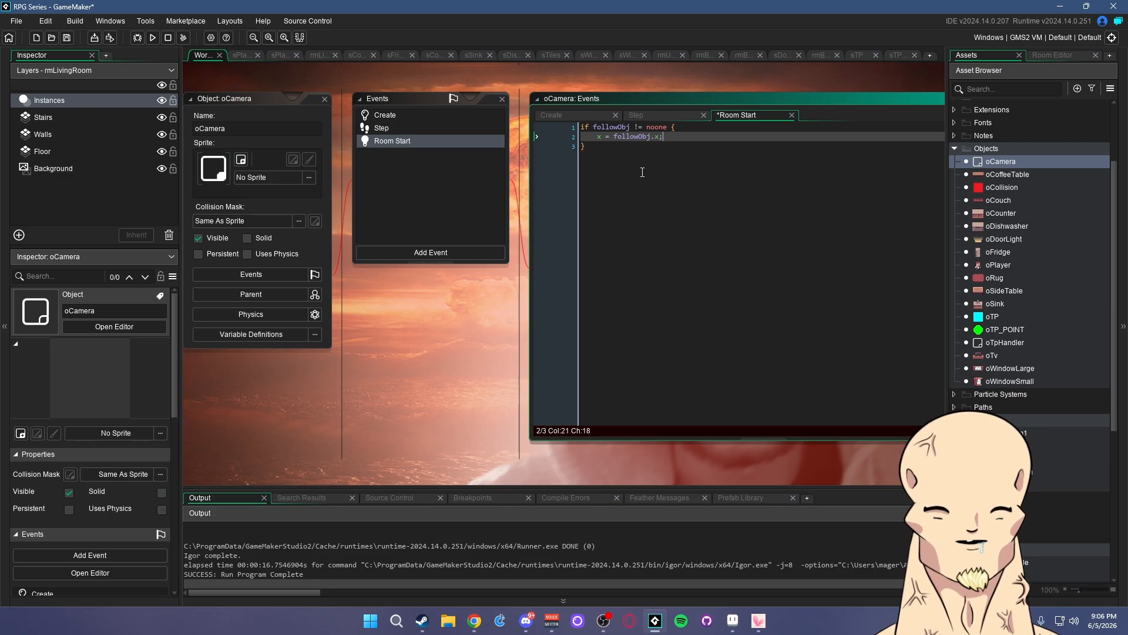
pyautogui.hotkey('ctrl', 's')
# - Duplicate the line as y = followObj.y, save, and run the game with F5
pyautogui.click(680, 136)
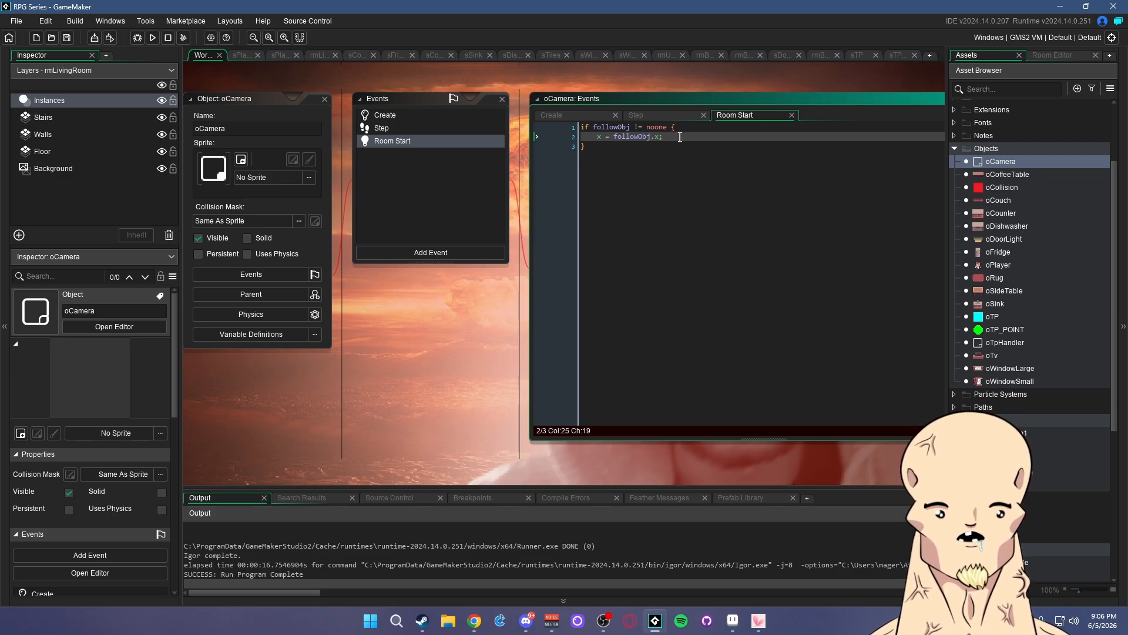
pyautogui.press('Return')
pyautogui.write('x = followObj.x;')
pyautogui.click(602, 147)
pyautogui.press('BackSpace')
pyautogui.write('y')
pyautogui.click(636, 136)
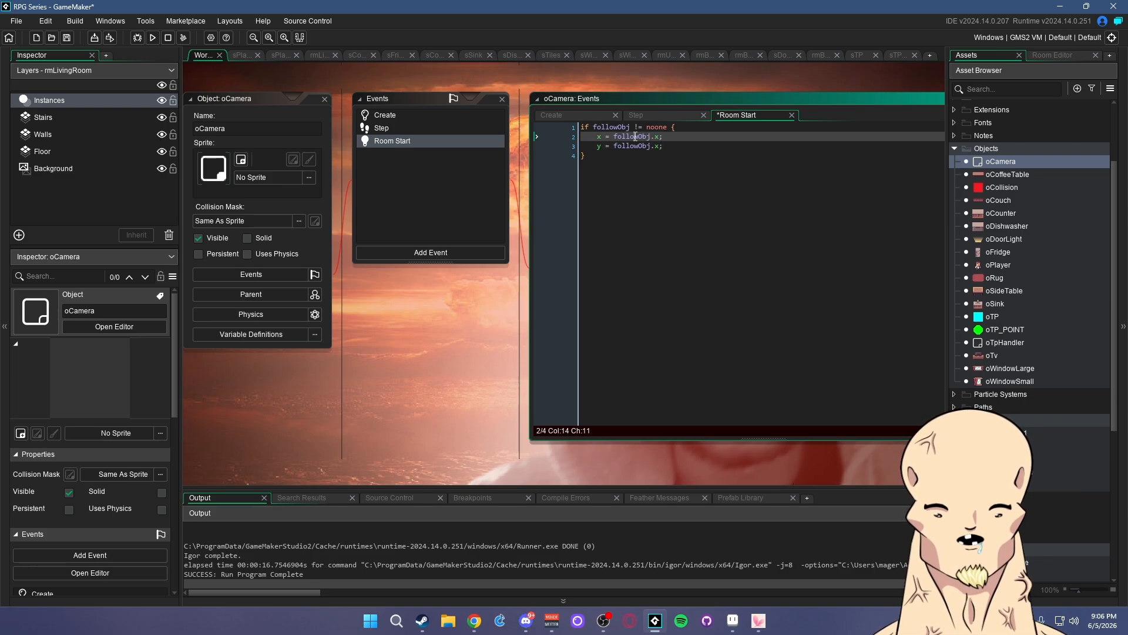
pyautogui.hotkey('ctrl', 's')
pyautogui.click(658, 147)
pyautogui.press('BackSpace')
pyautogui.write('y')
pyautogui.click(675, 139)
pyautogui.hotkey('ctrl', 's')
pyautogui.click(675, 147)
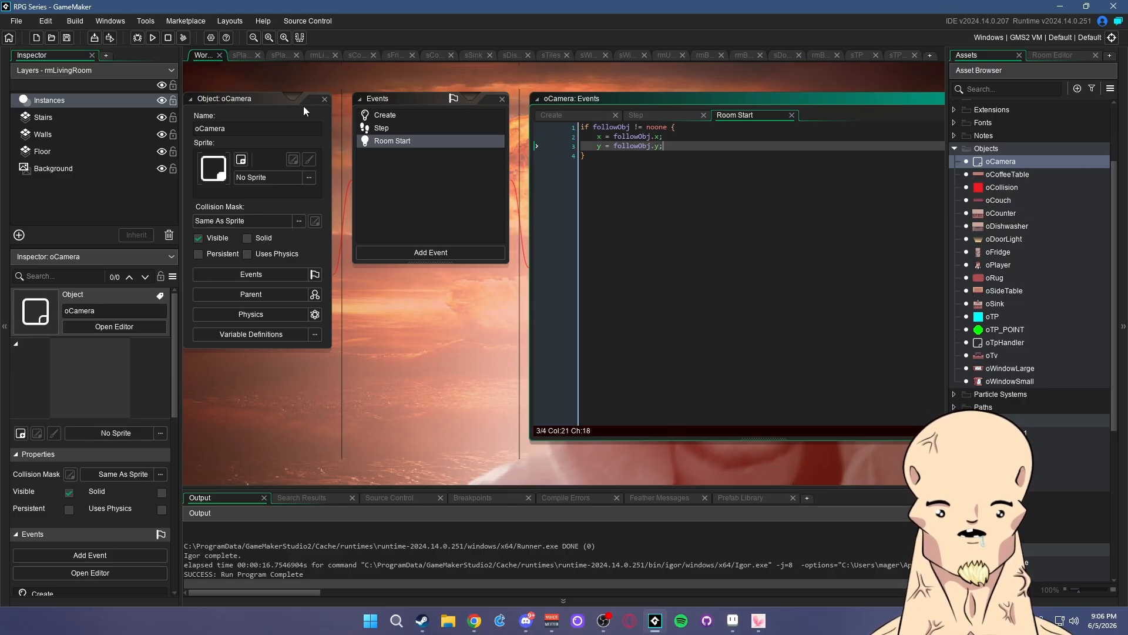
pyautogui.press('F5')
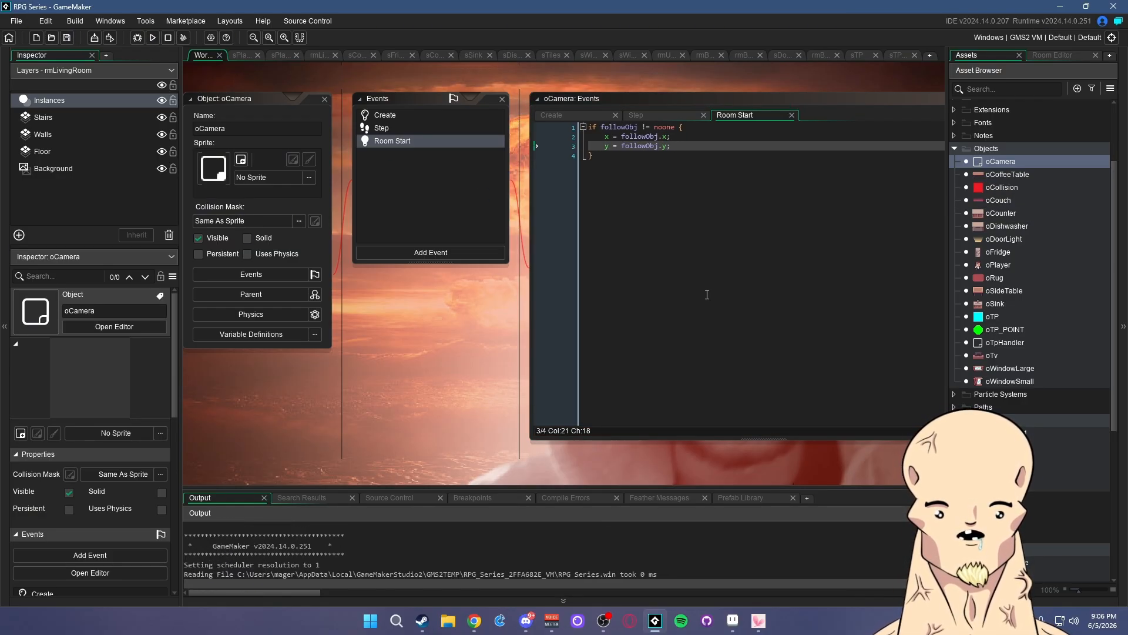
pyautogui.press('w')
pyautogui.press('a')
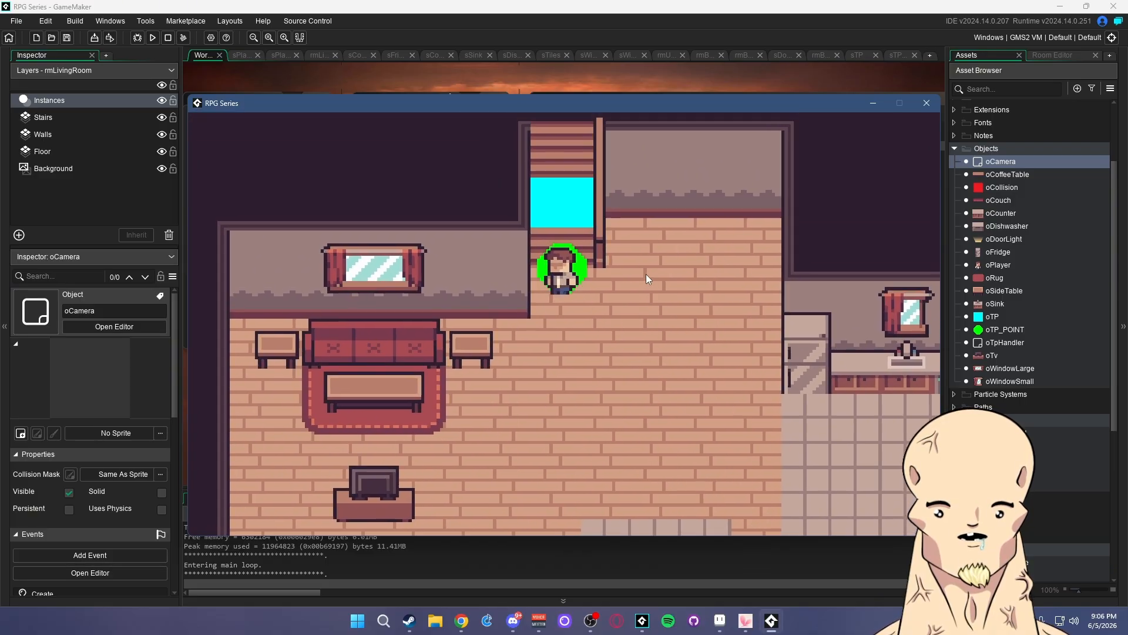
pyautogui.press('w')
pyautogui.press('d')
pyautogui.press('a')
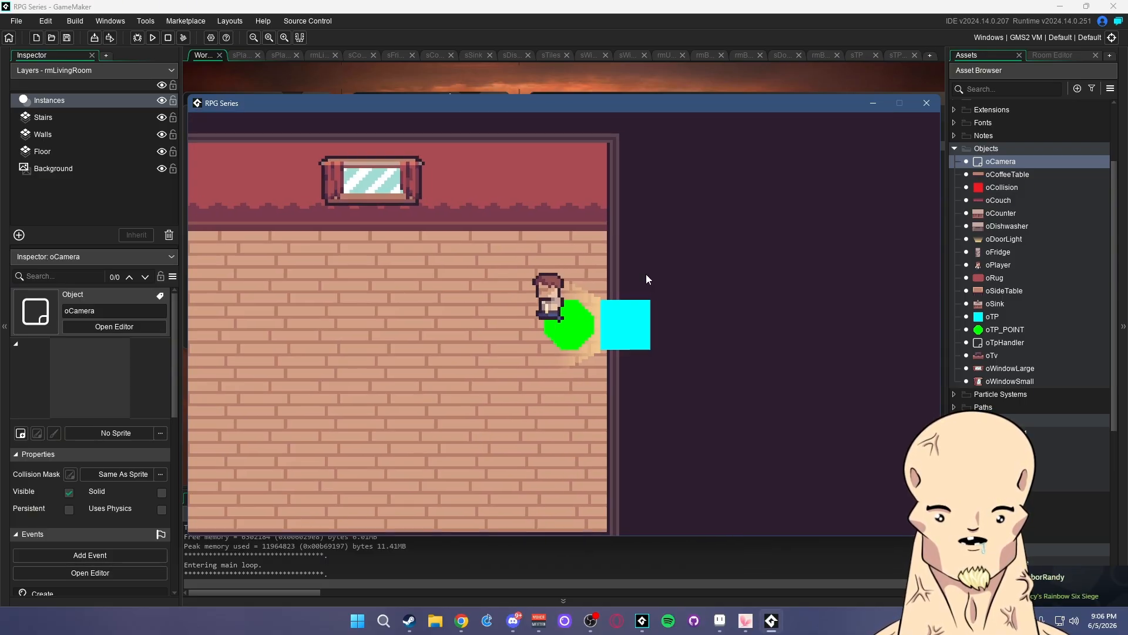
pyautogui.press('d')
pyautogui.press('w')
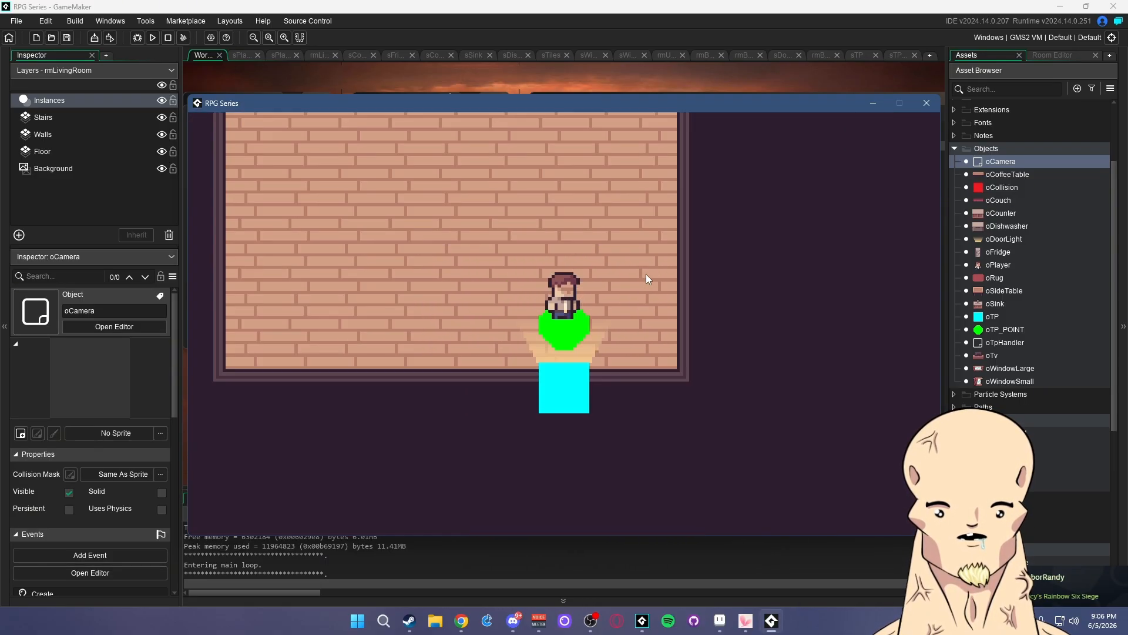
pyautogui.press('d')
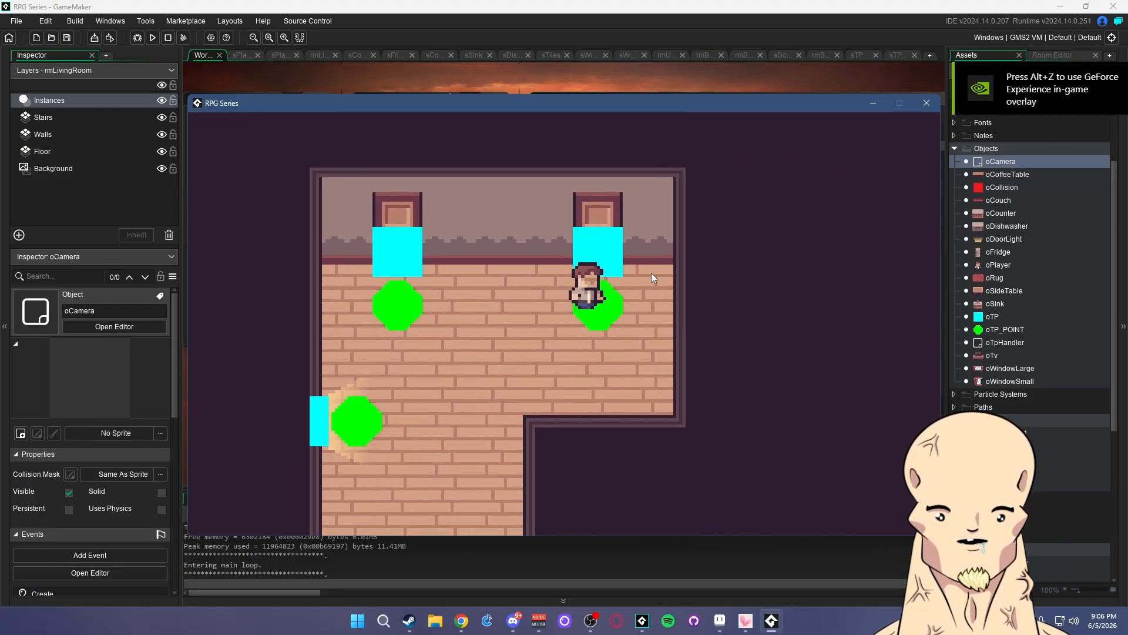
pyautogui.press('w')
pyautogui.press('s')
pyautogui.press('a')
pyautogui.press('w')
pyautogui.press('d')
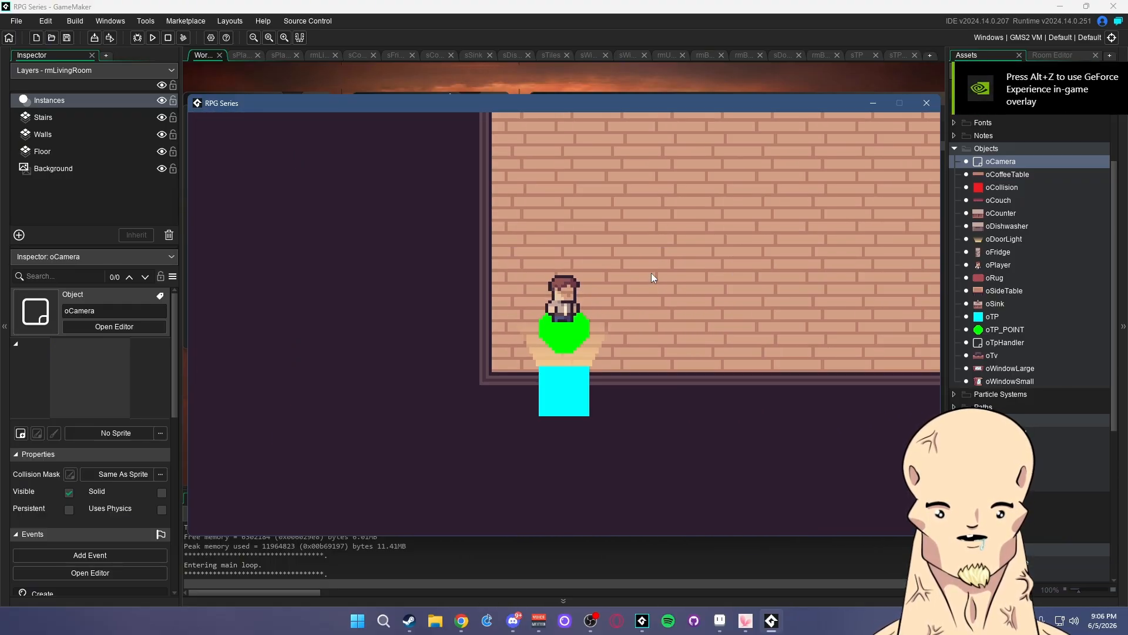
pyautogui.press('s')
pyautogui.press('w')
pyautogui.press('s')
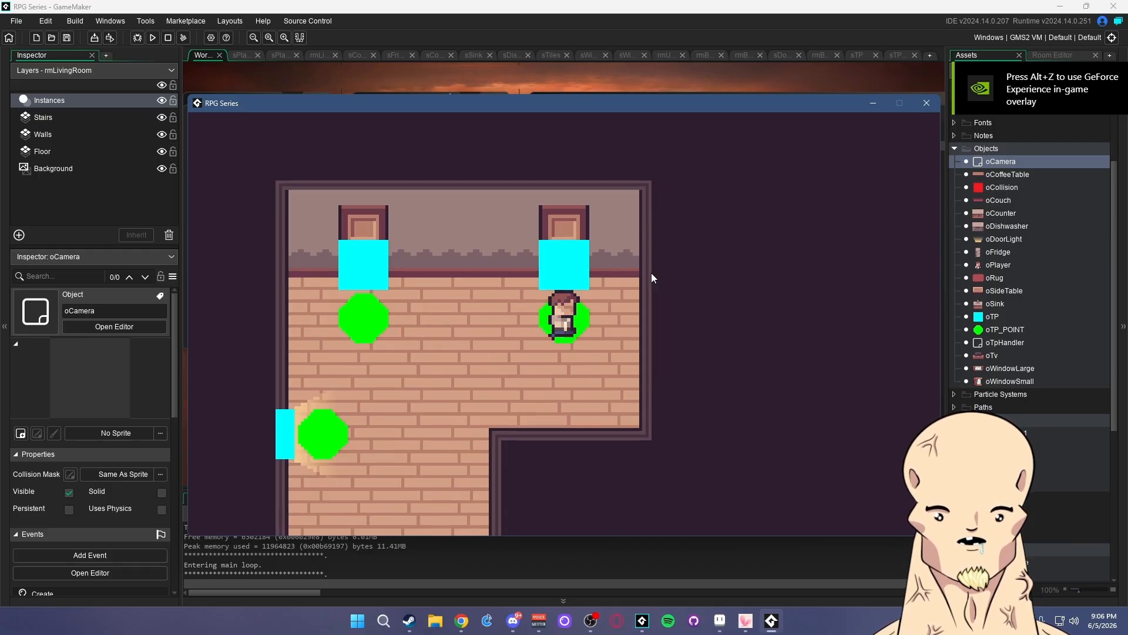
pyautogui.press('w')
pyautogui.press('s')
pyautogui.press('w')
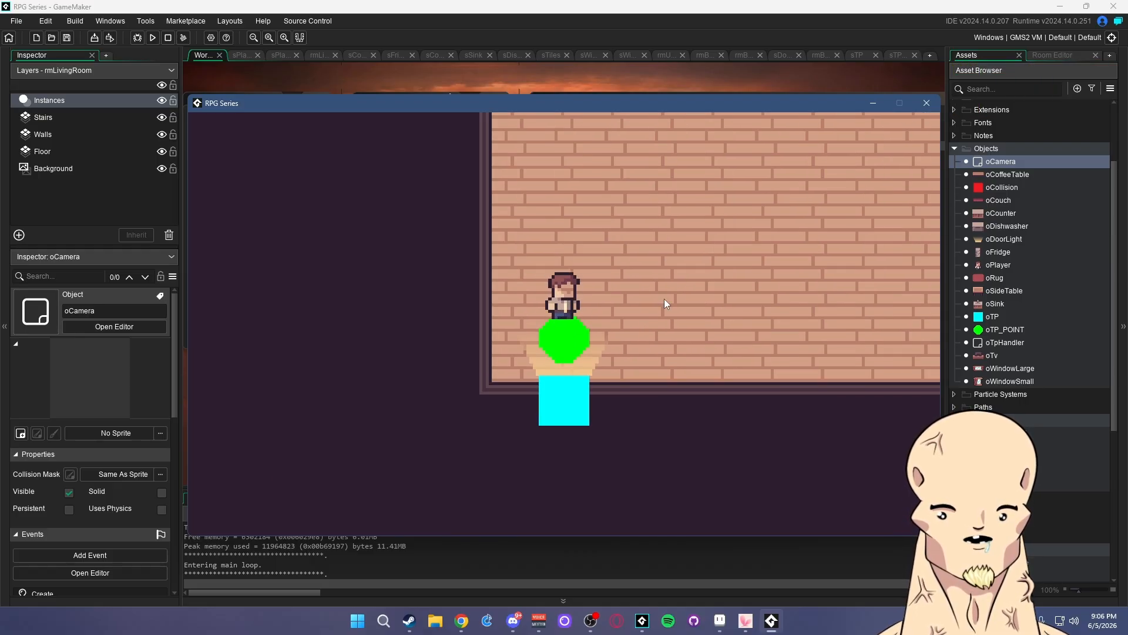
pyautogui.press('s')
pyautogui.press('a')
pyautogui.press('w')
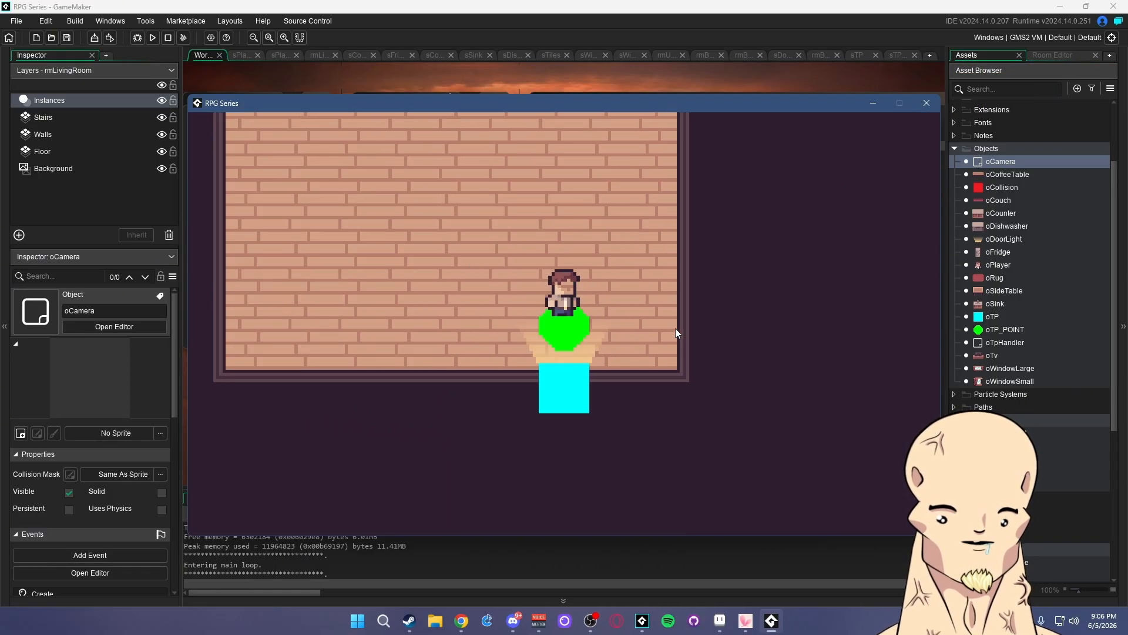
pyautogui.press('s')
pyautogui.press('a')
pyautogui.press('d')
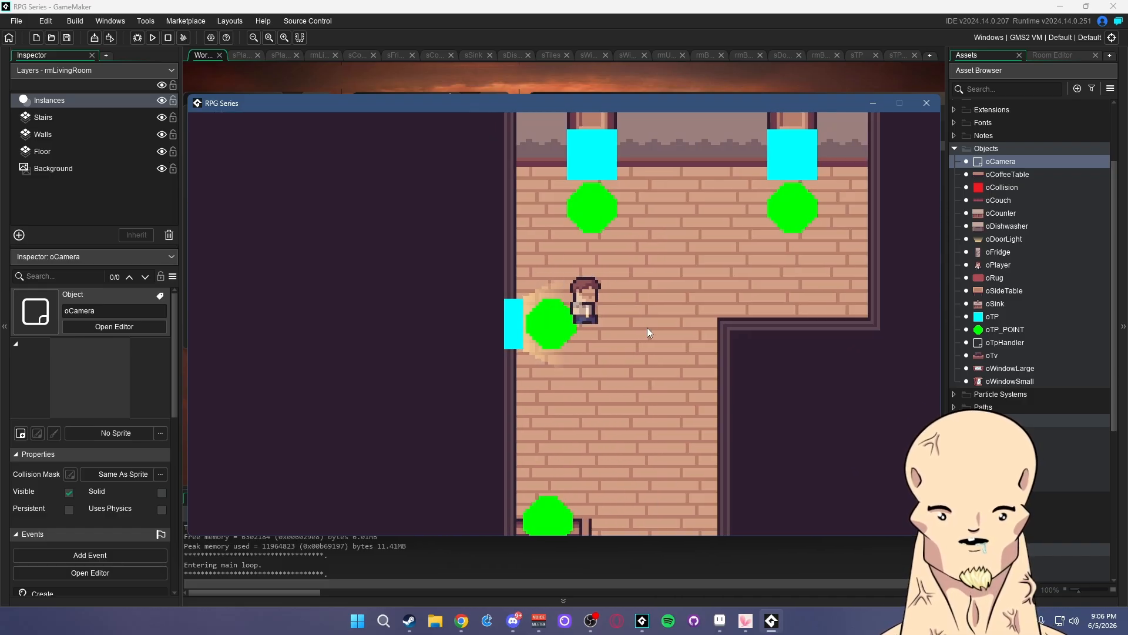
pyautogui.press('s')
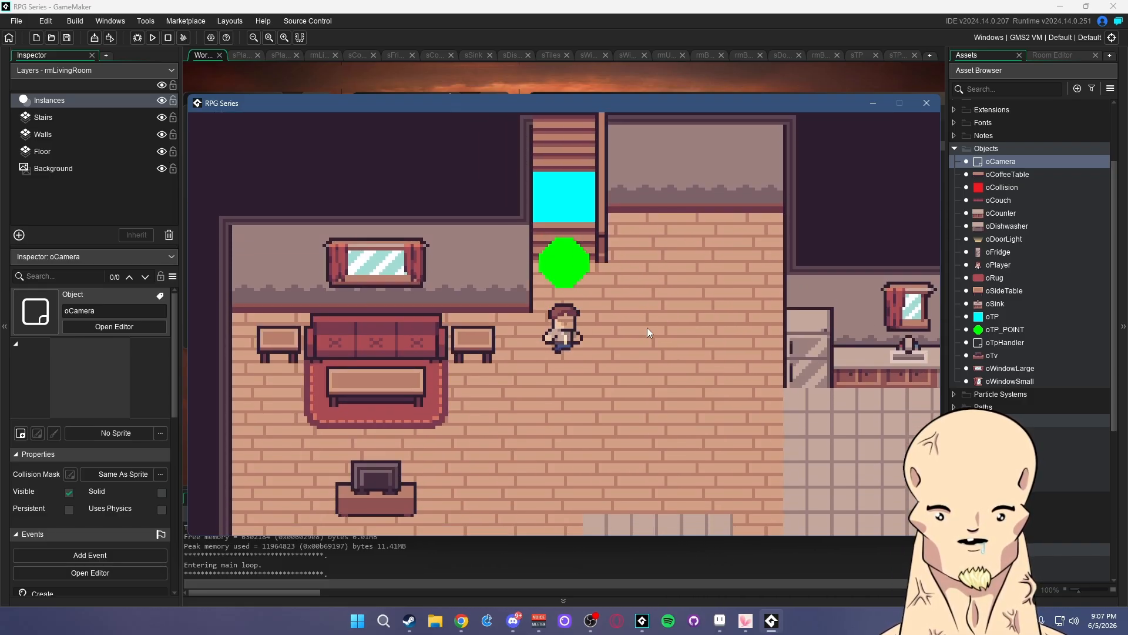
pyautogui.press('s')
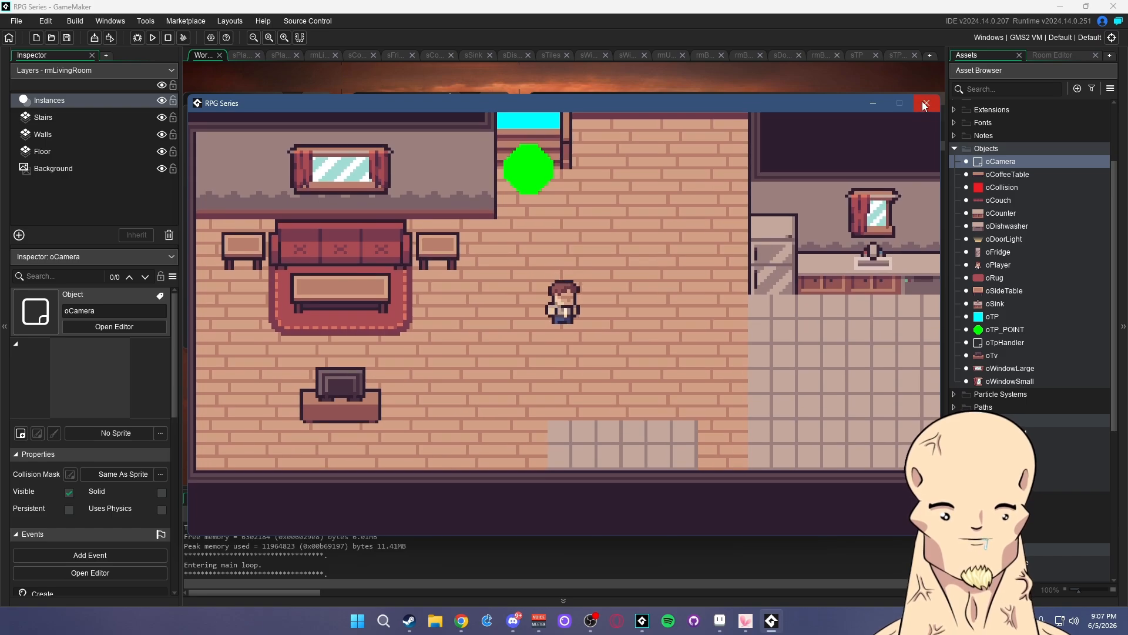
pyautogui.click(924, 104)
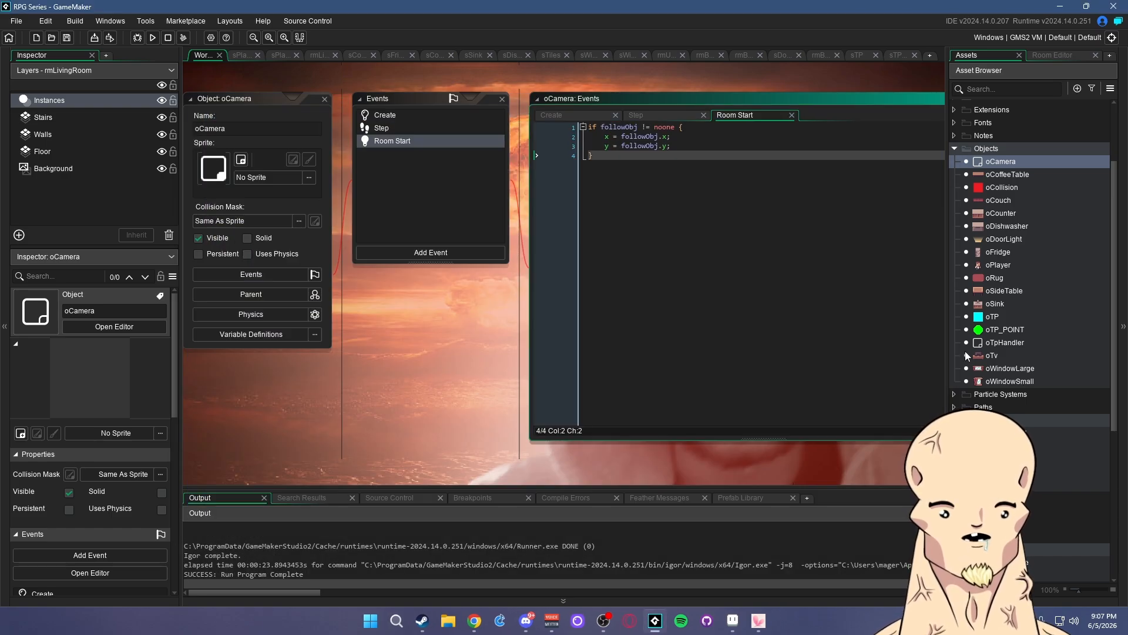
# - Switch to the rmLivingRoom room editor, deselect oTpHandler, and show the Assets browser
pyautogui.click(319, 55)
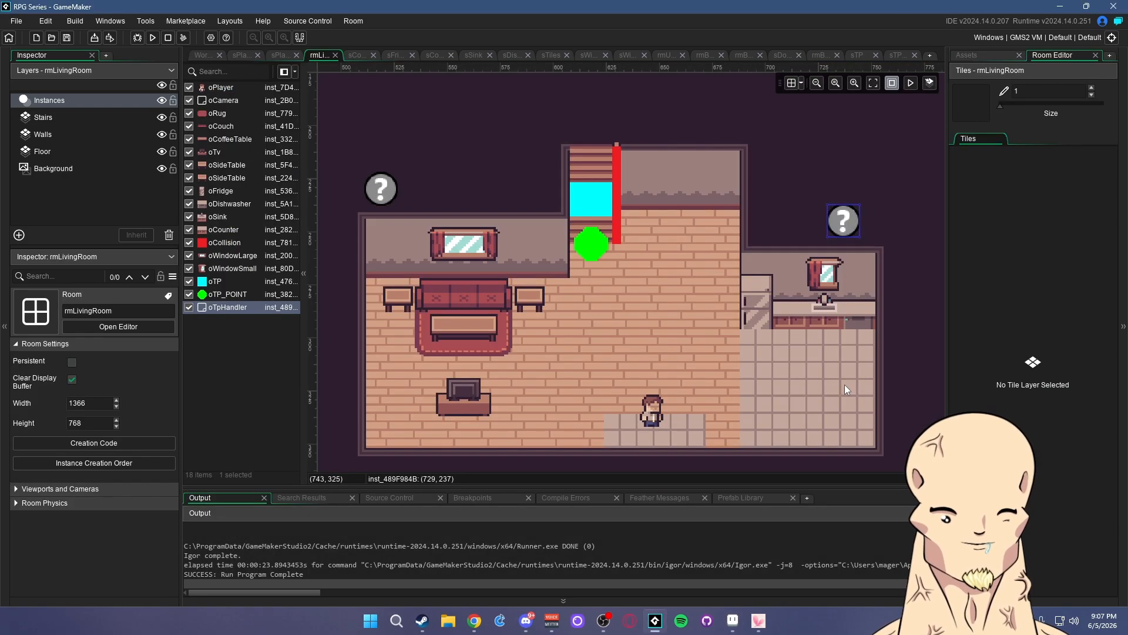
pyautogui.click(889, 202)
pyautogui.click(985, 54)
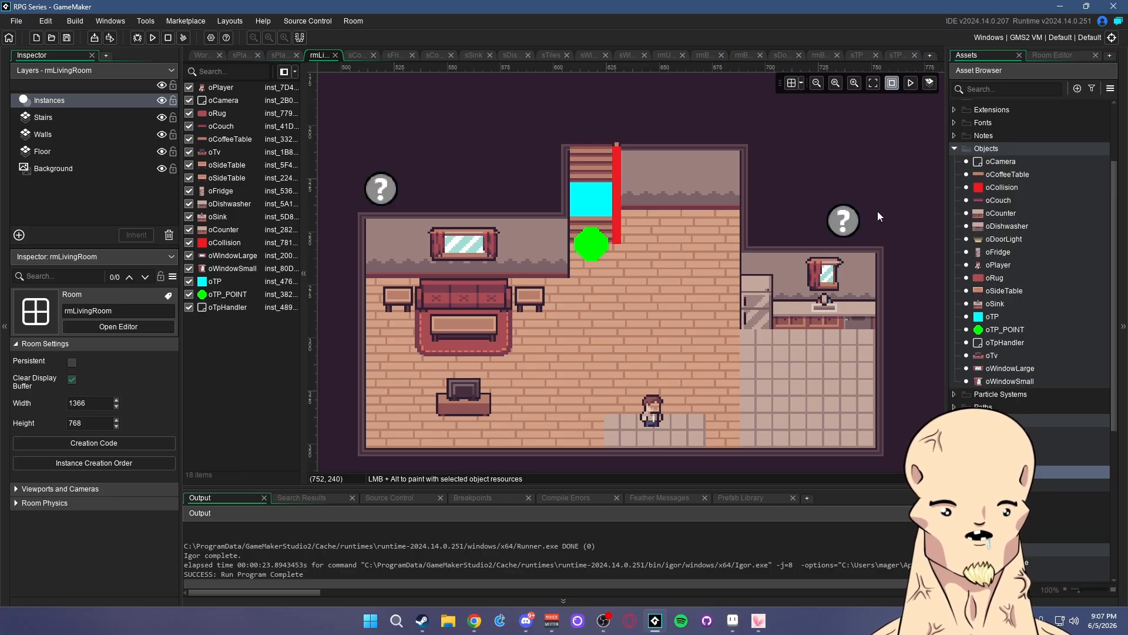
pyautogui.hscroll(2, 876, 203)
pyautogui.hscroll(2, 852, 250)
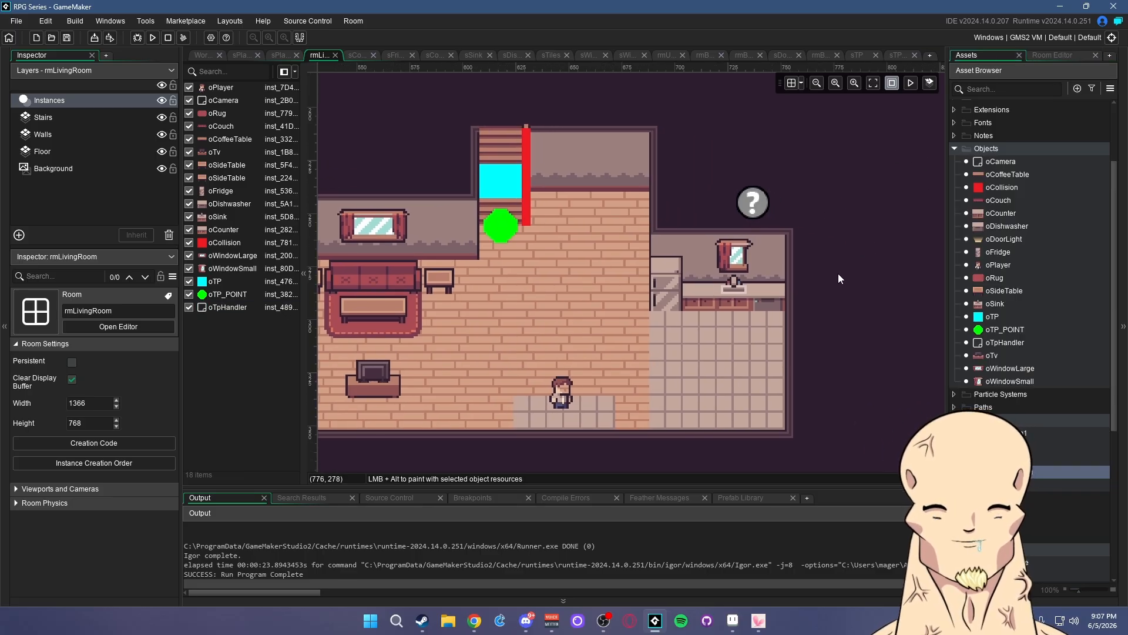
# - Create a new object named oRoomTransition in the Objects folder
pyautogui.rightClick(993, 147)
pyautogui.moveTo(1011, 151)
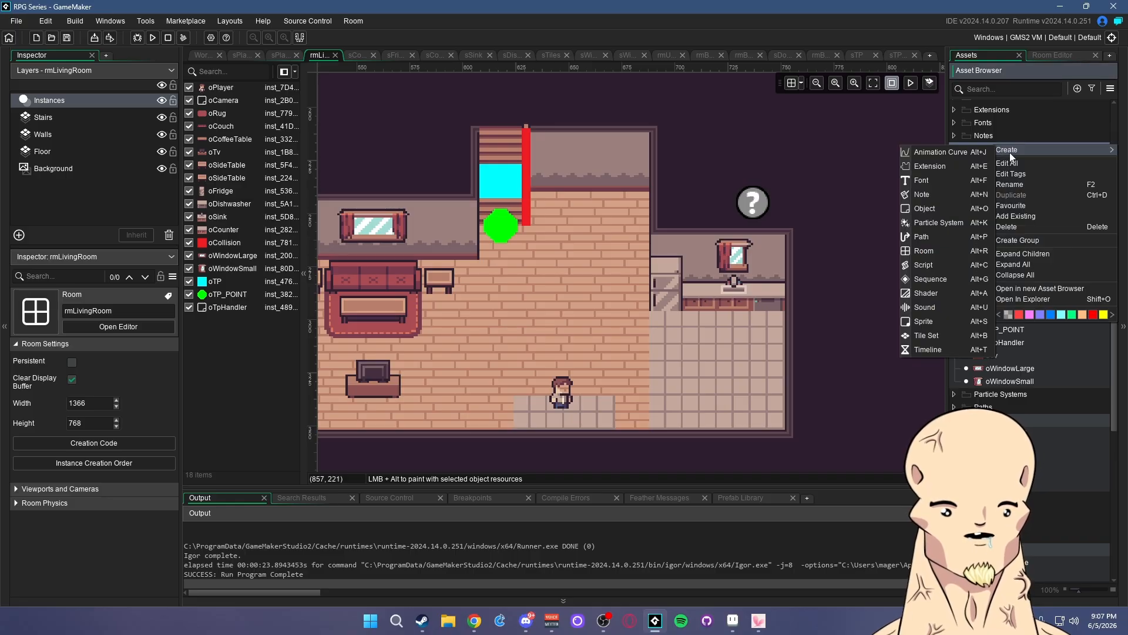
pyautogui.click(912, 318)
pyautogui.write('oRoomTrans')
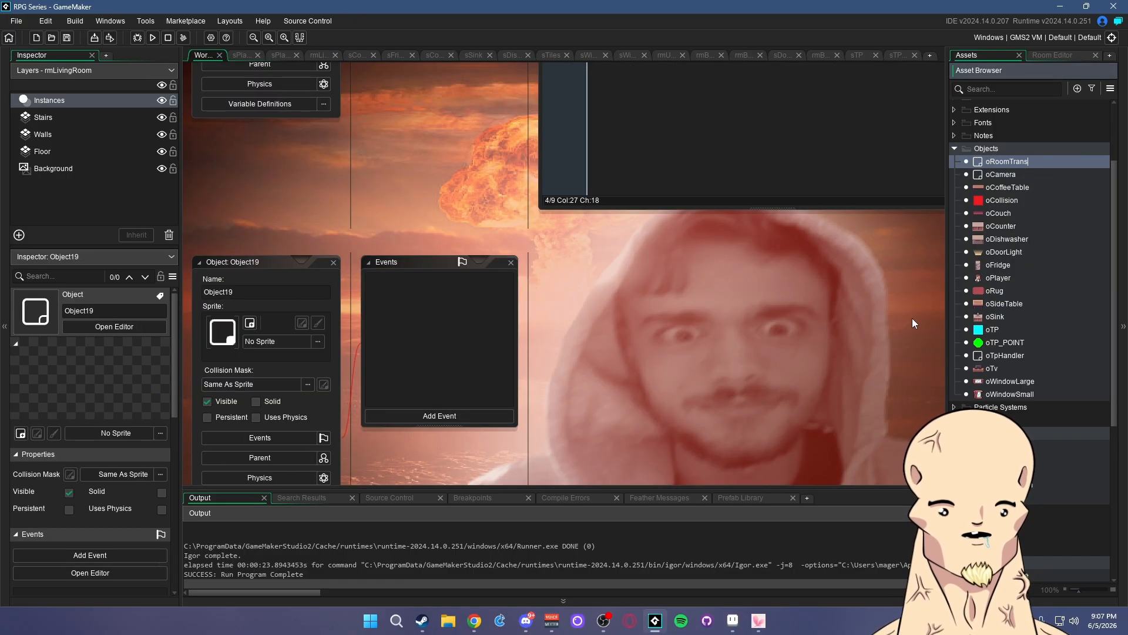
pyautogui.write('ition')
pyautogui.press('Return')
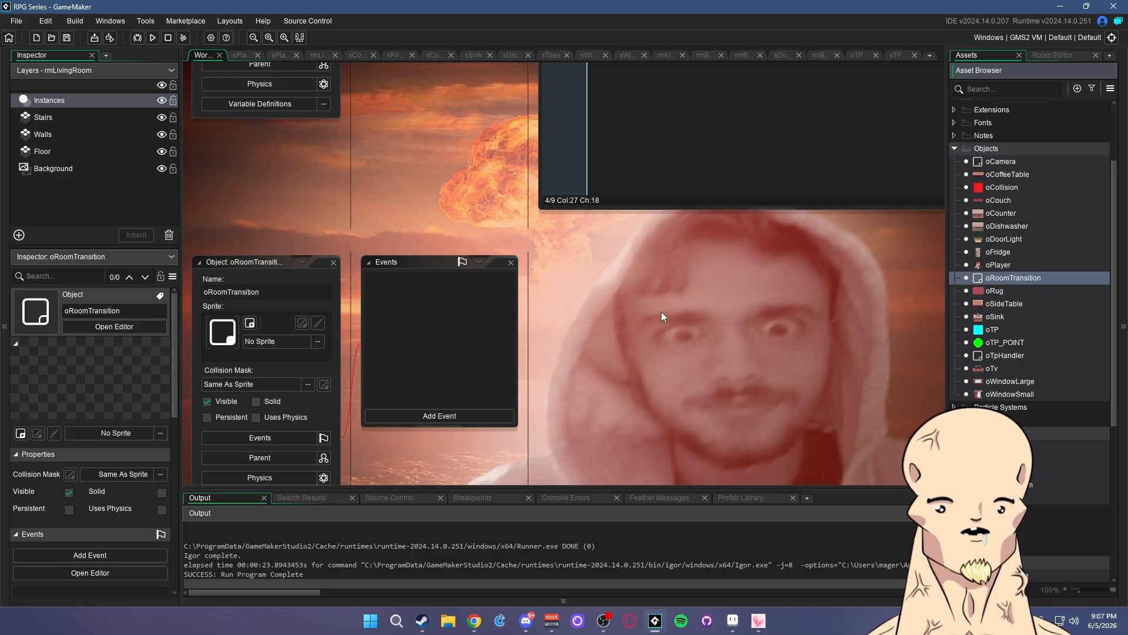
# - Add a Create event with roomTo = noone; and roomPrev = noone;, then save
pyautogui.click(442, 417)
pyautogui.click(469, 228)
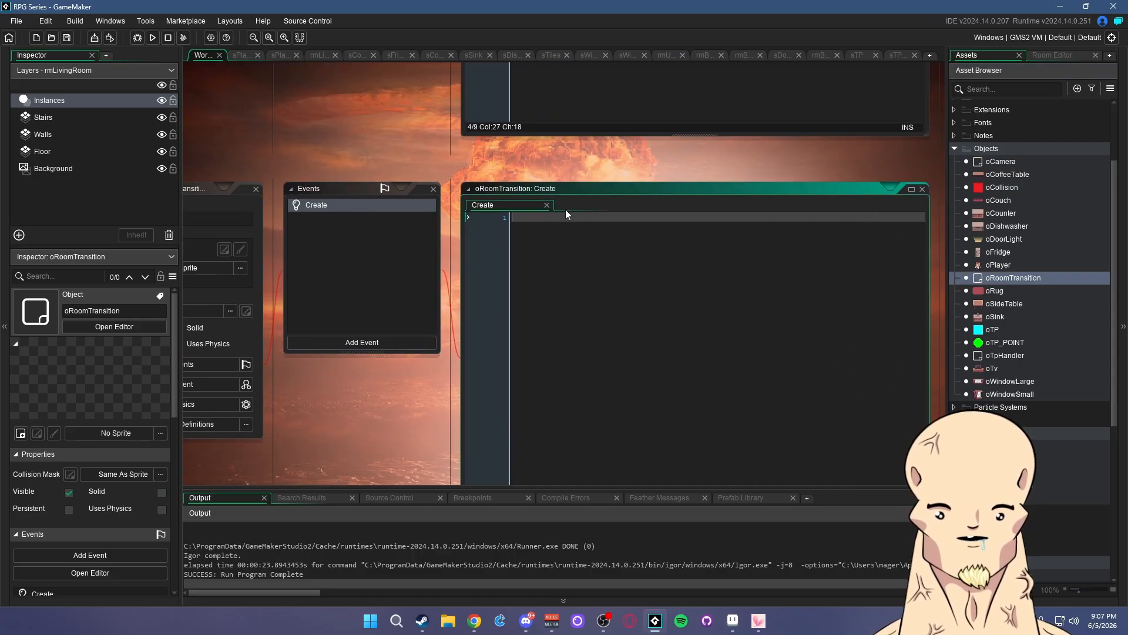
pyautogui.write('room')
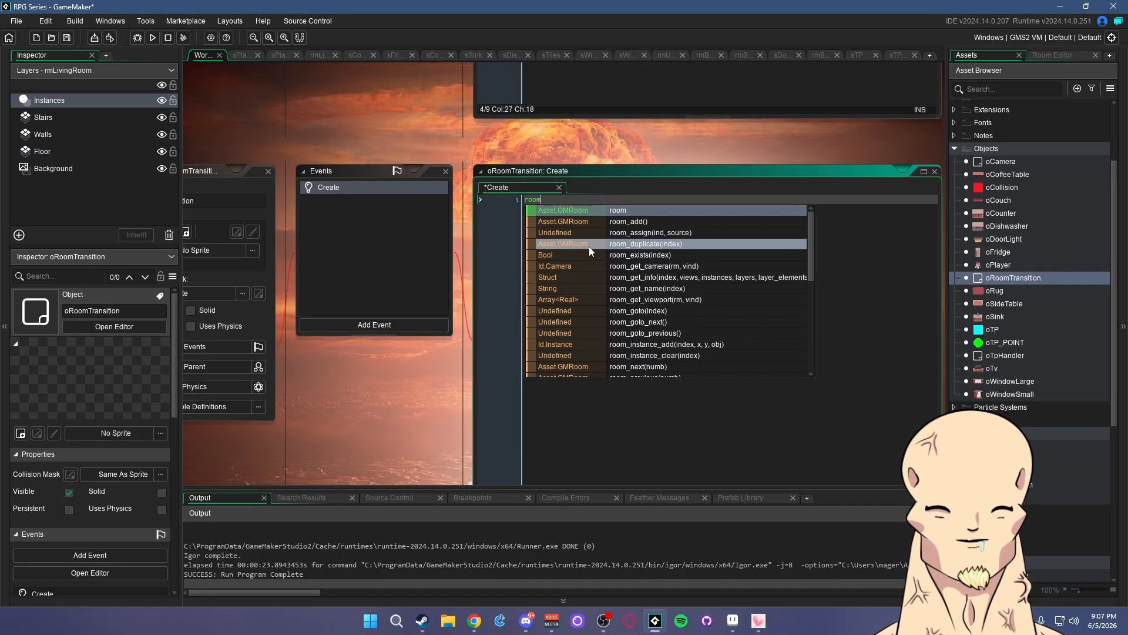
pyautogui.write('To ')
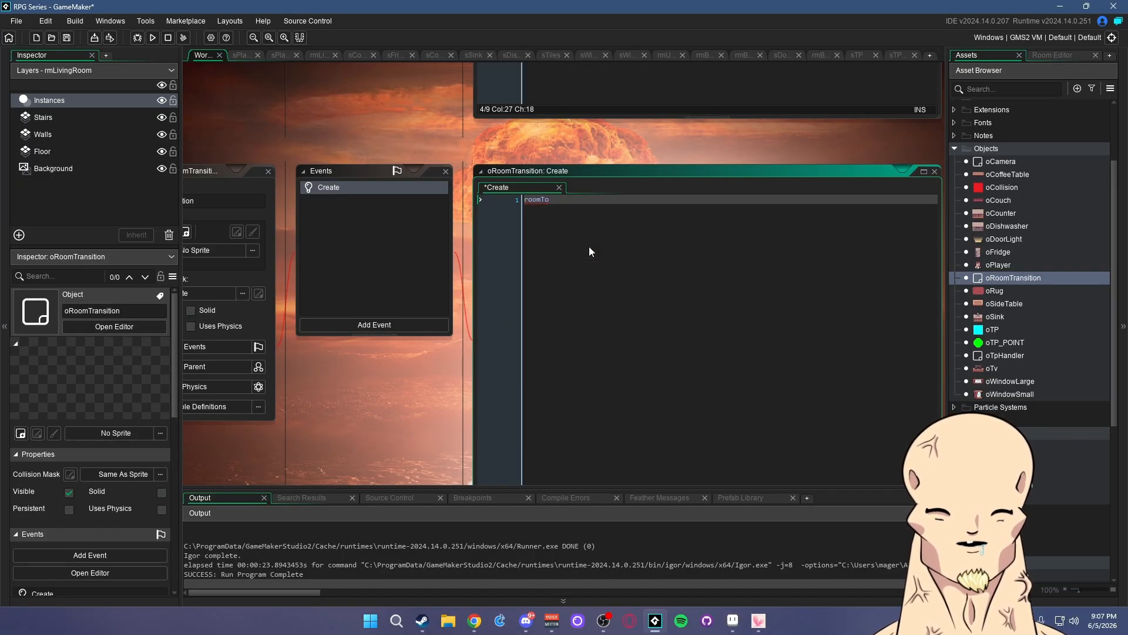
pyautogui.write('= noone')
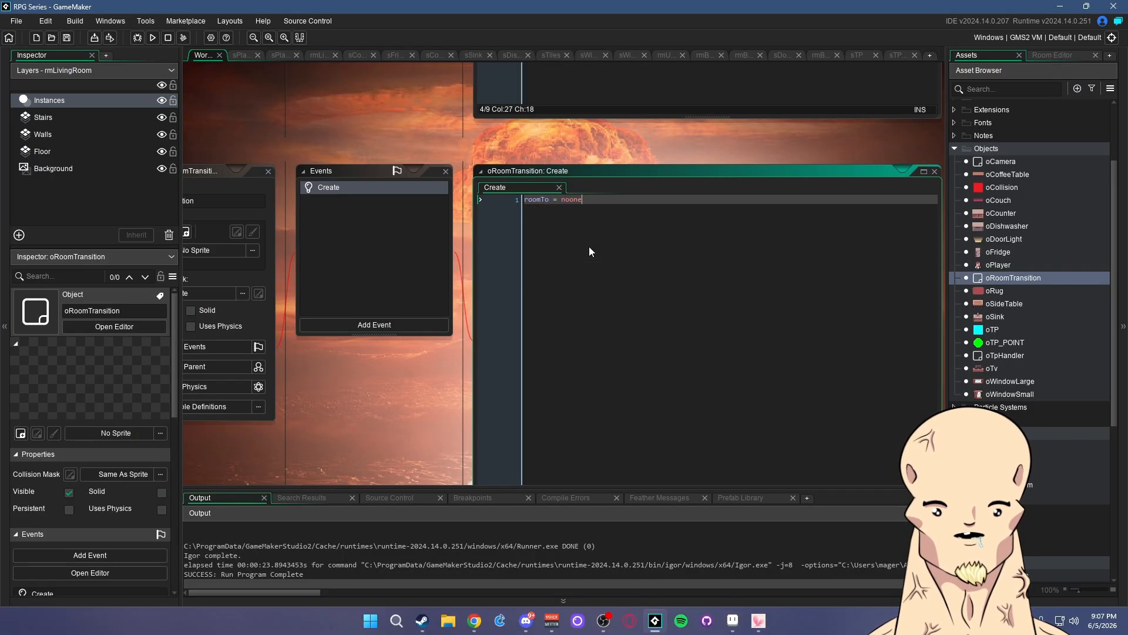
pyautogui.write(';')
pyautogui.press('Return')
pyautogui.write('roo')
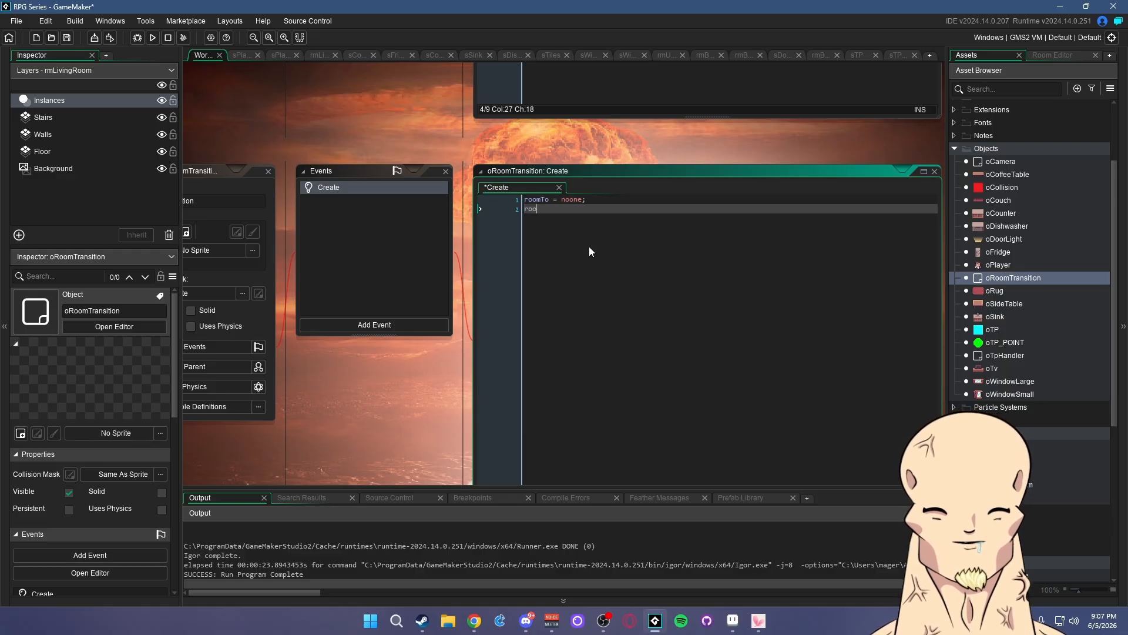
pyautogui.write('mPrev = ')
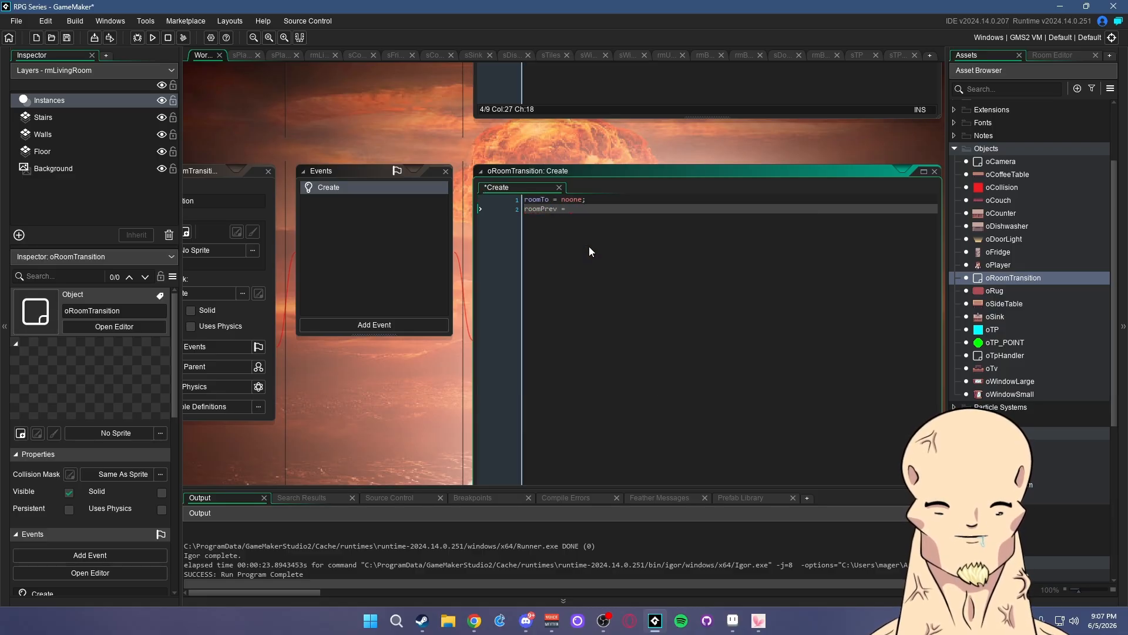
pyautogui.write('noone;')
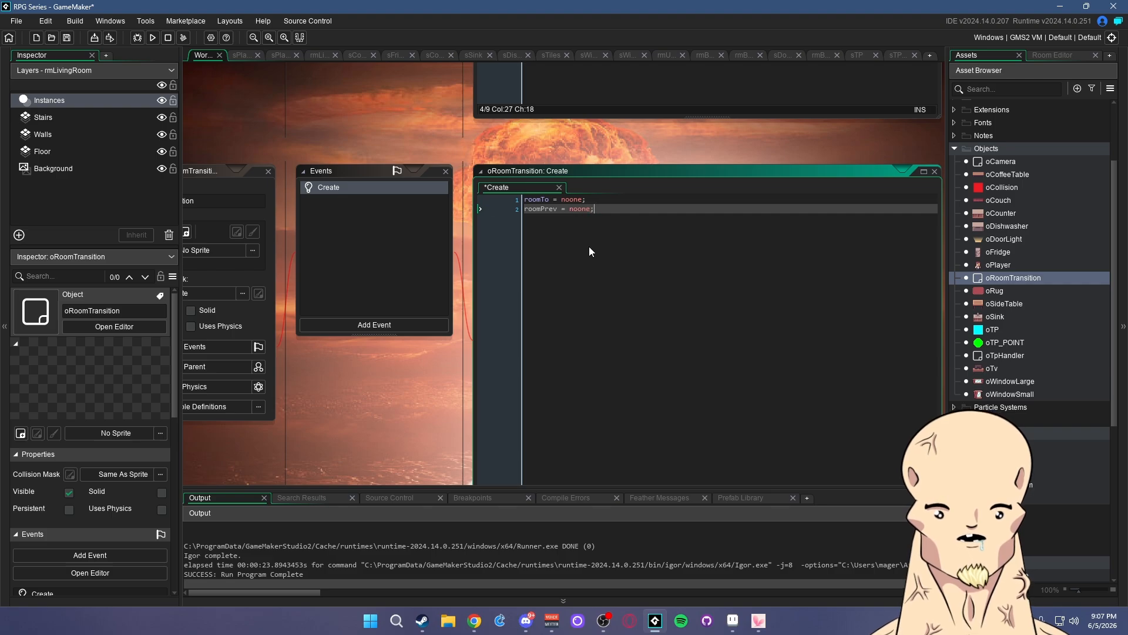
pyautogui.hotkey('ctrl', 's')
pyautogui.click(597, 199)
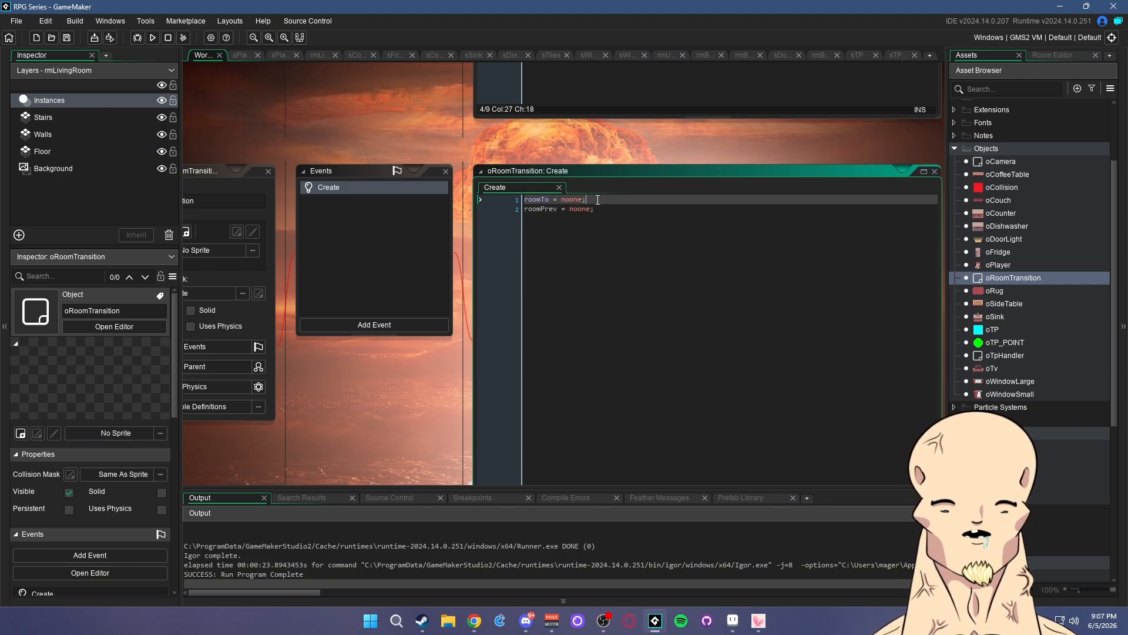
pyautogui.click(362, 326)
# - Add a Step event starting with 'if roomTo != roomPrev {' and save
pyautogui.moveTo(394, 369)
pyautogui.click(450, 369)
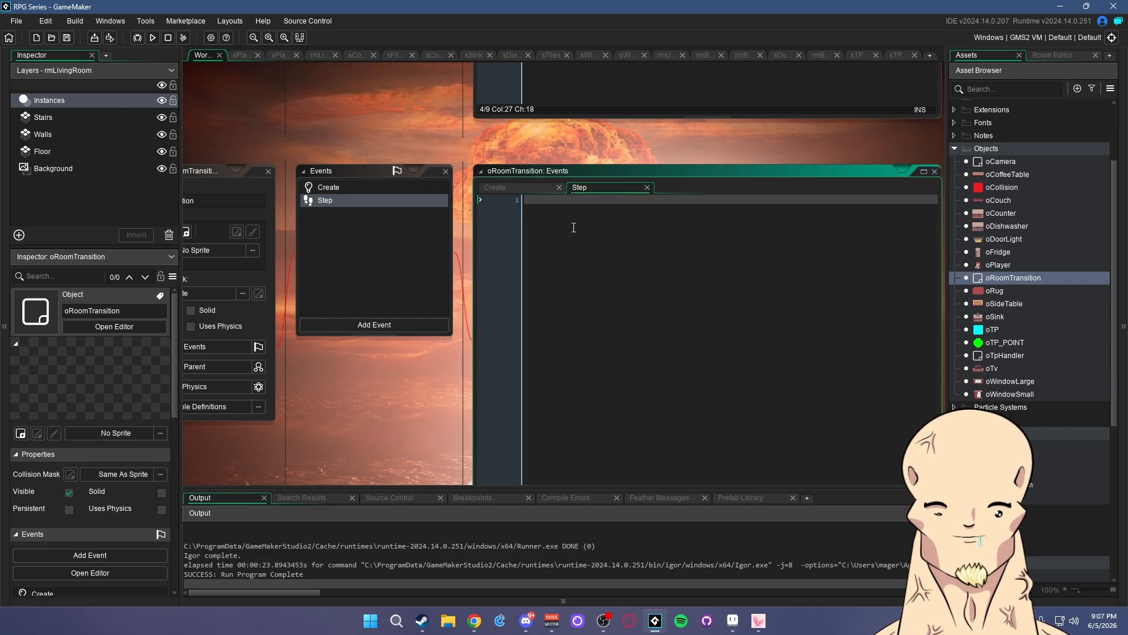
pyautogui.write('if roomT')
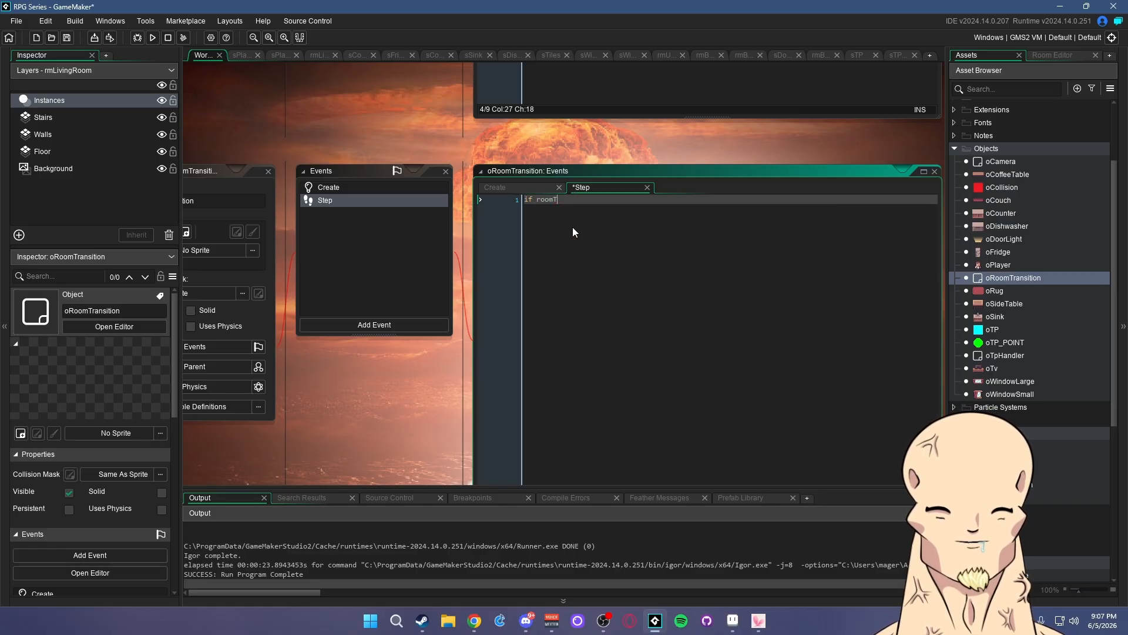
pyautogui.write('o != roomPr')
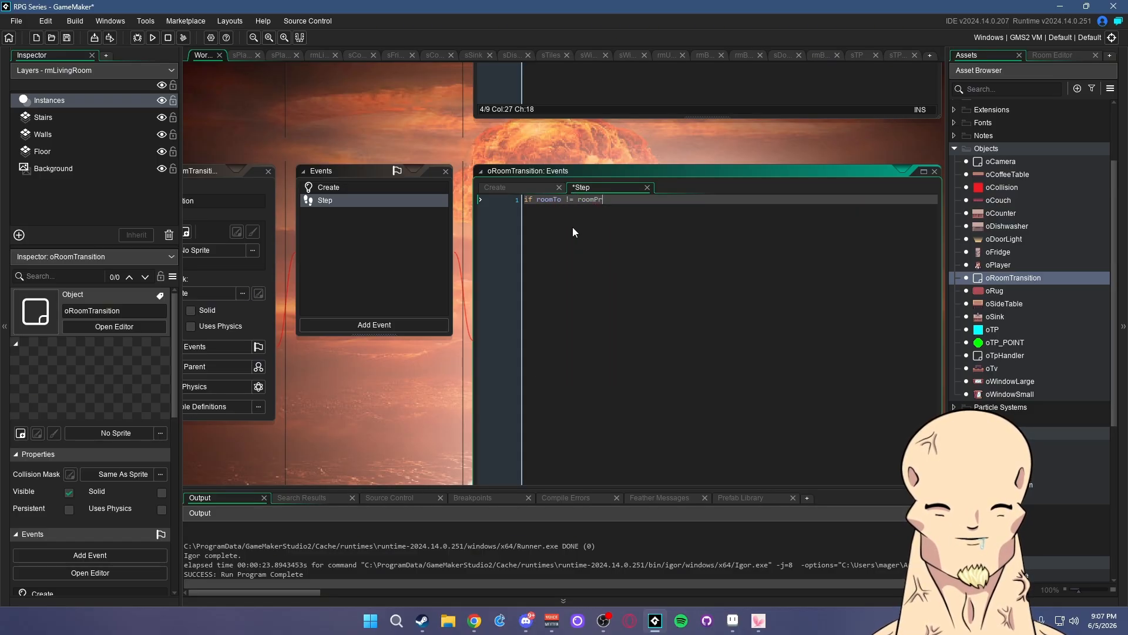
pyautogui.write('ev {')
pyautogui.press('Return')
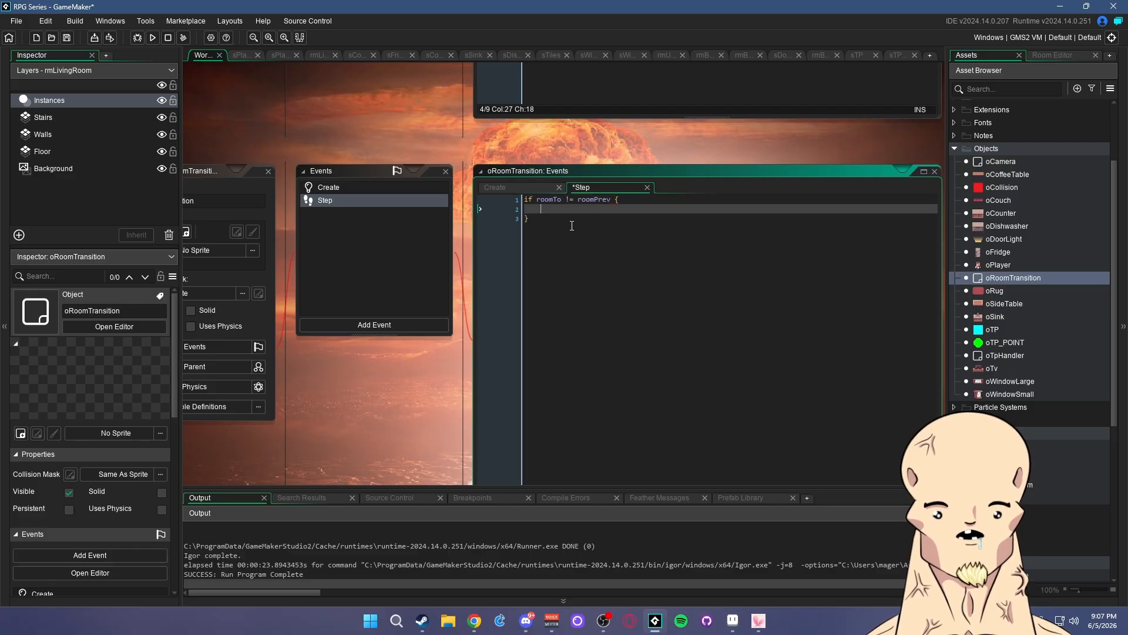
pyautogui.hotkey('ctrl', 's')
# - Fill the if block with roomPrev = roomTo and save
pyautogui.click(590, 199)
pyautogui.click(543, 205)
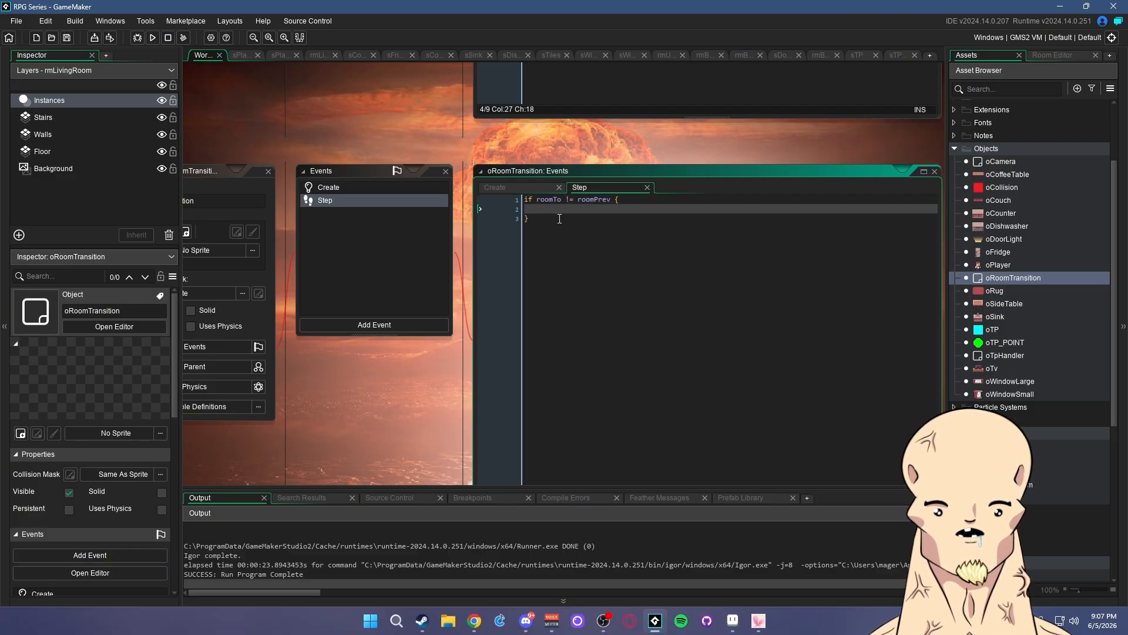
pyautogui.write('roomPrev =')
pyautogui.doubleClick(552, 200)
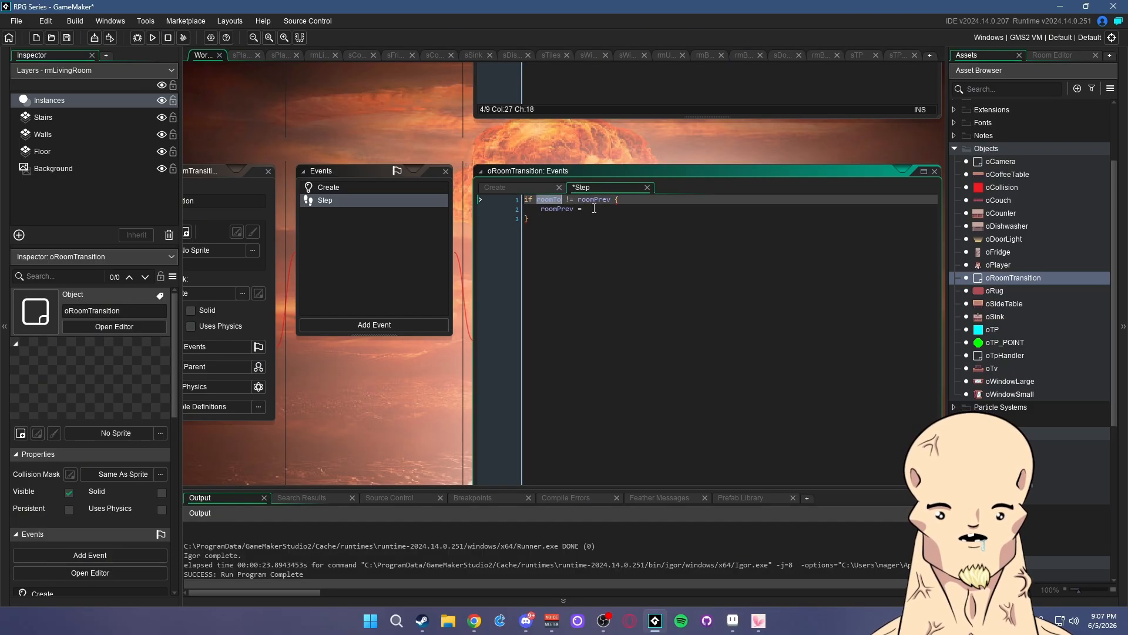
pyautogui.hotkey('ctrl', 'c')
pyautogui.click(592, 210)
pyautogui.hotkey('ctrl', 'v')
pyautogui.click(590, 209)
pyautogui.press('BackSpace')
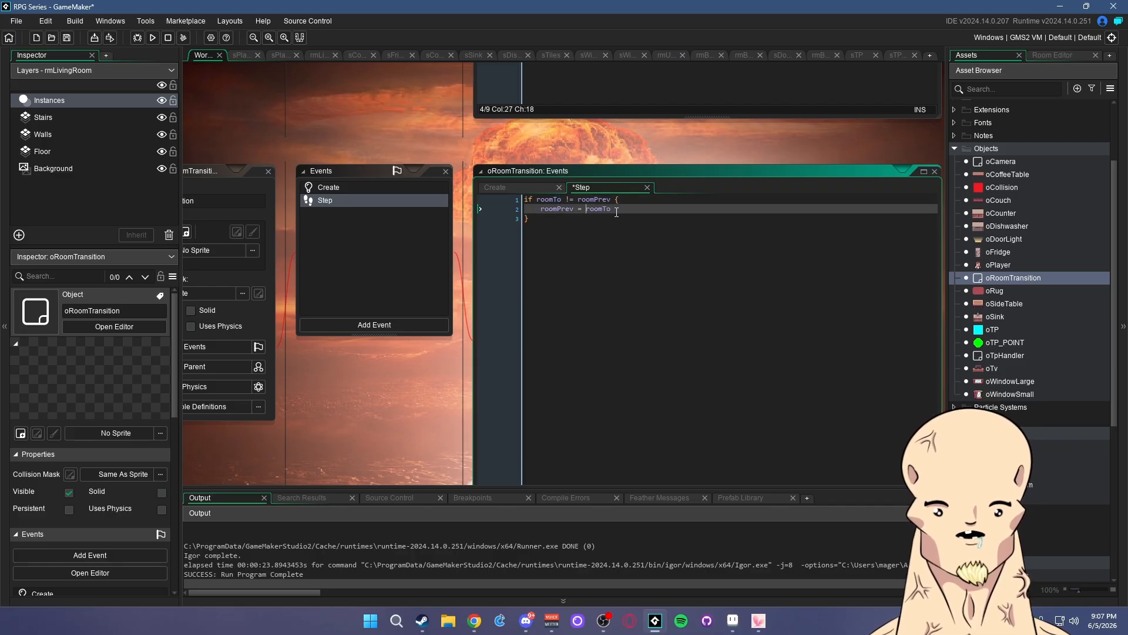
pyautogui.hotkey('ctrl', 's')
pyautogui.click(625, 200)
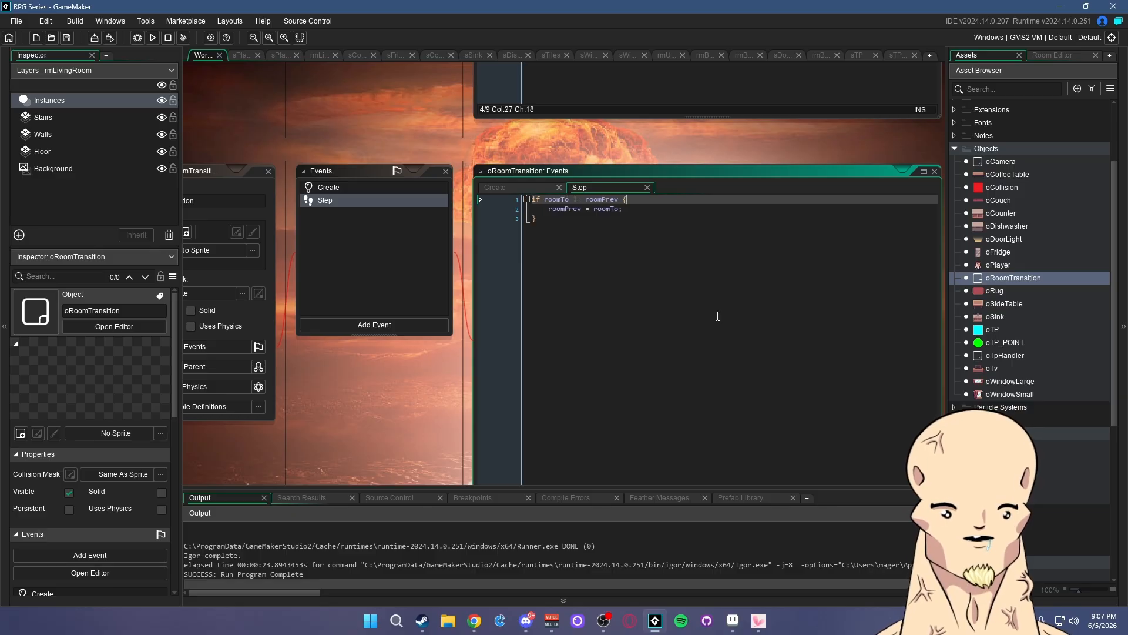
# - Open a blank line in the Step block, then add alpha = 0; to the Create event and save
pyautogui.press('Return')
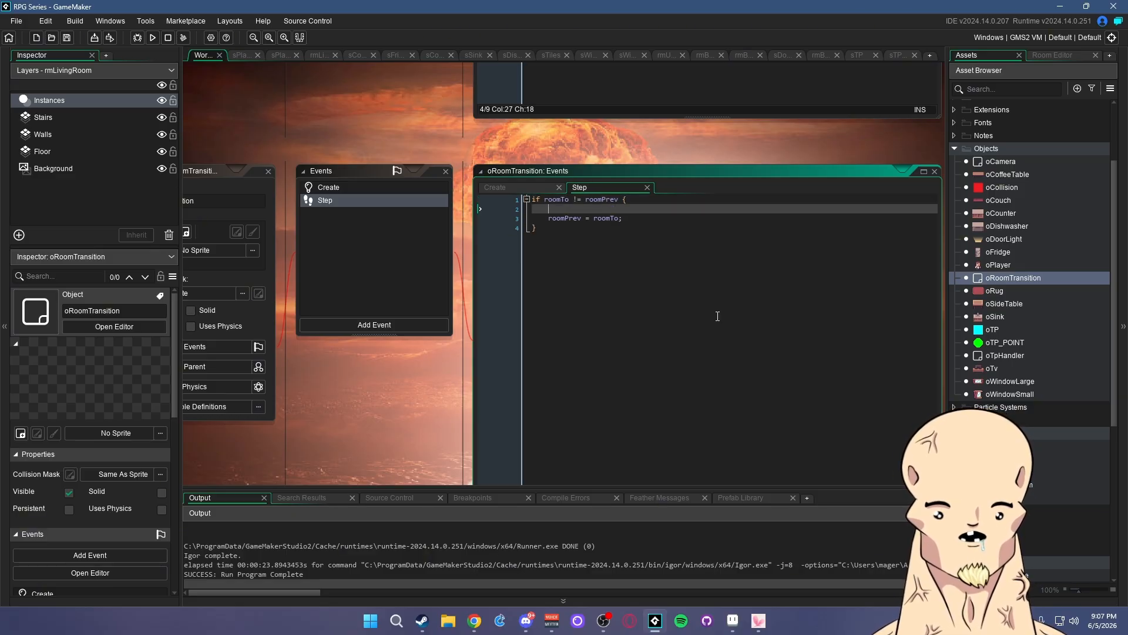
pyautogui.click(328, 187)
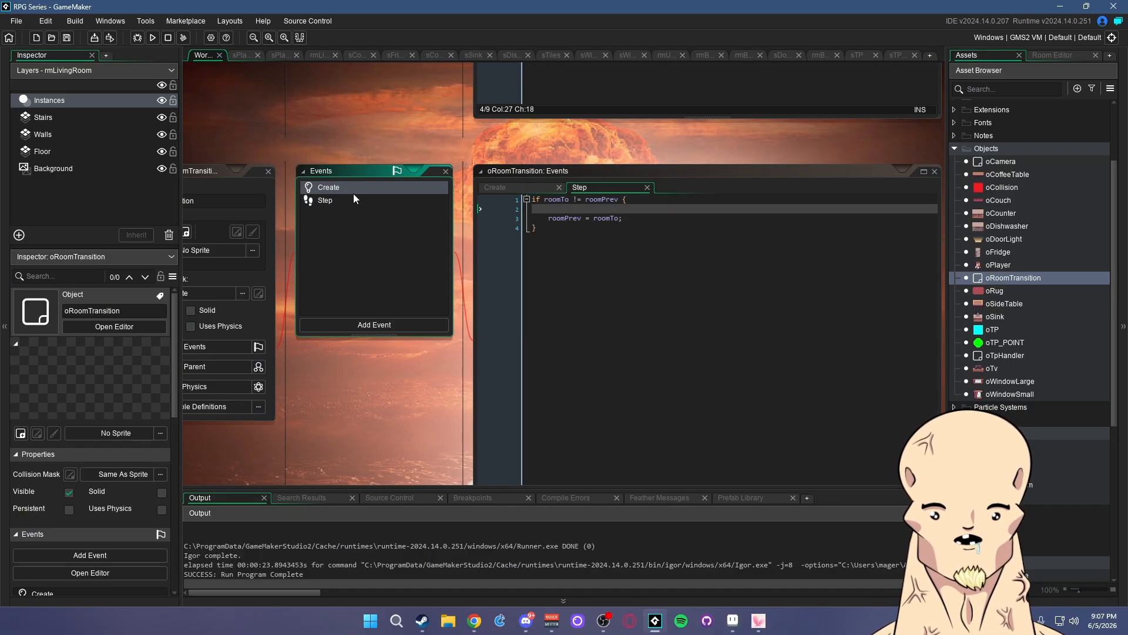
pyautogui.click(666, 271)
pyautogui.press('Return')
pyautogui.press('Return')
pyautogui.write('alpha = 1')
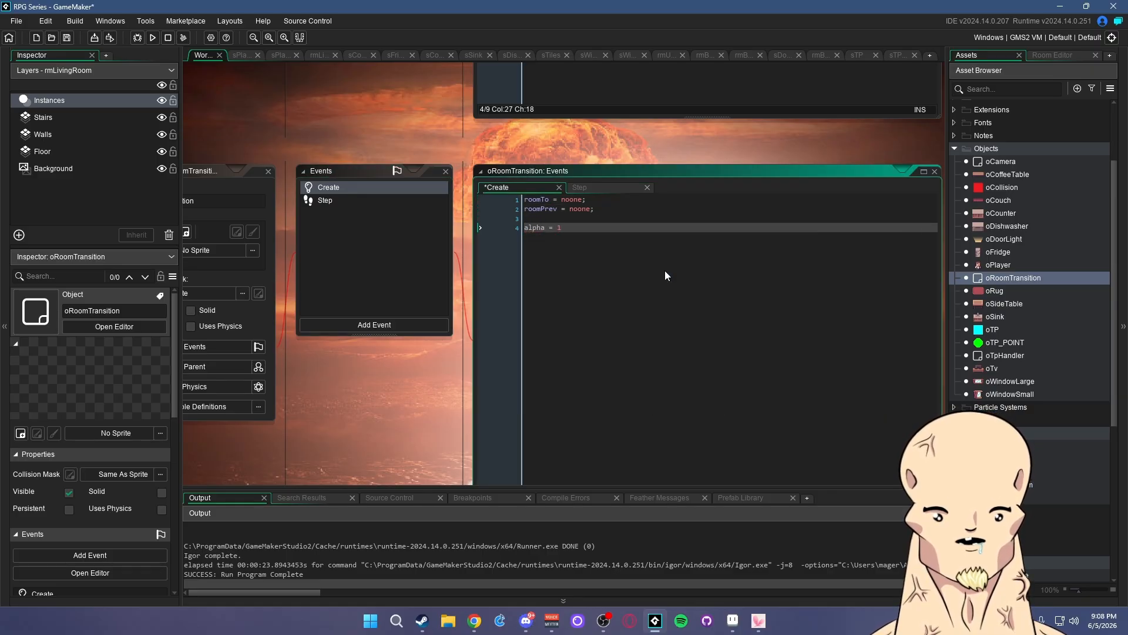
pyautogui.press('BackSpace')
pyautogui.write('0;')
pyautogui.hotkey('ctrl', 's')
pyautogui.click(632, 212)
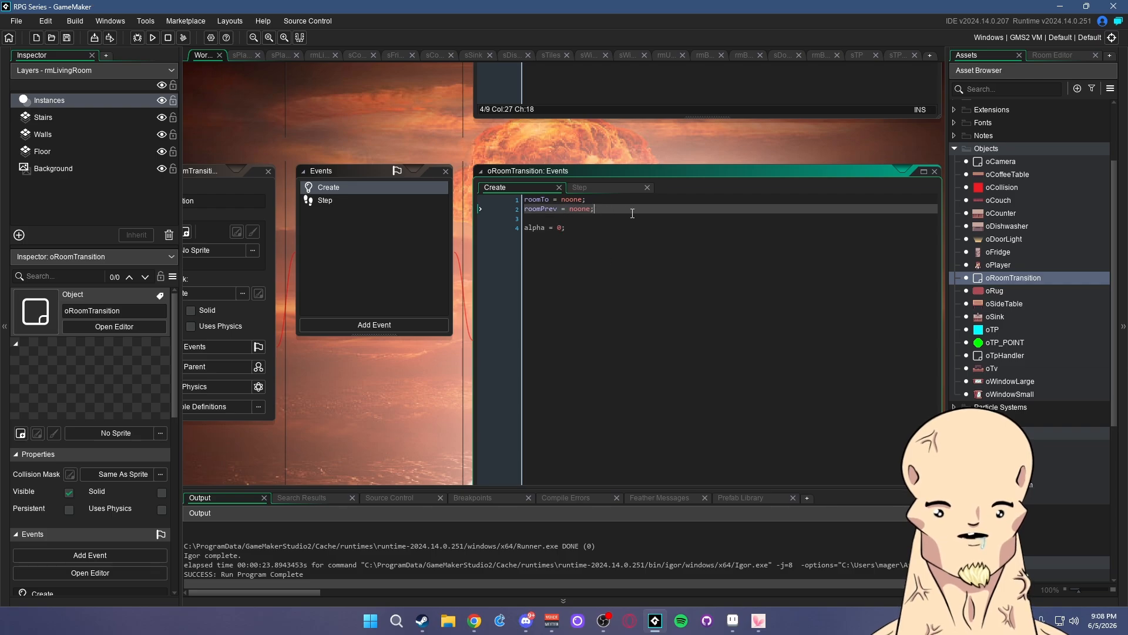
pyautogui.click(362, 200)
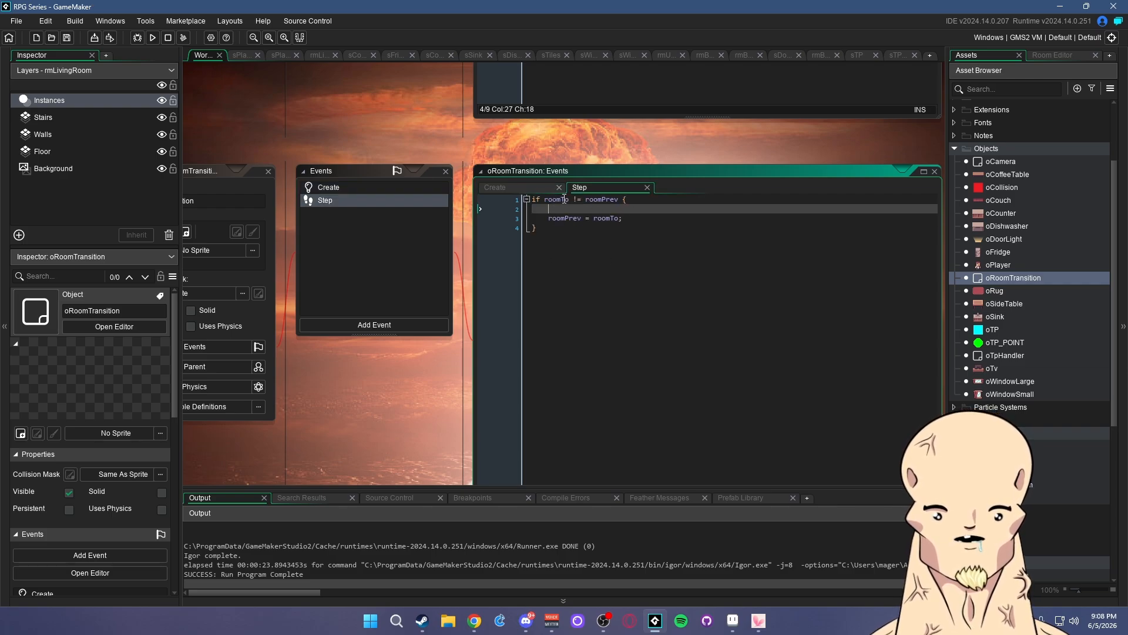
# - Write alpha = lerp(alpha,1,.2); and 'if alpha > .99 { room = roomTo;', then save
pyautogui.write('alpha')
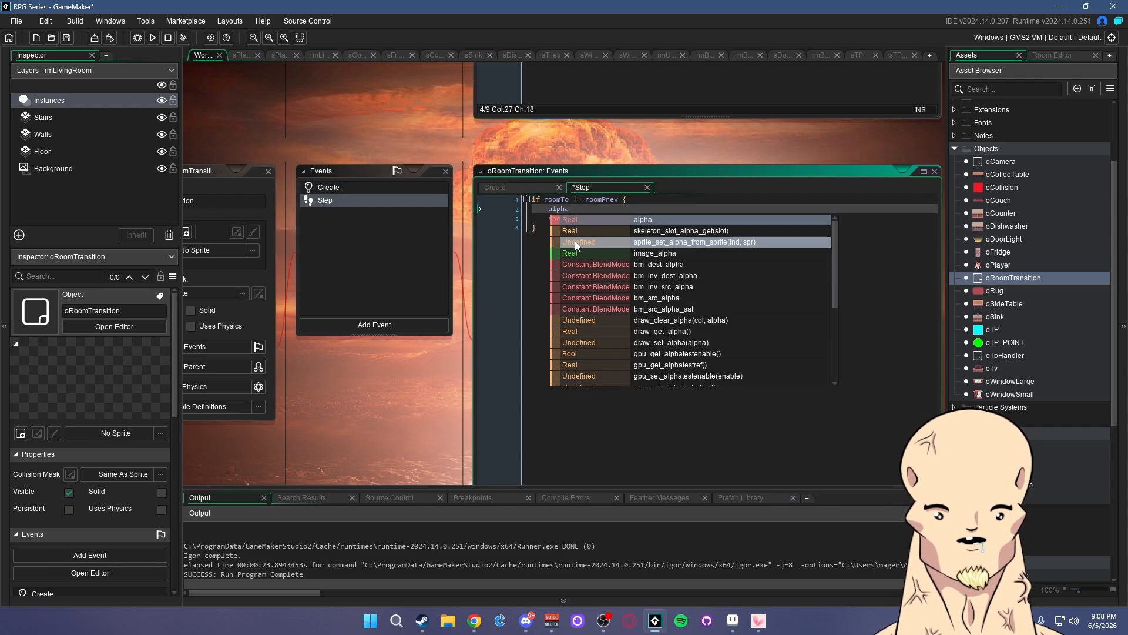
pyautogui.write(' = lerp')
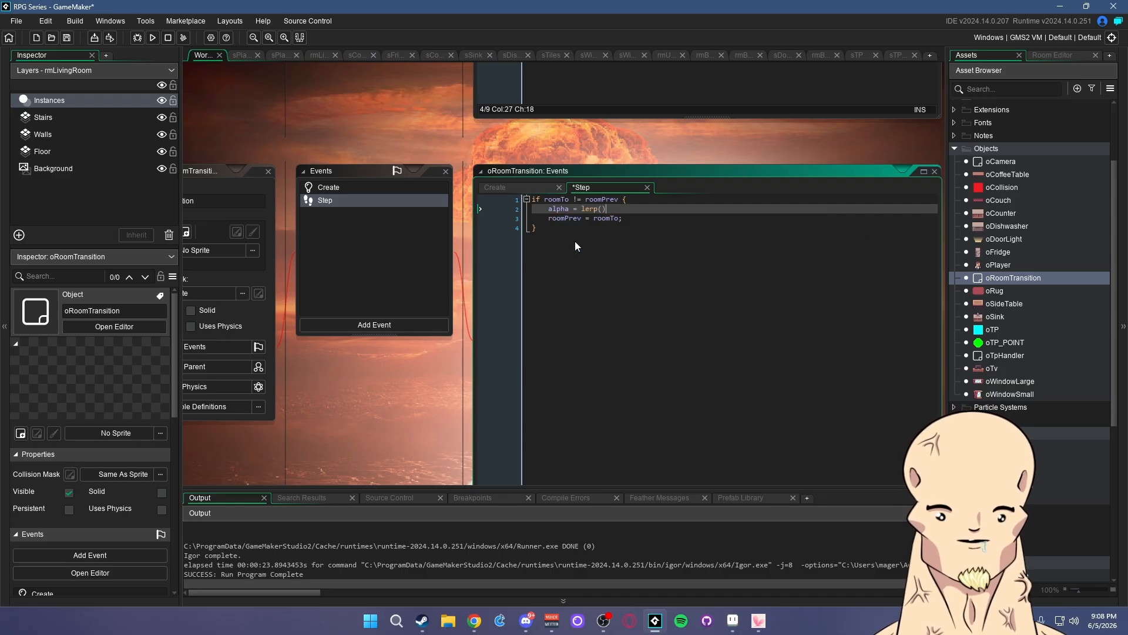
pyautogui.write('(alpha,')
pyautogui.write('1,.1')
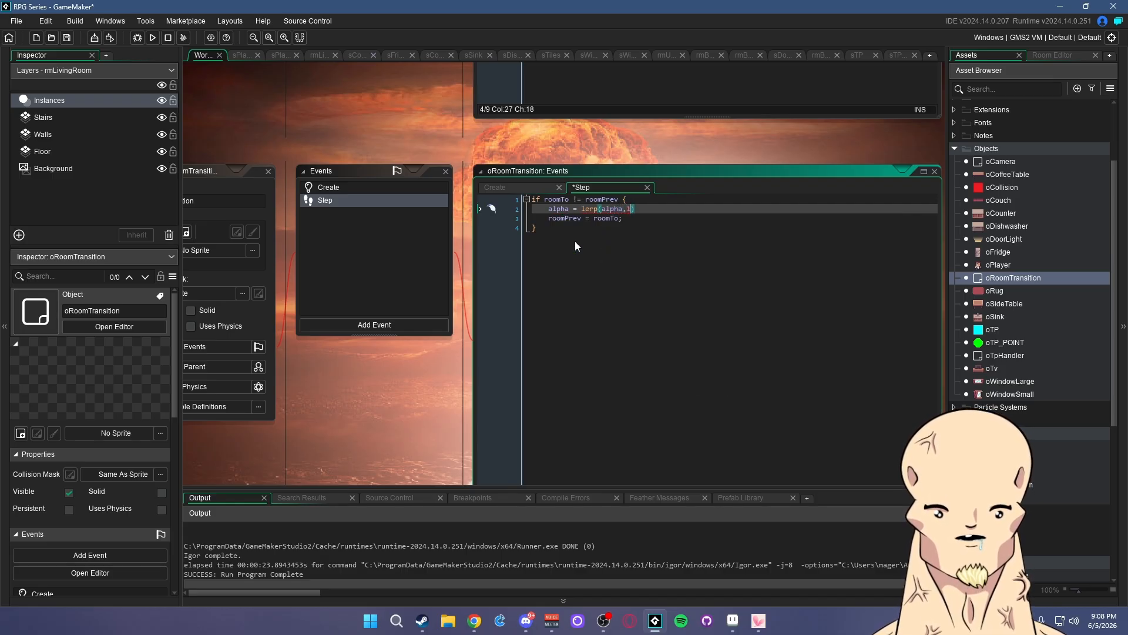
pyautogui.press('BackSpace')
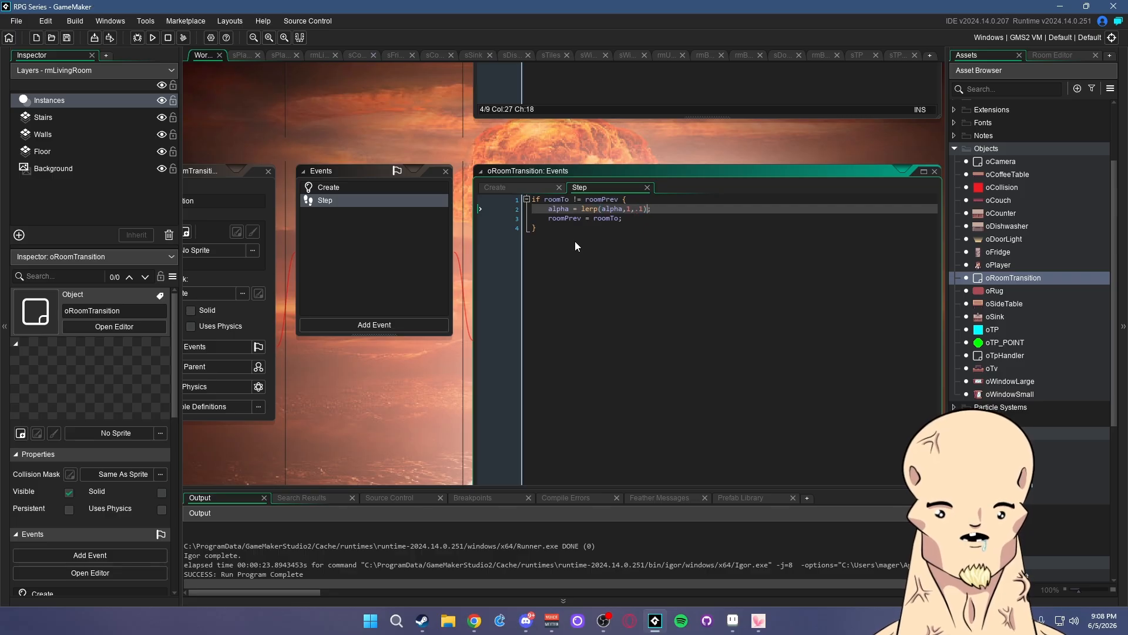
pyautogui.write('2')
pyautogui.press('End')
pyautogui.write(';')
pyautogui.press('Return')
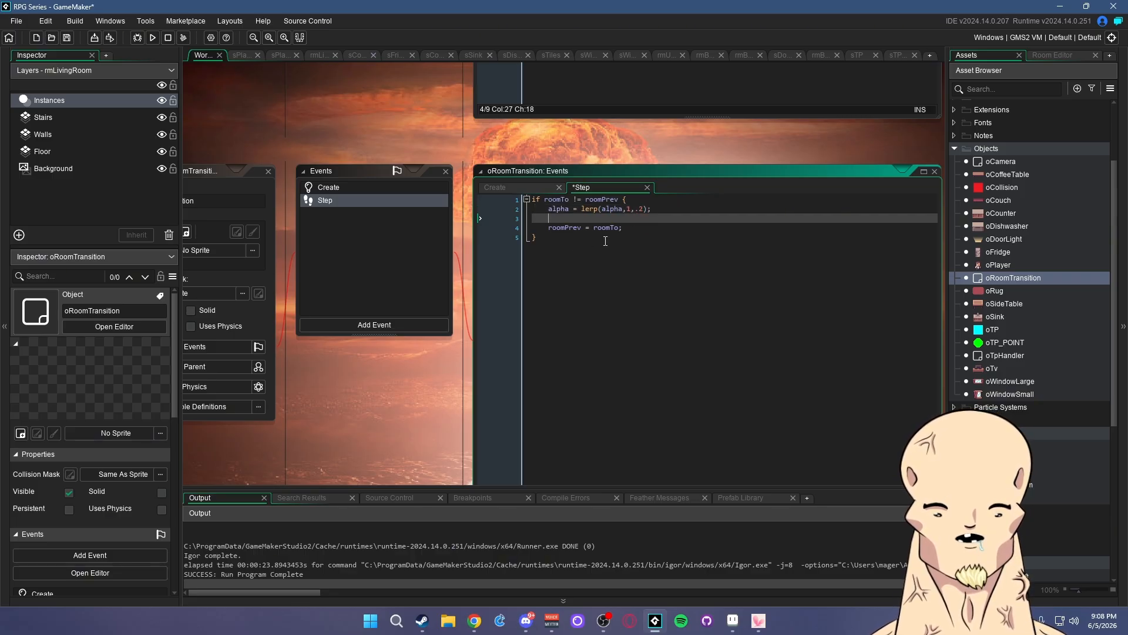
pyautogui.write('if alpha ')
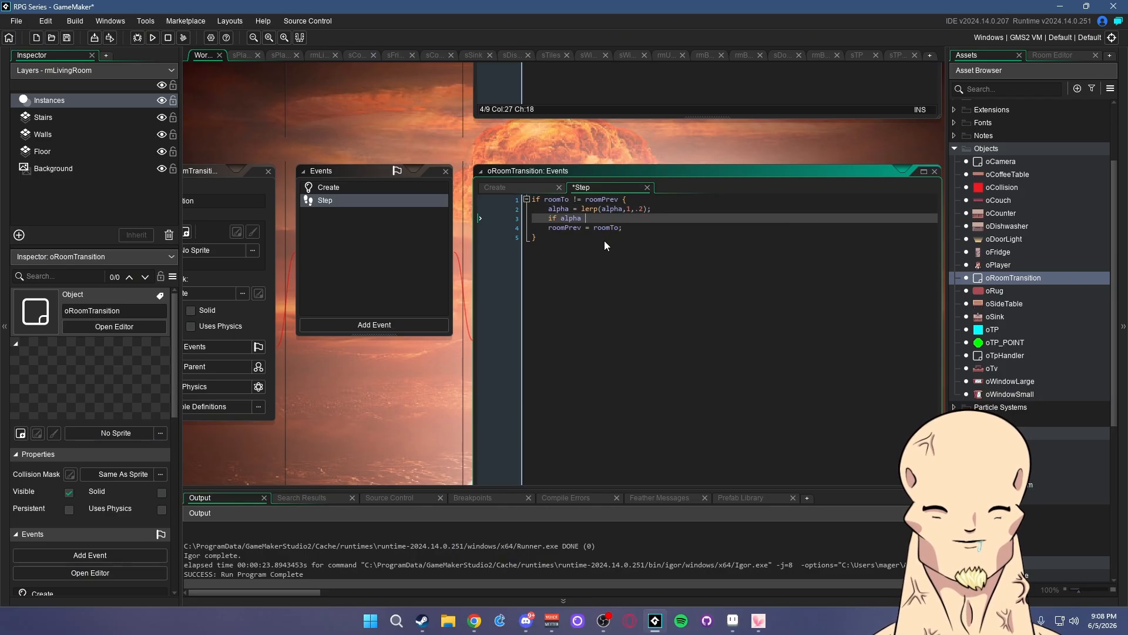
pyautogui.write('> .99 { ')
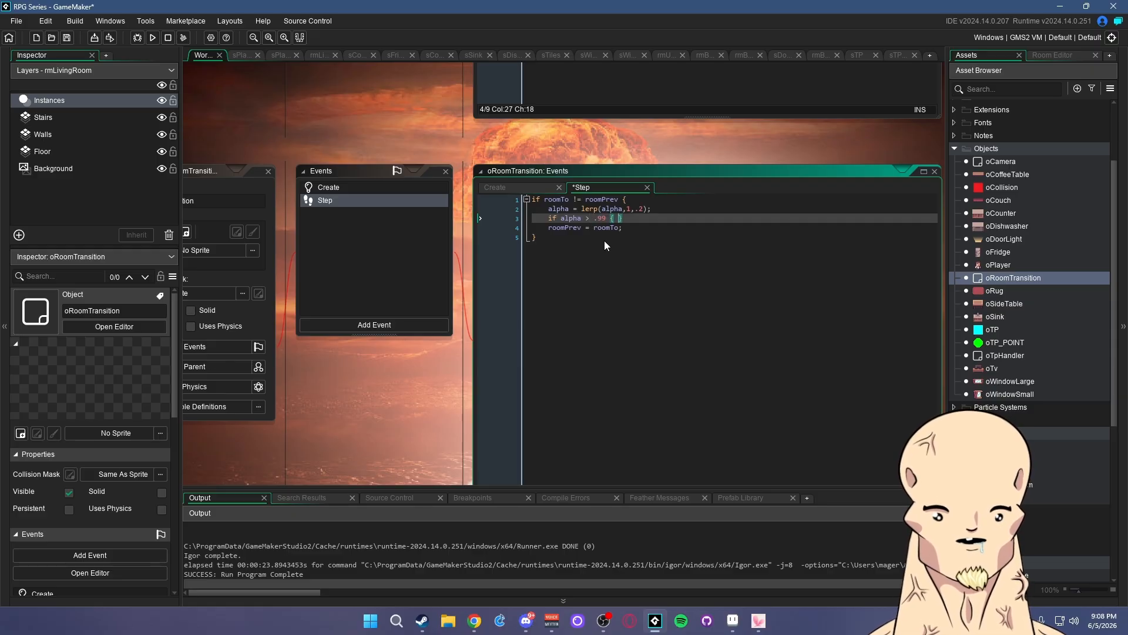
pyautogui.write('room =  ')
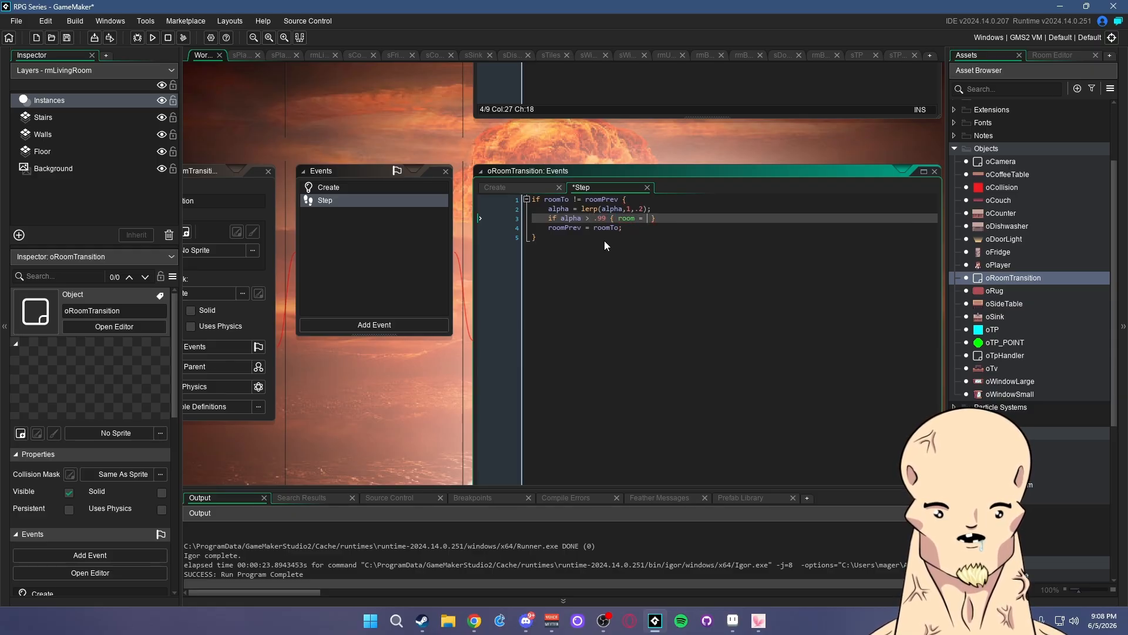
pyautogui.write('roo')
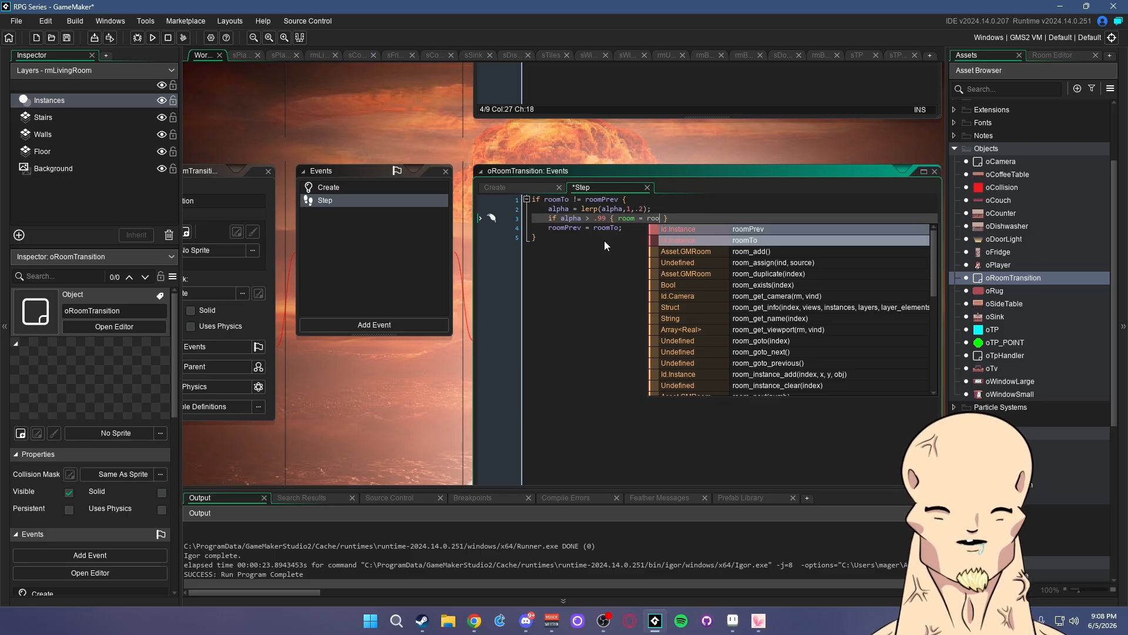
pyautogui.press('Return')
pyautogui.write(';')
pyautogui.hotkey('ctrl', 's')
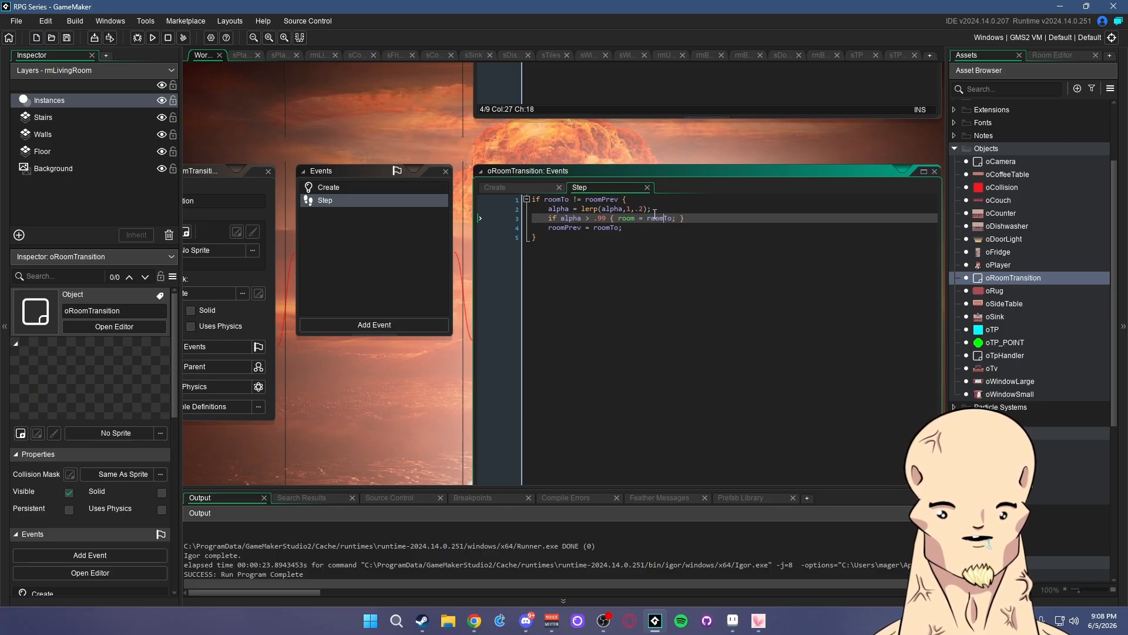
# - Clear the marked room-change text and alpha check line on line 3
pyautogui.moveTo(594, 219); pyautogui.dragTo(677, 219)
pyautogui.click(563, 219)
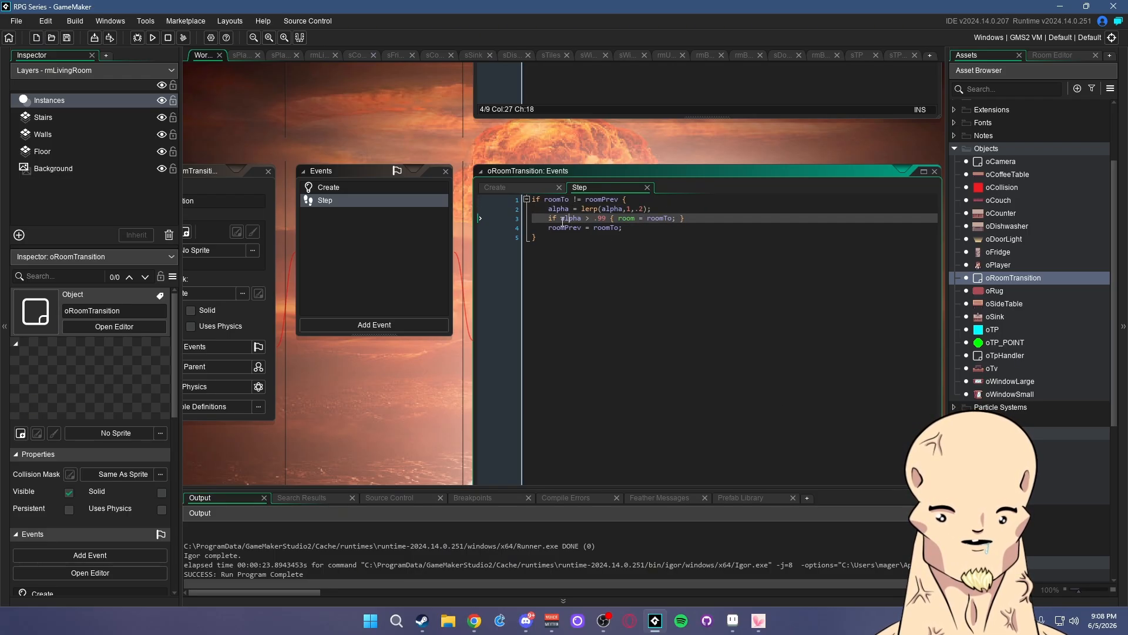
pyautogui.moveTo(546, 218); pyautogui.dragTo(699, 215)
pyautogui.click(699, 215)
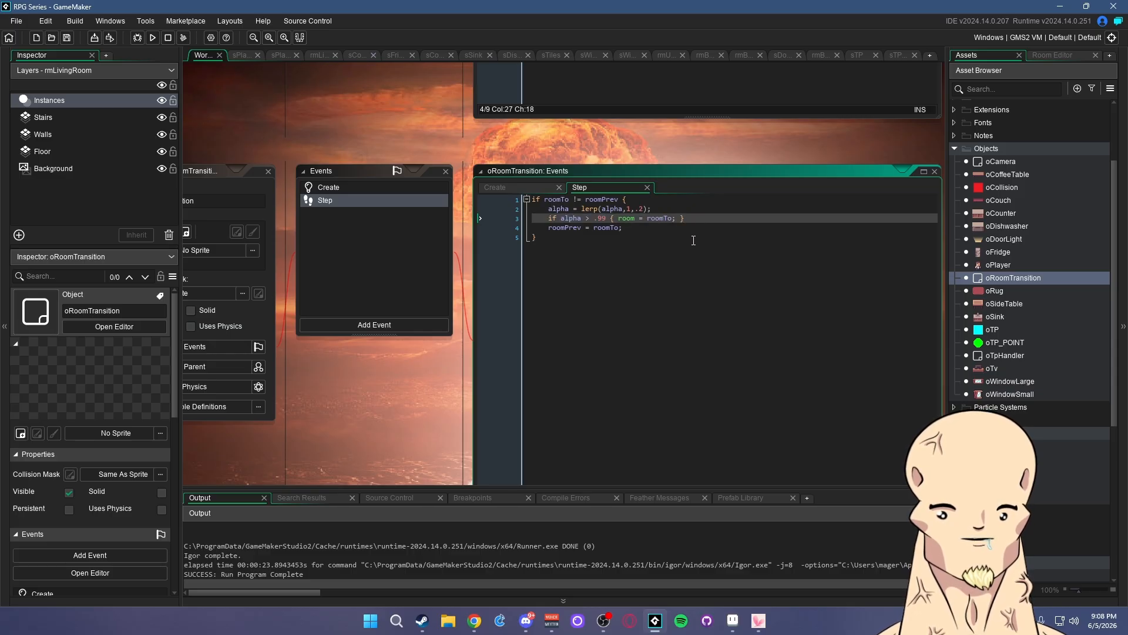
# - Tick Persistent for oRoomTransition
pyautogui.moveTo(343, 373)
pyautogui.mouseDown(button='middle')
pyautogui.moveTo(468, 356)
pyautogui.moveTo(337, 364)
pyautogui.moveTo(347, 360)
pyautogui.mouseUp(button='middle')
pyautogui.click(280, 315)
pyautogui.click(637, 215)
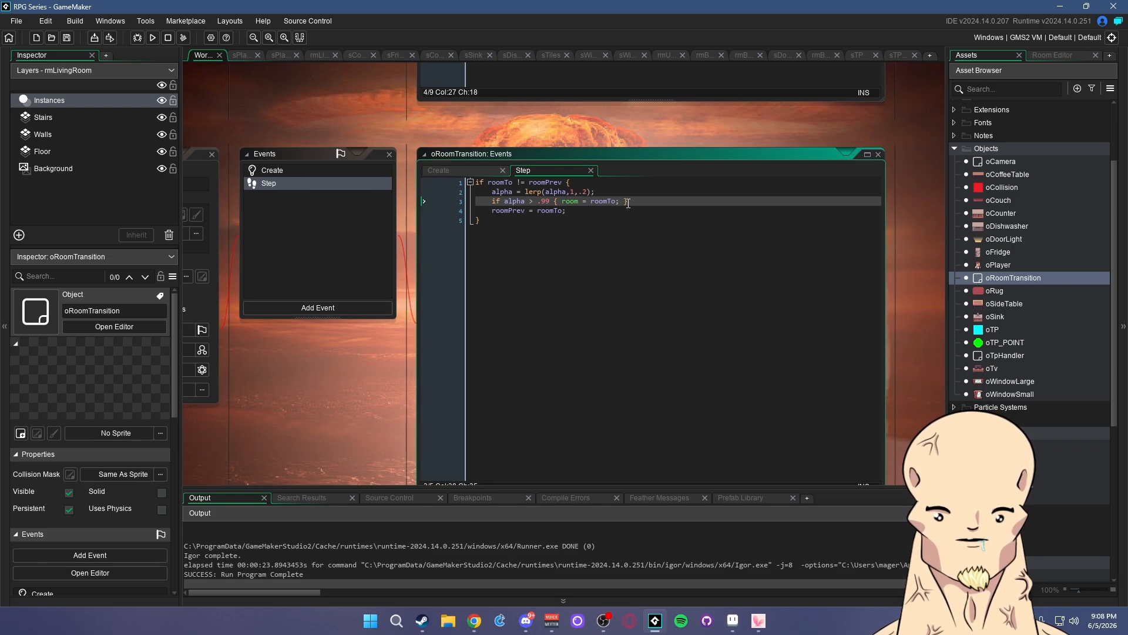
# - Move roomPrev = roomTo inside the alpha check and delete the duplicate line
pyautogui.click(581, 215)
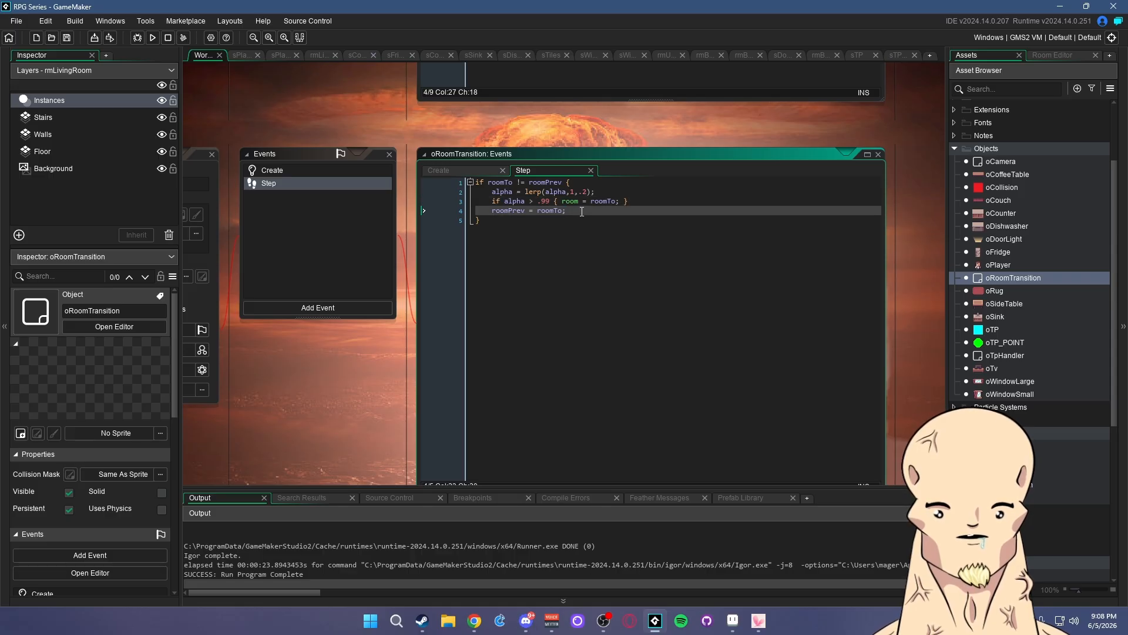
pyautogui.hotkey('shift', 'Home')
pyautogui.hotkey('ctrl', 'c')
pyautogui.click(623, 202)
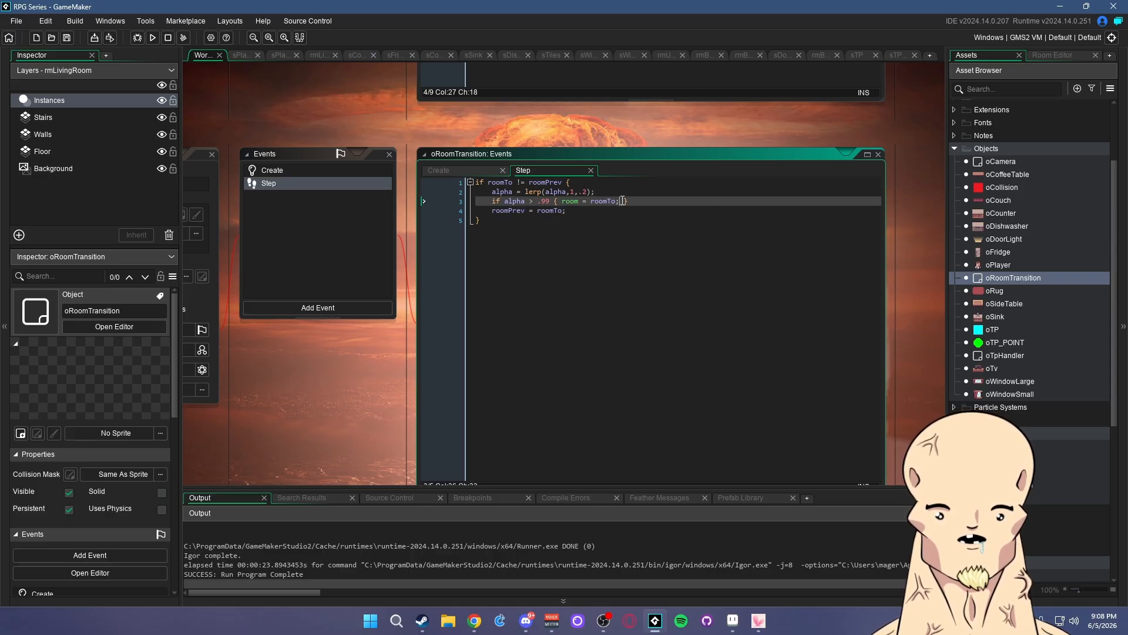
pyautogui.hotkey('ctrl', 'v')
pyautogui.click(461, 211)
pyautogui.press('BackSpace')
pyautogui.press('BackSpace')
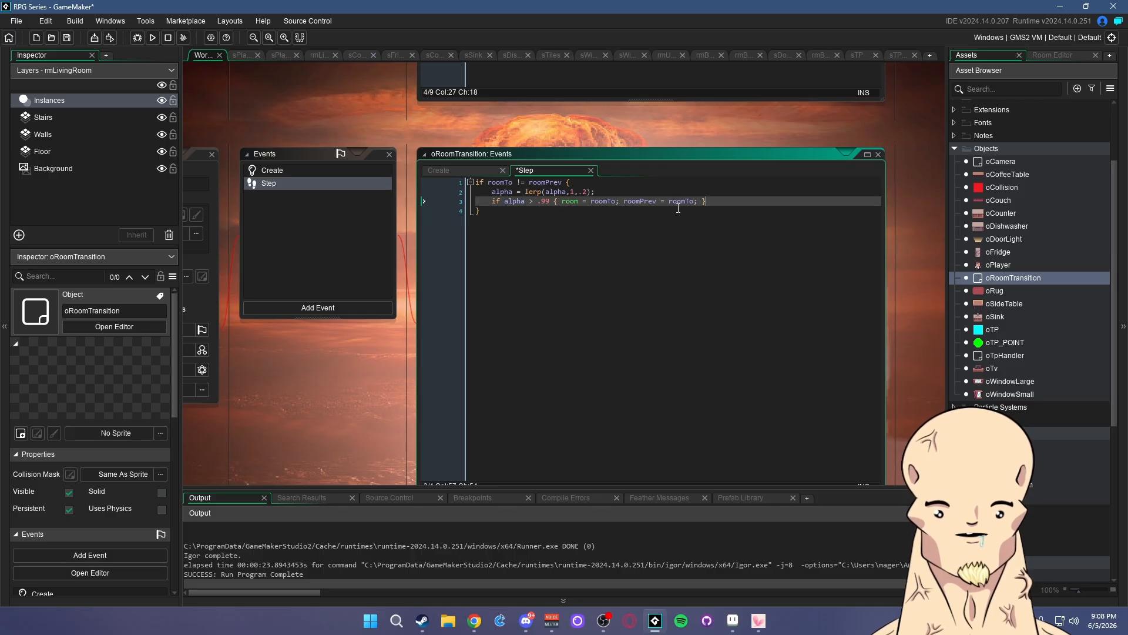
# - Add an empty else { } block after the if block and save
pyautogui.click(501, 222)
pyautogui.write('else ')
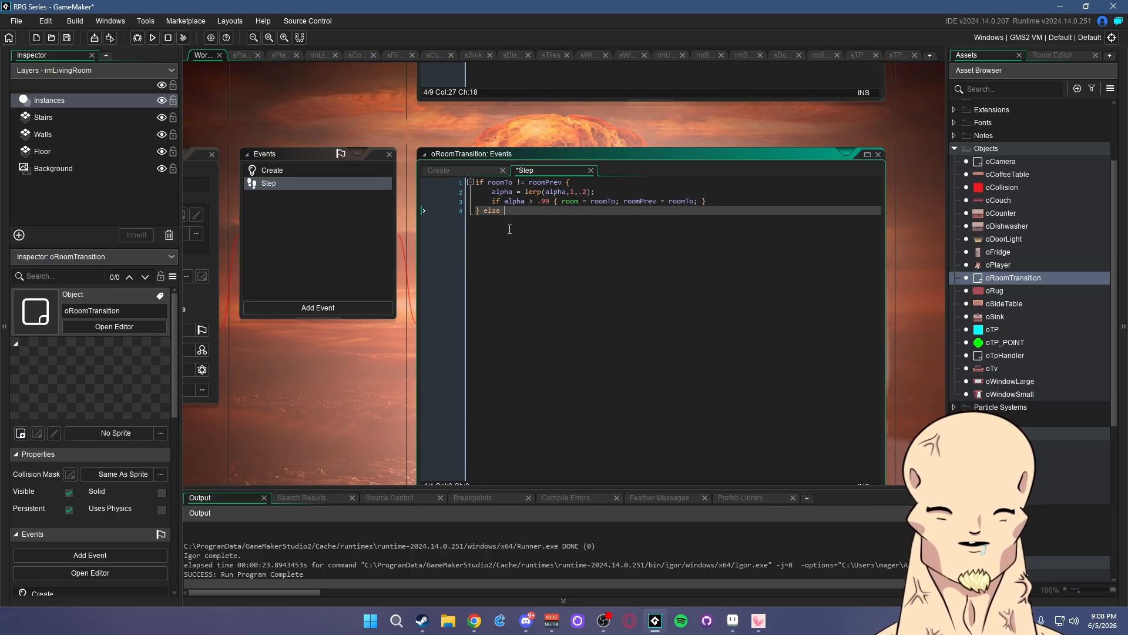
pyautogui.write('{')
pyautogui.press('Return')
pyautogui.press('Return')
pyautogui.write('}')
pyautogui.press('Up')
pyautogui.hotkey('ctrl', 's')
# - Put alpha = lerp(alpha,0,.2) in the else block and save
pyautogui.moveTo(604, 193); pyautogui.dragTo(486, 193)
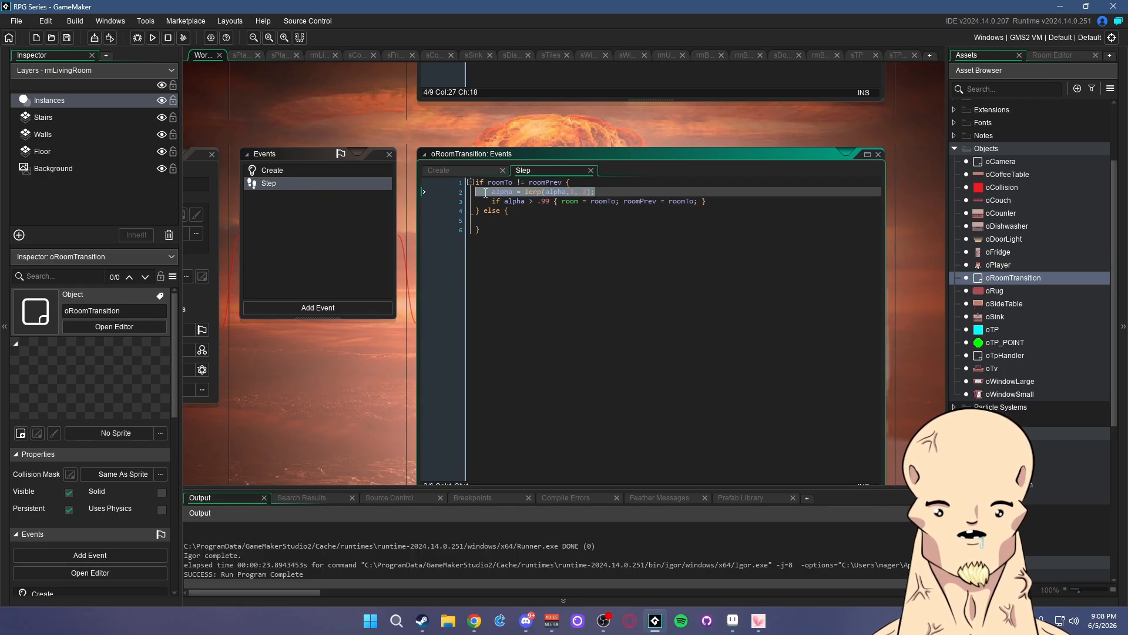
pyautogui.hotkey('ctrl', 'c')
pyautogui.click(544, 221)
pyautogui.hotkey('ctrl', 'v')
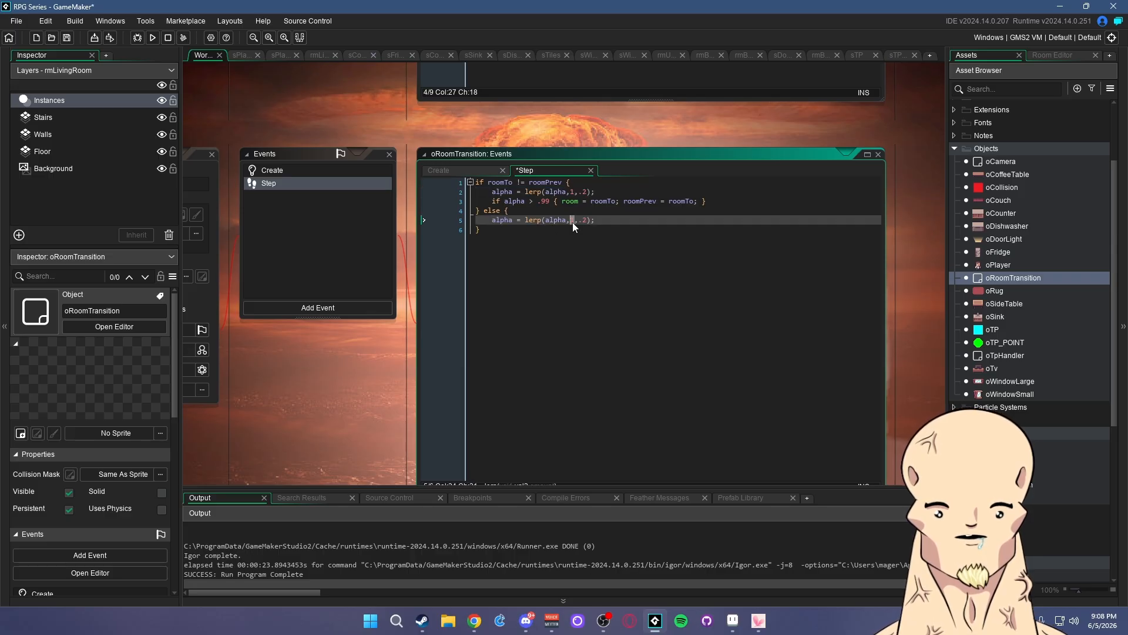
pyautogui.write('0')
pyautogui.click(67, 37)
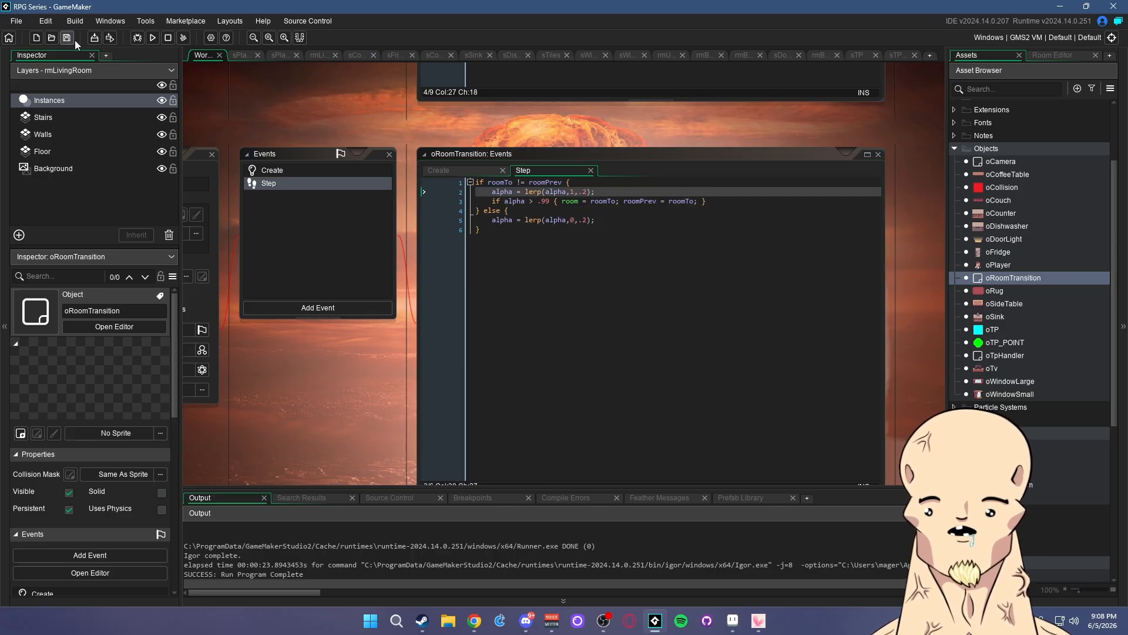
pyautogui.moveTo(394, 382); pyautogui.dragTo(474, 382, button='middle')
# - Add a Draw End event with draw_rectangle(0,0,room_width,room_height,false); and save
pyautogui.click(399, 307)
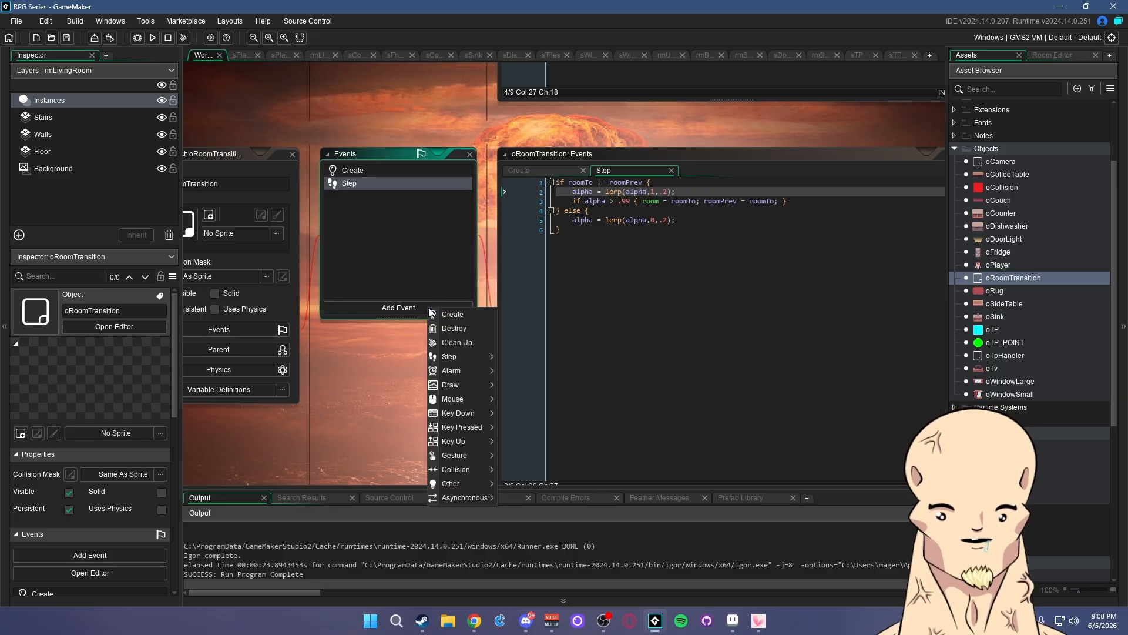
pyautogui.moveTo(468, 383)
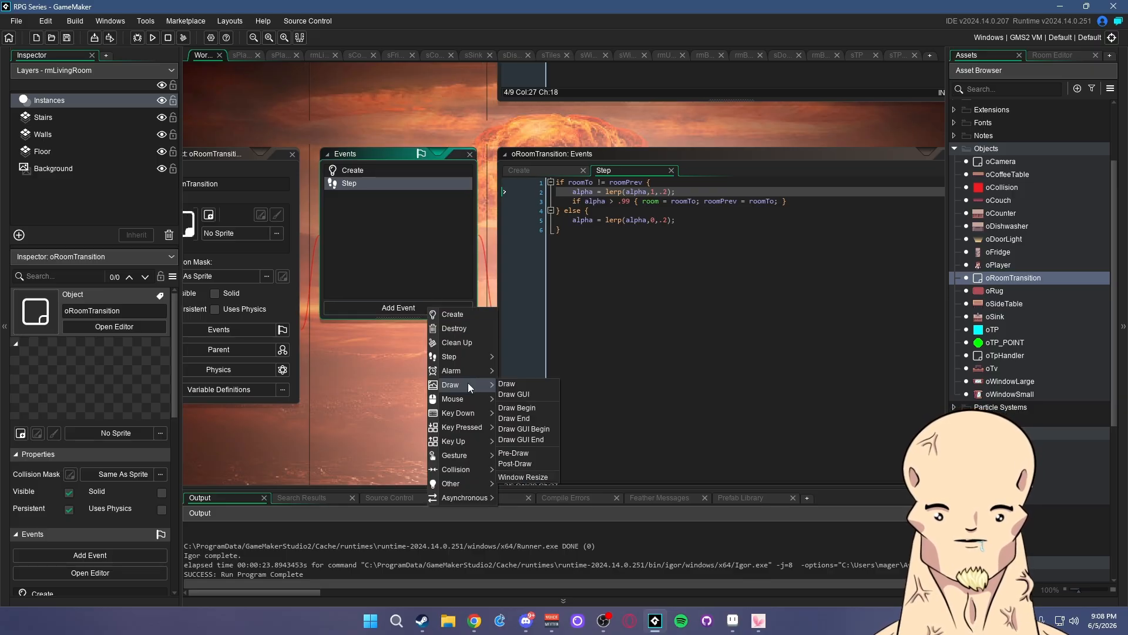
pyautogui.click(526, 421)
pyautogui.write('draw_re')
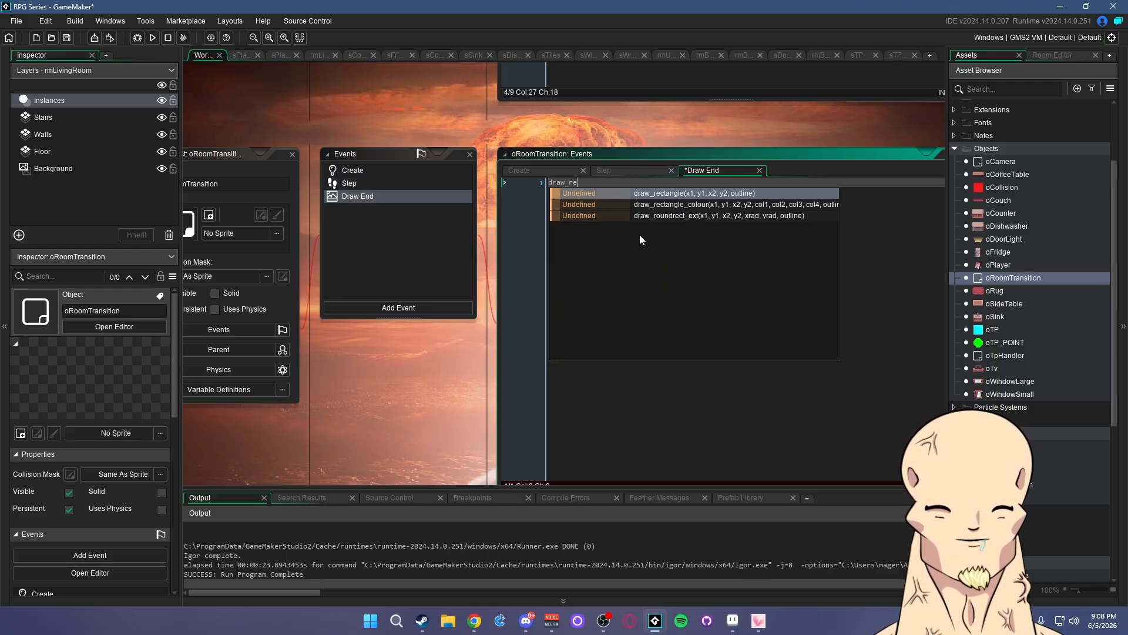
pyautogui.write('ctangle(0,0,room_')
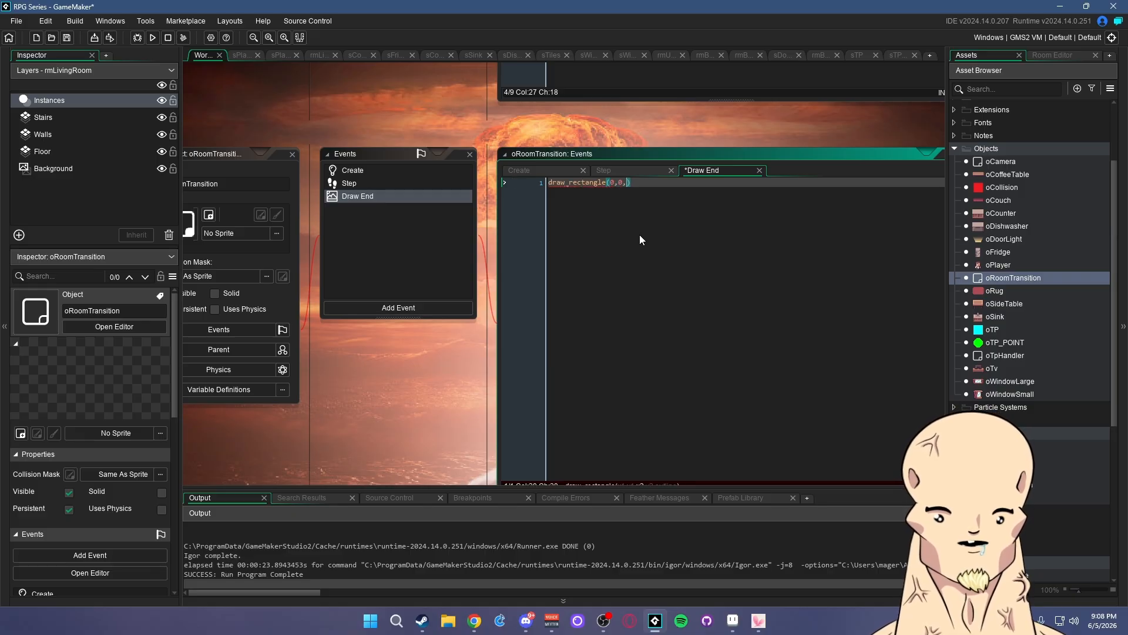
pyautogui.write('width')
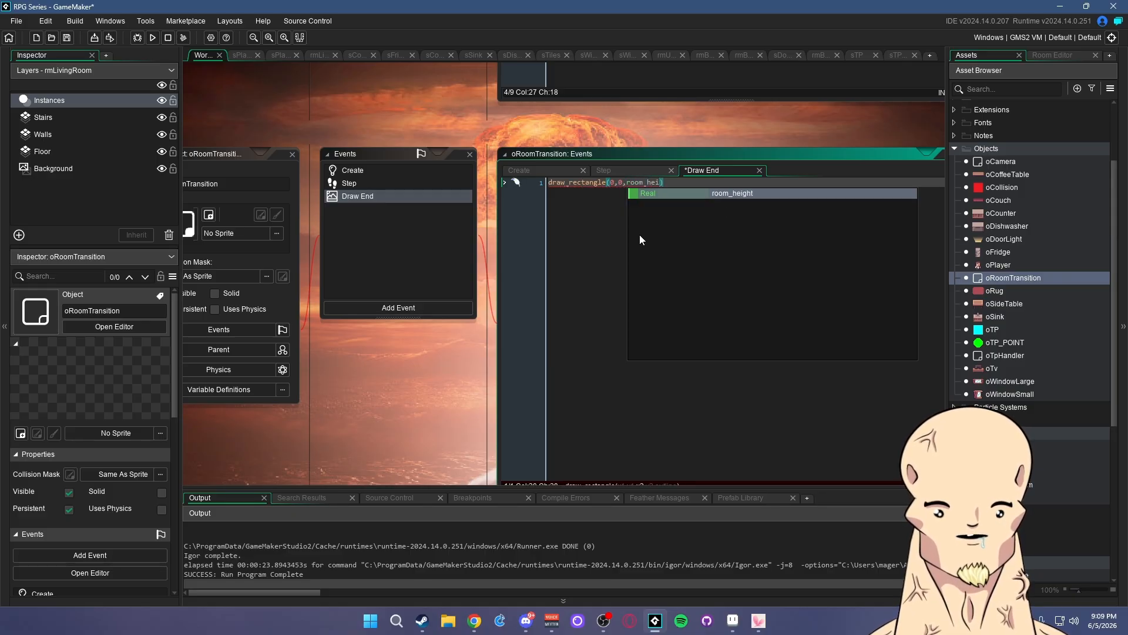
pyautogui.write(',room_heig')
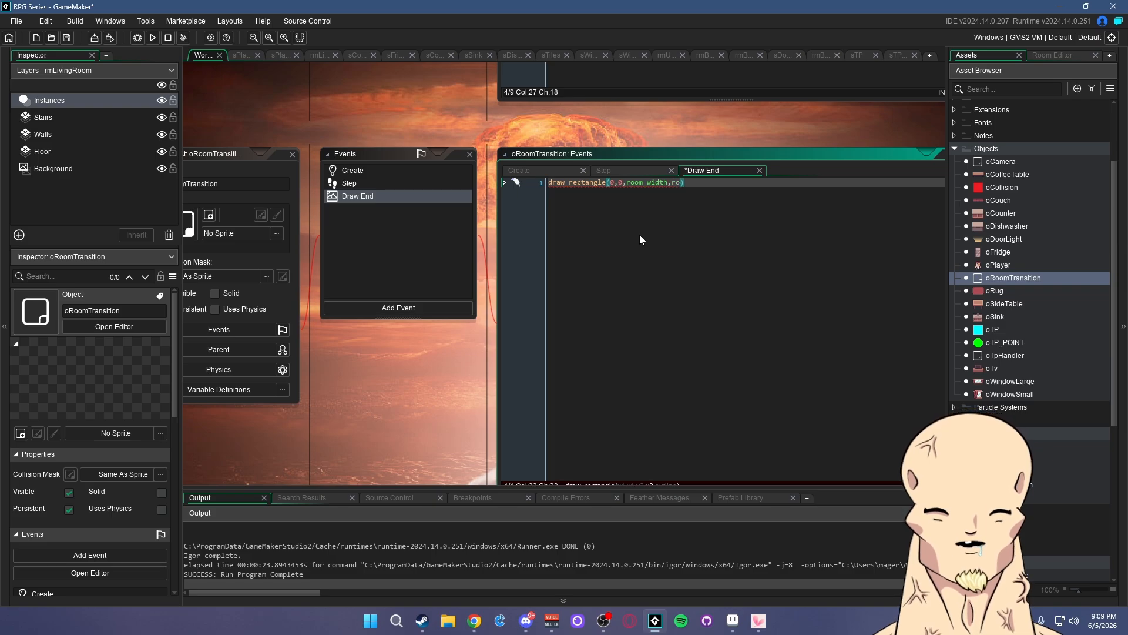
pyautogui.write('ht')
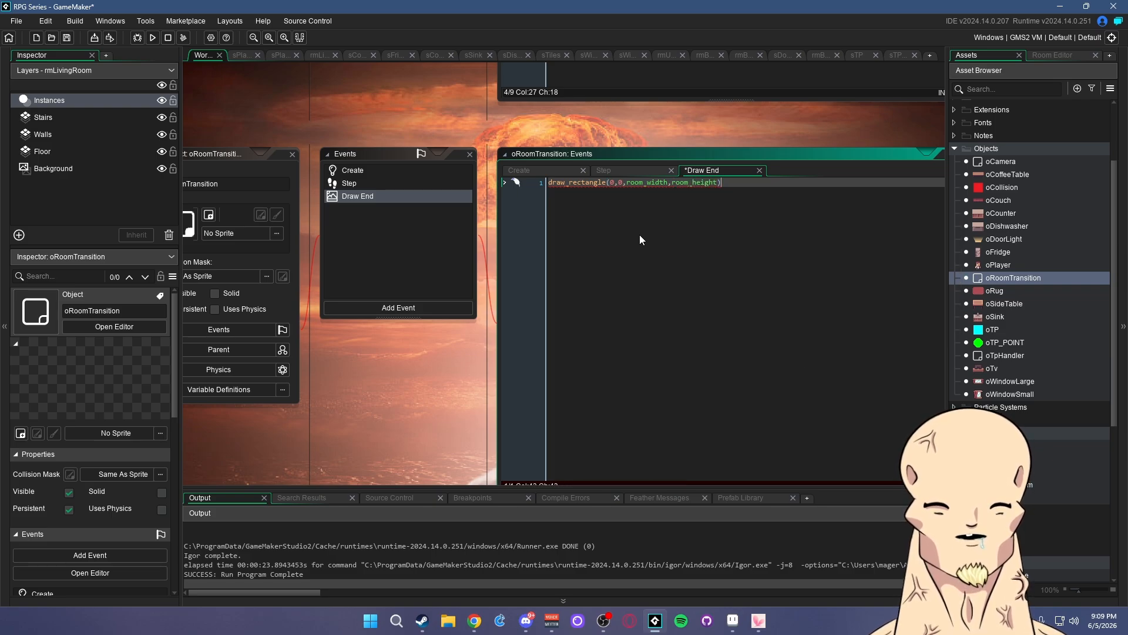
pyautogui.moveTo(446, 380); pyautogui.dragTo(382, 347, button='middle')
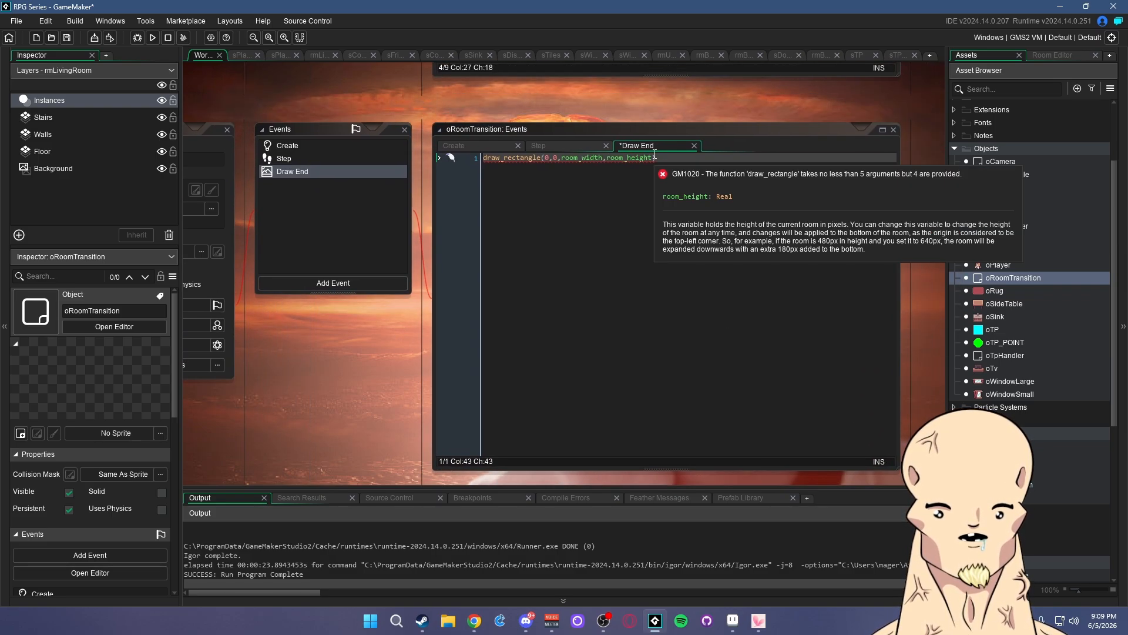
pyautogui.write(',false)')
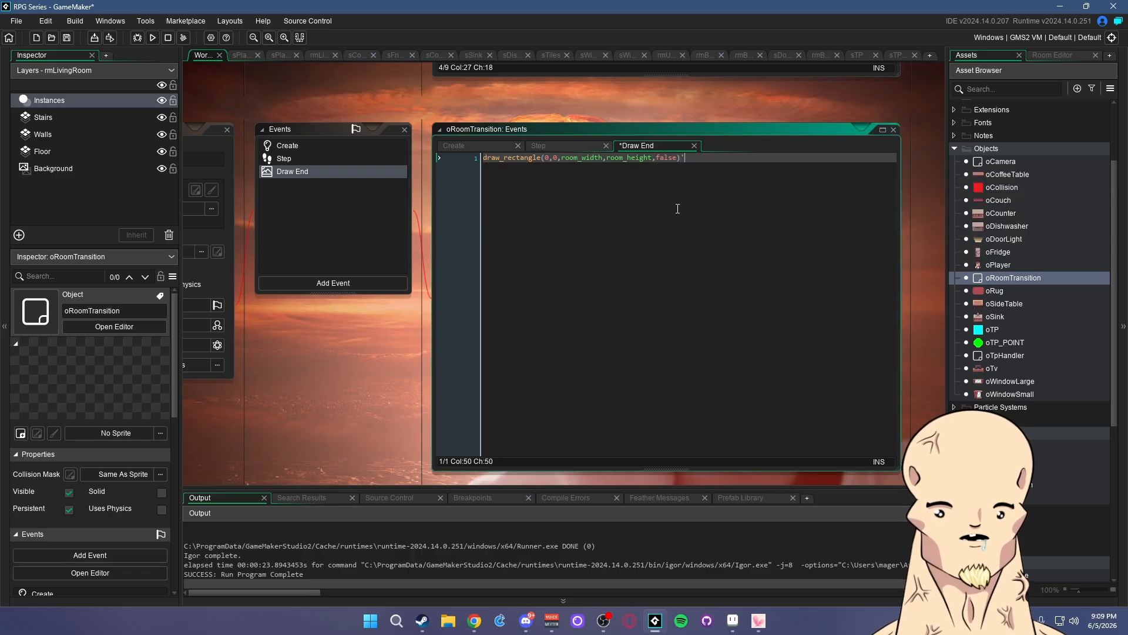
pyautogui.write(';')
pyautogui.hotkey('ctrl', 's')
# - Insert a draw_set_colour call above the rectangle
pyautogui.click(483, 159)
pyautogui.press('Return')
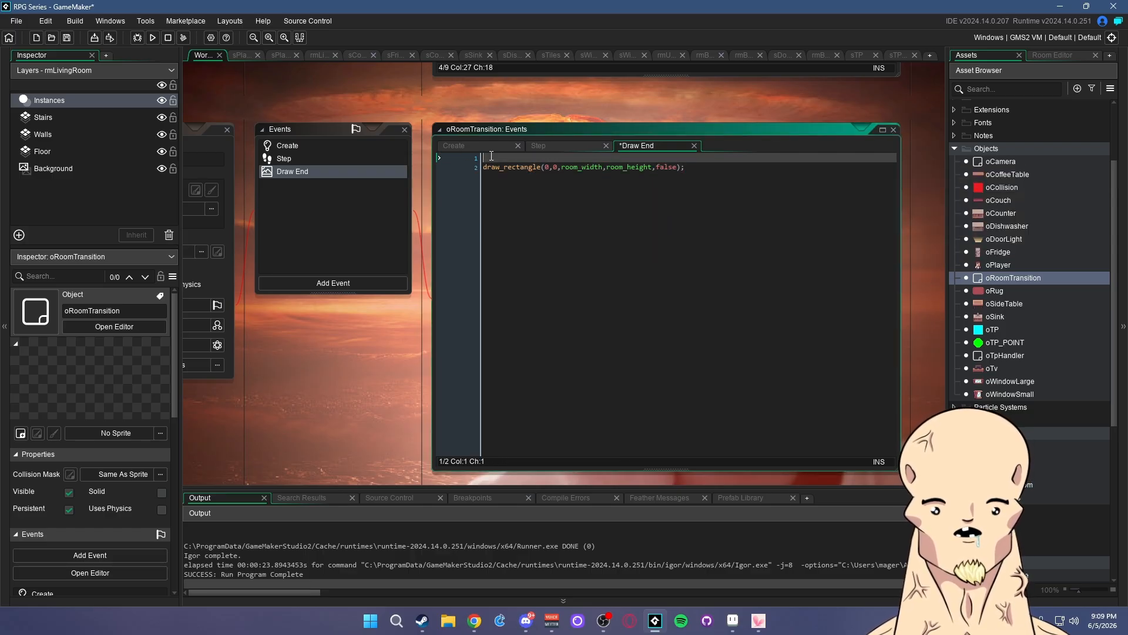
pyautogui.press('Up')
pyautogui.write('draw_set_col')
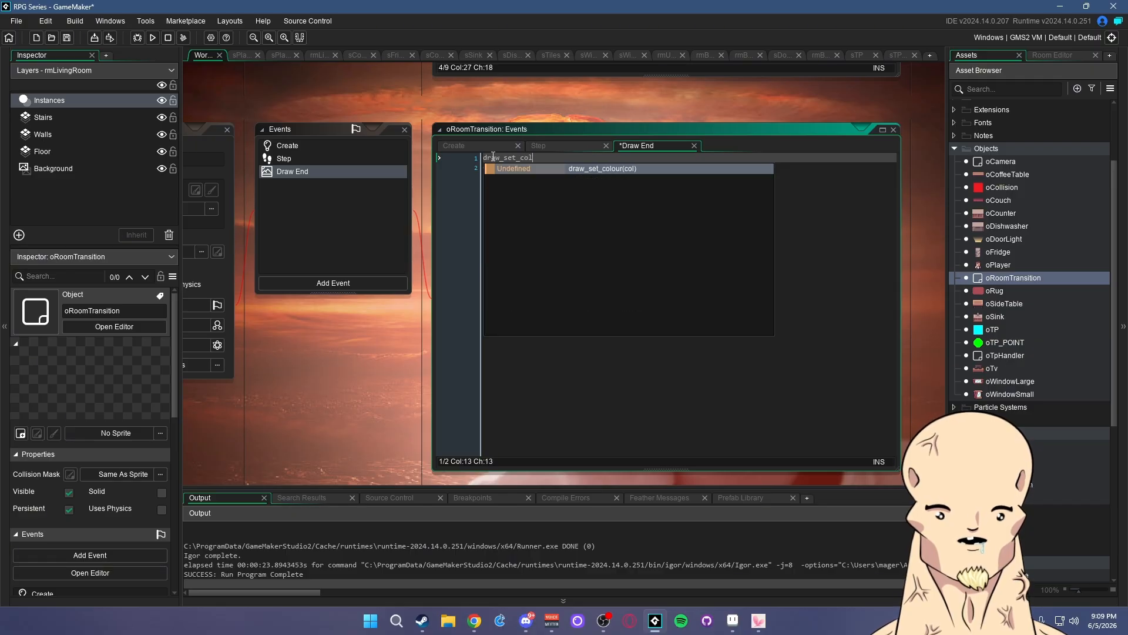
pyautogui.press('Return')
# - Add draw_set_colour(c_white) after the rectangle to reset the colour
pyautogui.click(647, 168)
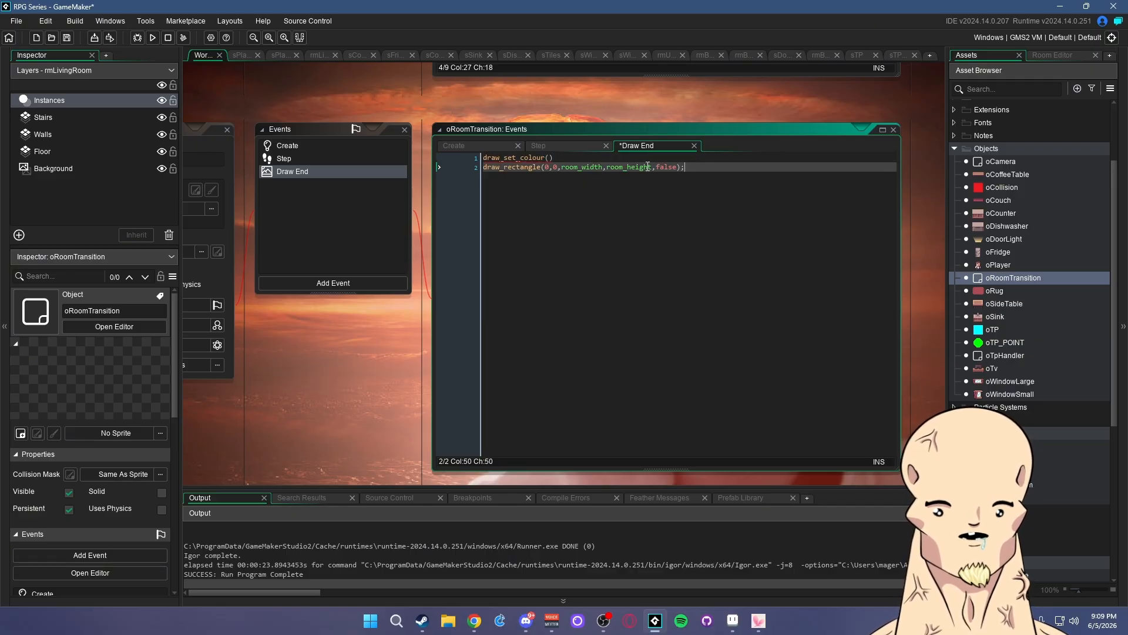
pyautogui.moveTo(555, 159); pyautogui.dragTo(449, 163)
pyautogui.hotkey('ctrl', 'c')
pyautogui.click(692, 170)
pyautogui.press('Return')
pyautogui.hotkey('ctrl', 'v')
pyautogui.press('Left')
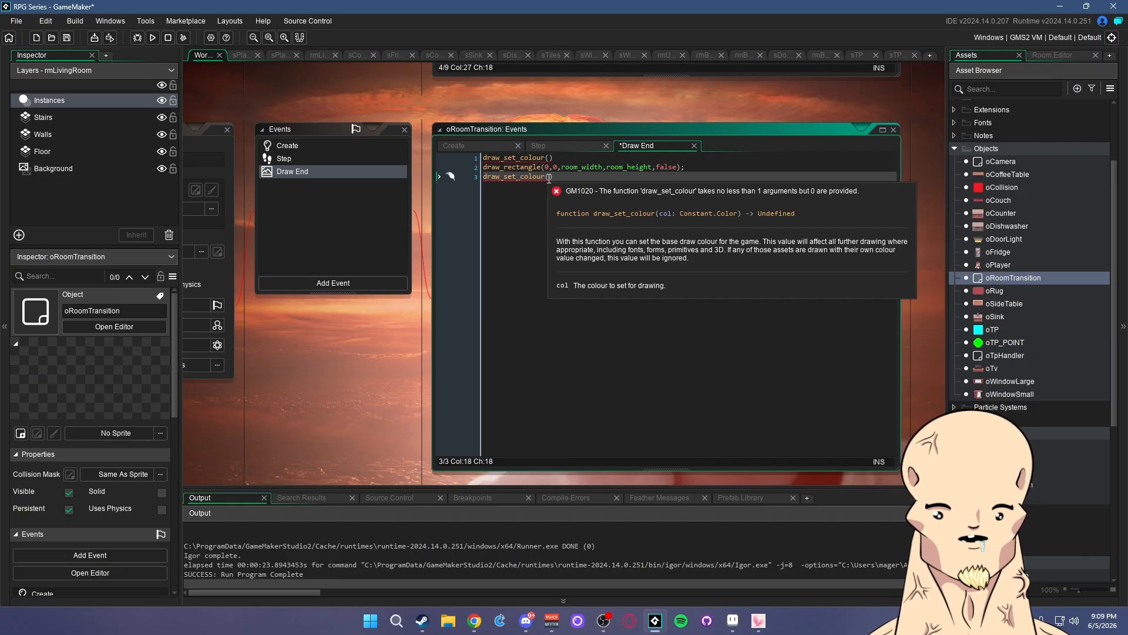
pyautogui.write('c_wh')
pyautogui.press('Return')
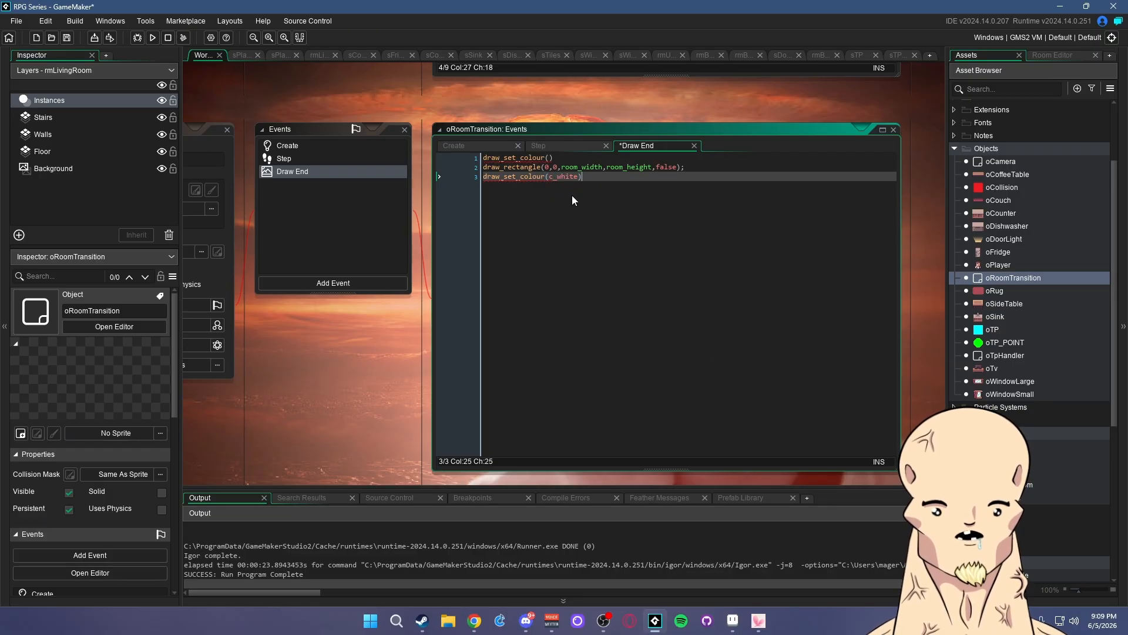
# - Start a new first line declaring a var with make_colour_rgb
pyautogui.click(492, 157)
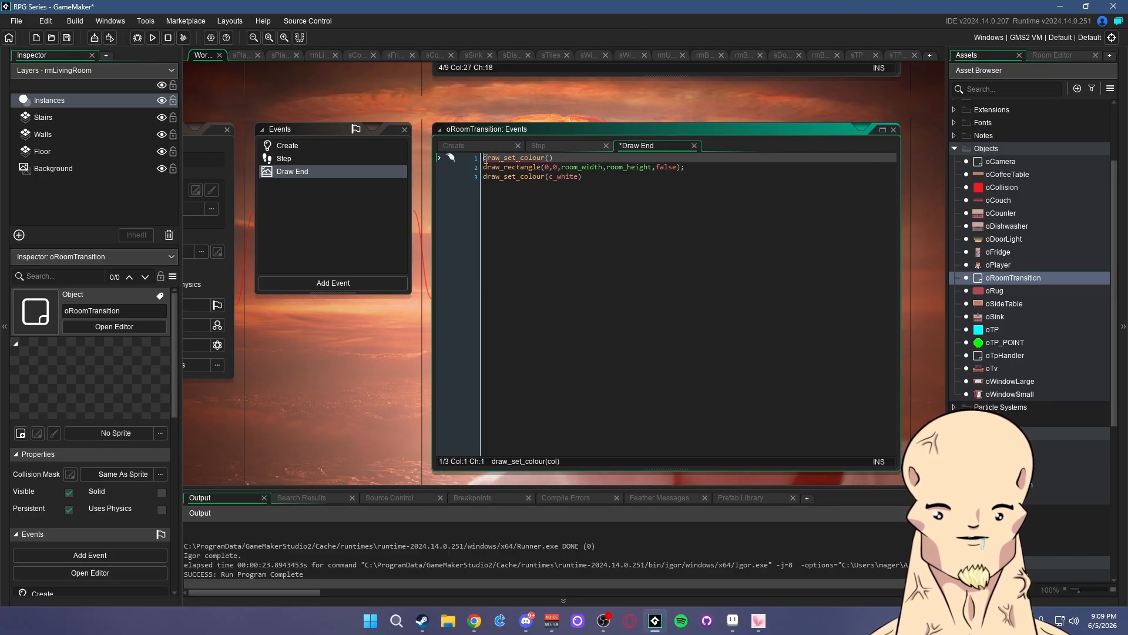
pyautogui.press('Return')
pyautogui.press('Up')
pyautogui.write('var')
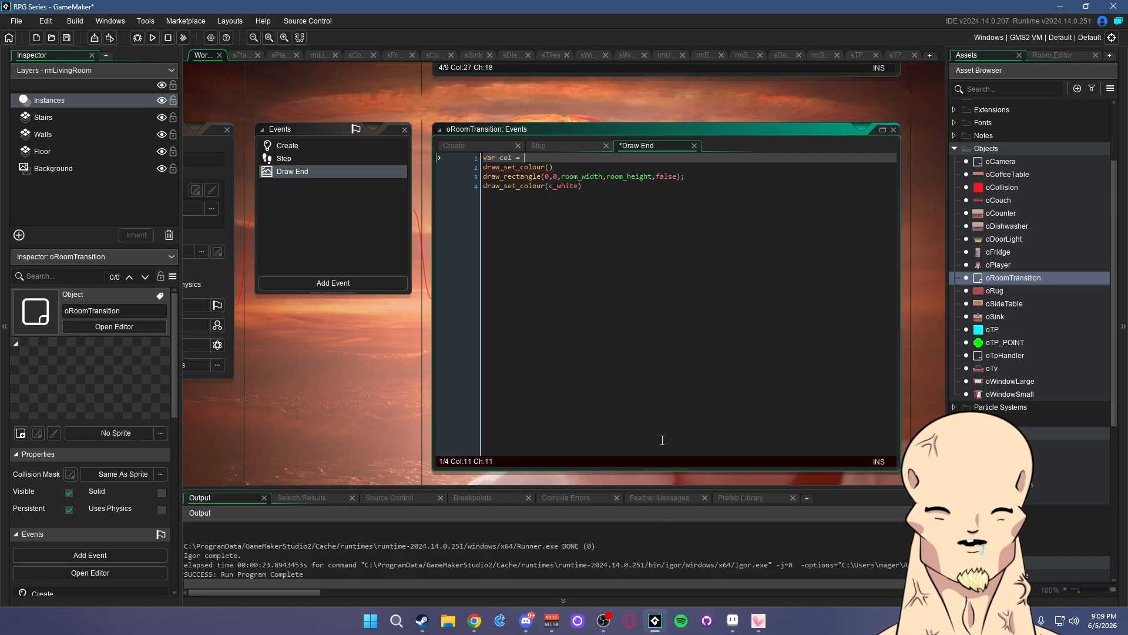
pyautogui.write('mak')
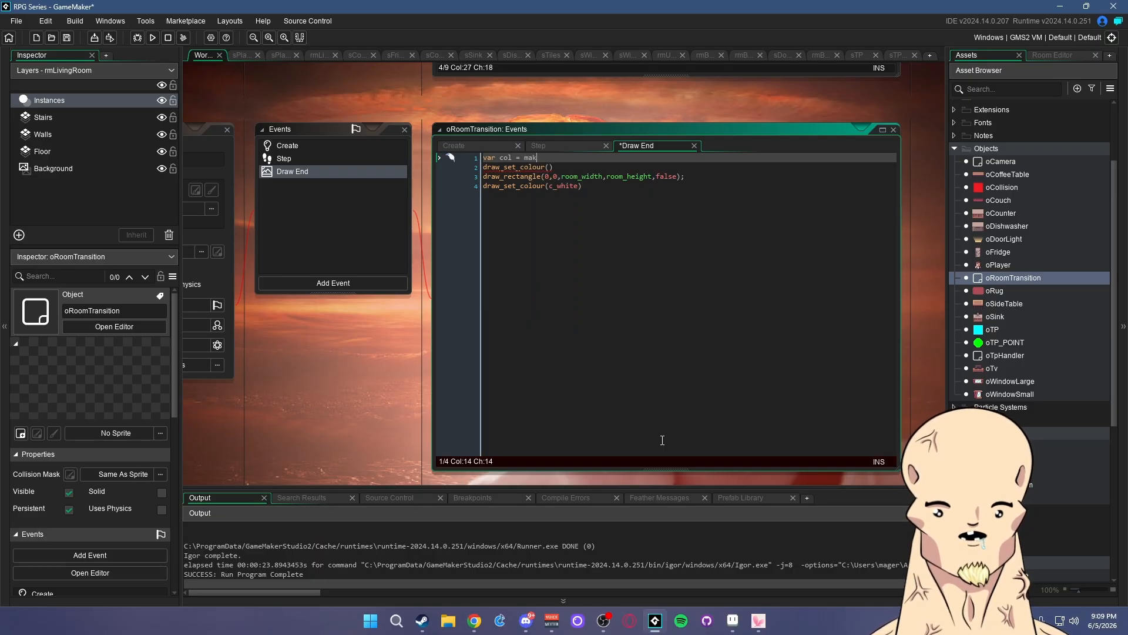
pyautogui.write('le_col')
pyautogui.press('Down')
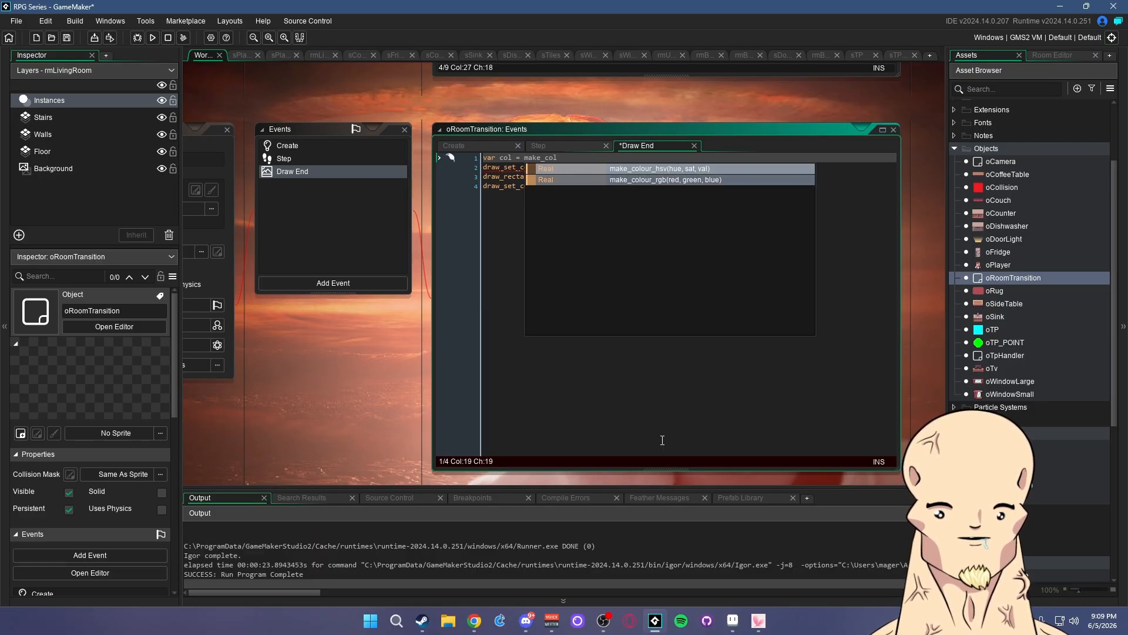
pyautogui.press('Return')
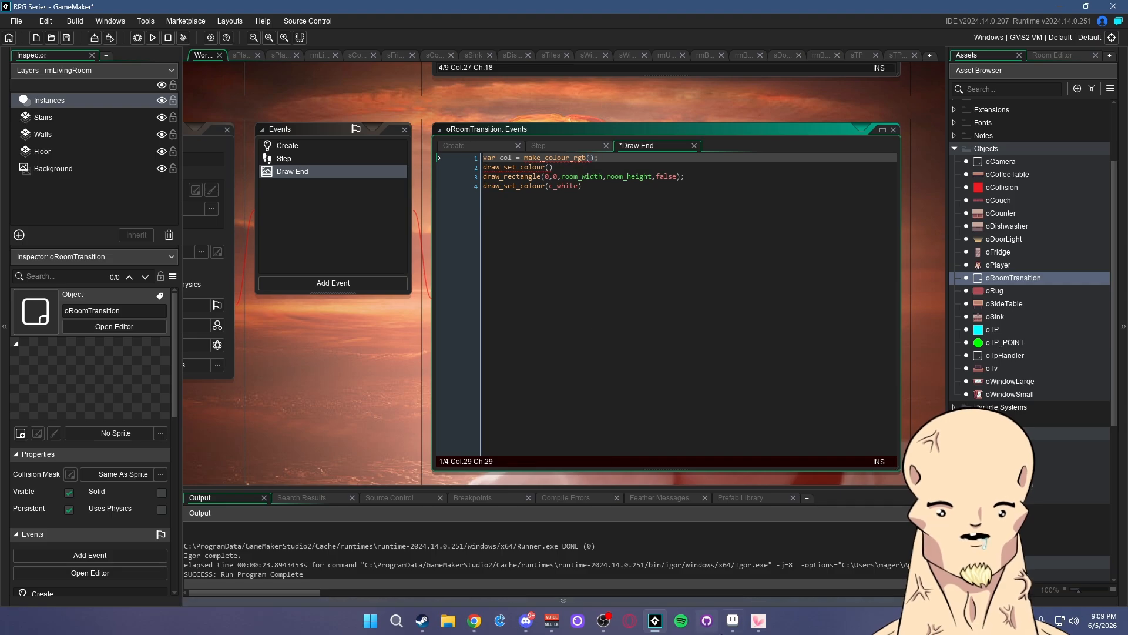
pyautogui.click(733, 620)
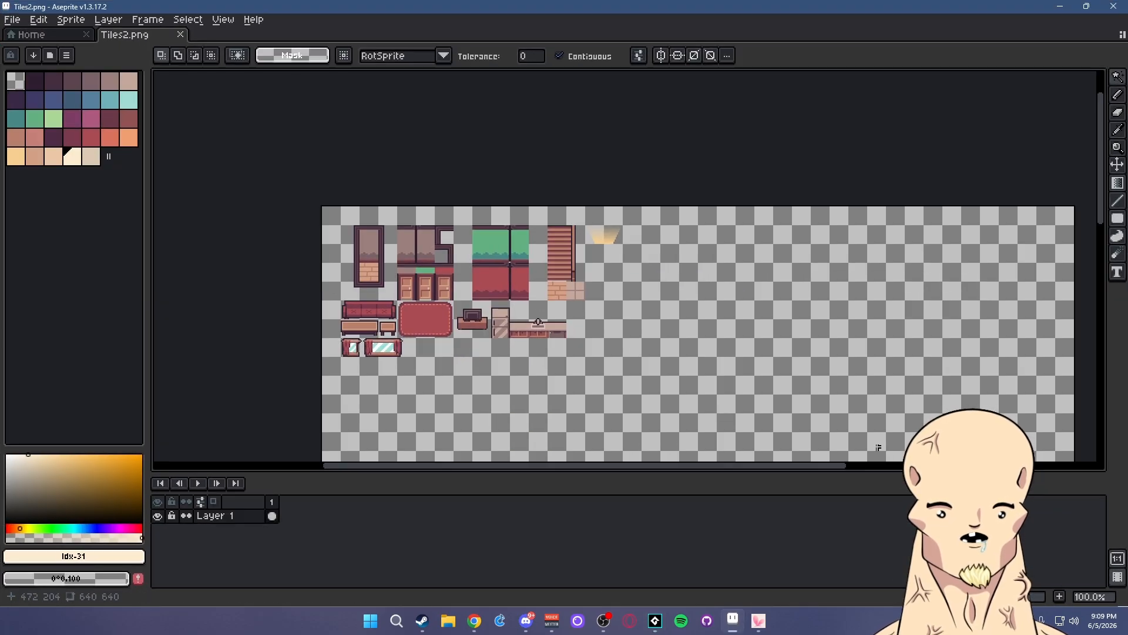
pyautogui.click(94, 556)
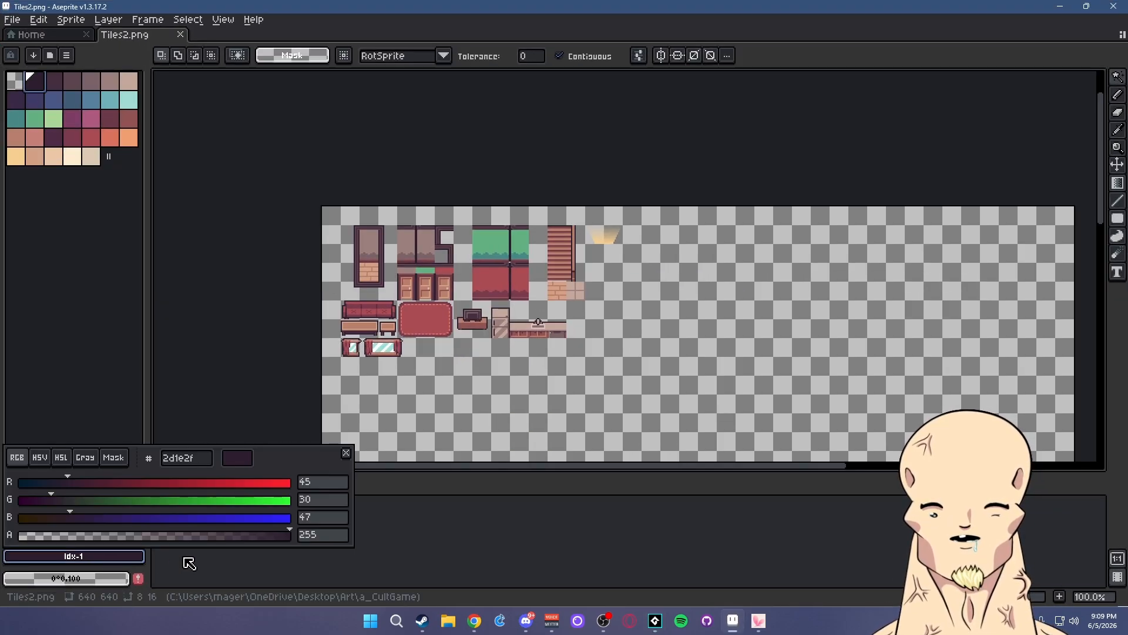
pyautogui.click(1061, 7)
pyautogui.click(593, 157)
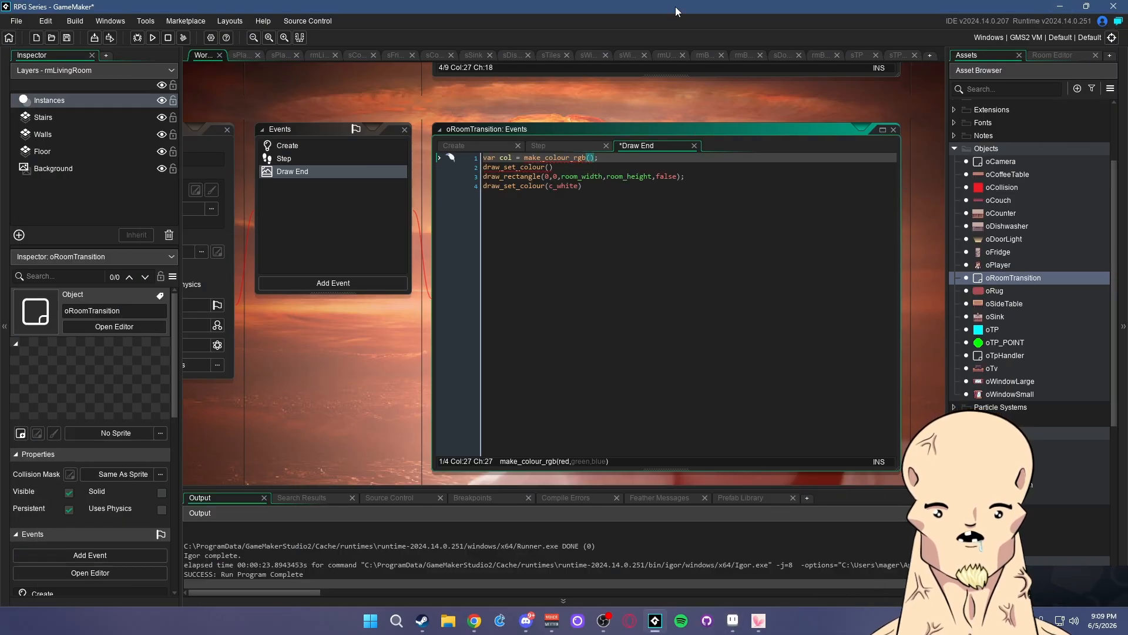
pyautogui.click(655, 620)
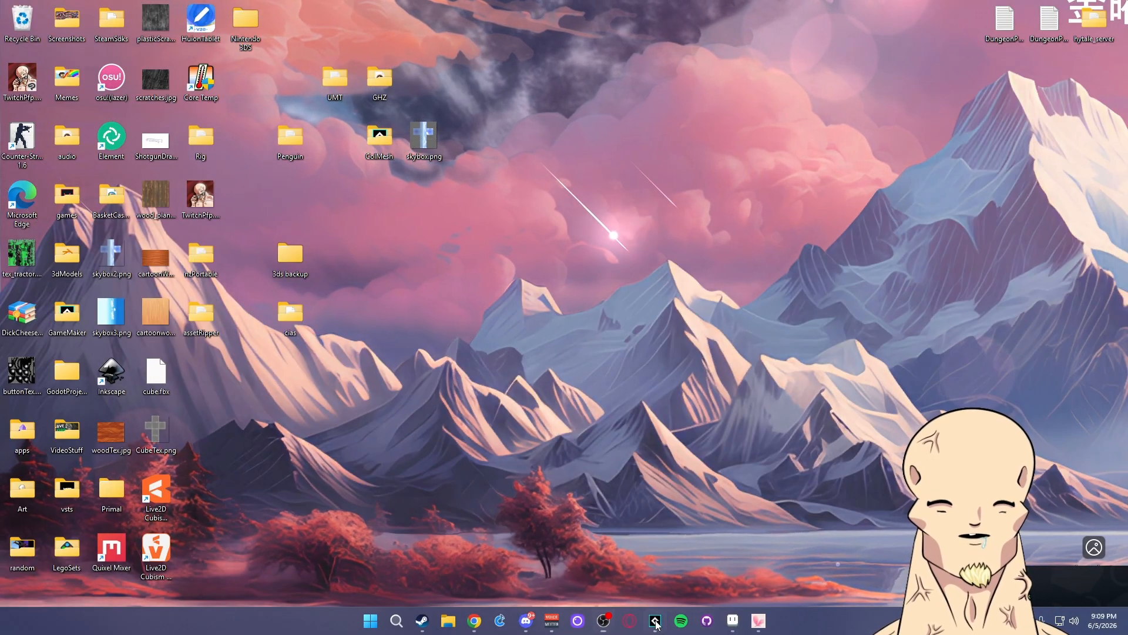
pyautogui.click(655, 621)
pyautogui.moveTo(624, 5); pyautogui.dragTo(1127, 11)
pyautogui.click(733, 620)
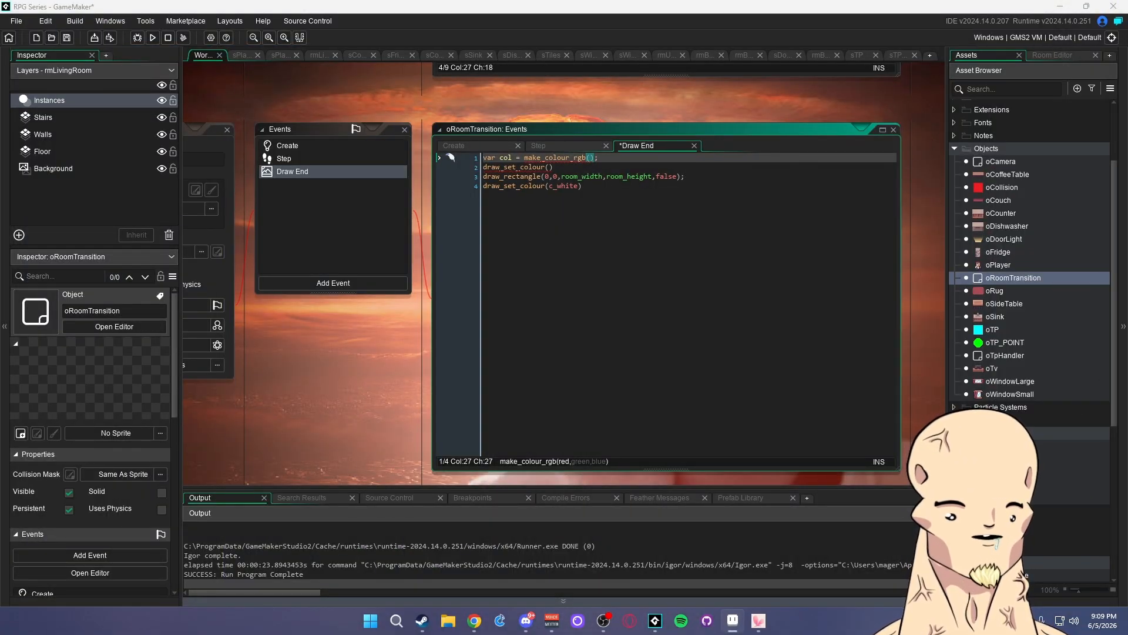
# - Add draw_set_alpha(alpha) on a new line after the colour setting in Draw End
pyautogui.click(591, 157)
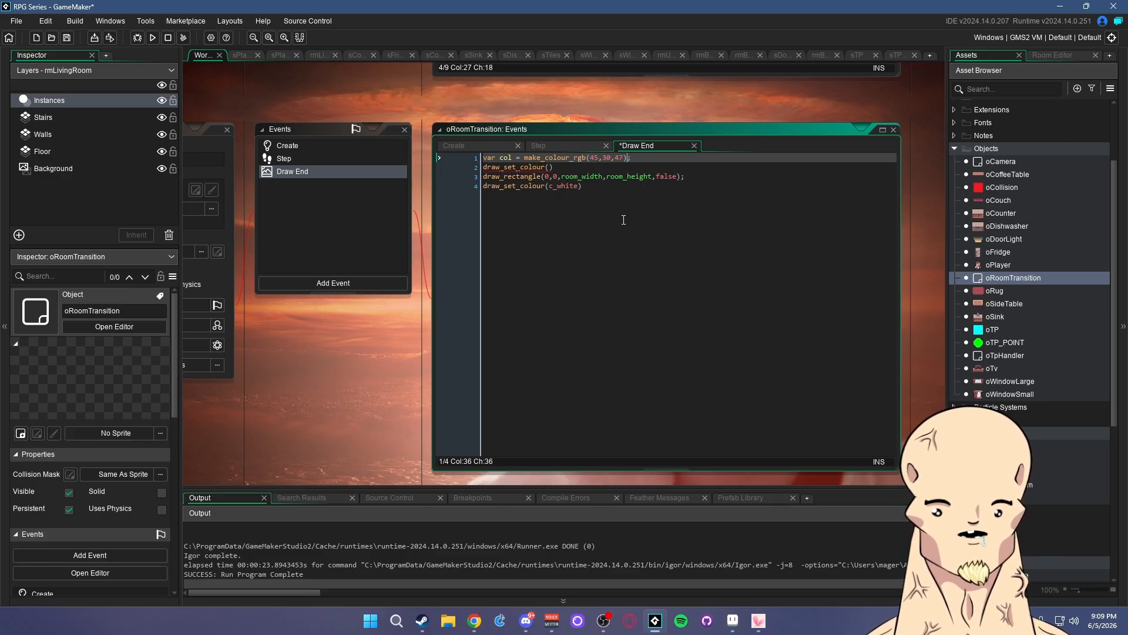
pyautogui.click(553, 167)
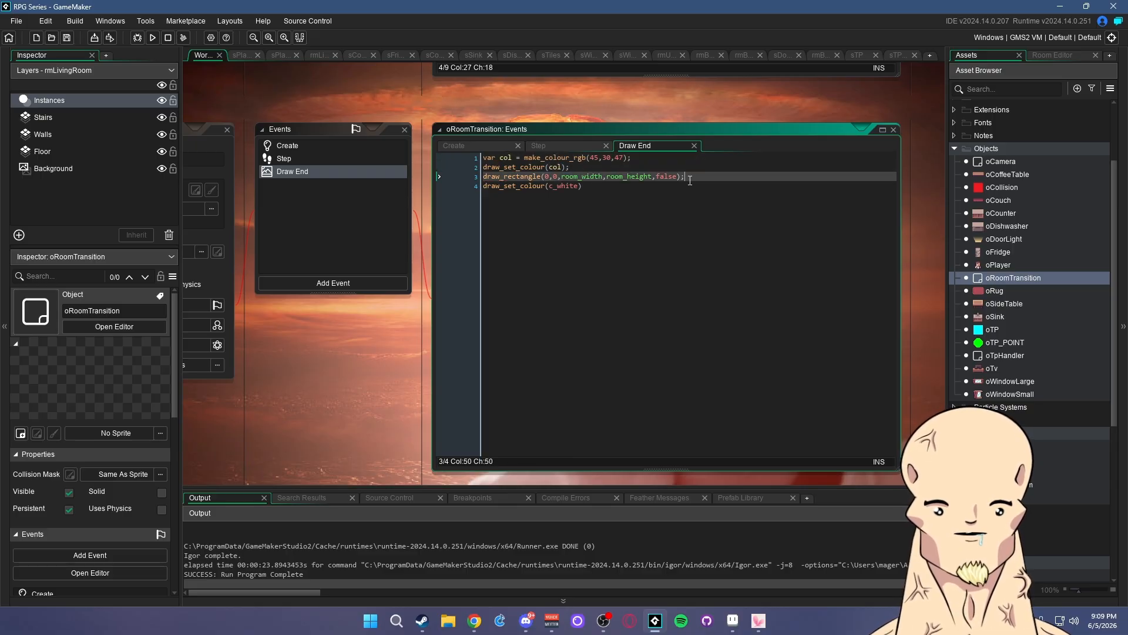
pyautogui.press('Return')
pyautogui.write('draw_set')
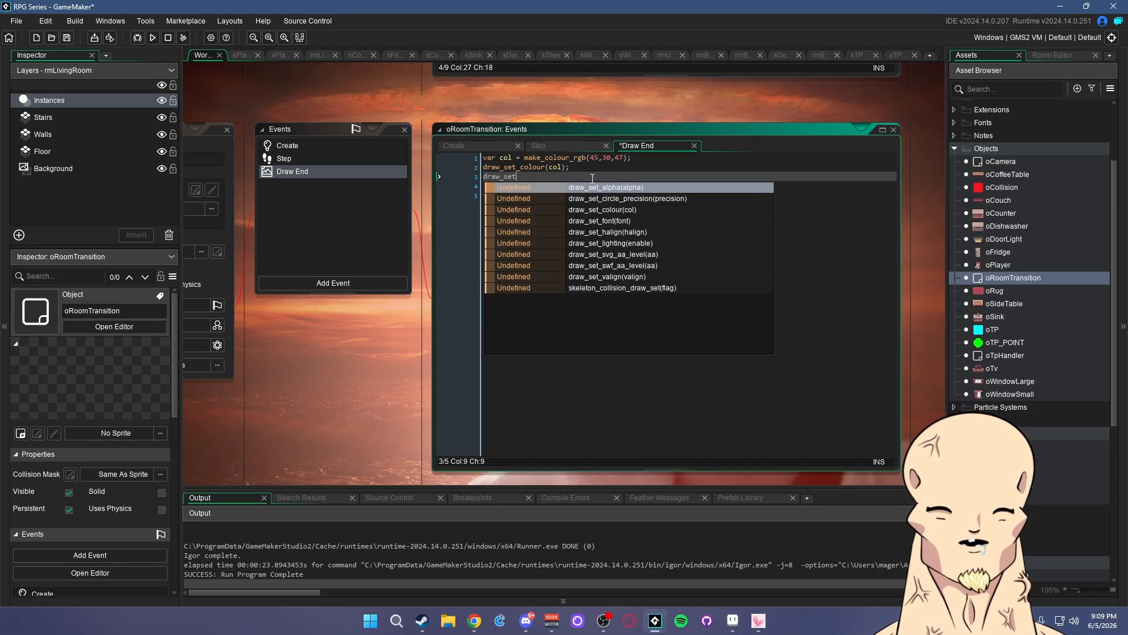
pyautogui.write('_alpha(alp')
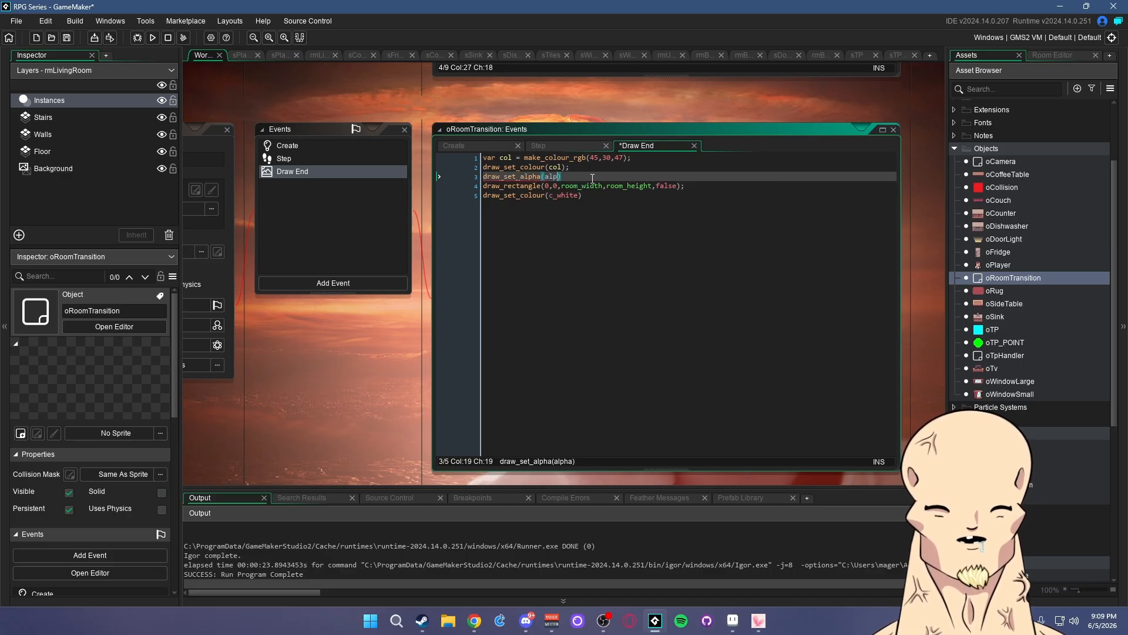
pyautogui.write('ha)')
# - Add draw_set_alpha(1) after the rectangle line to reset alpha, and save the project
pyautogui.moveTo(581, 176); pyautogui.dragTo(484, 179)
pyautogui.hotkey('ctrl', 'c')
pyautogui.click(688, 187)
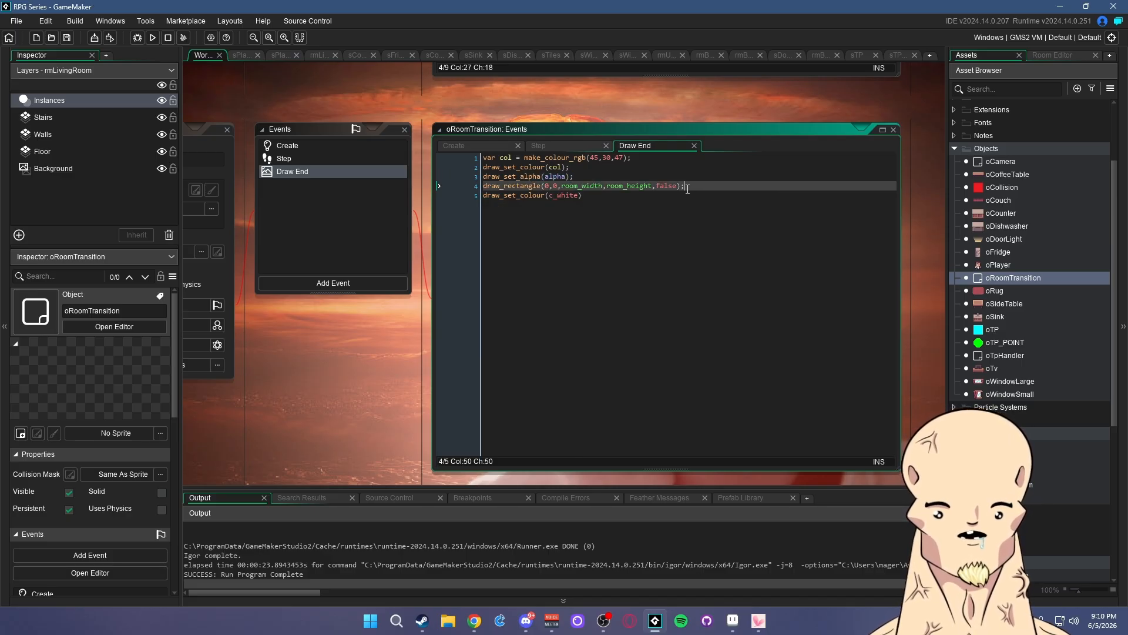
pyautogui.press('Return')
pyautogui.hotkey('ctrl', 'v')
pyautogui.click(562, 193)
pyautogui.doubleClick(560, 195)
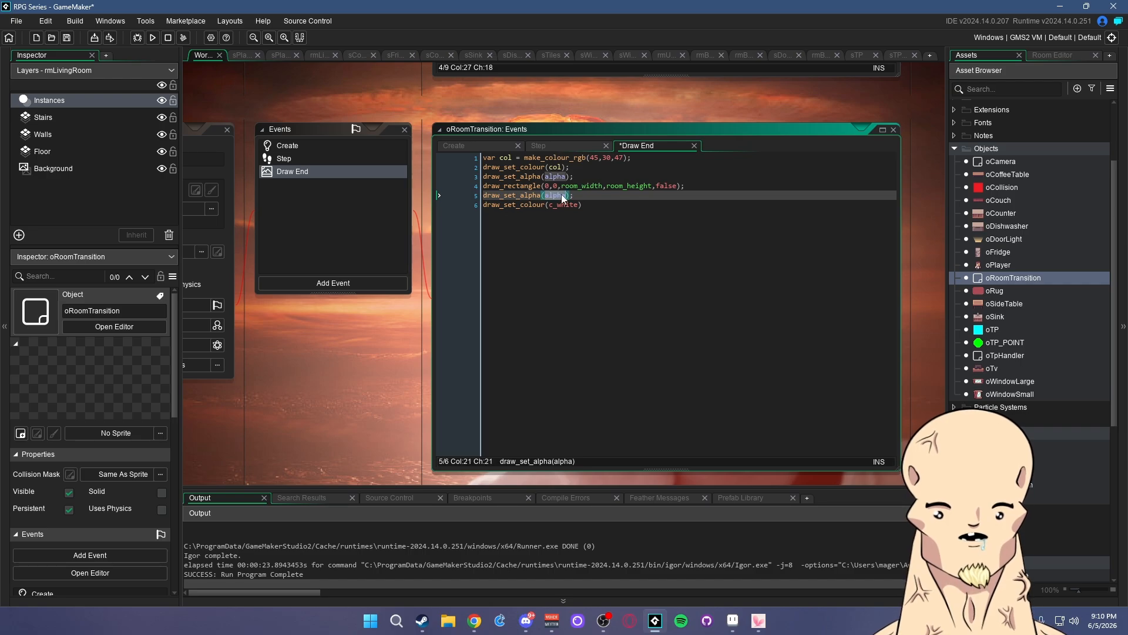
pyautogui.write('1')
pyautogui.click(605, 178)
pyautogui.hotkey('ctrl', 's')
pyautogui.click(636, 167)
pyautogui.click(70, 39)
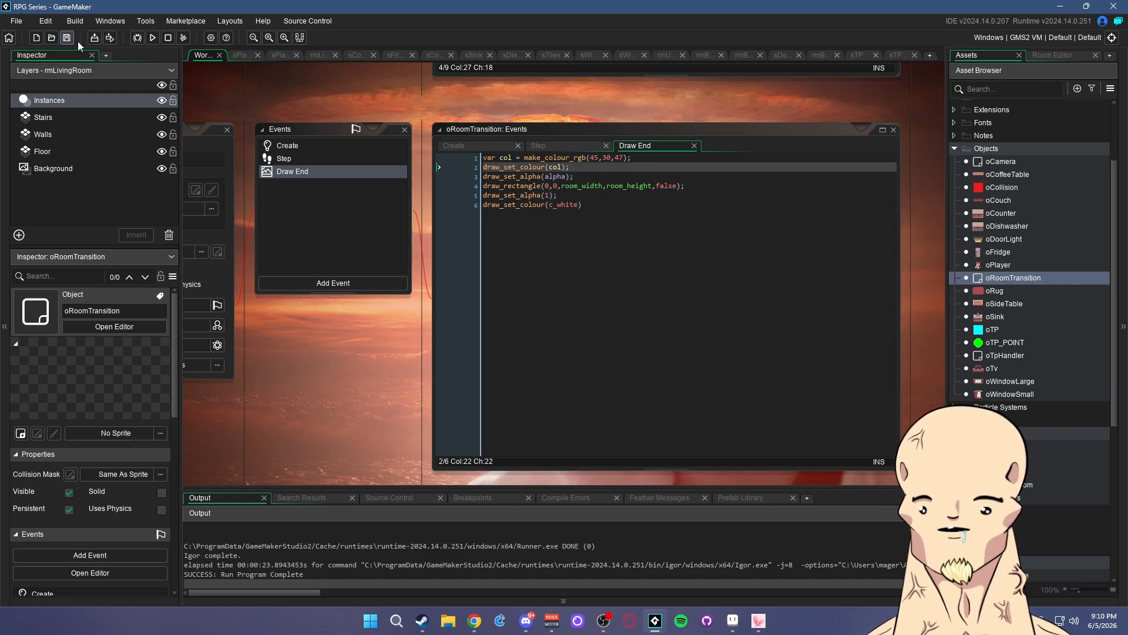
# - Open rmLivingRoom and drag an oRoomTransition instance from the Asset Browser into it
pyautogui.doubleClick(1034, 484)
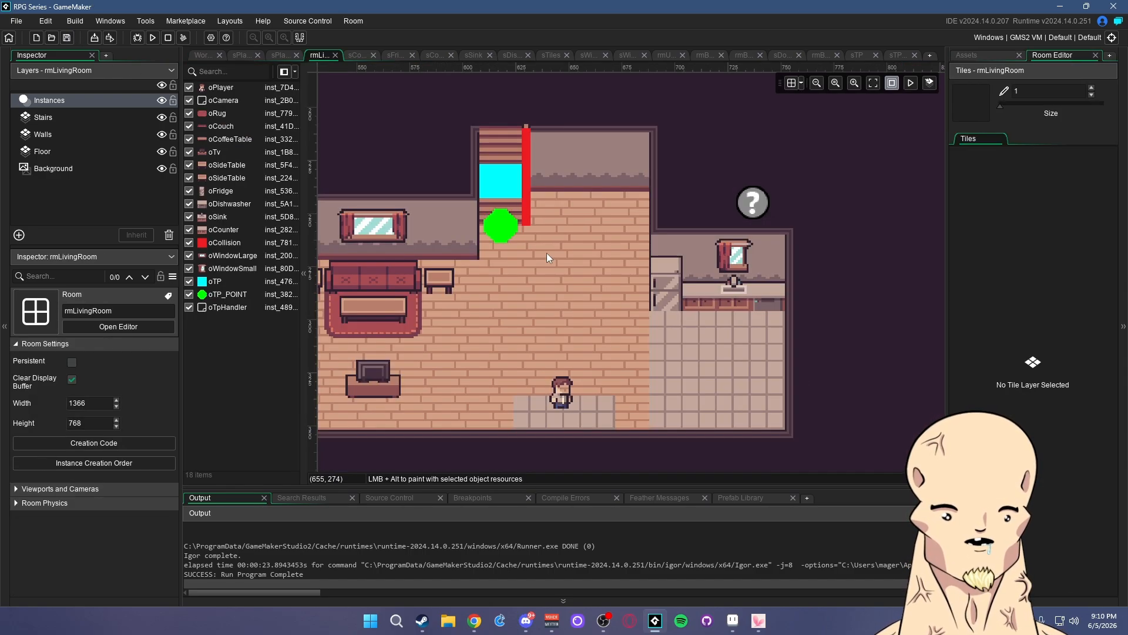
pyautogui.click(974, 55)
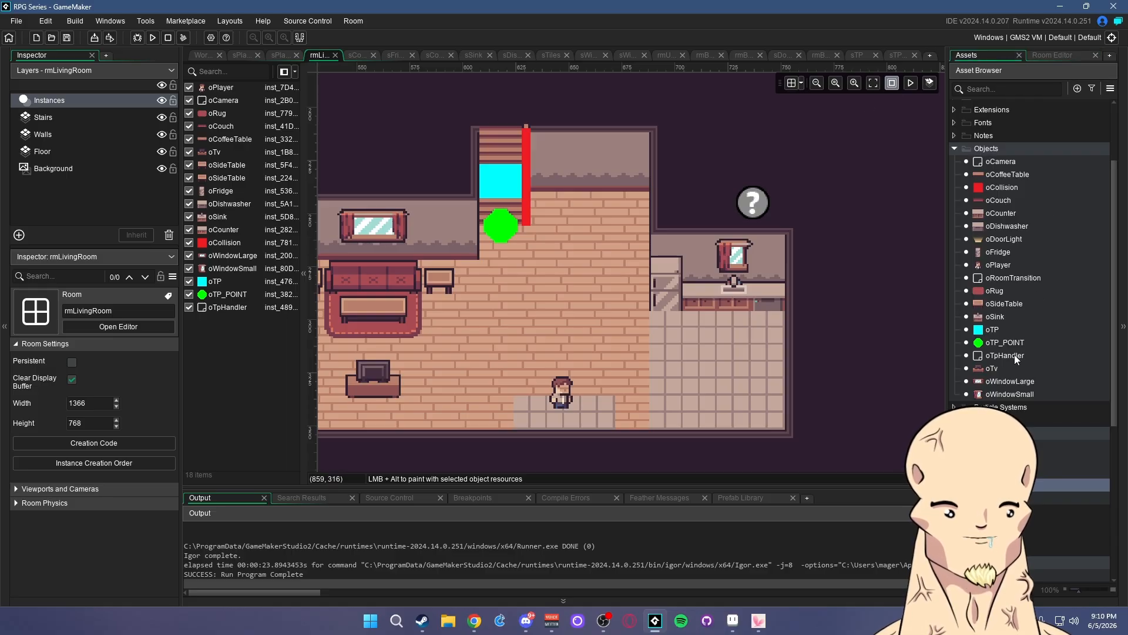
pyautogui.moveTo(1014, 354)
pyautogui.mouseDown()
pyautogui.moveTo(645, 322)
pyautogui.moveTo(1005, 323)
pyautogui.moveTo(1002, 358)
pyautogui.mouseUp()
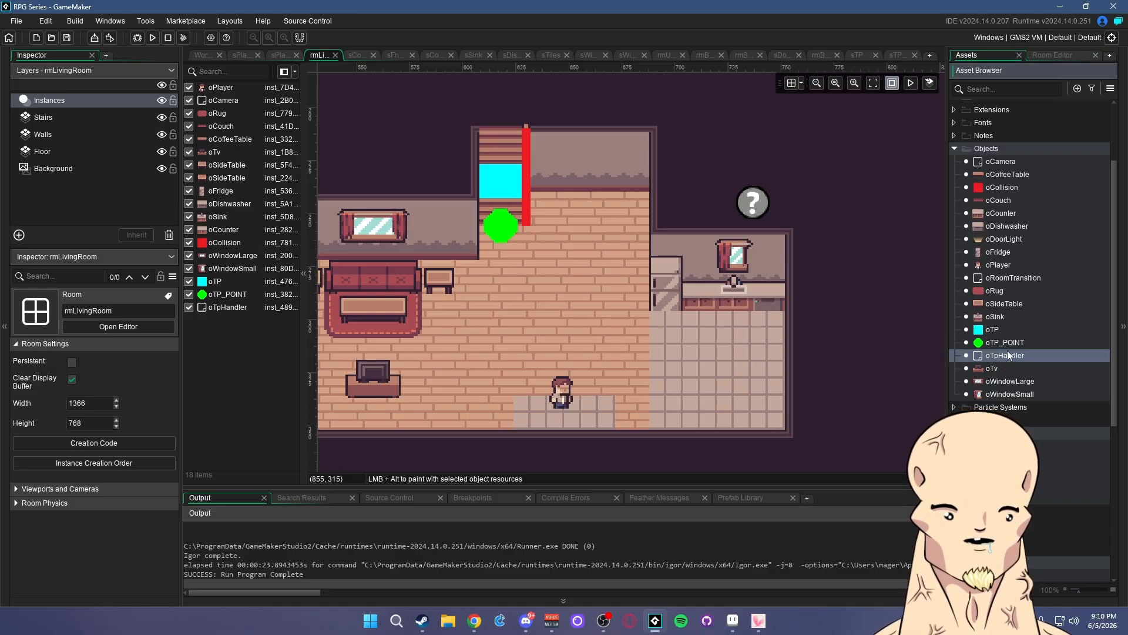
pyautogui.moveTo(1007, 282); pyautogui.dragTo(800, 190)
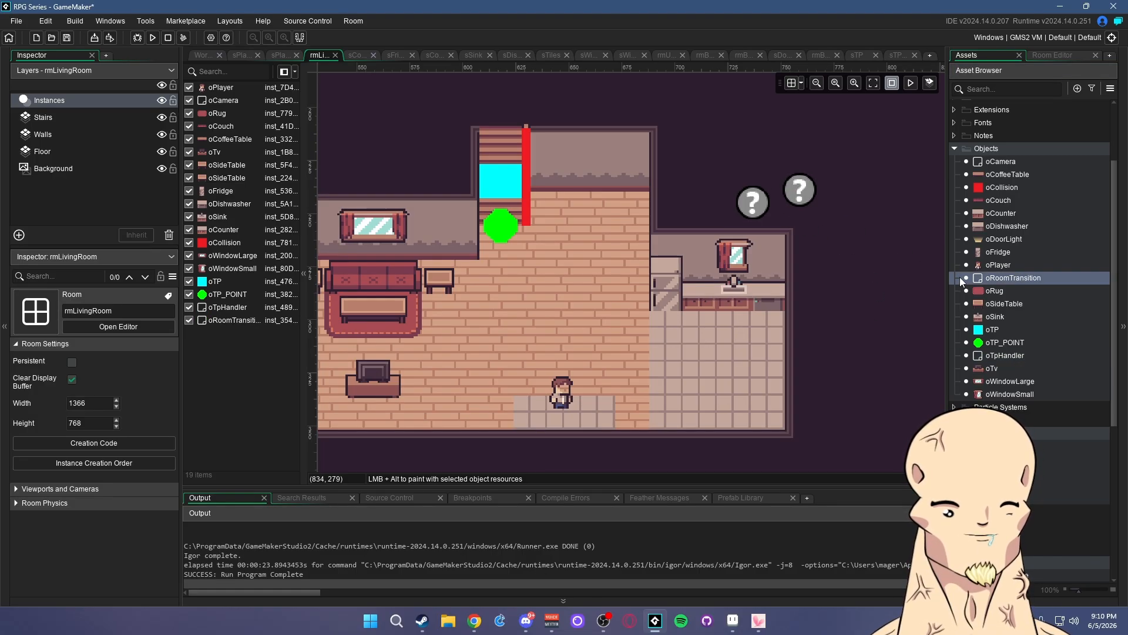
# - In oTP's Step event, replace 'room = roomTo' with 'oRoomTransition.roomTo = roomTo;'
pyautogui.doubleClick(992, 331)
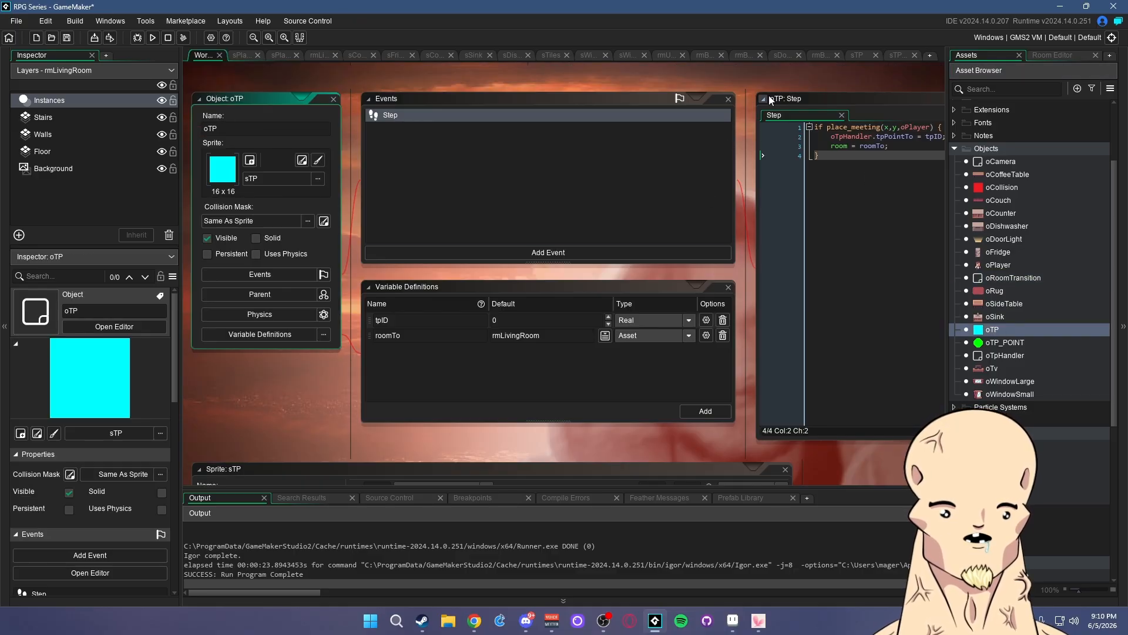
pyautogui.moveTo(770, 100); pyautogui.dragTo(469, 110)
pyautogui.click(588, 156)
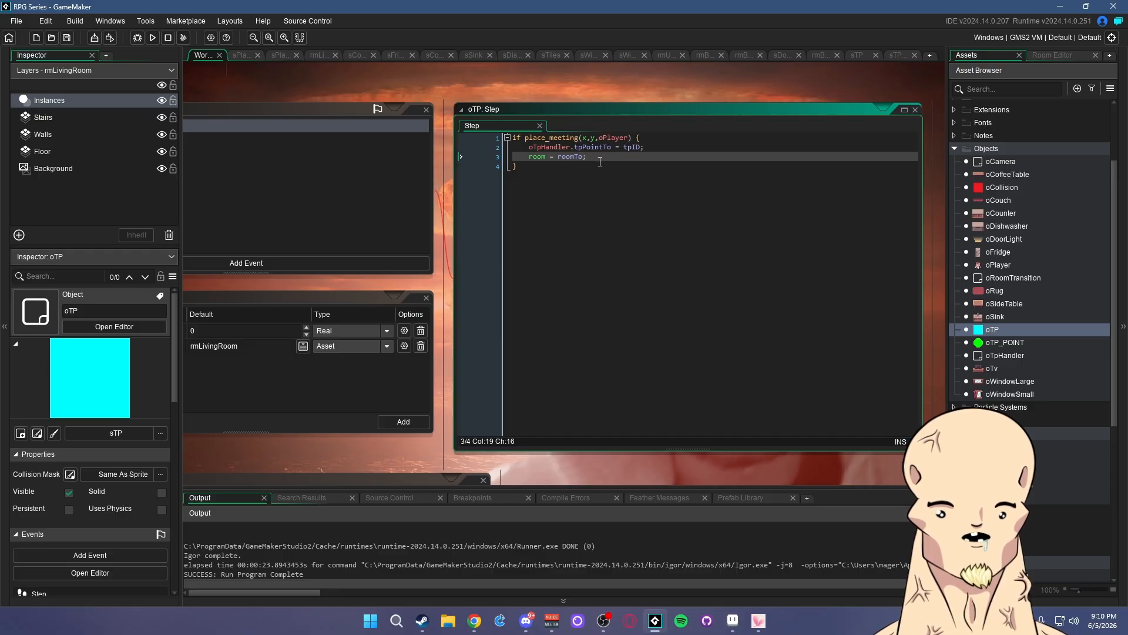
pyautogui.moveTo(600, 161); pyautogui.dragTo(530, 157)
pyautogui.write('o')
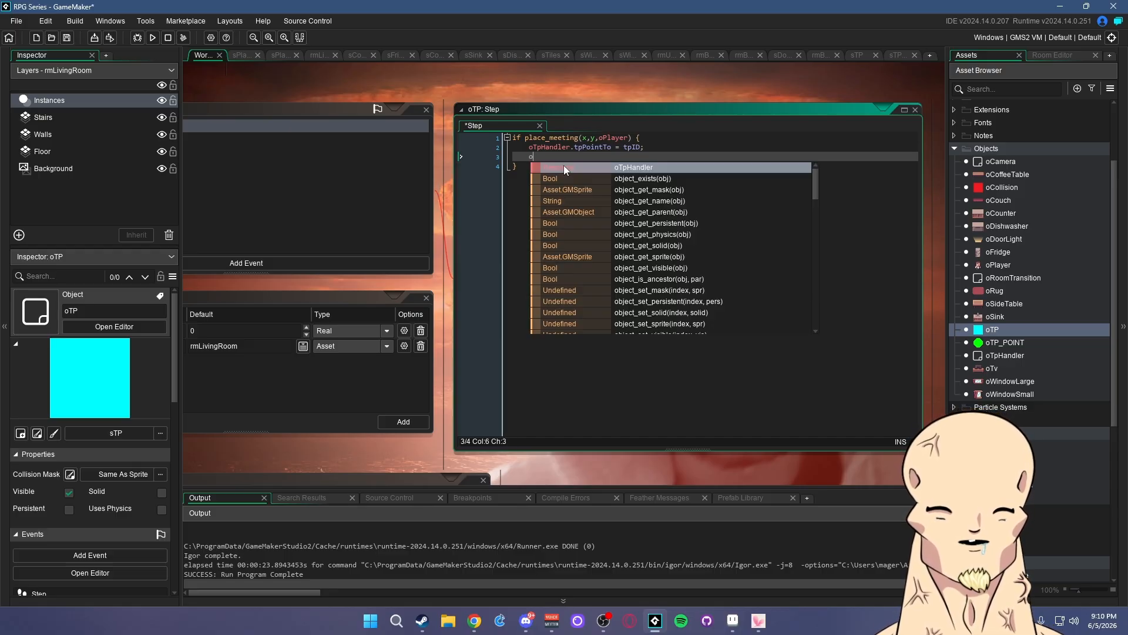
pyautogui.write('RoomTransition.roo')
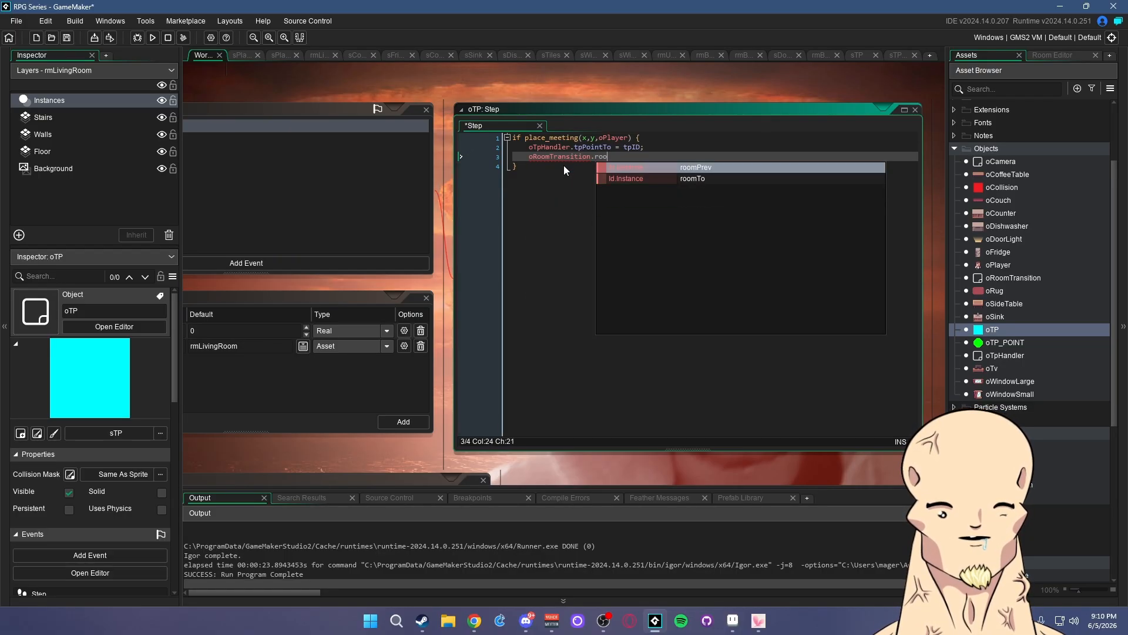
pyautogui.write('mTo = ')
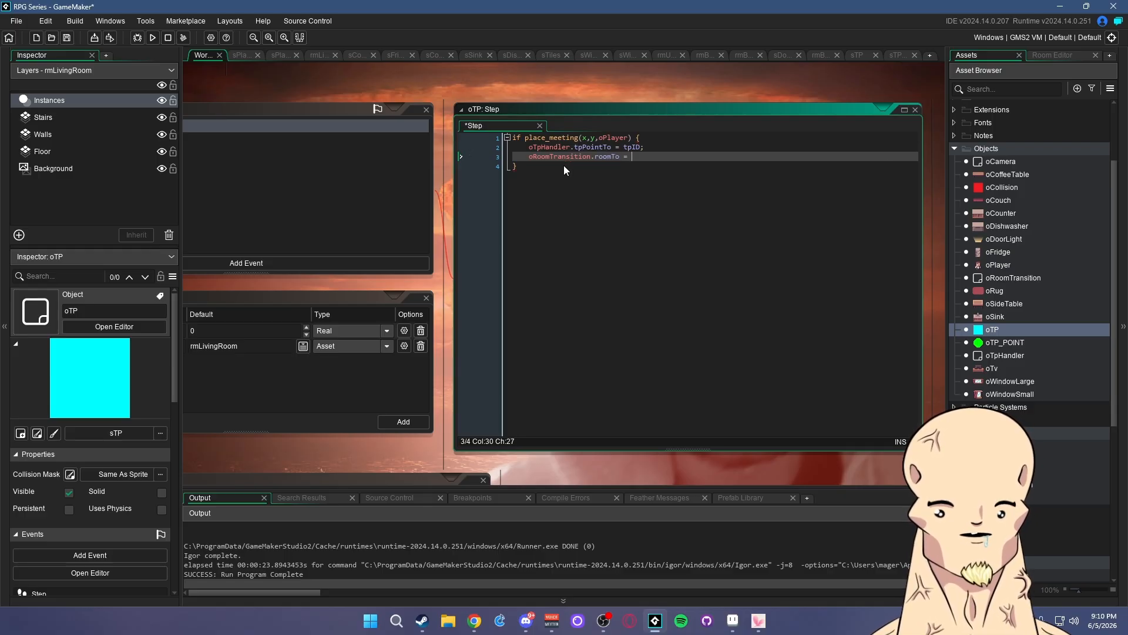
pyautogui.write('roomT')
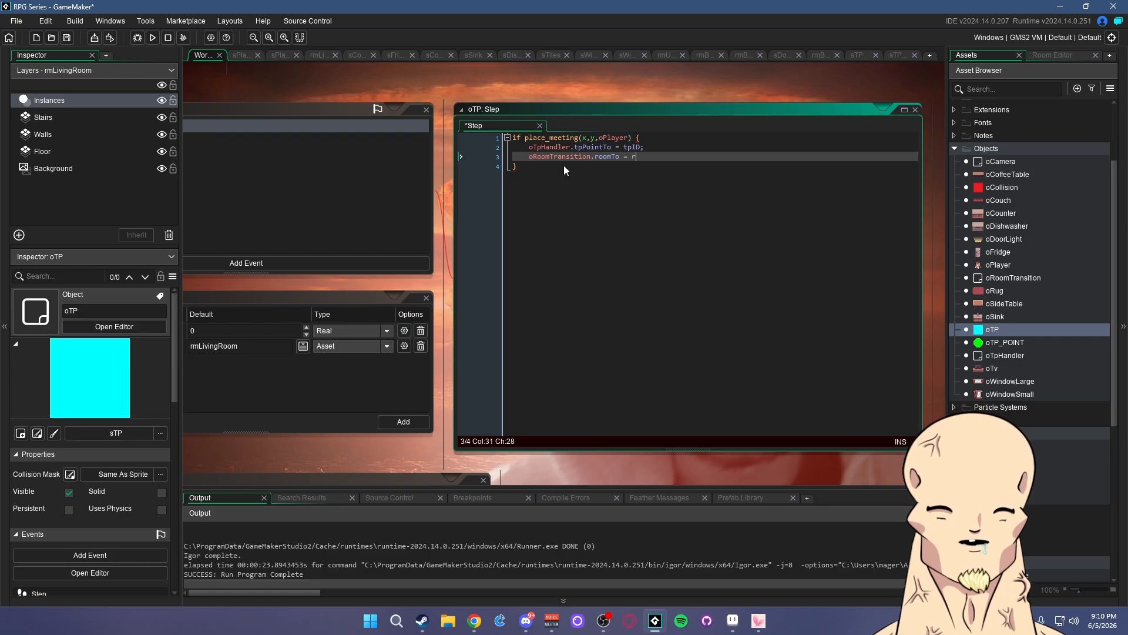
pyautogui.write('o;')
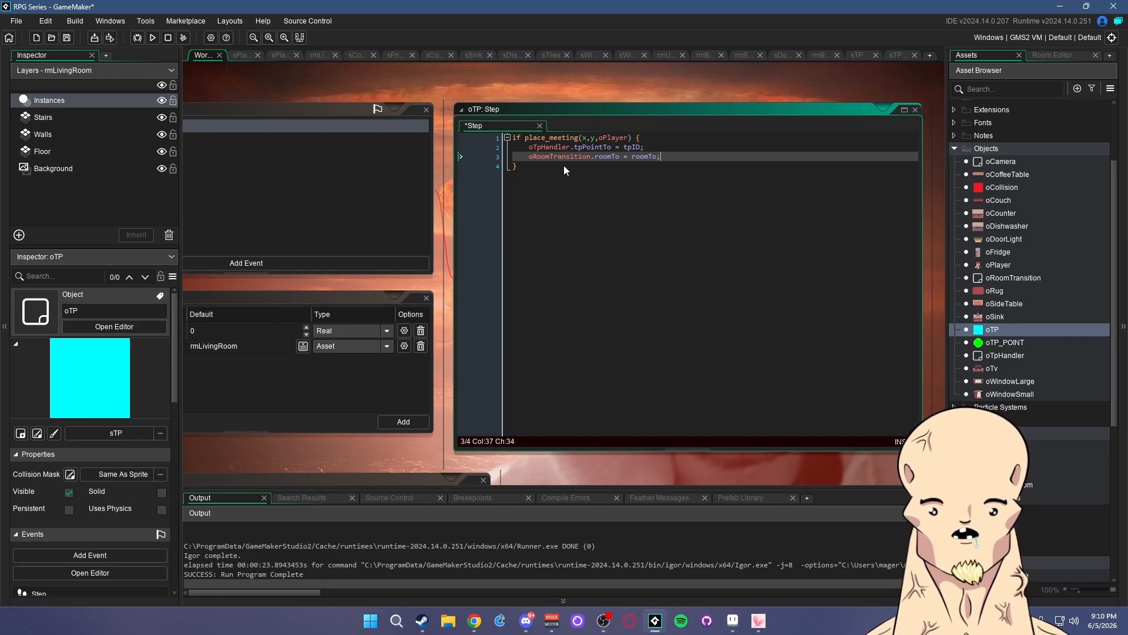
# - Save oTP's Step code, run the game, and walk the player toward the stairs teleporter
pyautogui.hotkey('ctrl', 's')
pyautogui.press('F5')
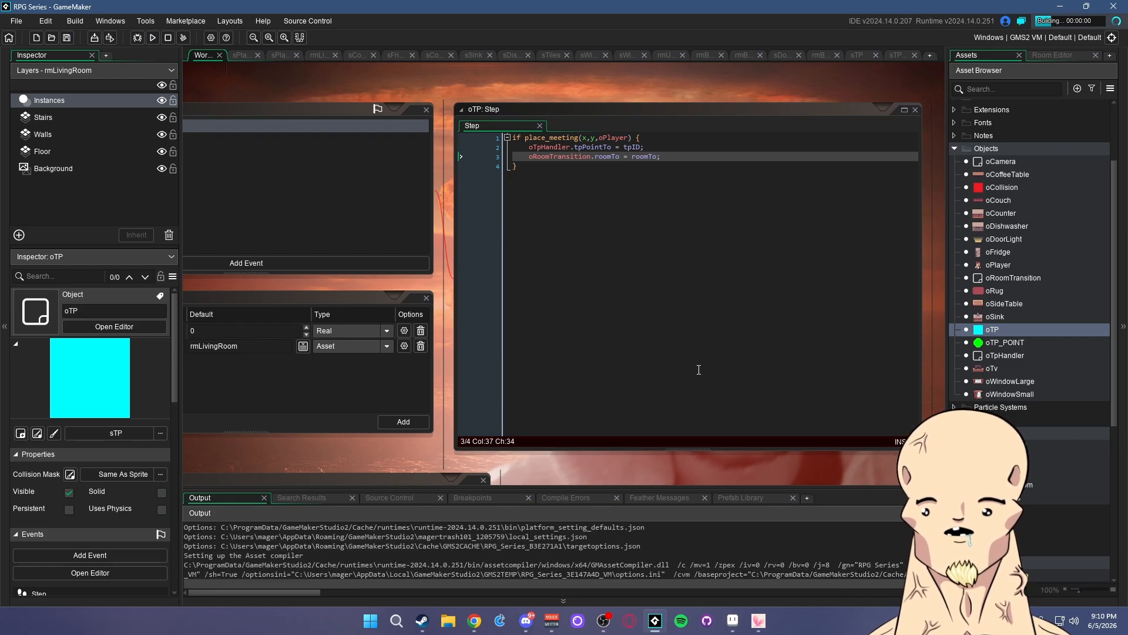
pyautogui.press('w')
pyautogui.press('a')
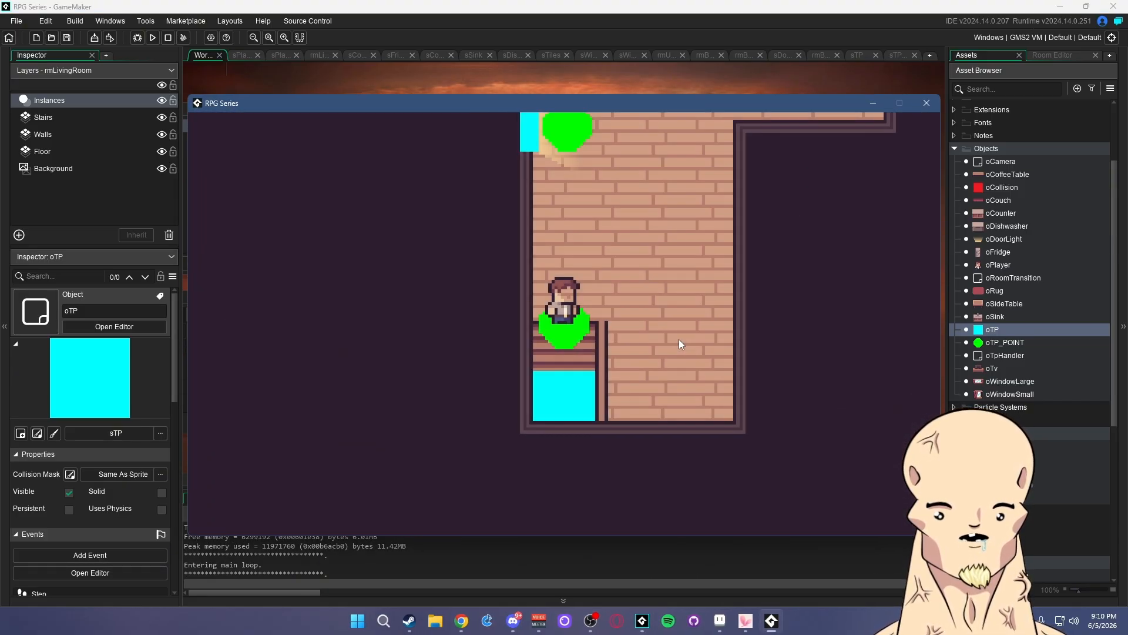
# - Walk the player through the upstairs, hallway and second teleporters, then close the game
pyautogui.press('w')
pyautogui.press('a')
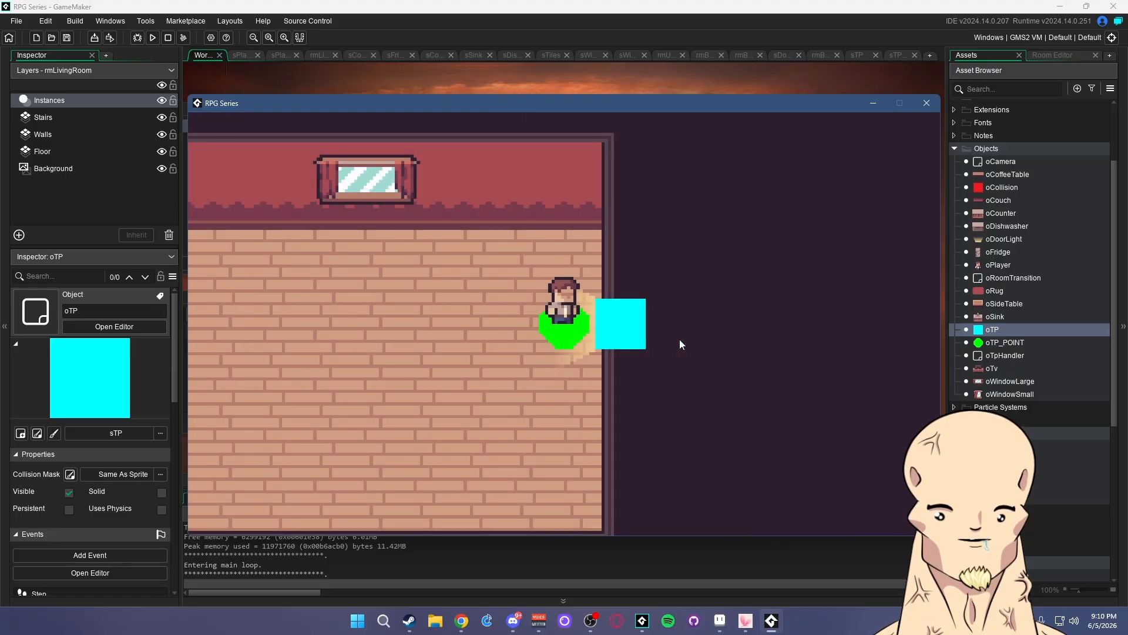
pyautogui.press('d')
pyautogui.press('w')
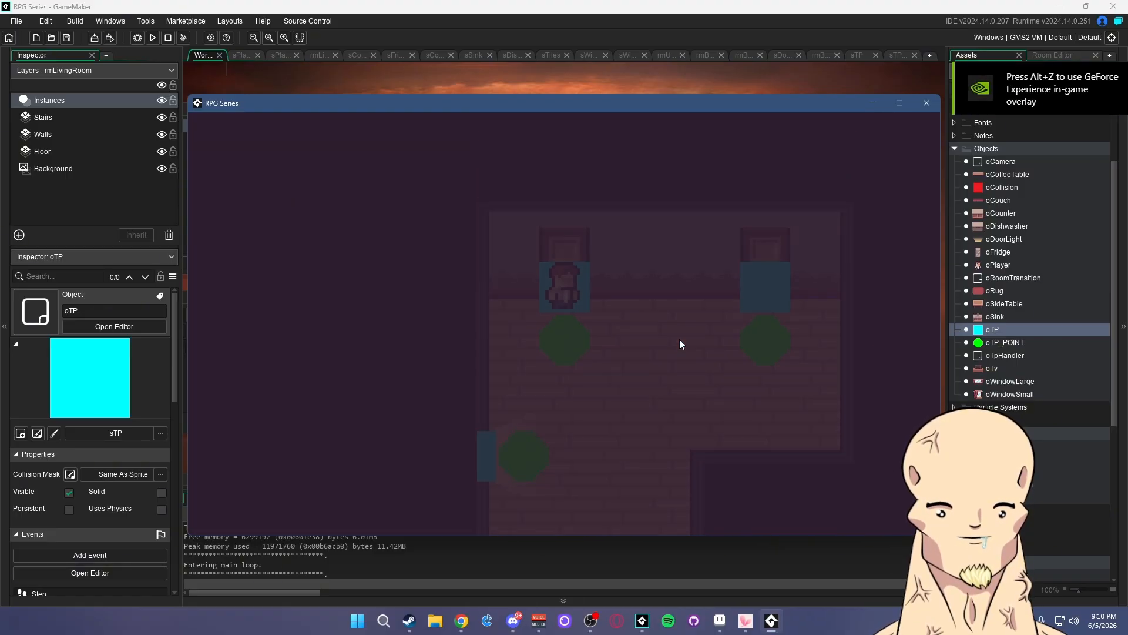
pyautogui.press('s')
pyautogui.press('d')
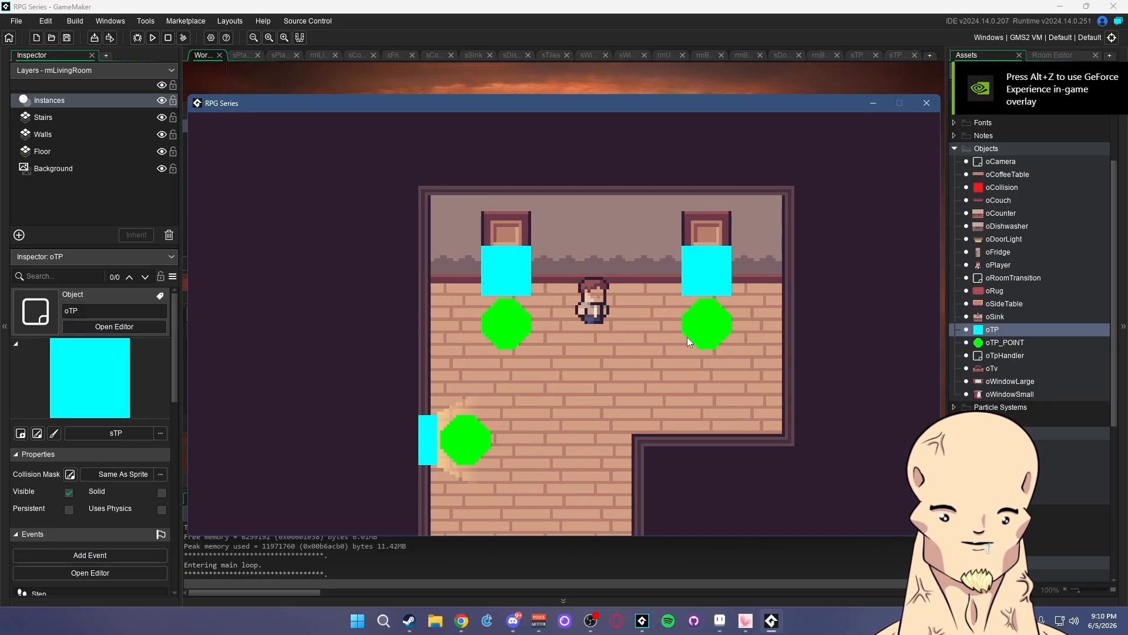
pyautogui.press('w')
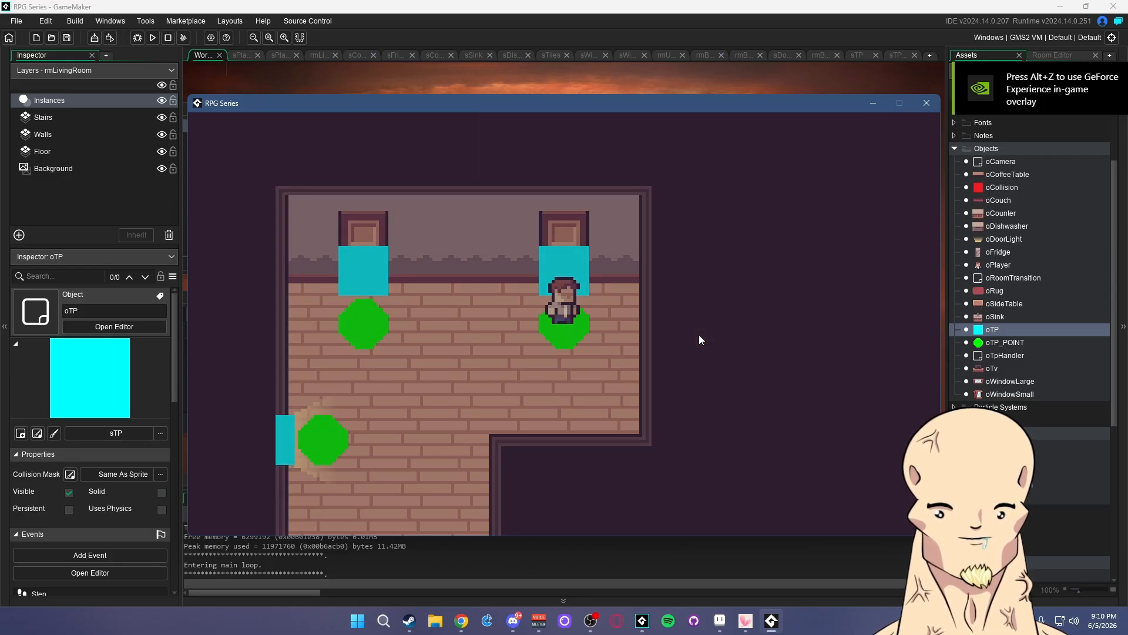
pyautogui.press('s')
pyautogui.press('a')
pyautogui.click(926, 103)
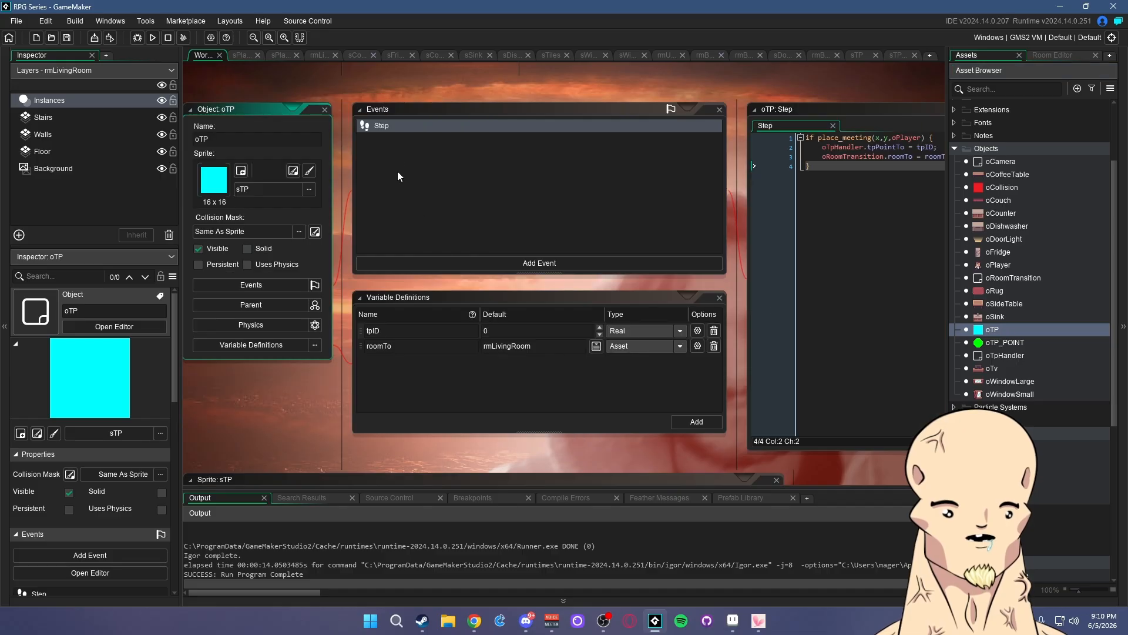
# - Add and delete a Create event on oTP, make oTP invisible, and open oTP_POINT
pyautogui.click(502, 266)
pyautogui.click(523, 278)
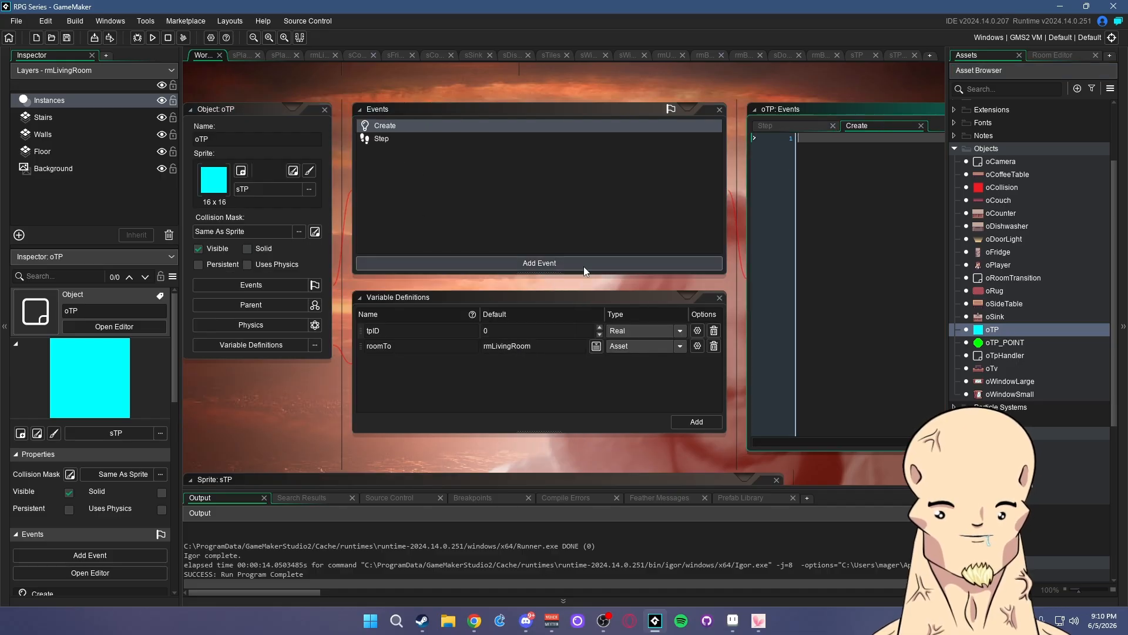
pyautogui.rightClick(434, 128)
pyautogui.click(421, 232)
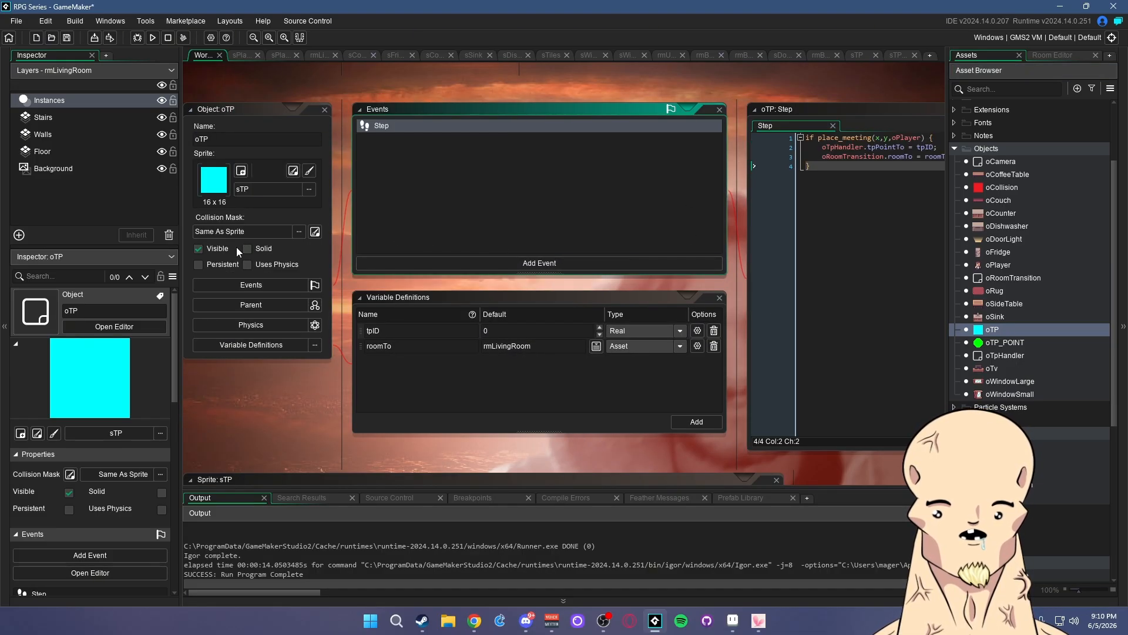
pyautogui.click(202, 248)
pyautogui.doubleClick(994, 343)
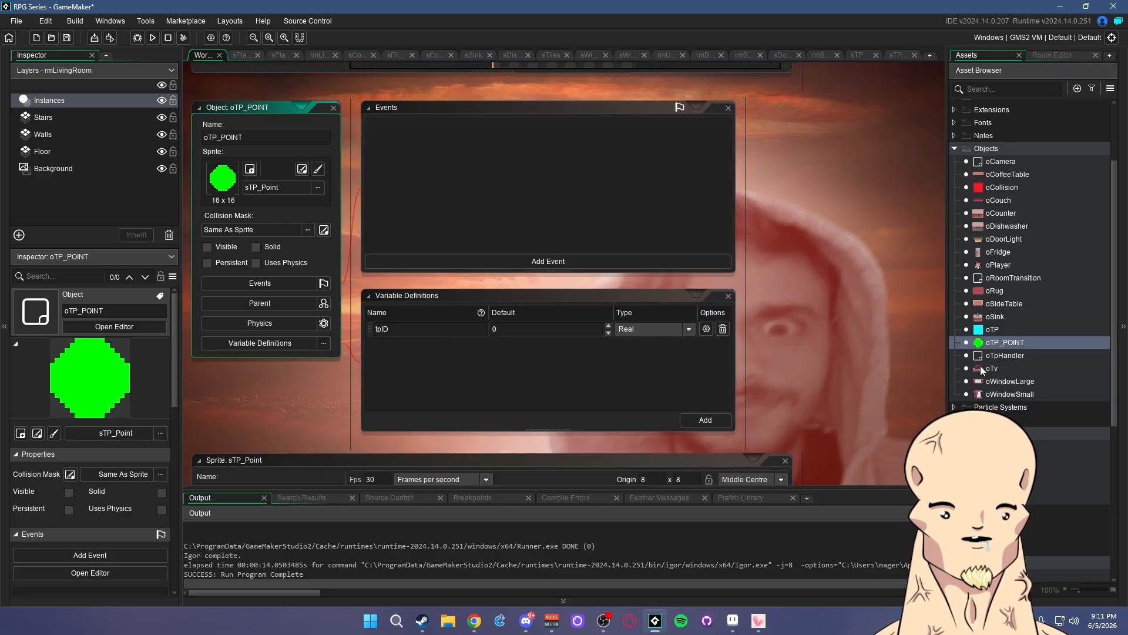
pyautogui.scroll(-2, 982, 370)
# - Run the game and walk the player up the stairs, through doorways and out the bottom door
pyautogui.click(152, 37)
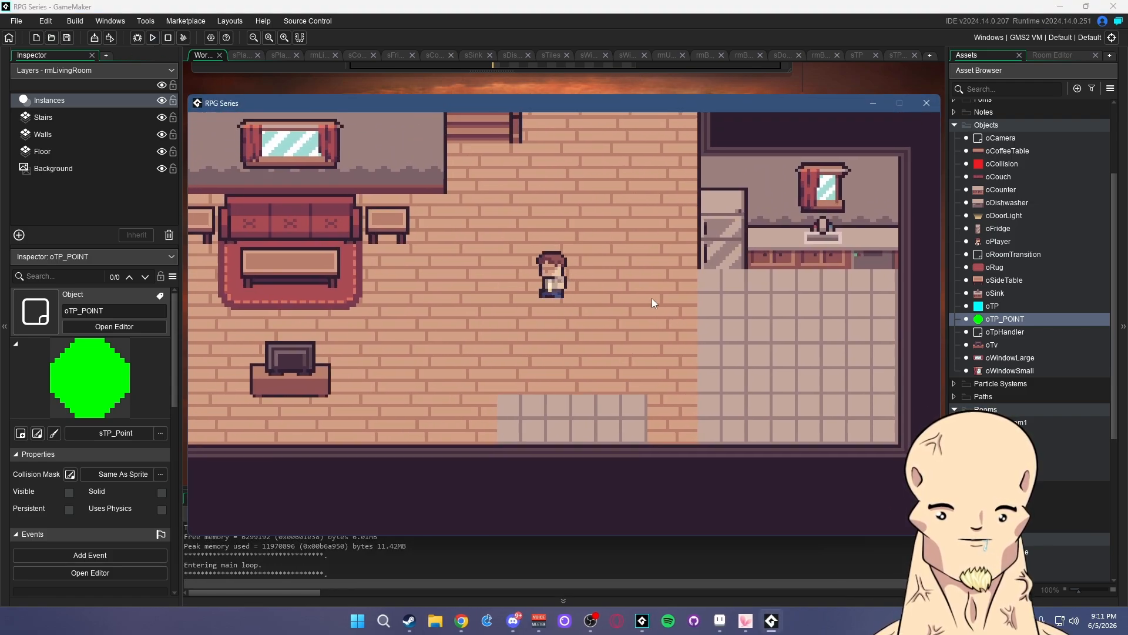
pyautogui.press('Up')
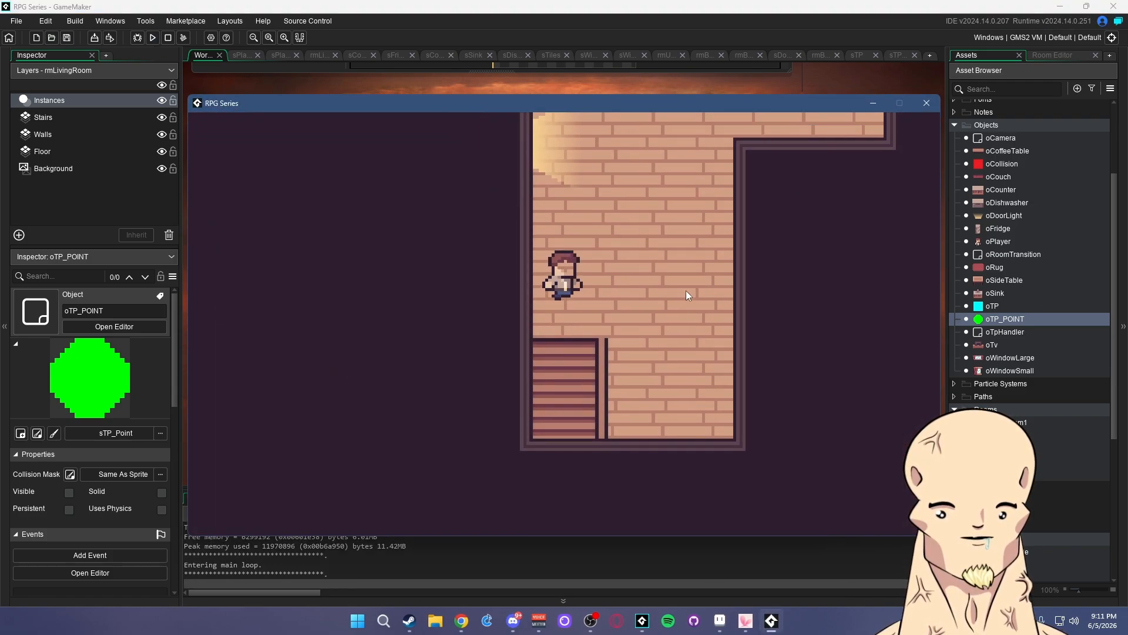
pyautogui.press('Up')
pyautogui.press('Left')
pyautogui.press('Right')
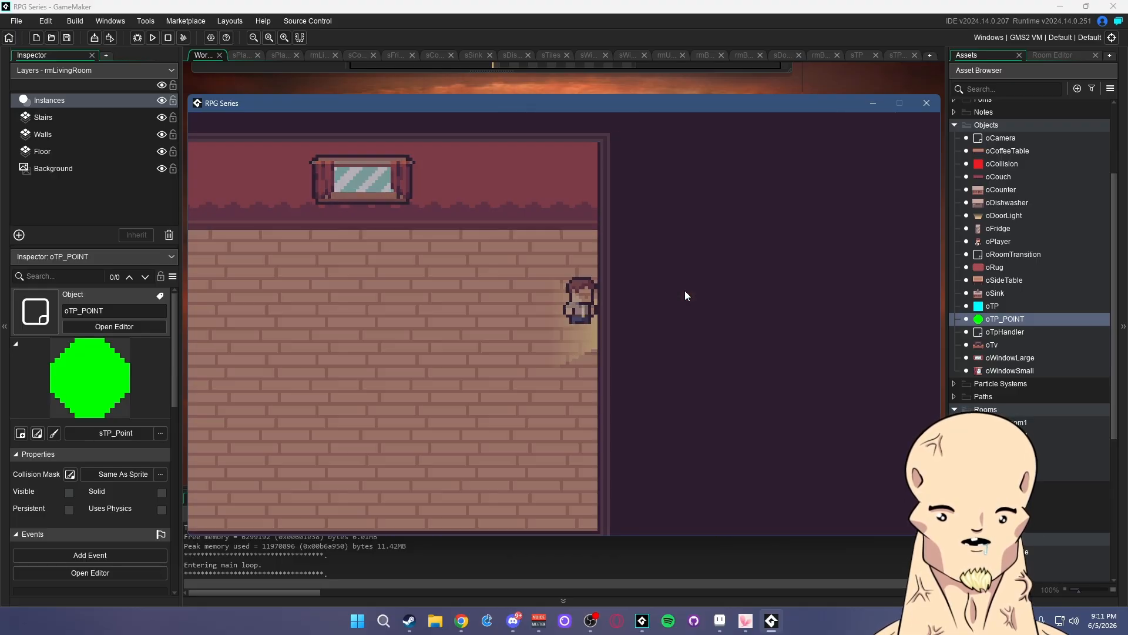
pyautogui.press('Up')
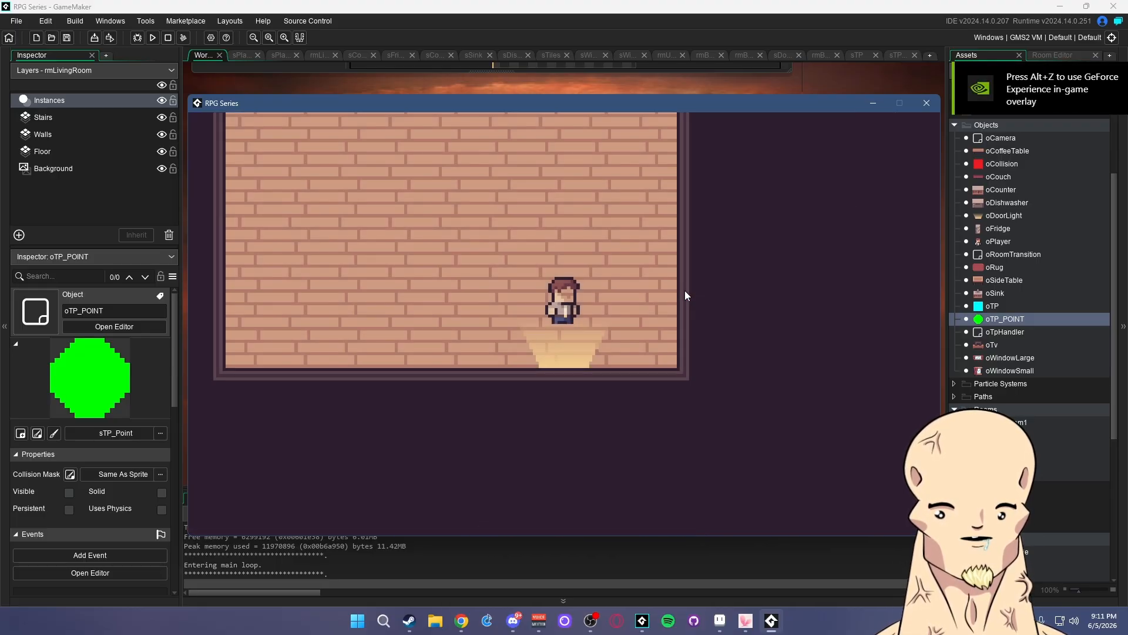
pyautogui.press('Down')
pyautogui.press('Right')
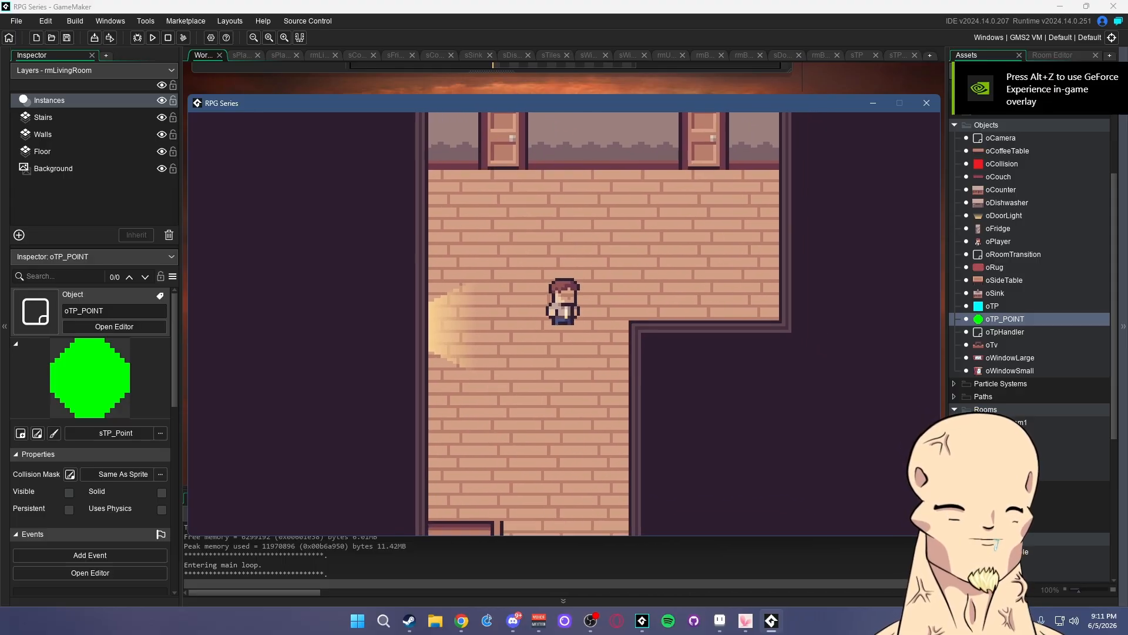